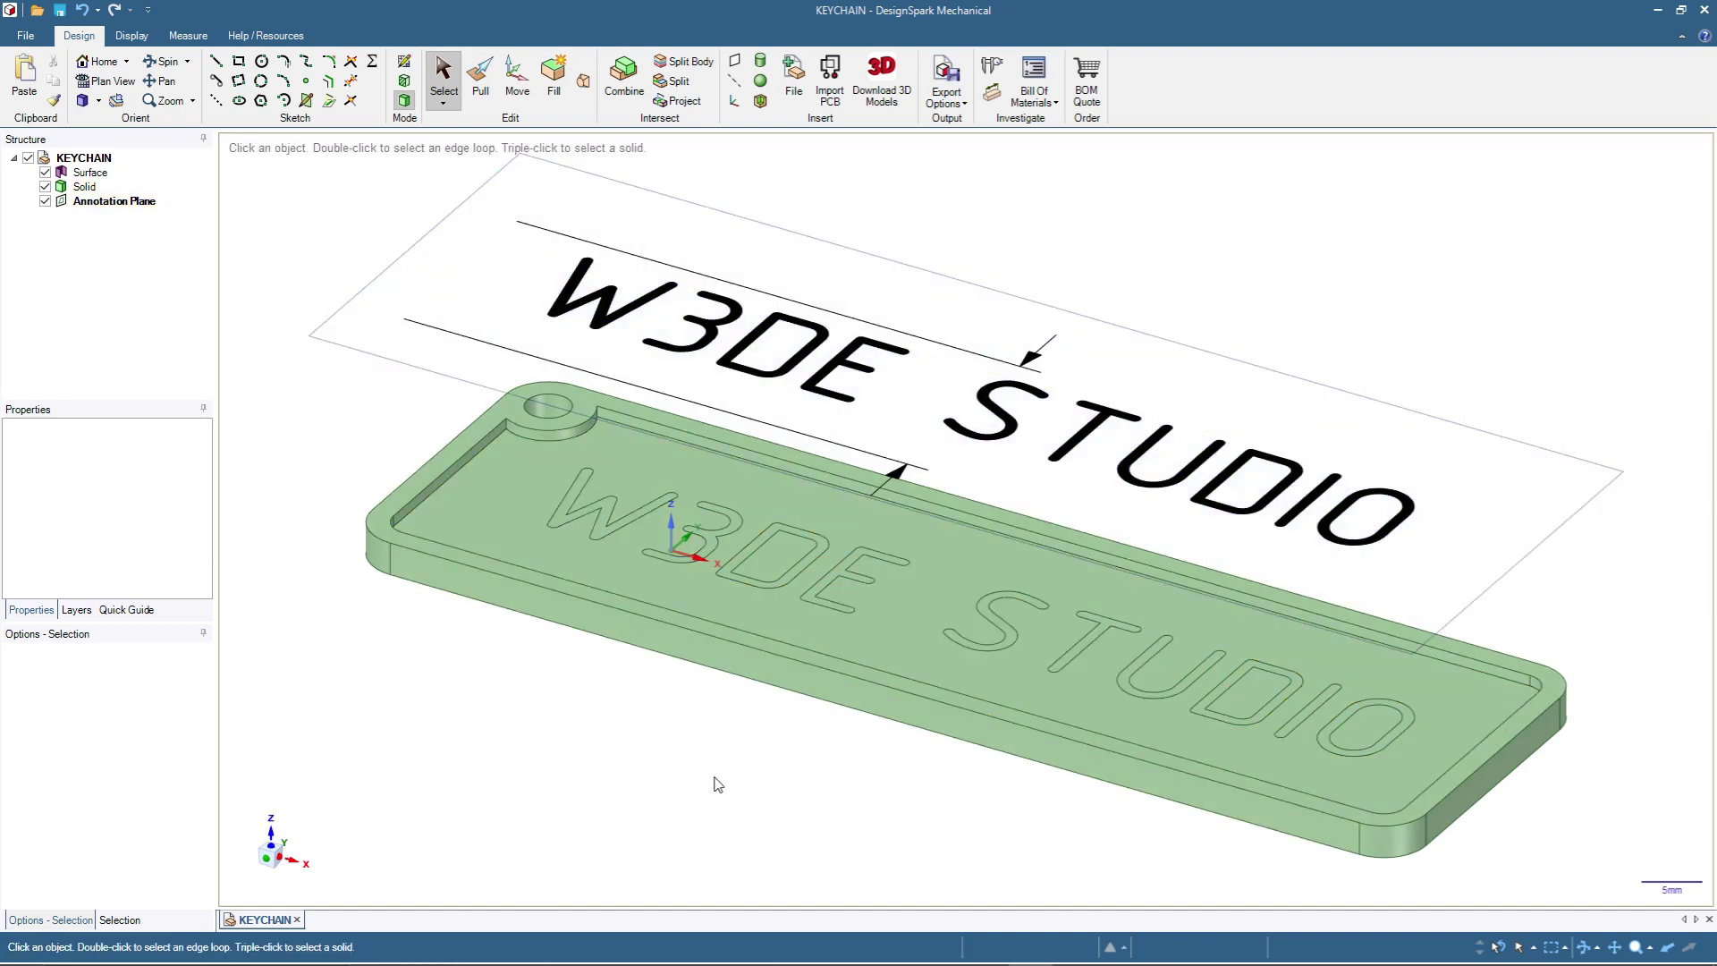
Step: Create a new empty design document
left_click(25, 38)
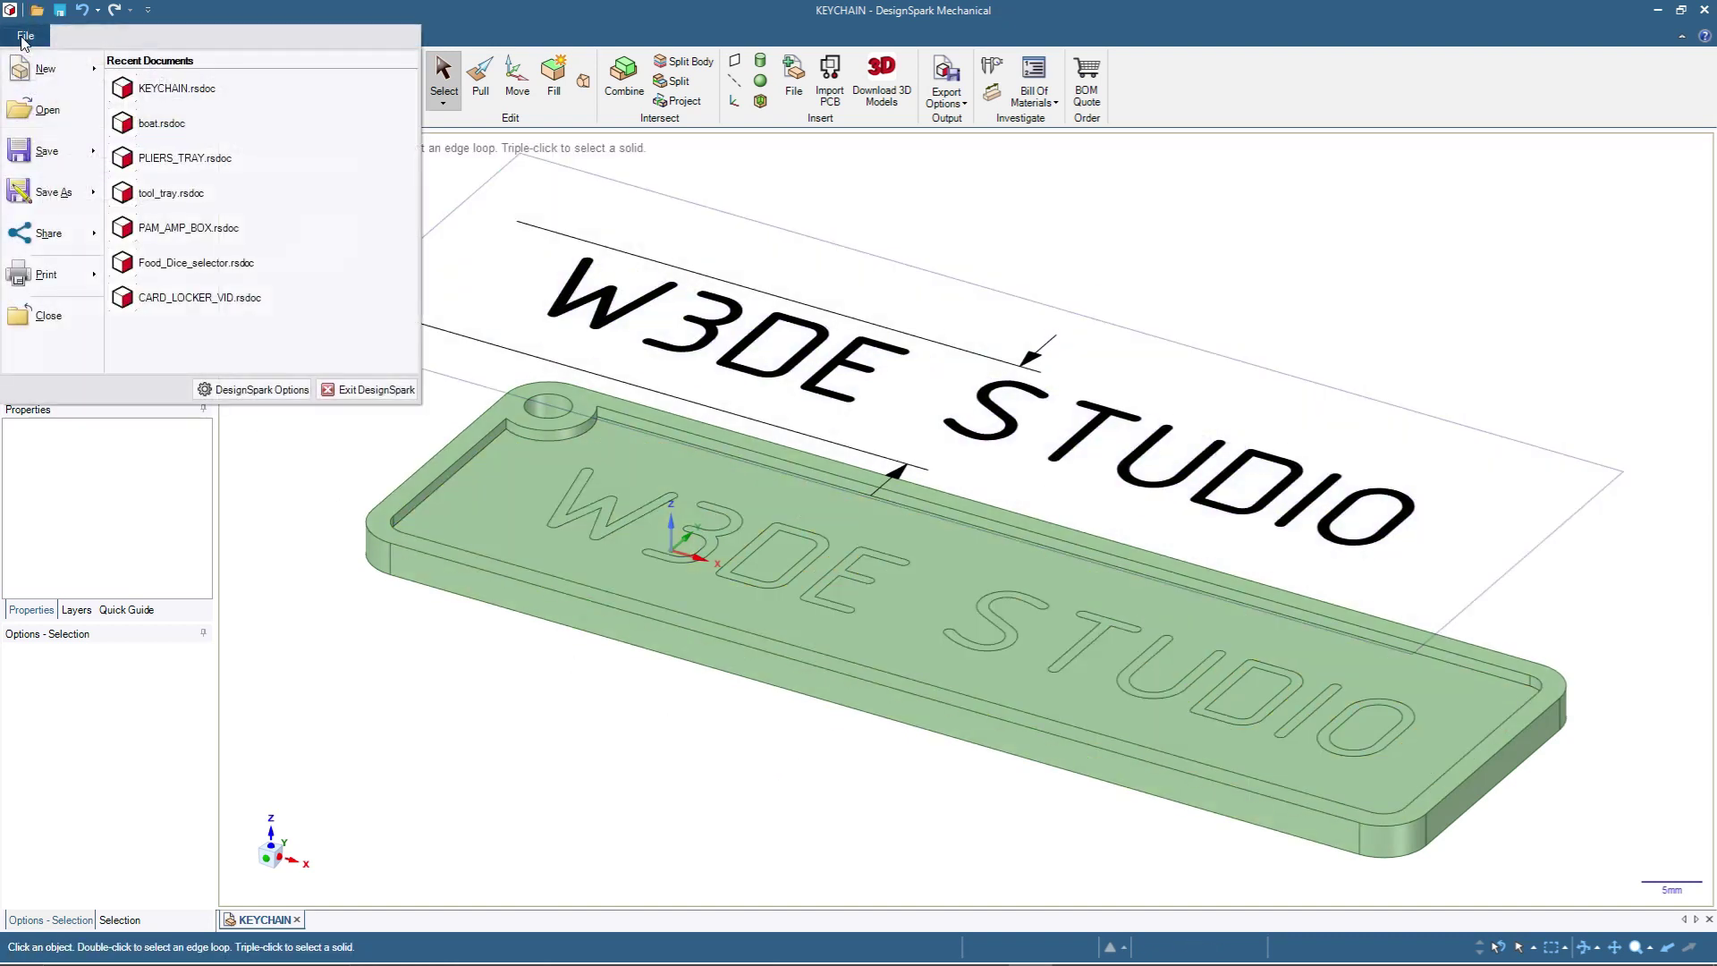
mouse_move(81, 65)
left_click(265, 86)
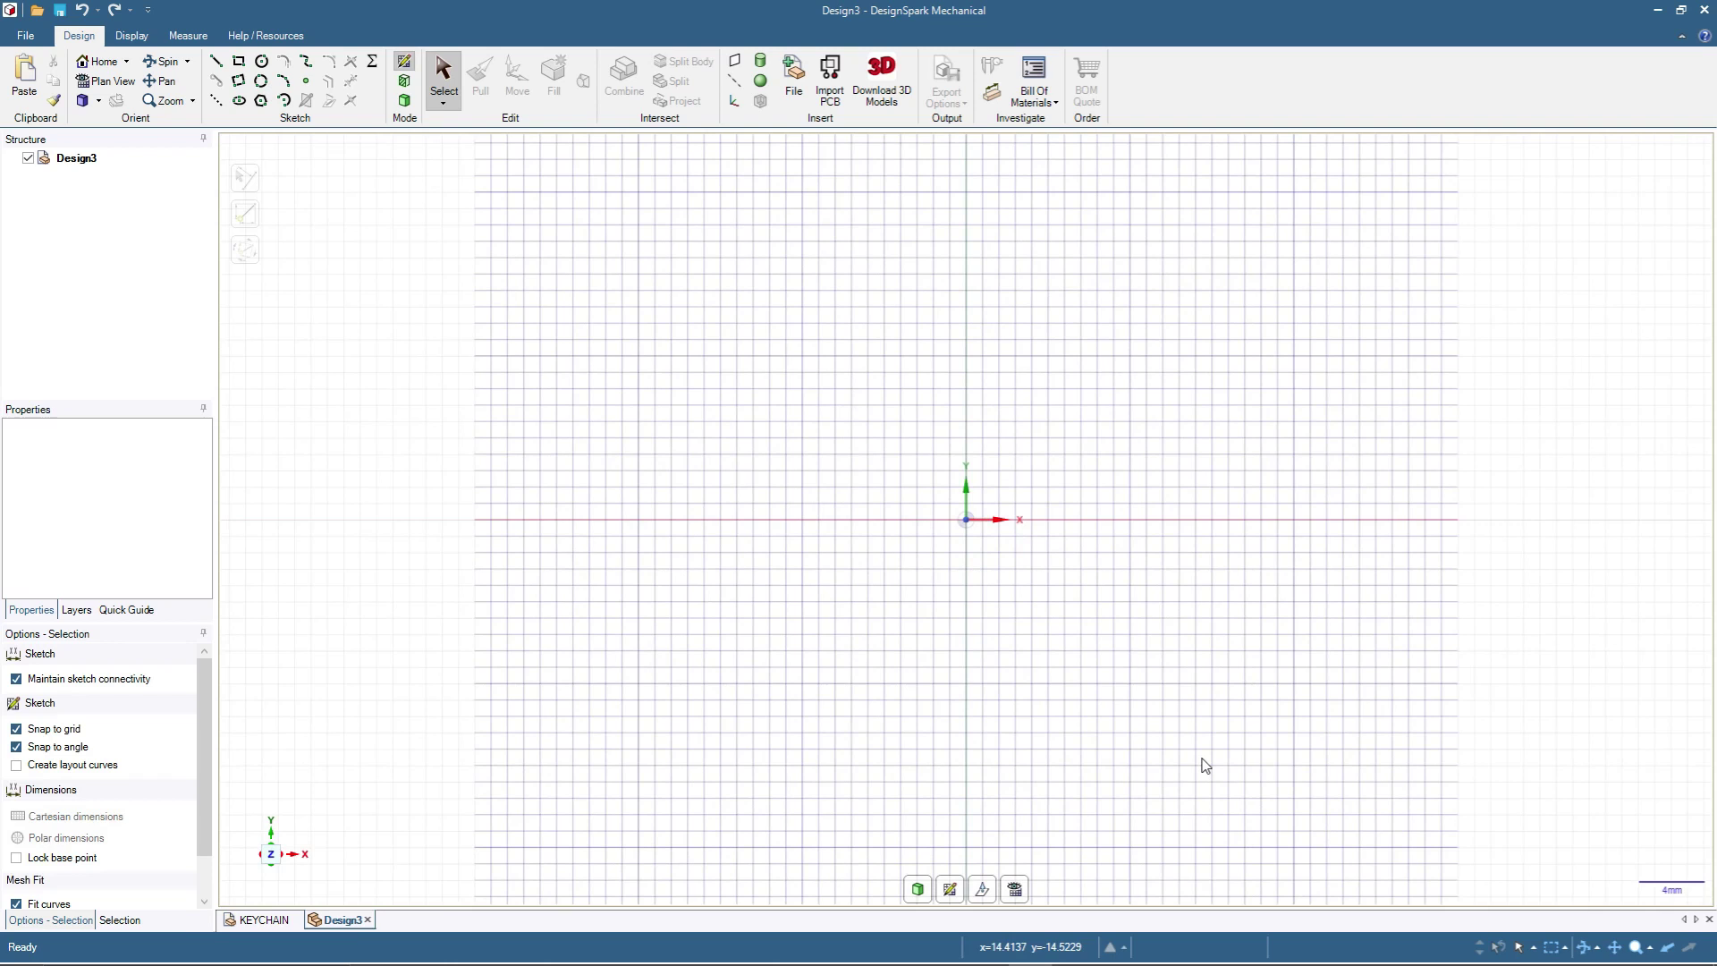
Step: Sketch a rectangle 100 mm wide and 30 mm high around the origin
left_click(239, 62)
left_click(425, 323)
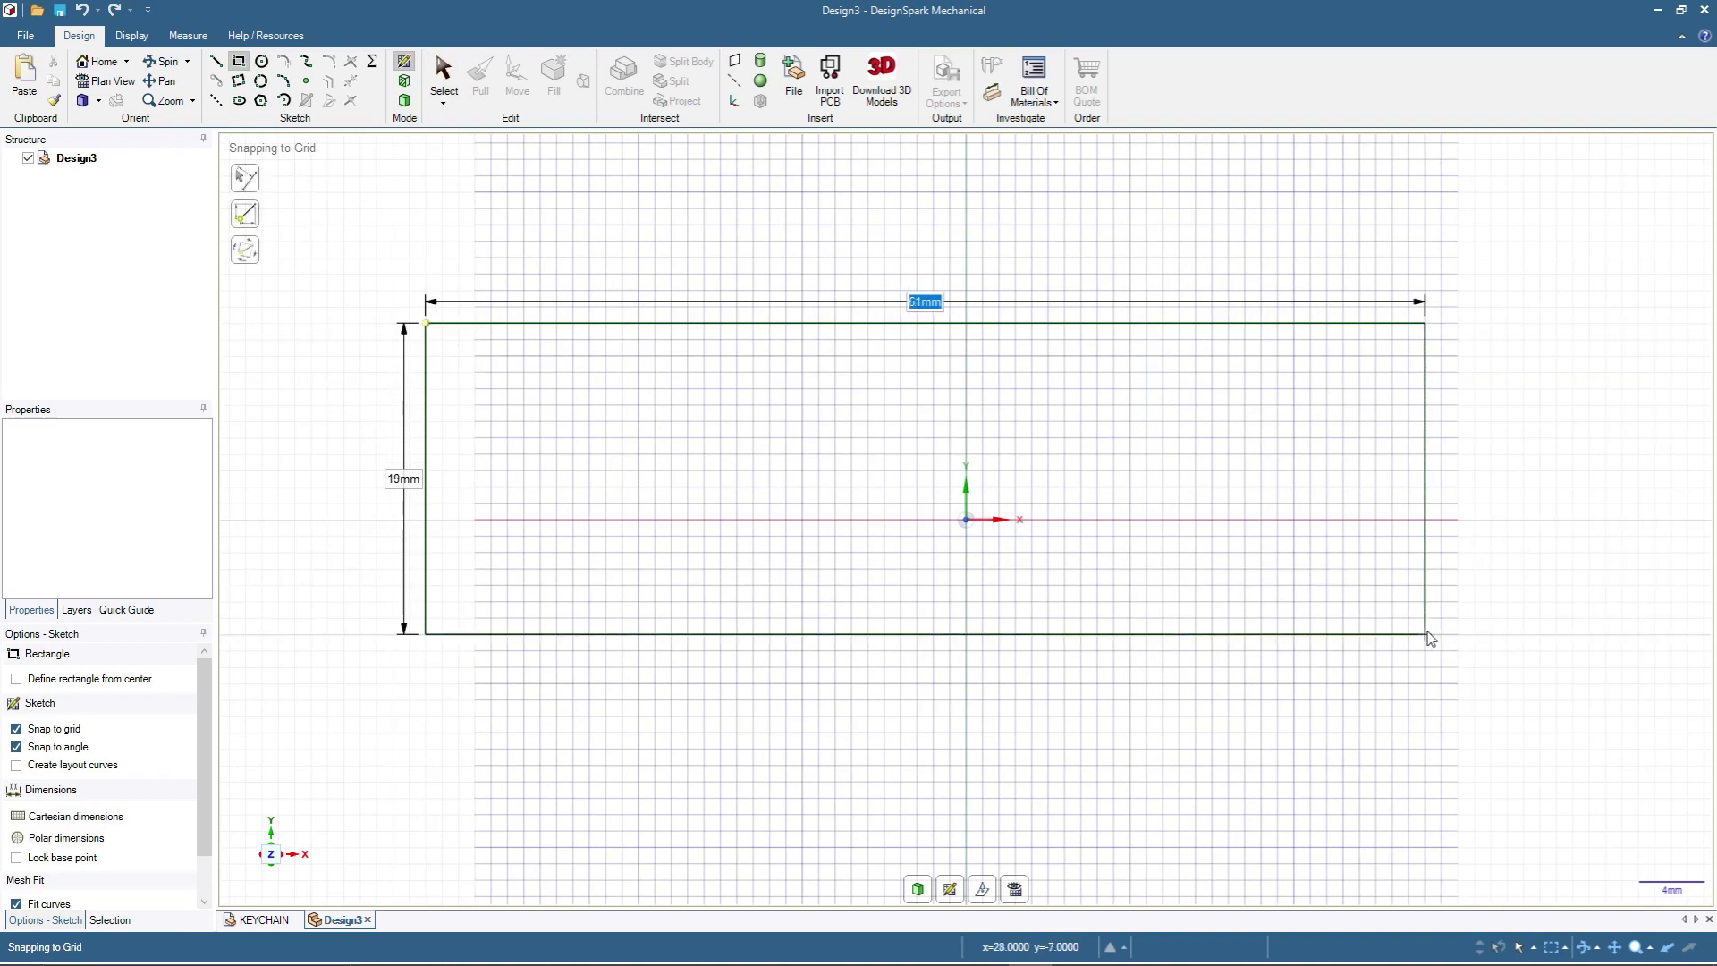
scroll(1430, 638, "down", 1)
scroll(1430, 637, "down", 1)
type("100")
key("Tab")
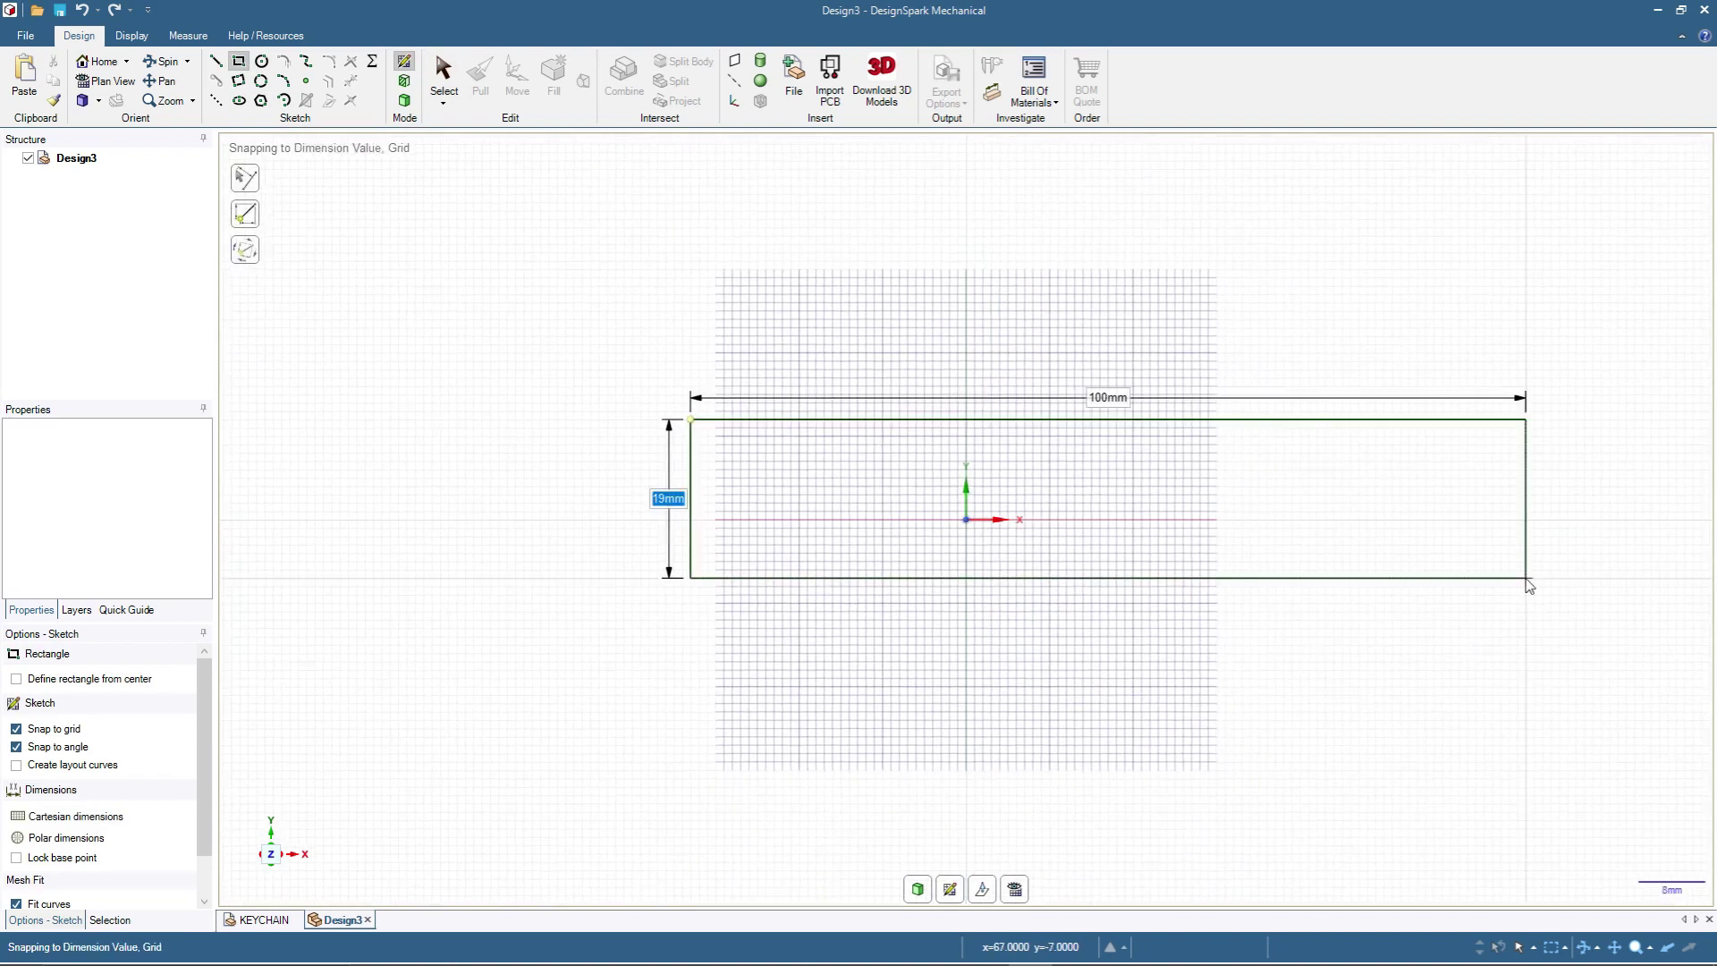
type("30")
key("Return")
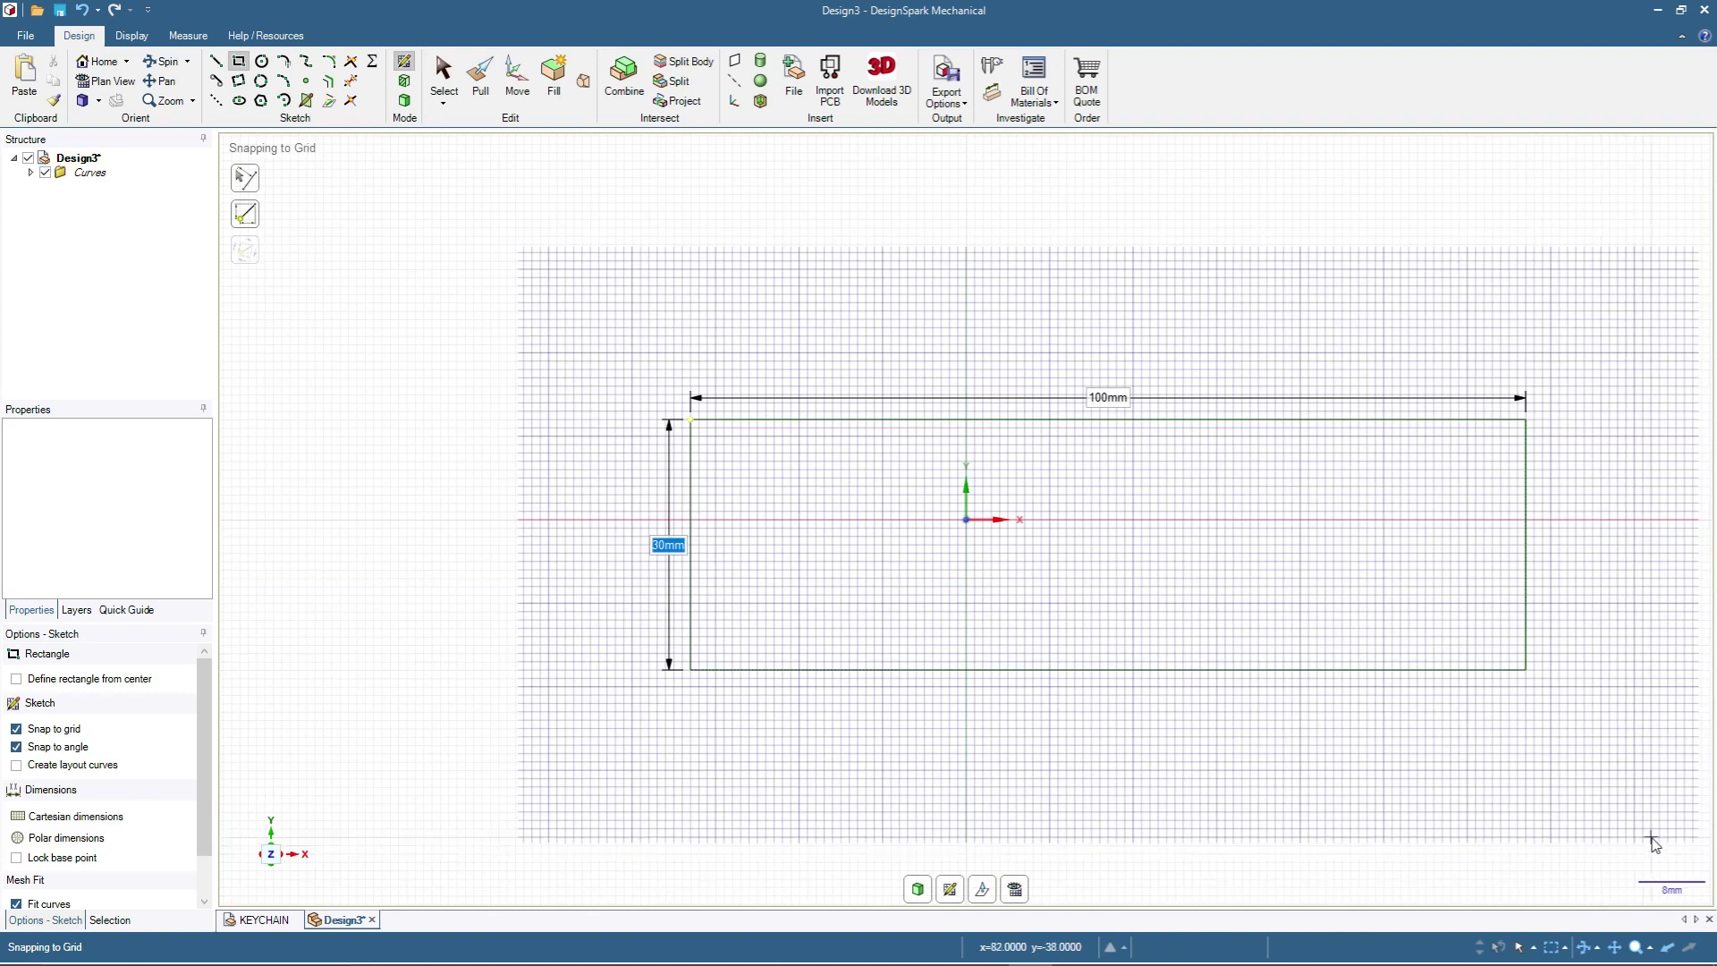
scroll(1653, 834, "up", 1)
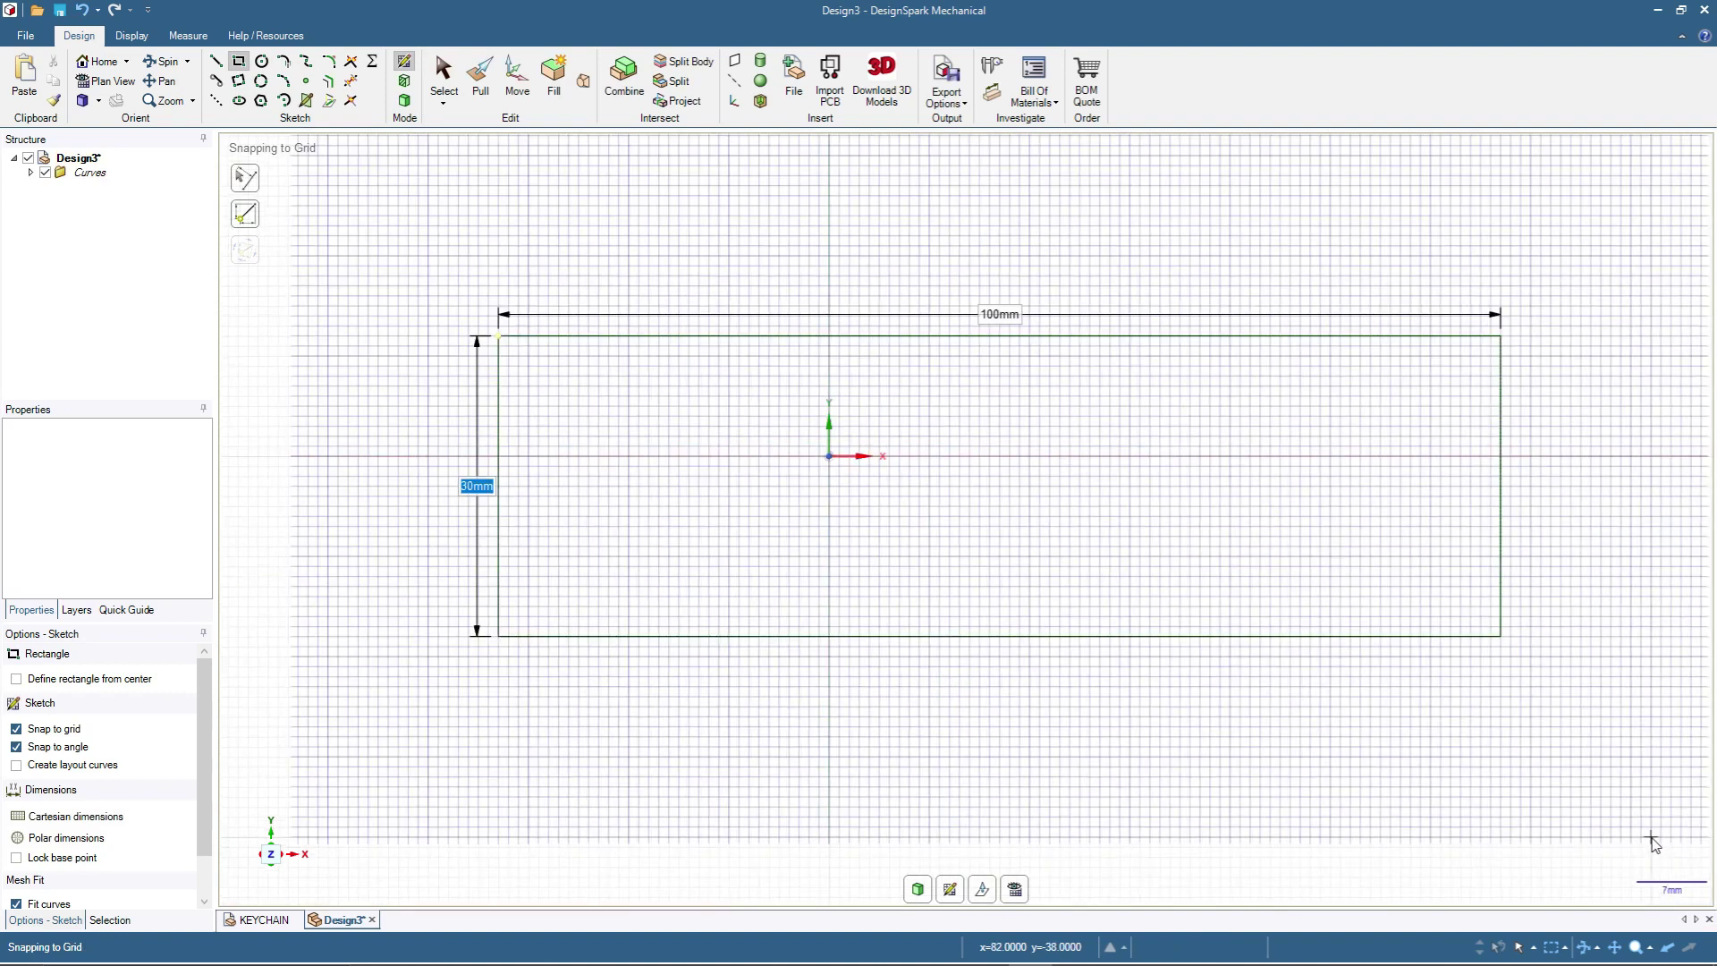
Step: Round the rectangle's upper-left and lower-left corners with a 4 mm radius
left_click(329, 64)
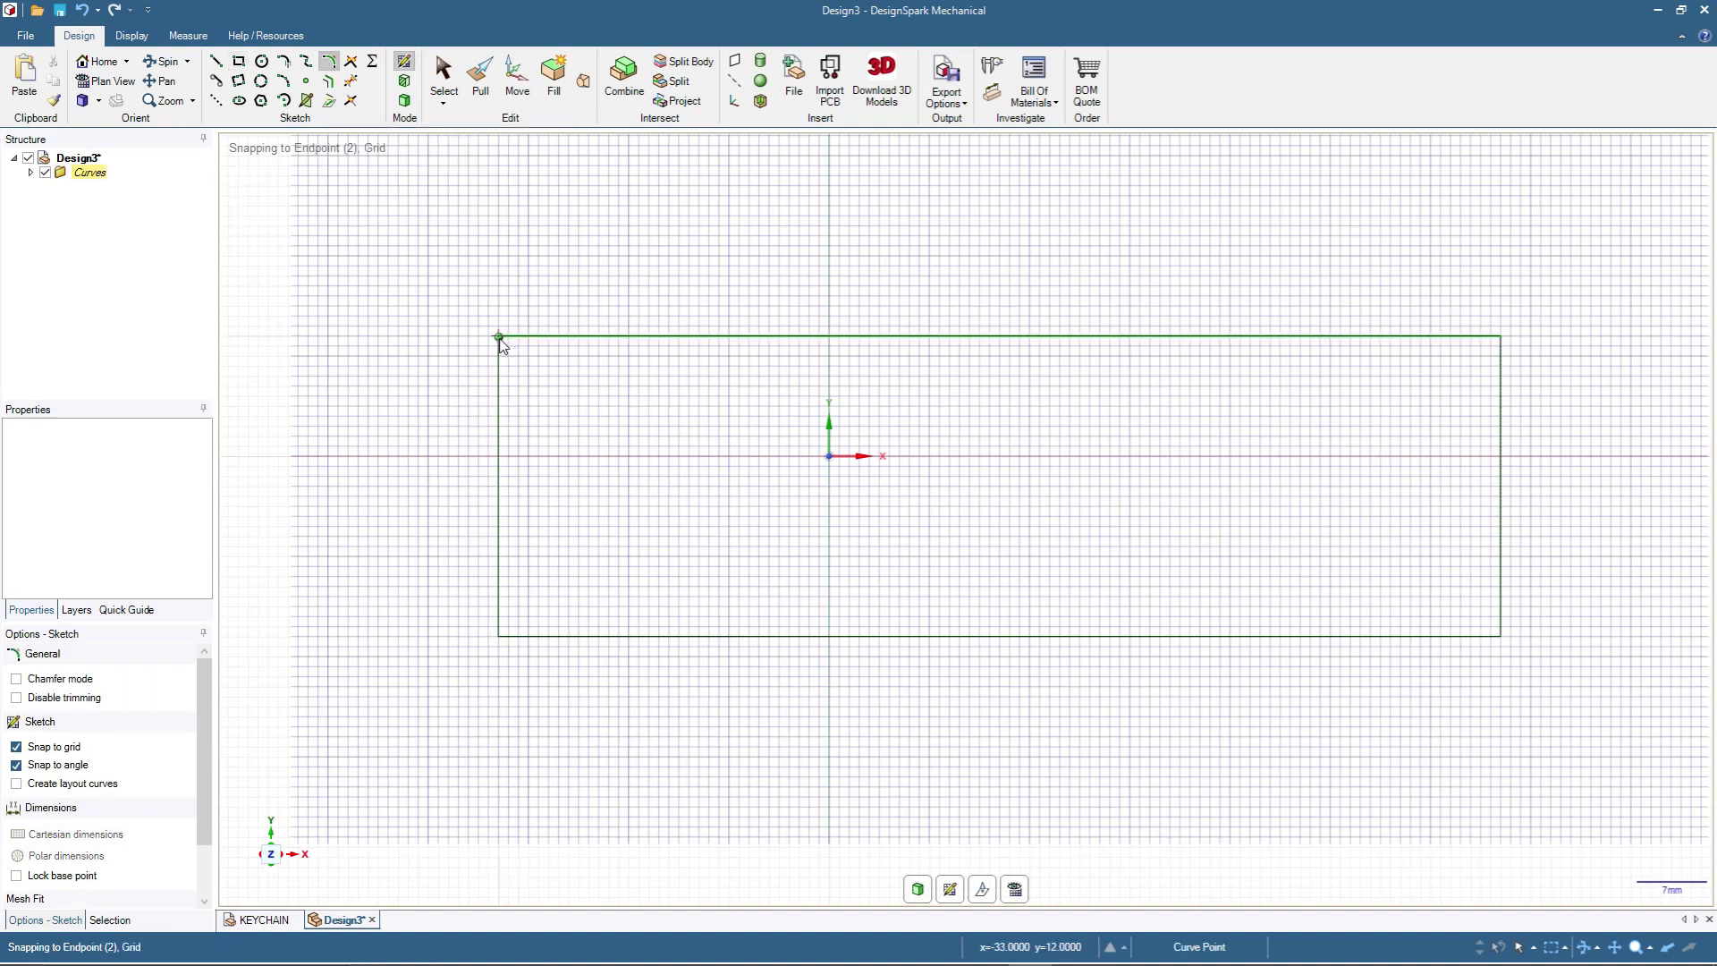
left_click(499, 338)
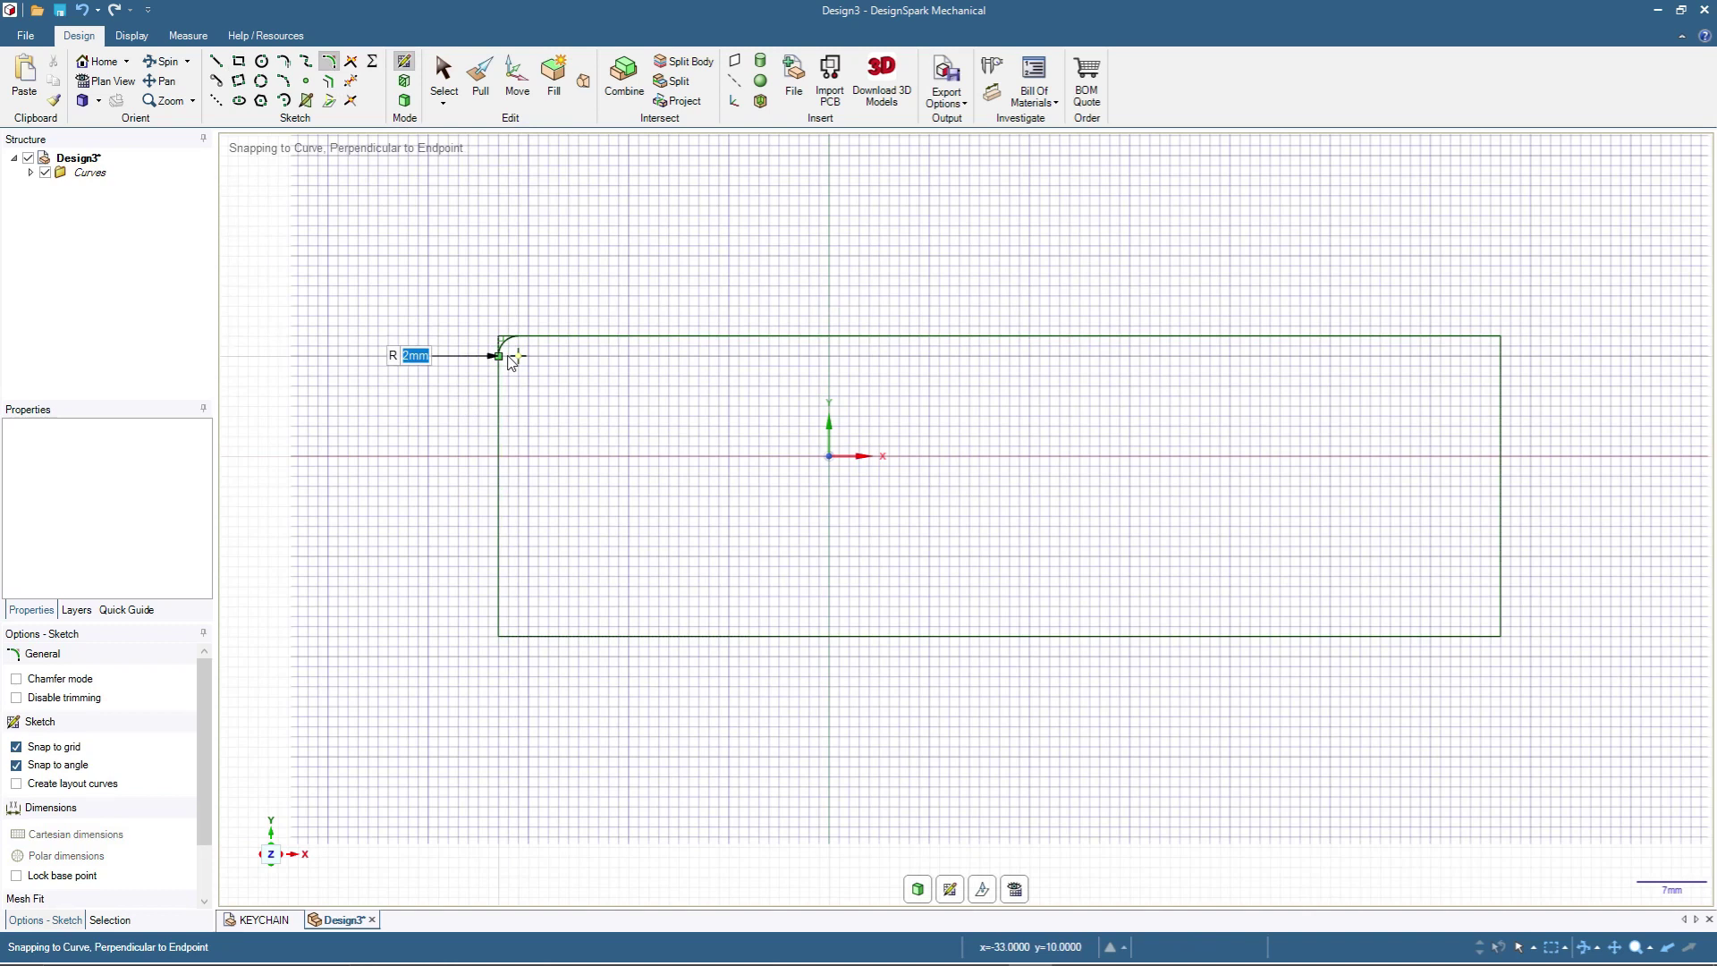
type("4")
key("Return")
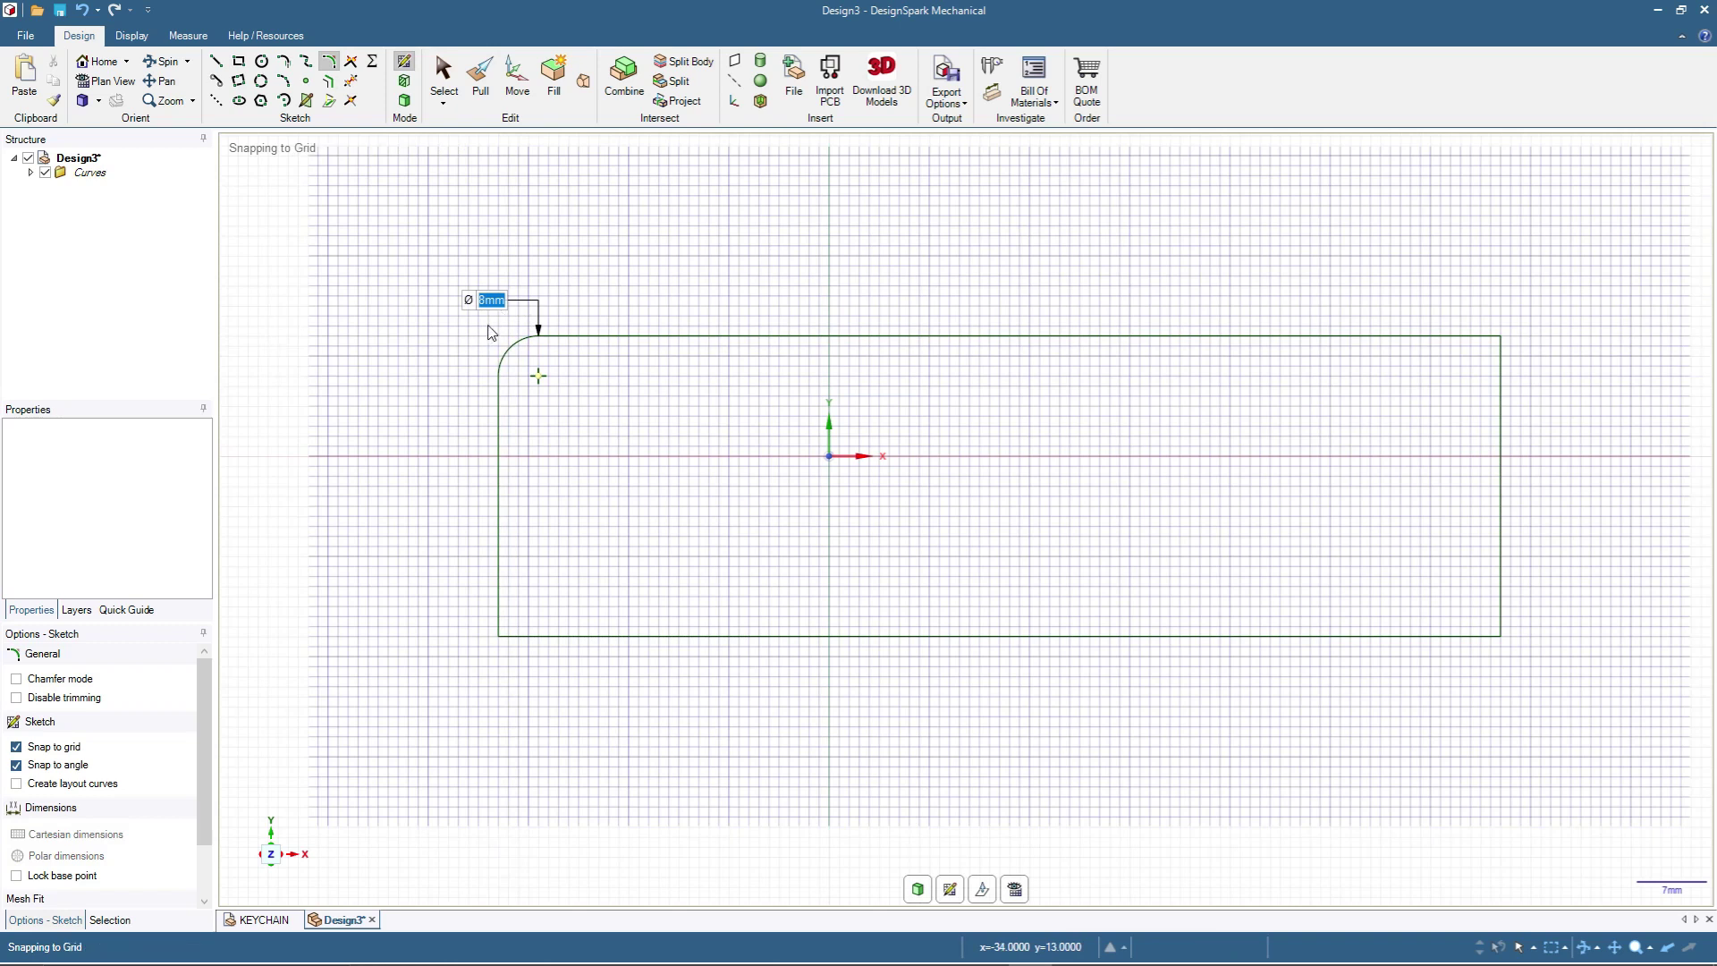
left_click(498, 642)
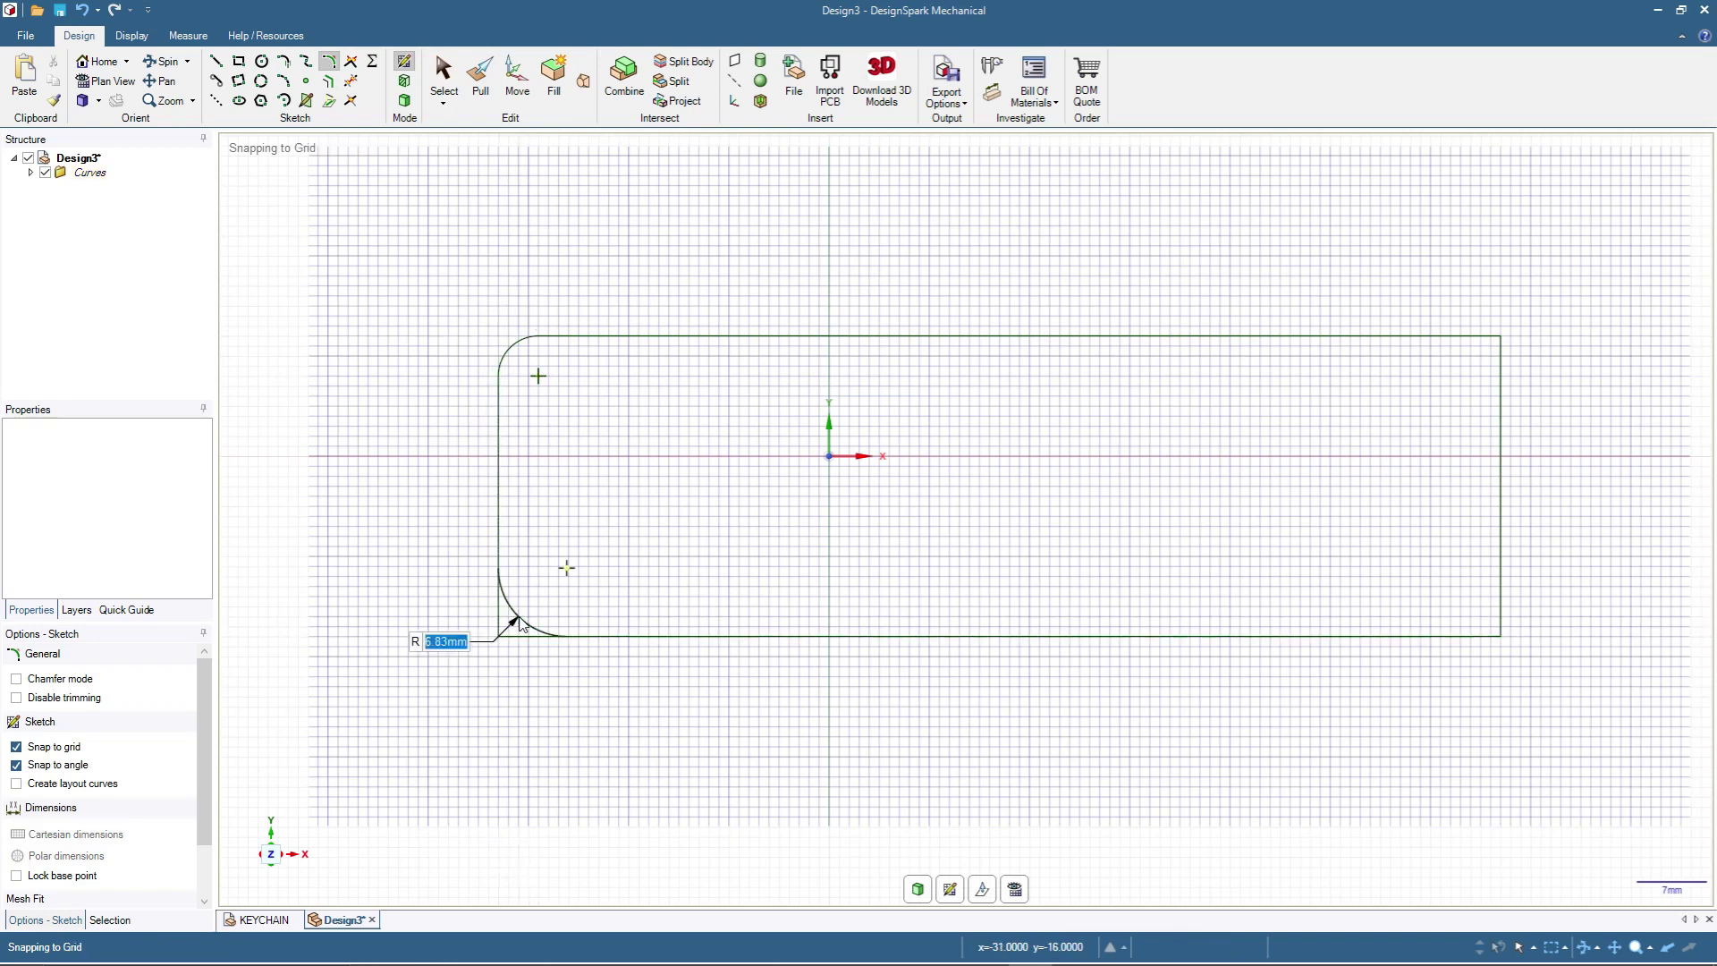
left_click(520, 622)
Step: Round the rectangle's upper-right and lower-right corners with a 4 mm radius
left_click(1503, 339)
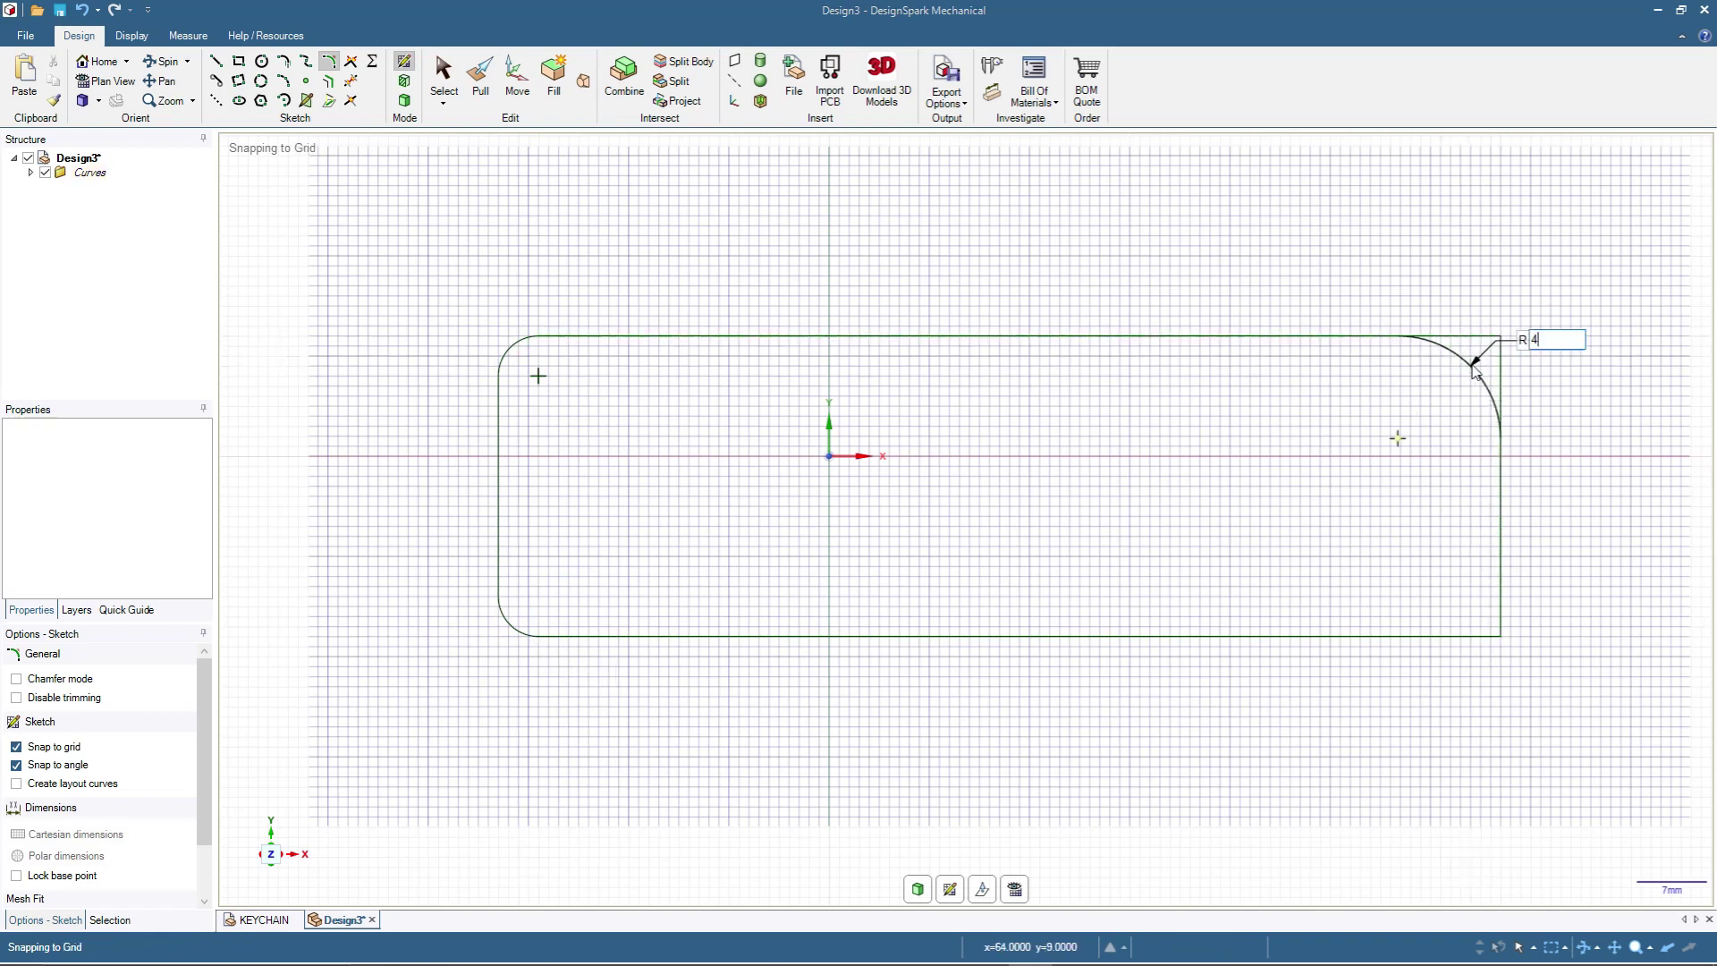
left_click(1476, 367)
left_click(1501, 637)
type("4")
key("Escape")
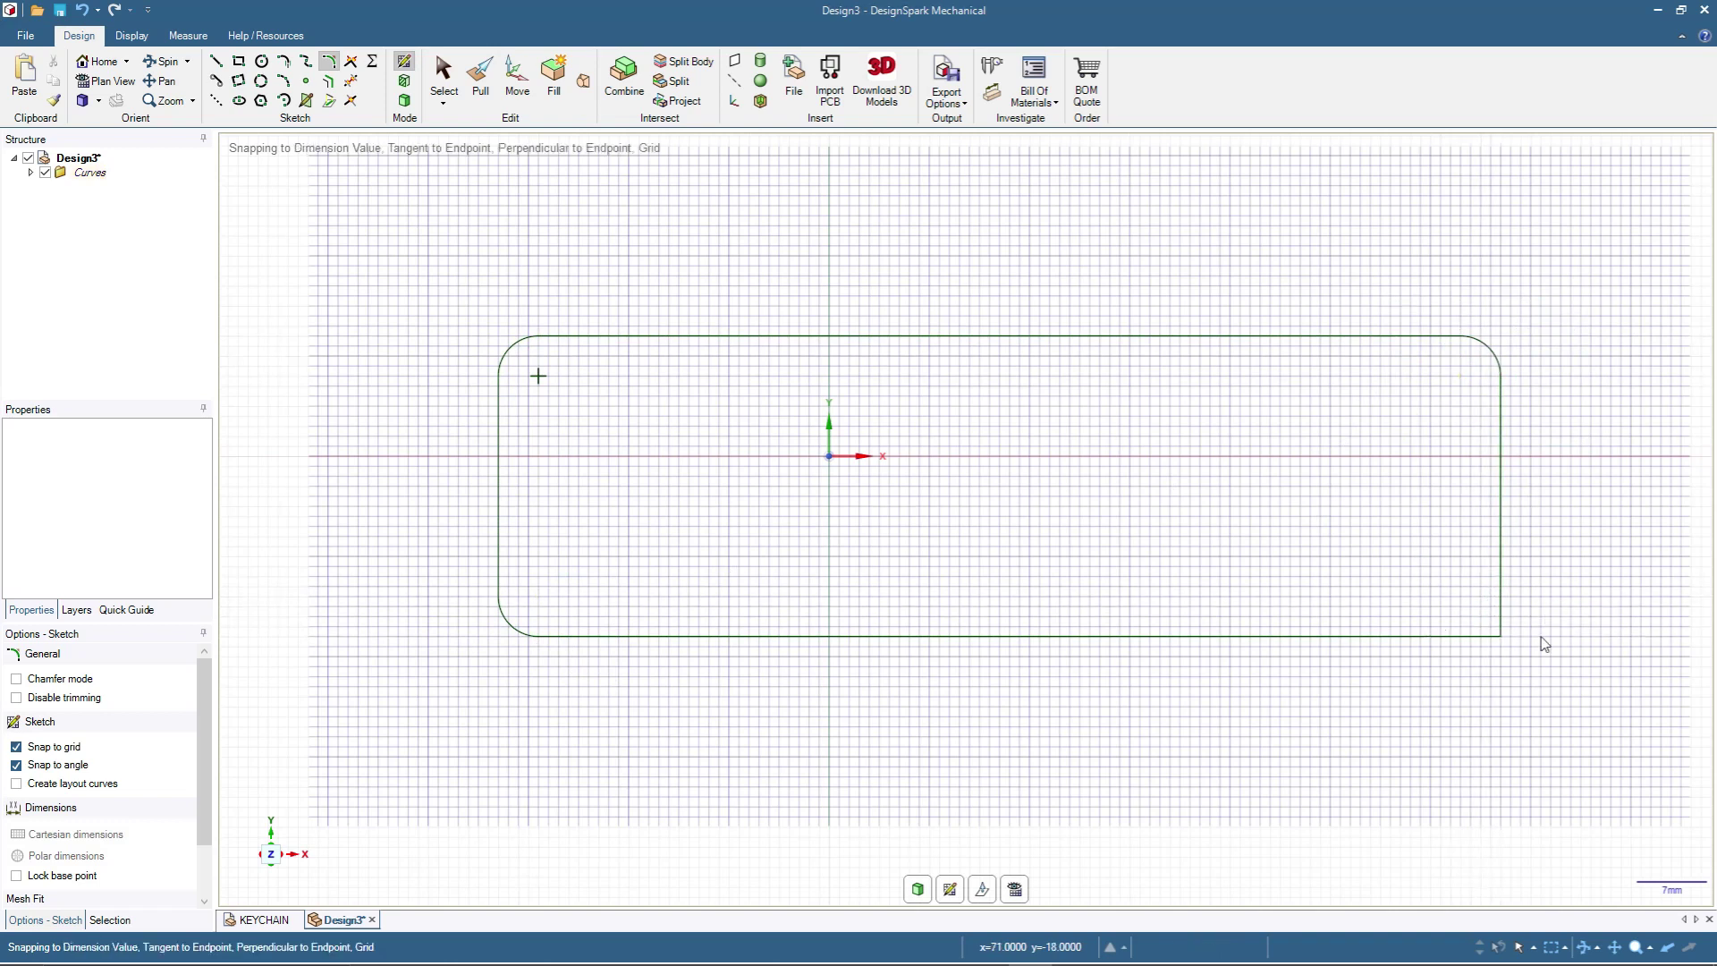
left_click(1503, 636)
type("4")
key("Return")
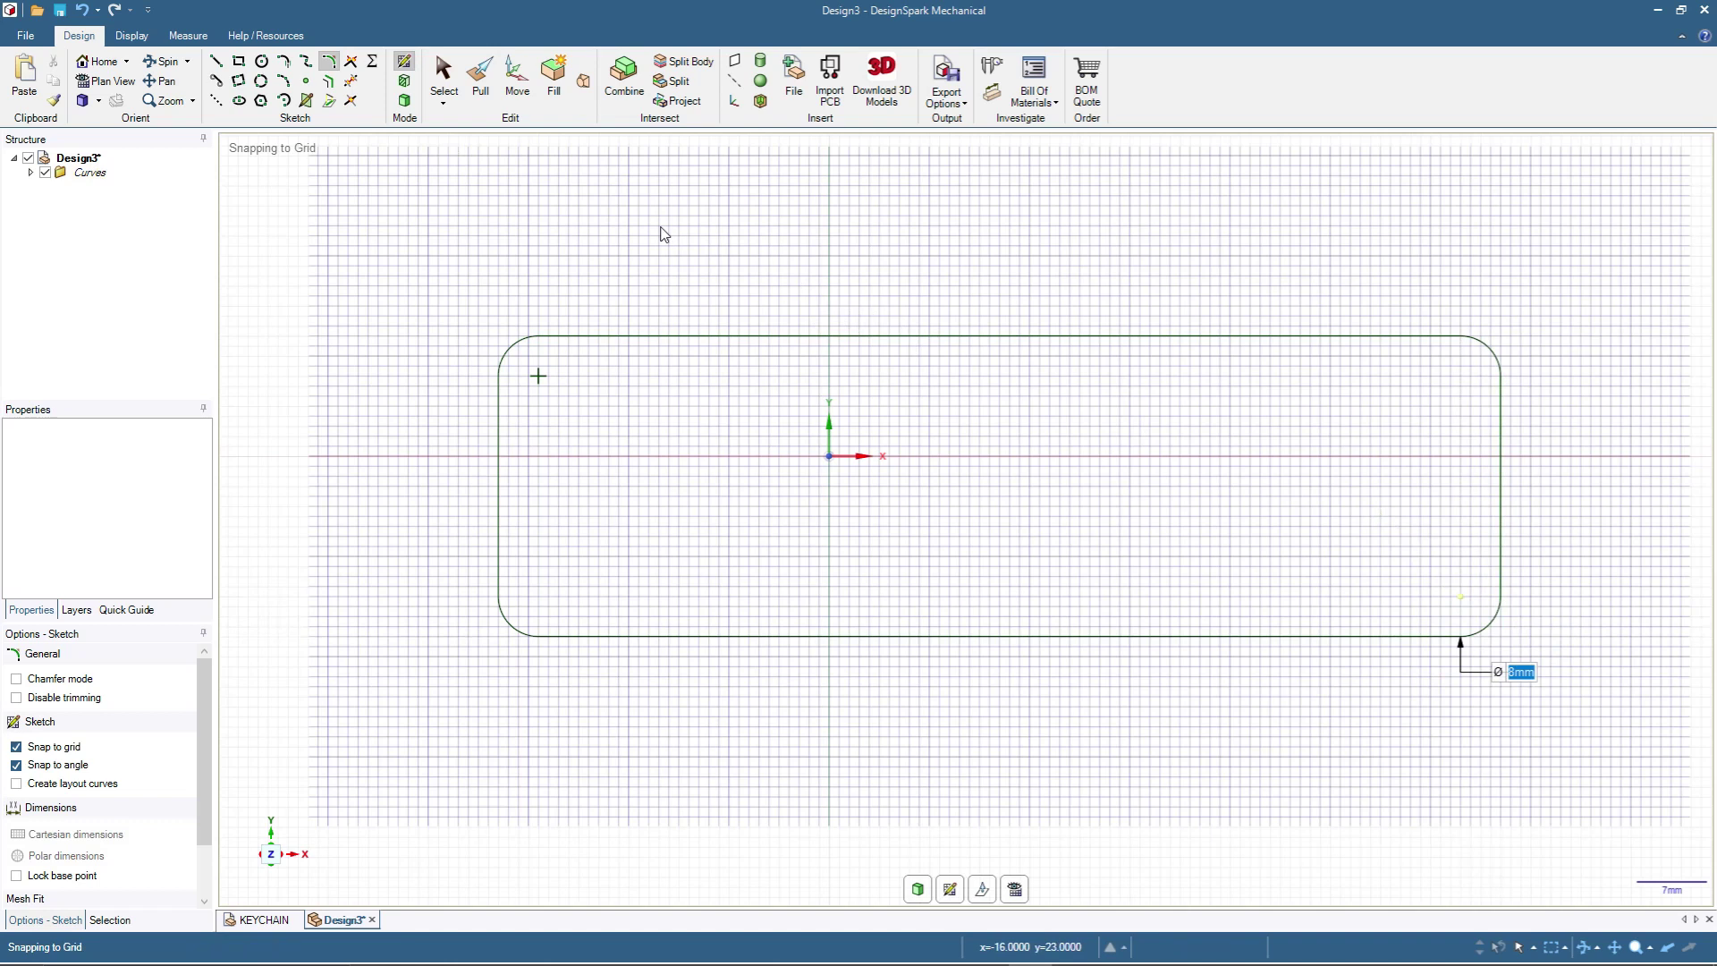
Step: Sketch a 4 mm diameter circle centred on the upper-left corner arc's centre point
left_click(261, 62)
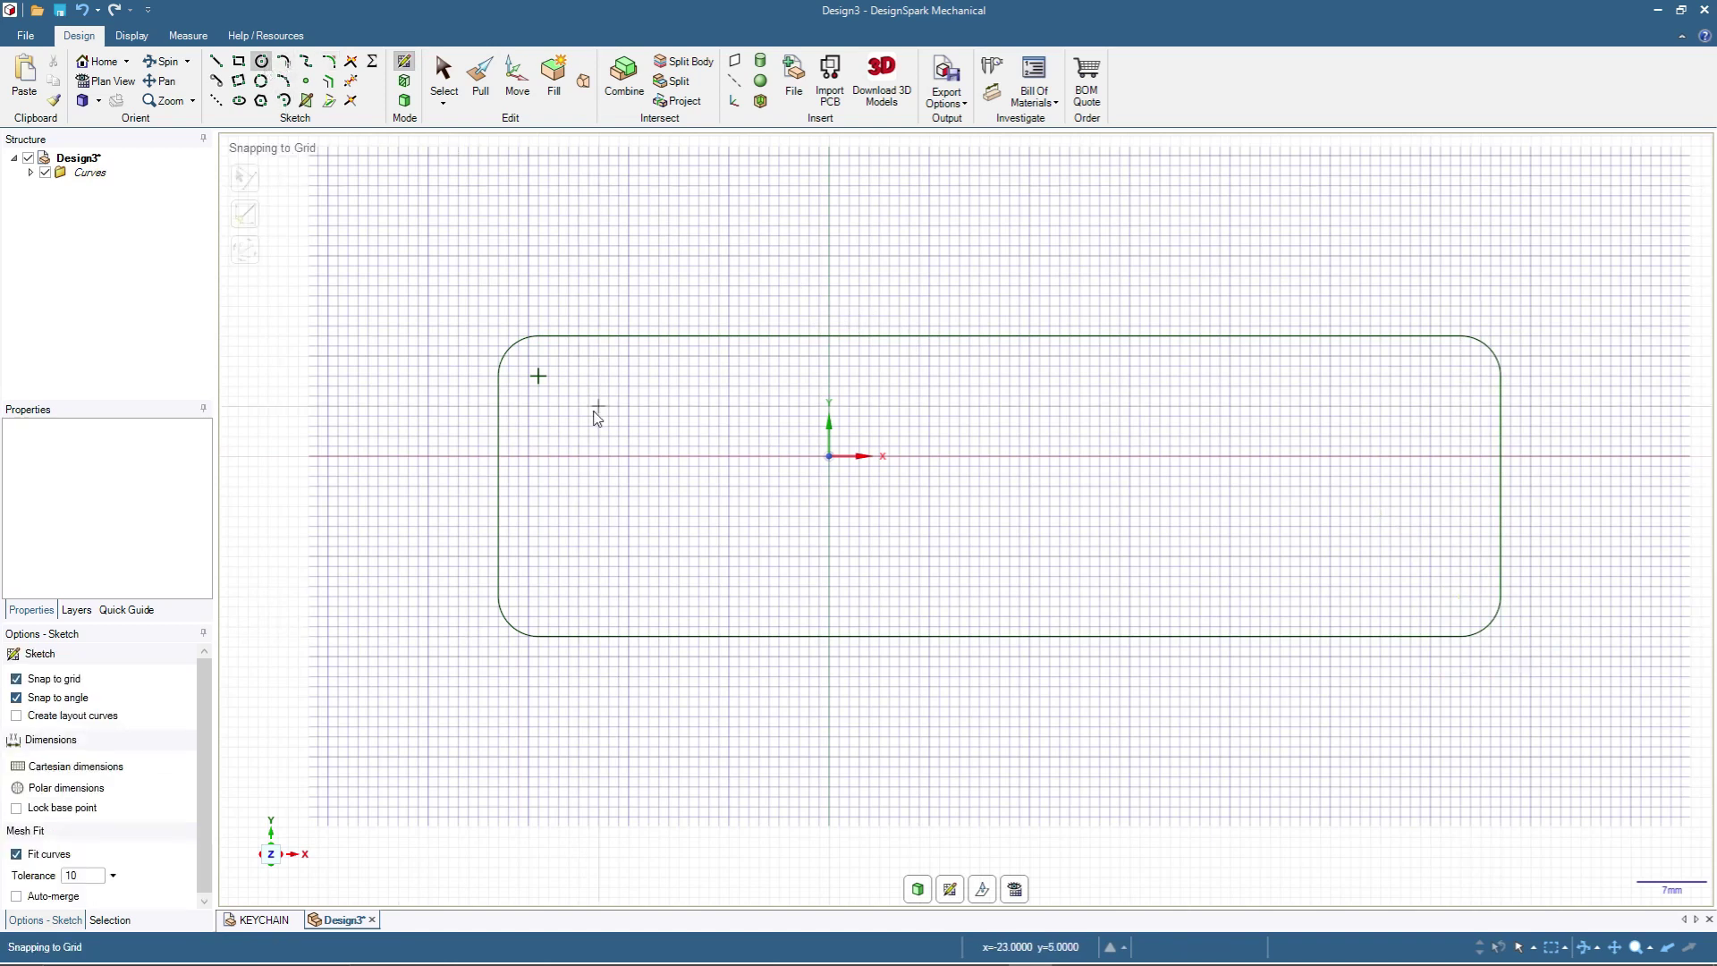
left_click(538, 376)
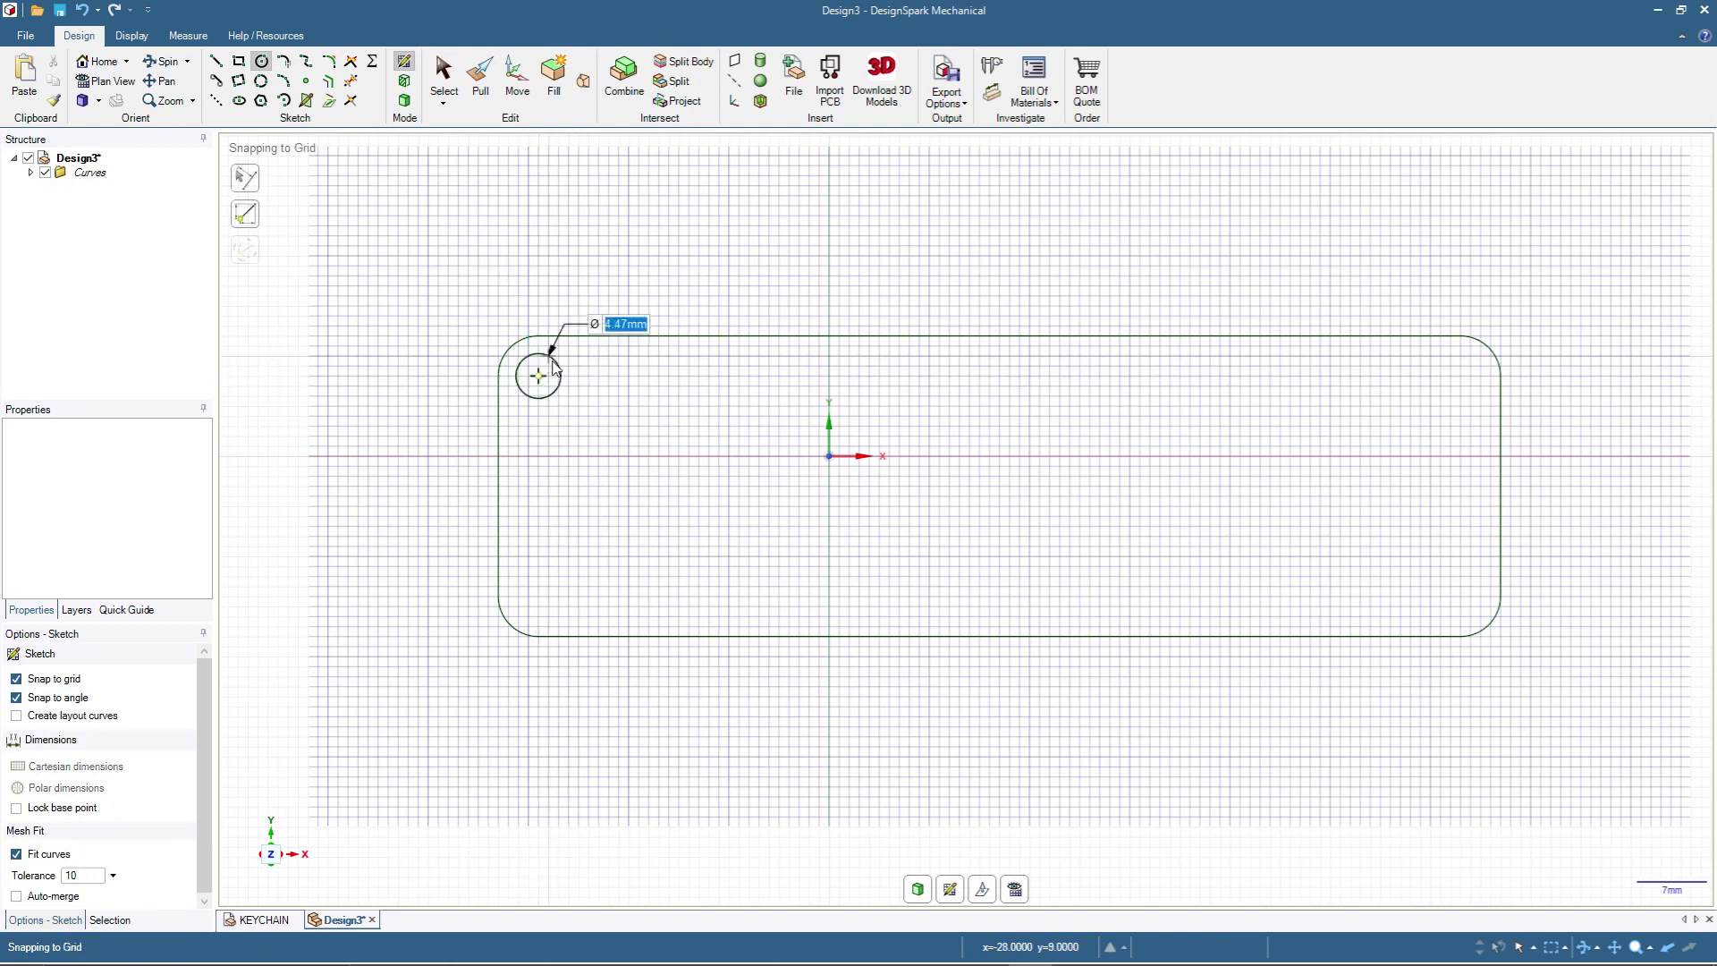
type("4")
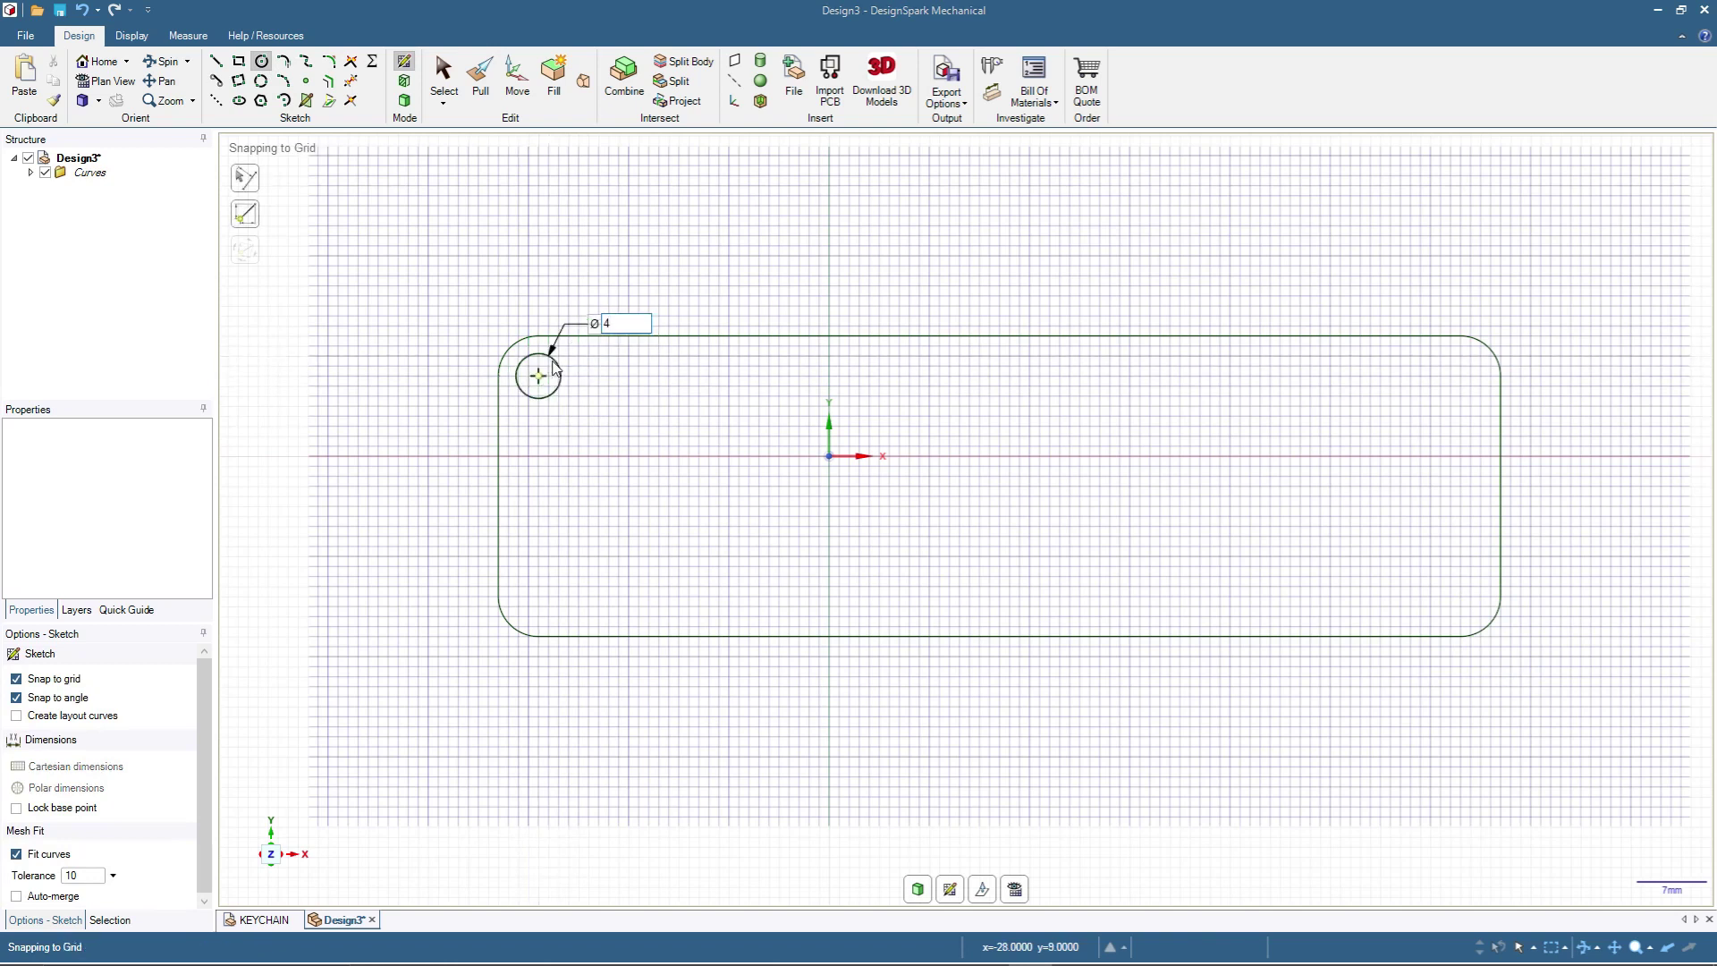
key("Return")
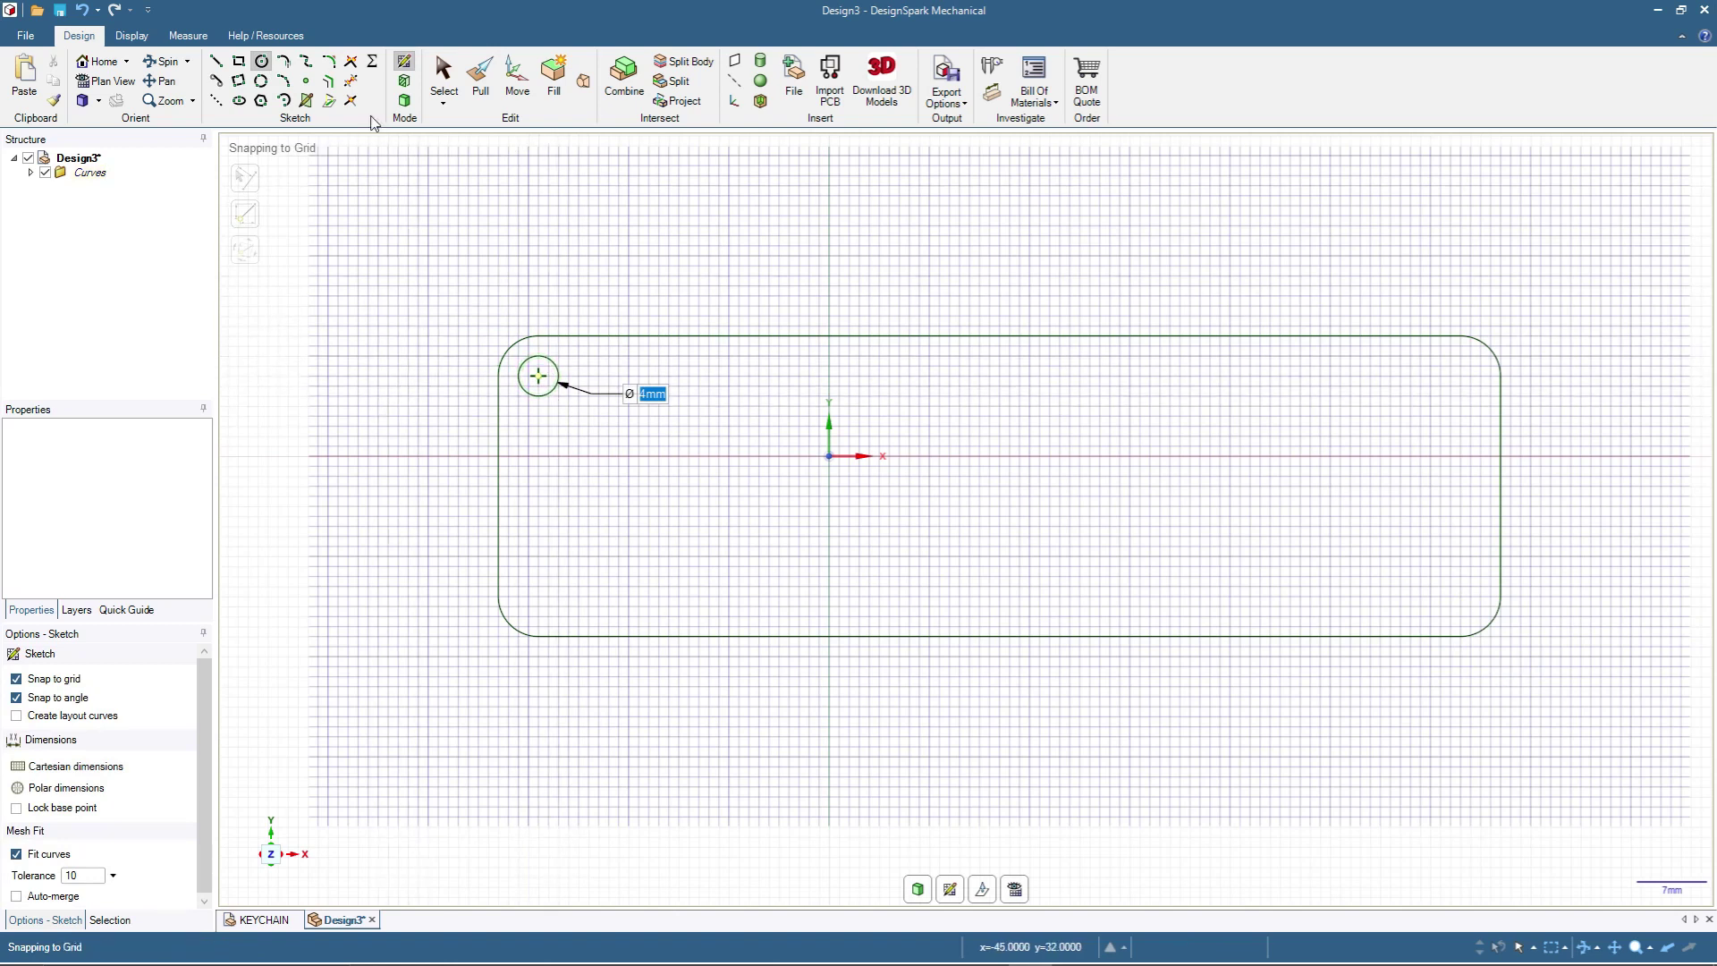
Step: Offset the rounded rectangle about 2 mm inward and the hole circle about 2 mm outward
left_click(330, 82)
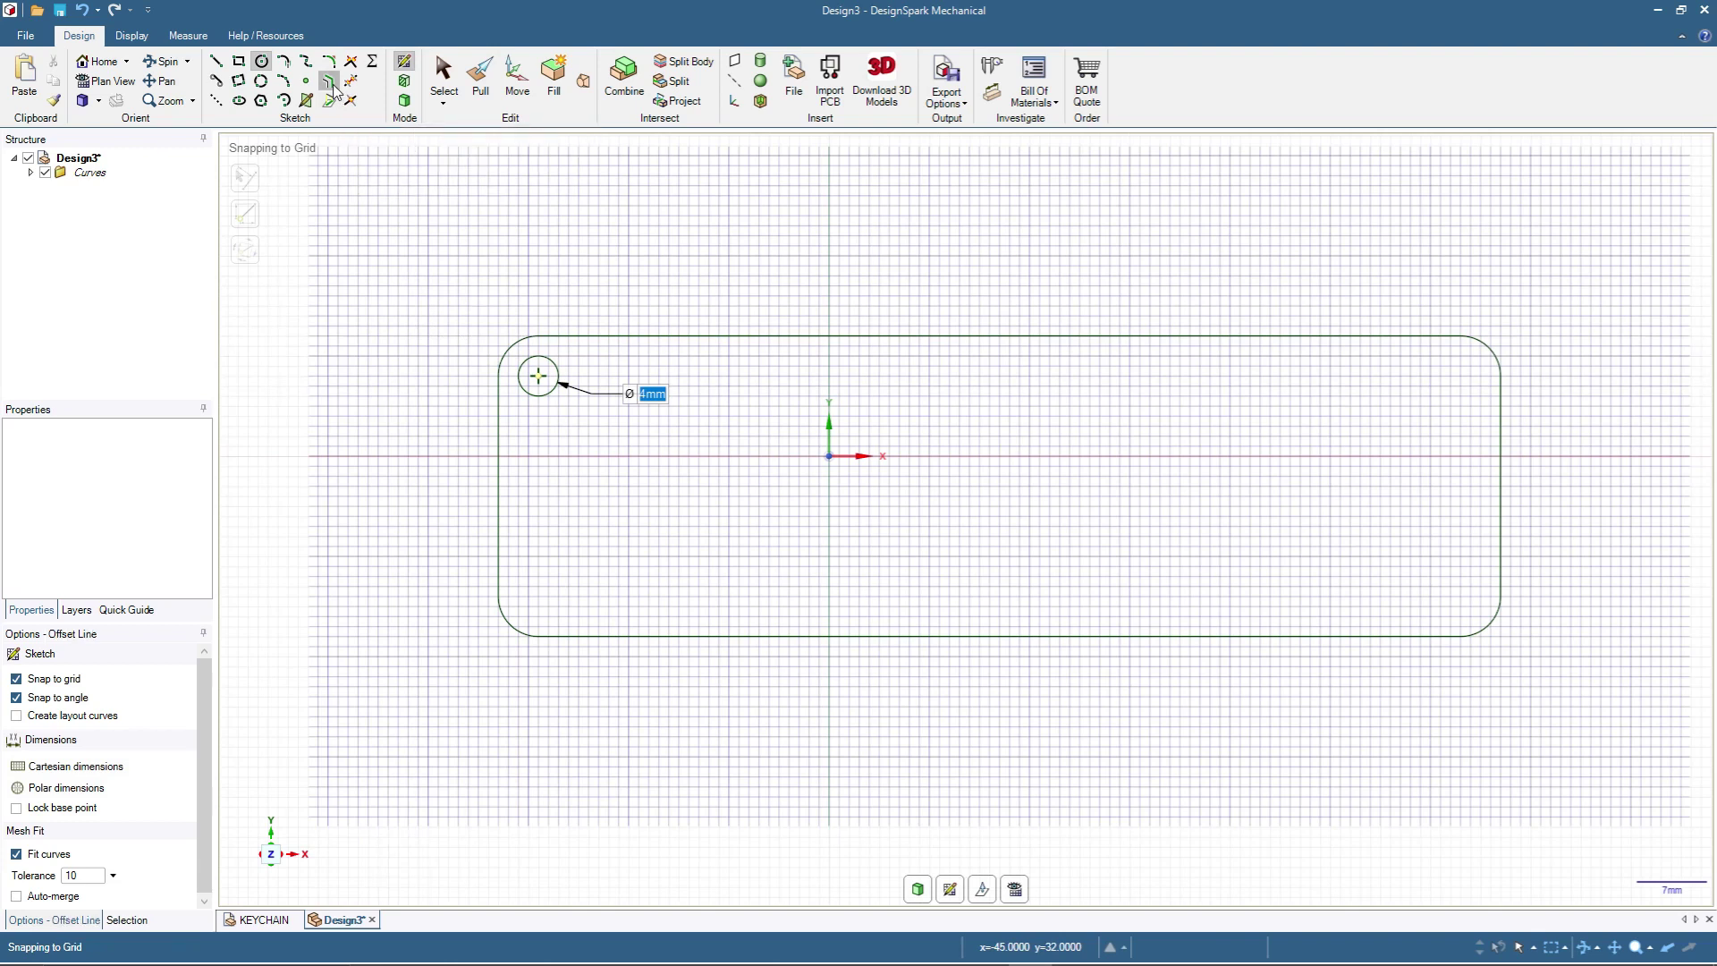
left_click(814, 341)
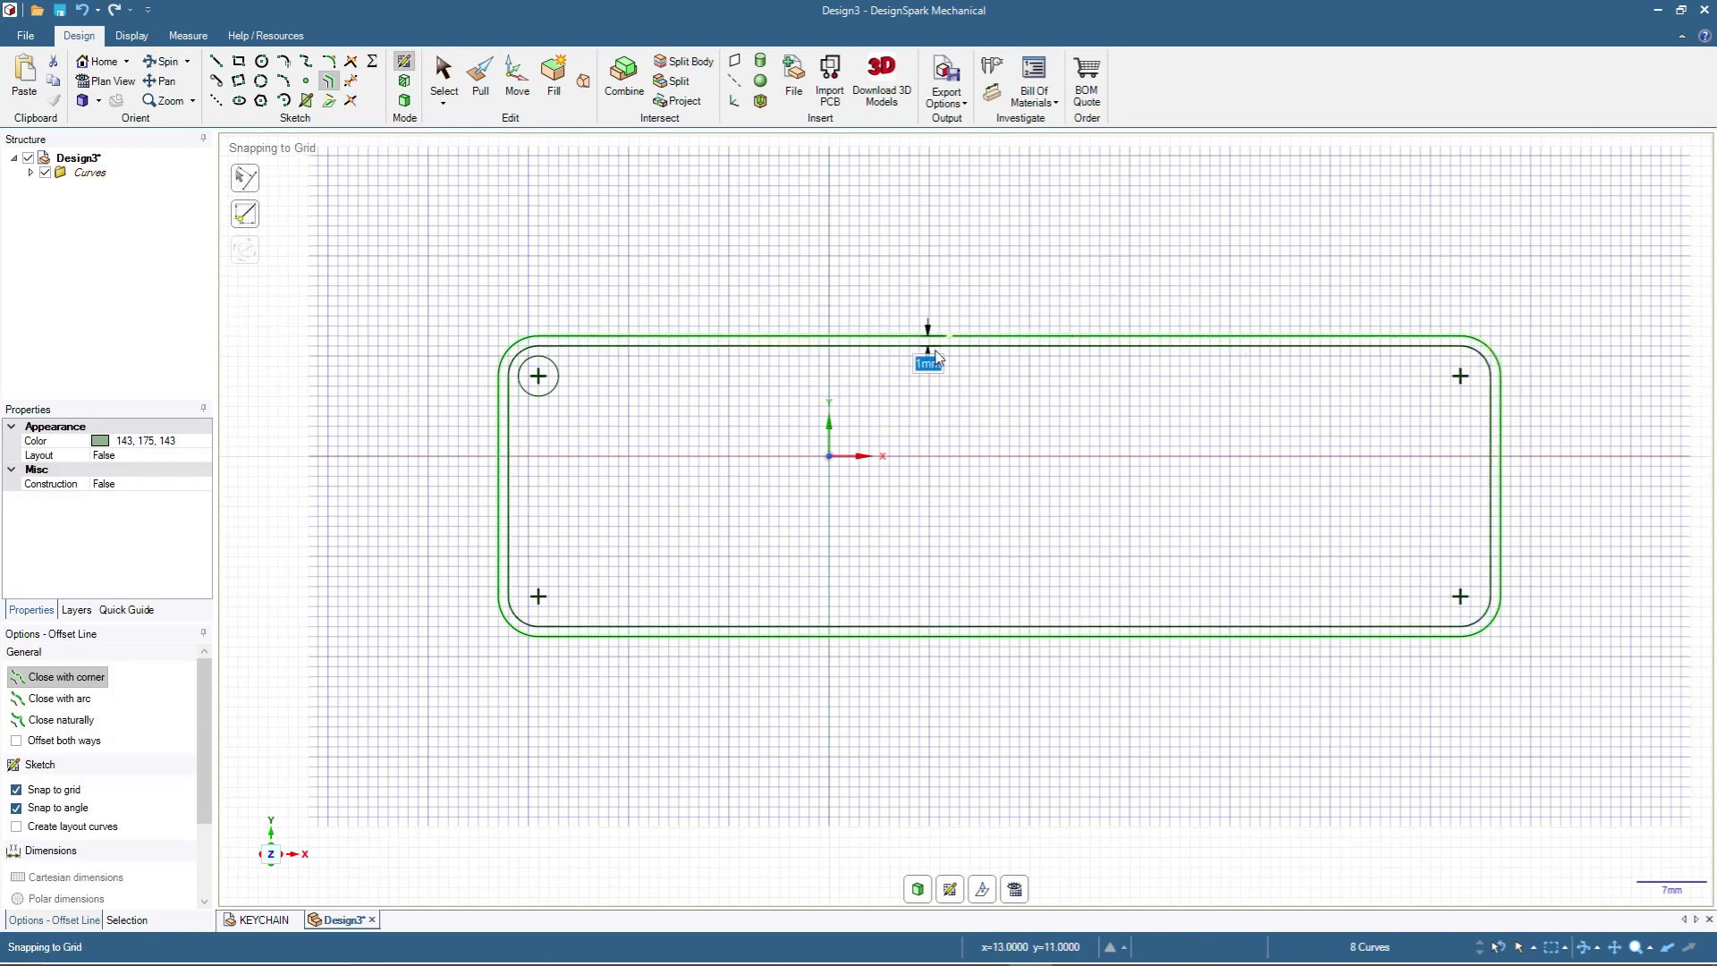
left_click(601, 359)
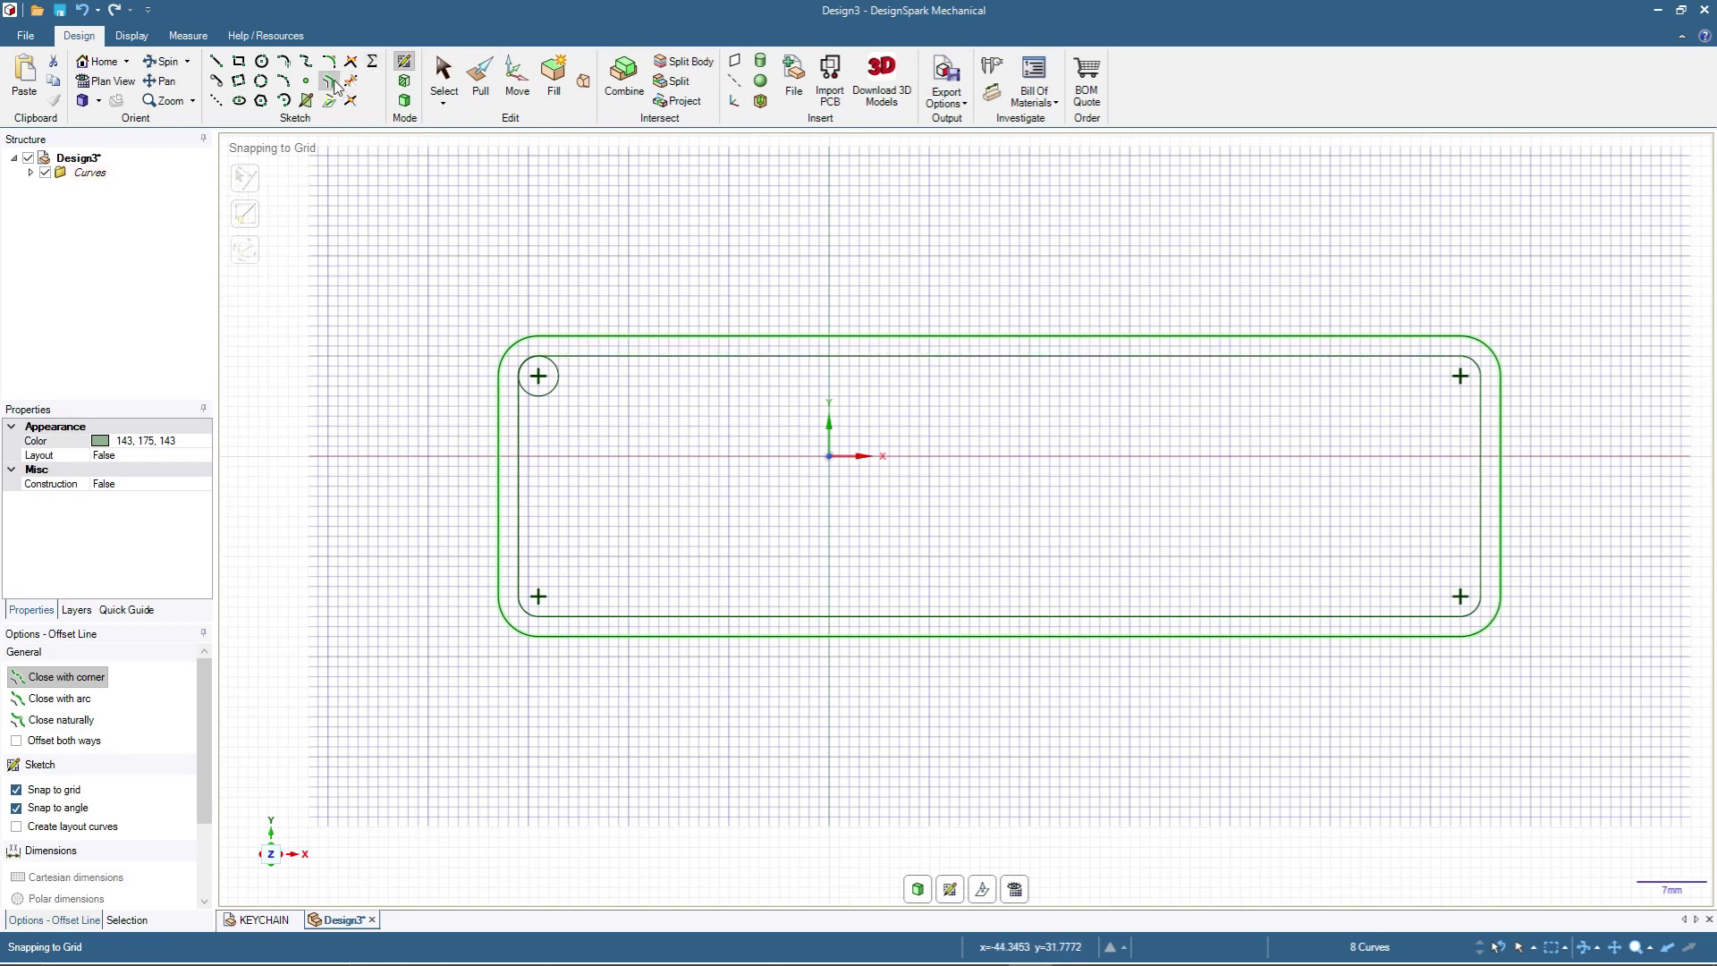
left_click(558, 378)
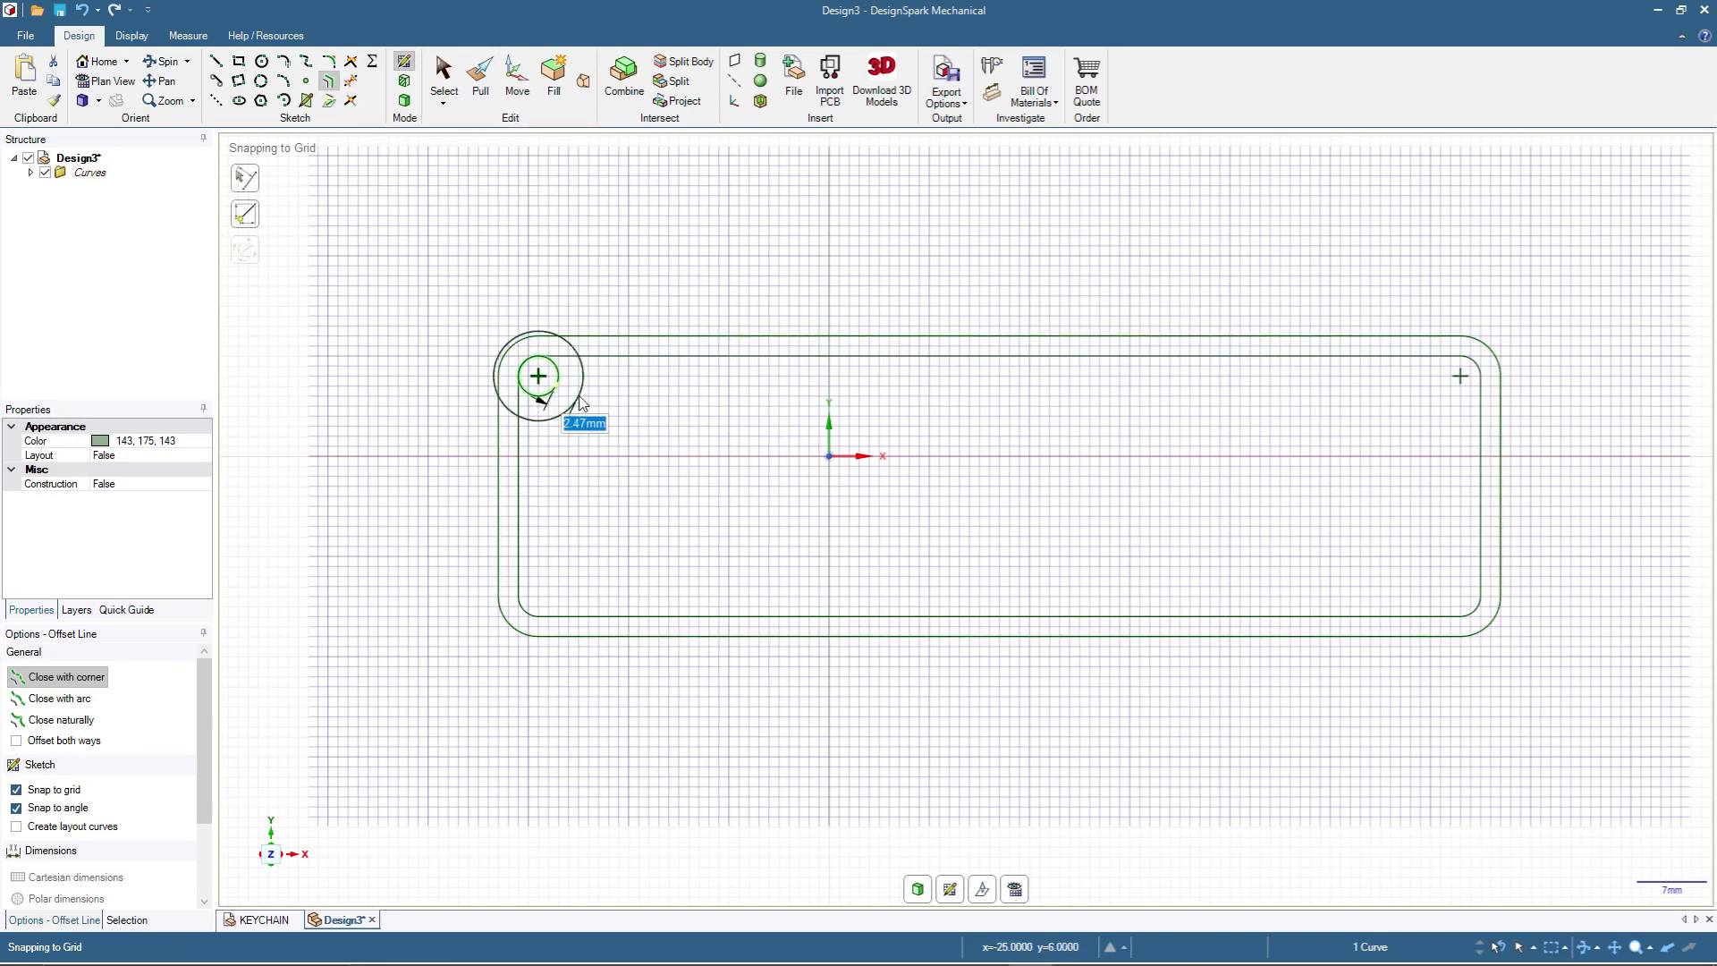
left_click(575, 400)
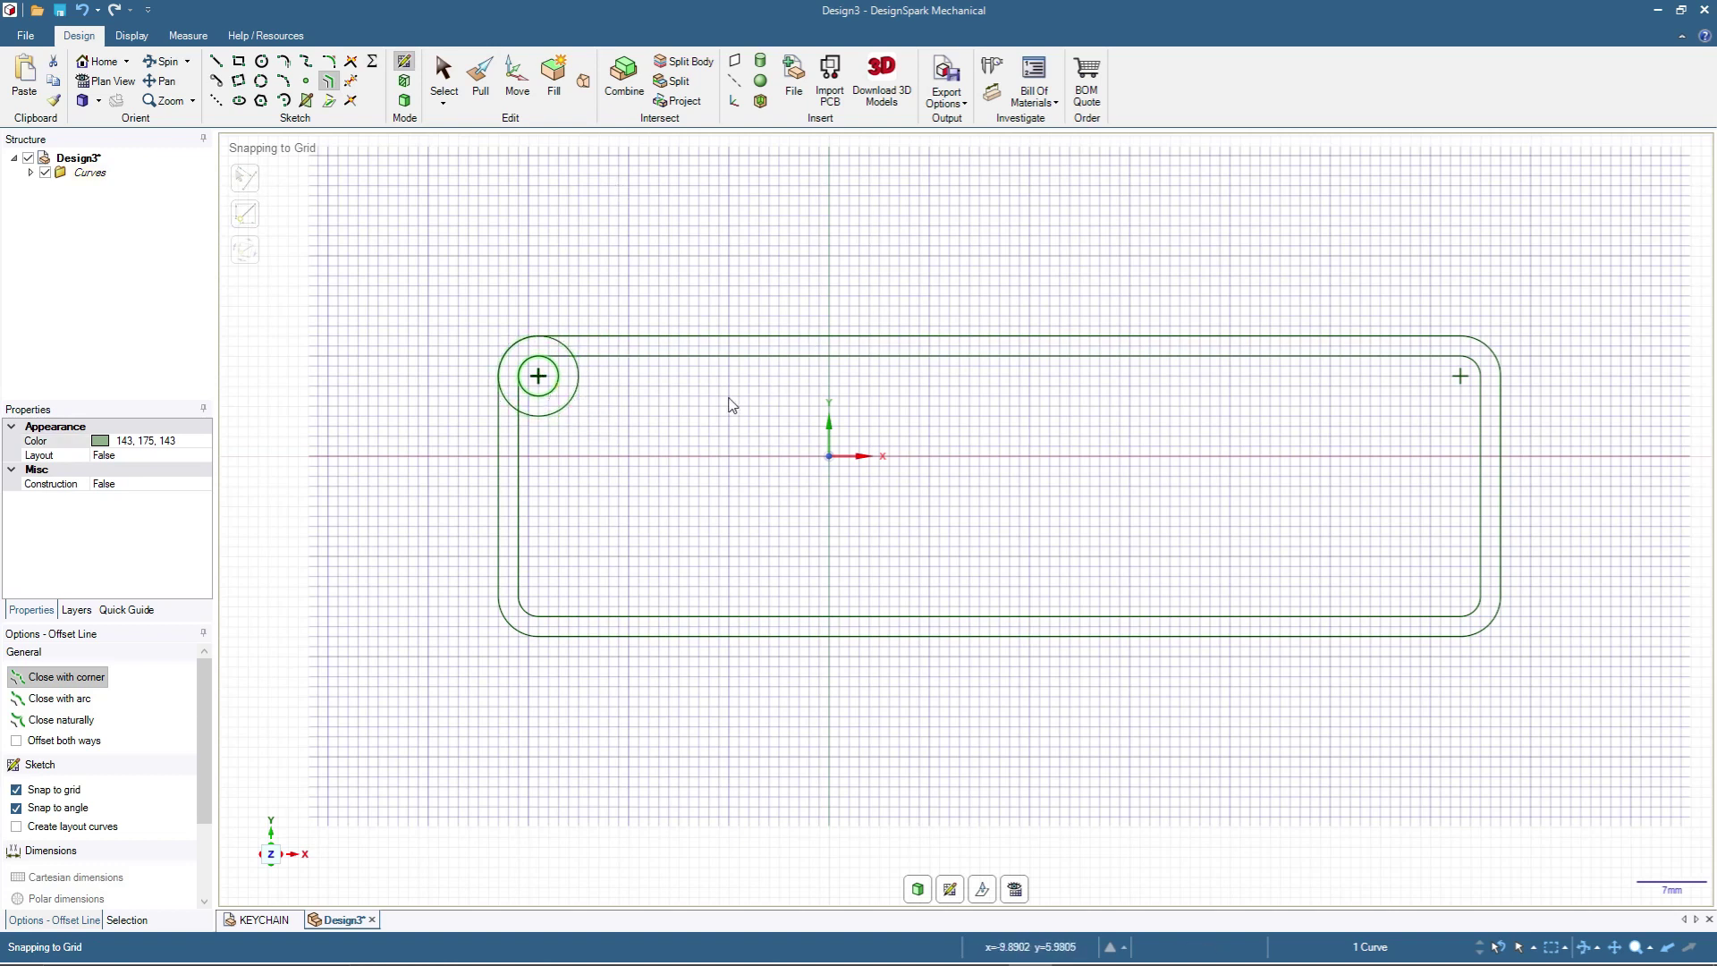
Step: Convert the sketch to 3D and pull the border and the ring around the hole up by 3 mm
left_click(404, 102)
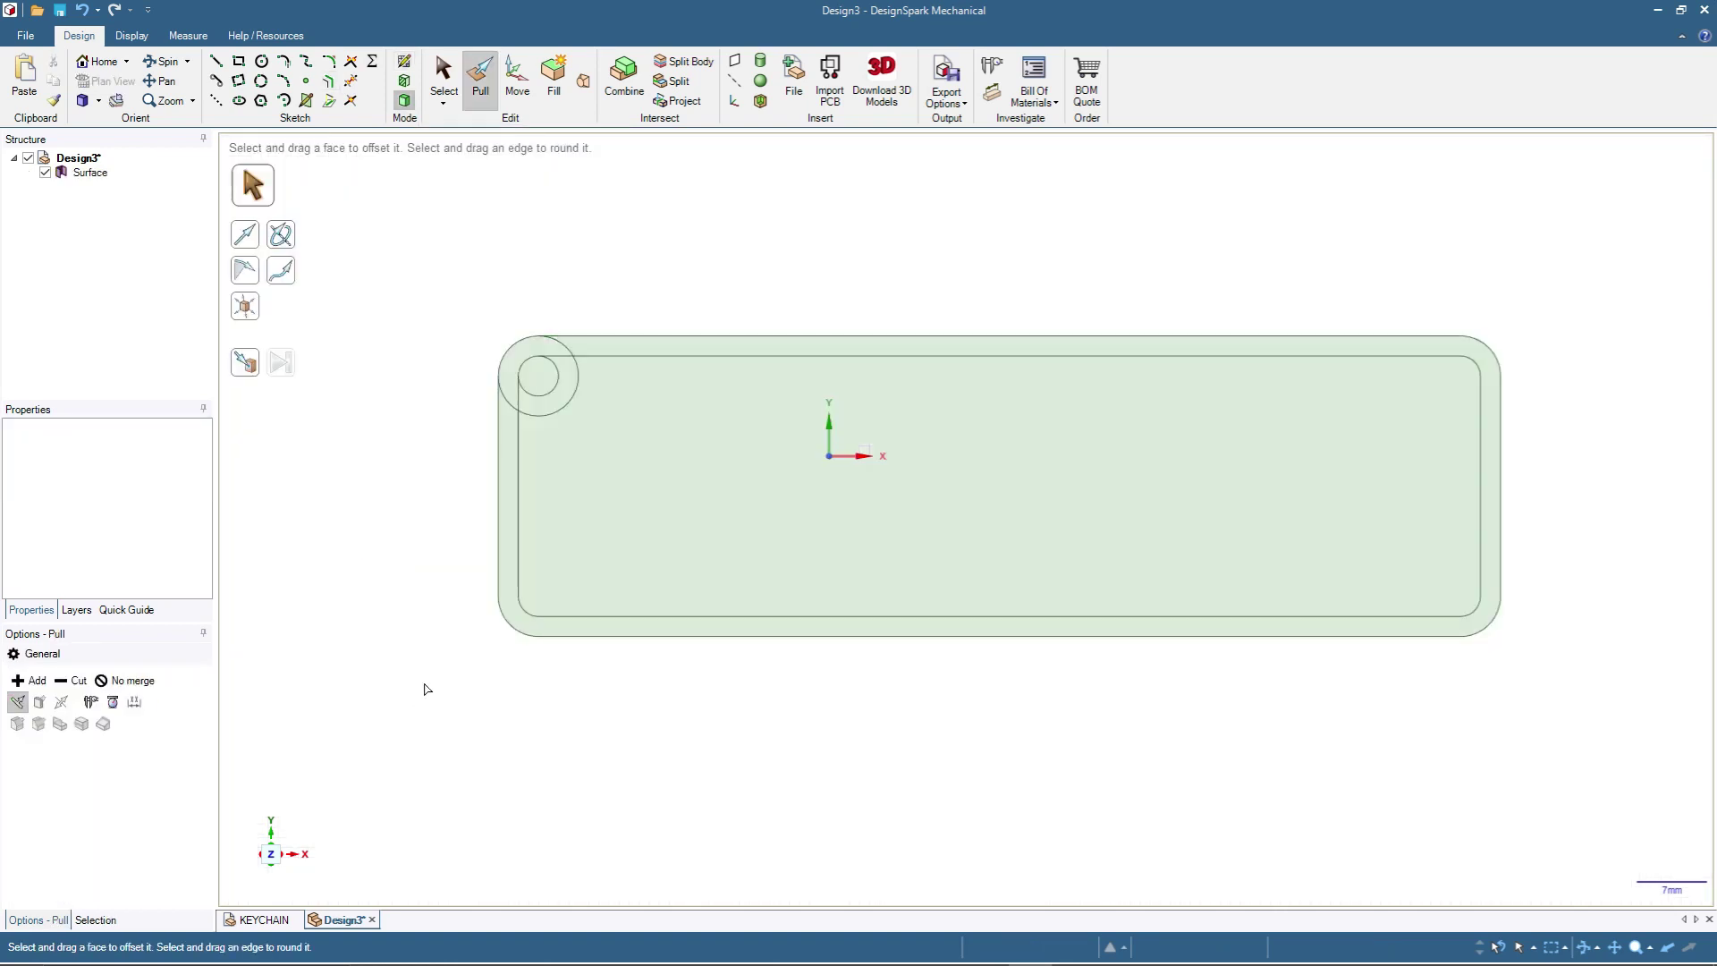
middle_click_drag(406, 659, 454, 460)
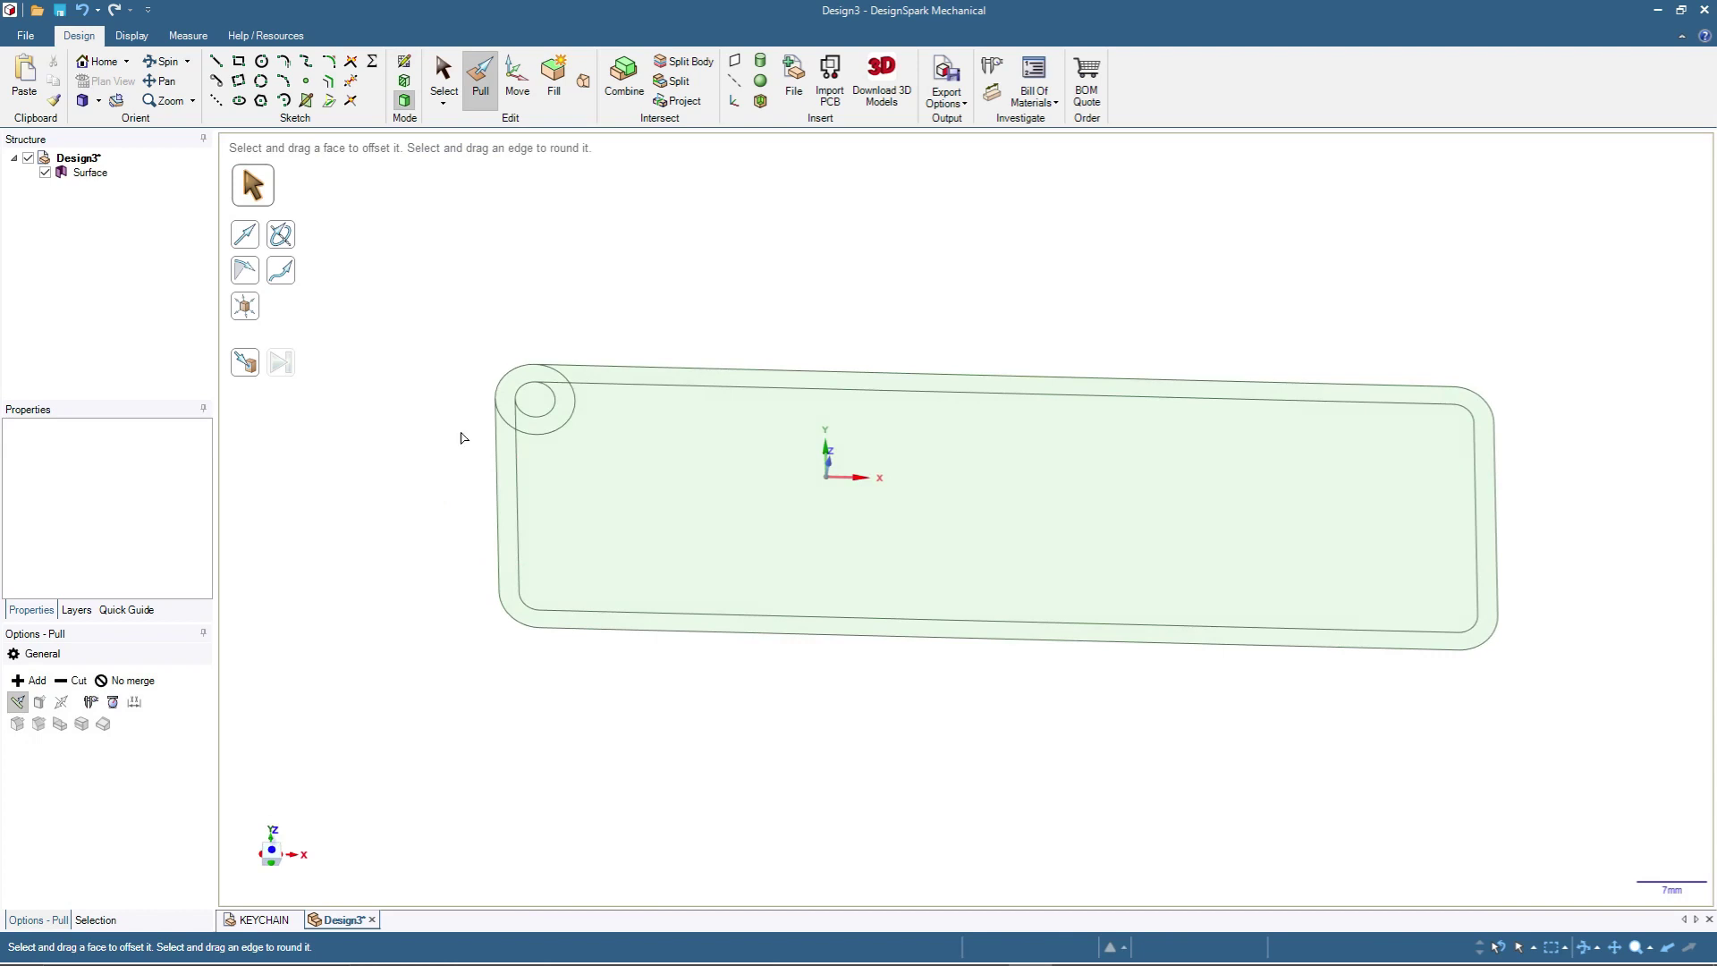
left_click(505, 461)
double_click(505, 460)
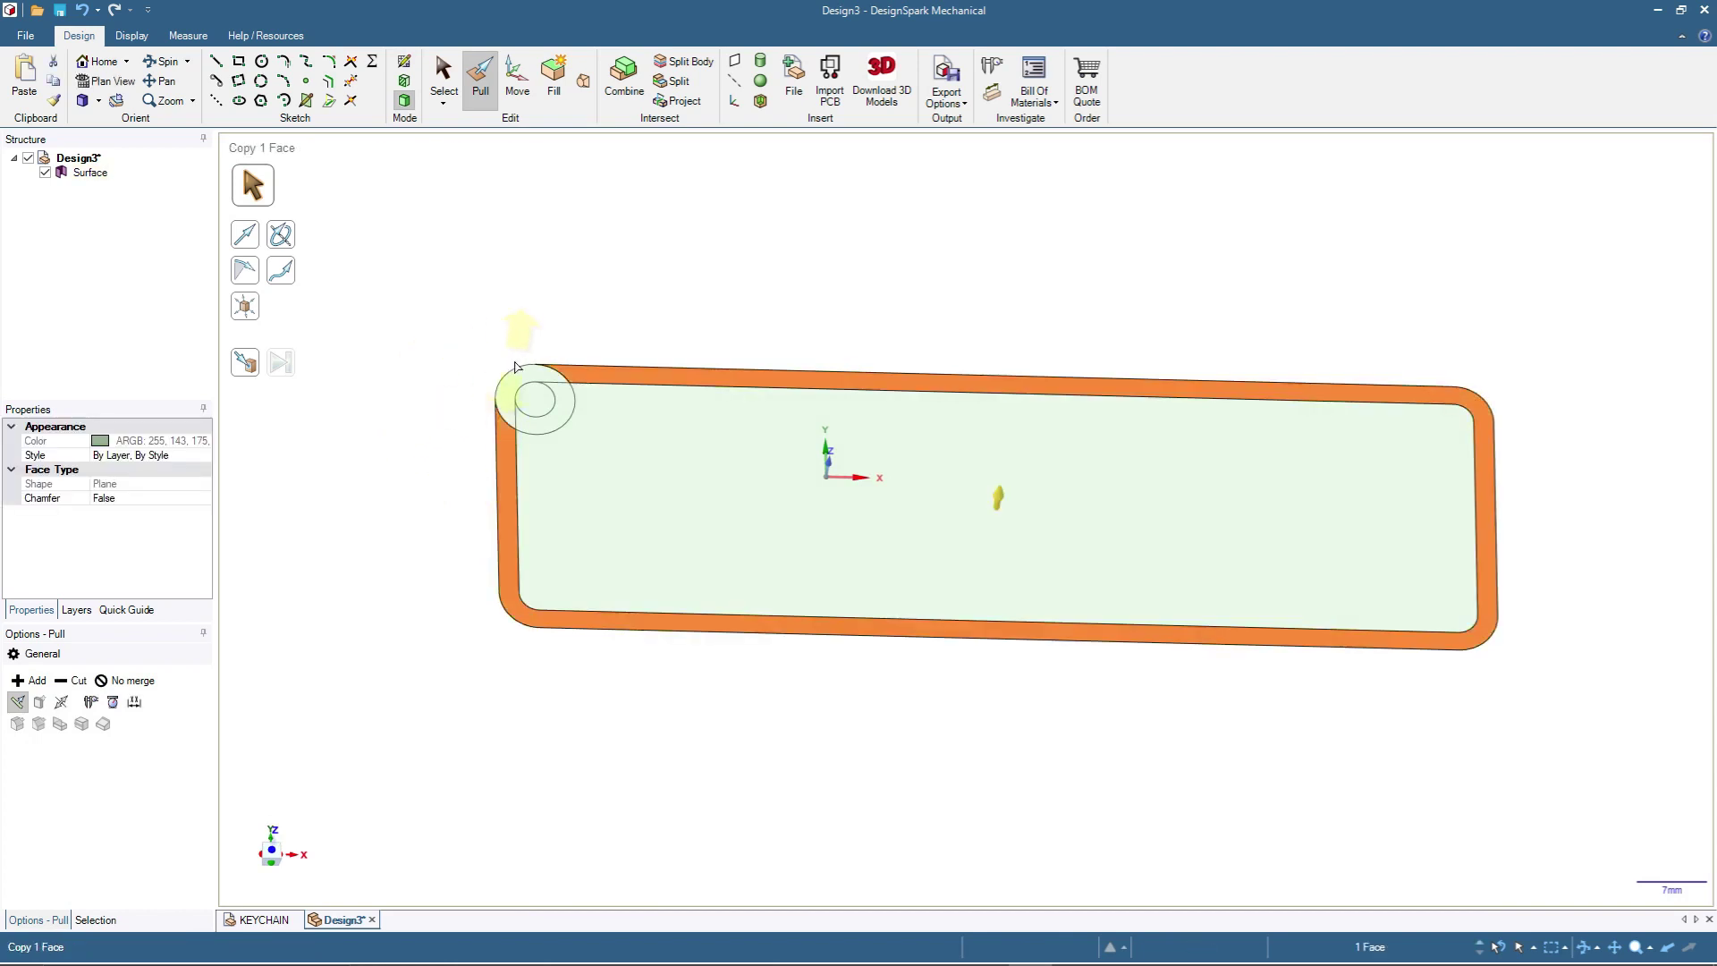
left_click(519, 390, "ctrl")
left_click_drag(508, 466, 508, 426)
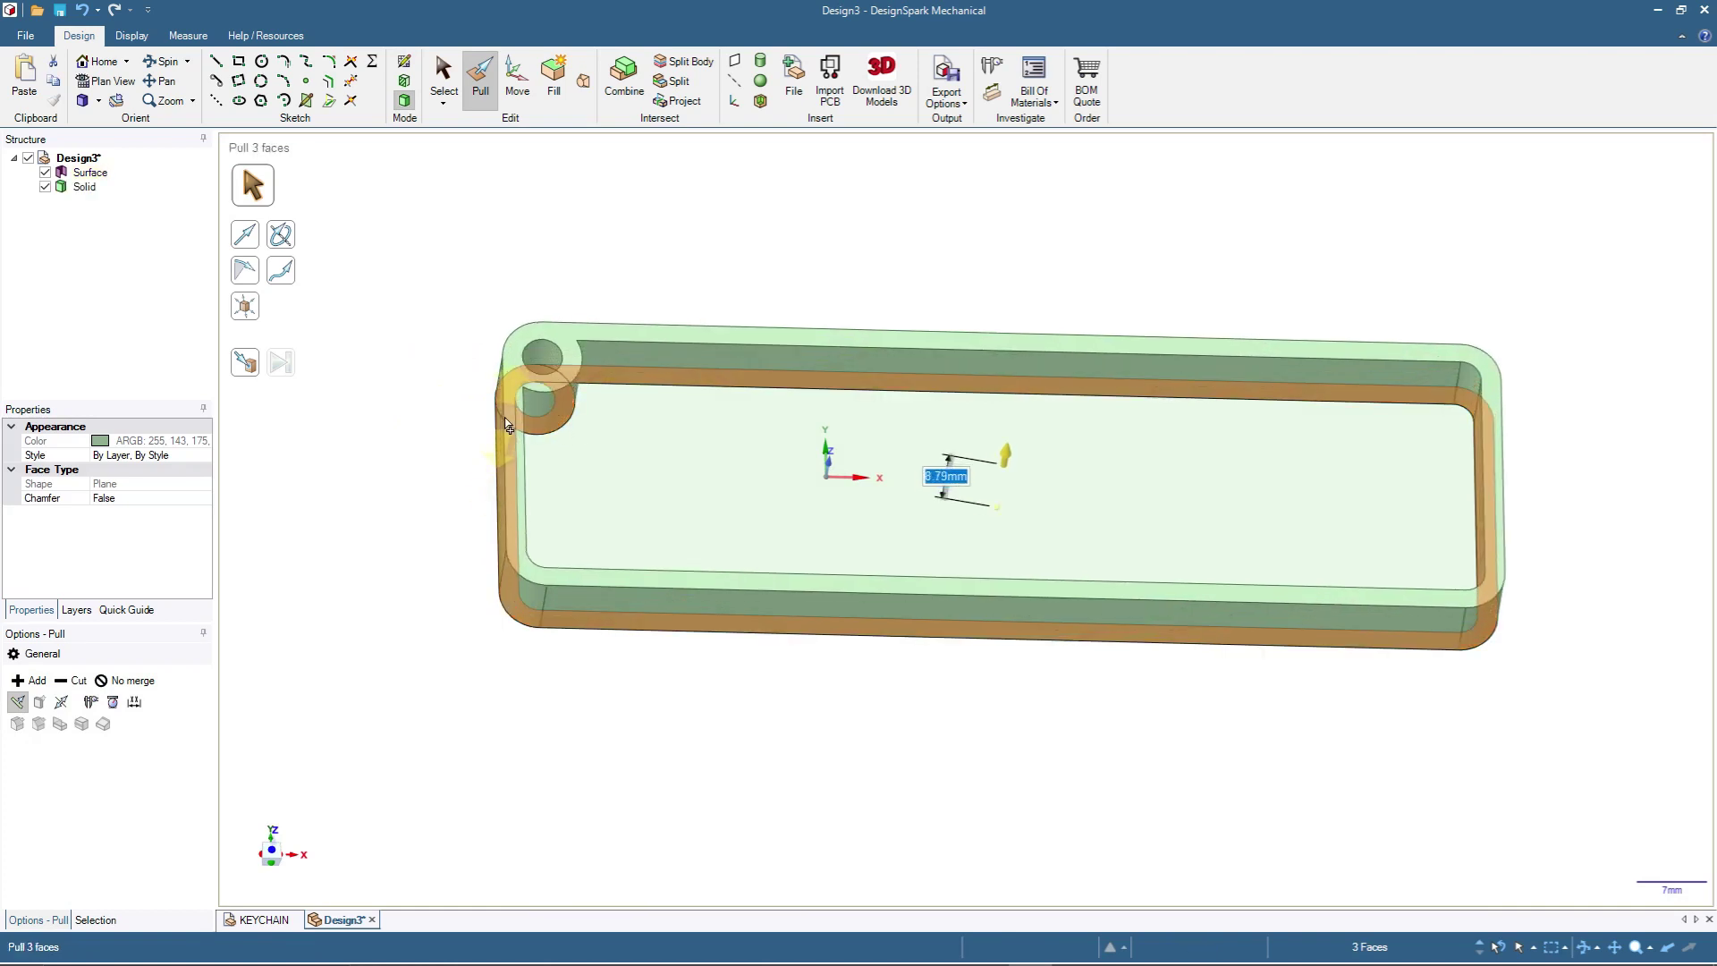
type("3")
key("Return")
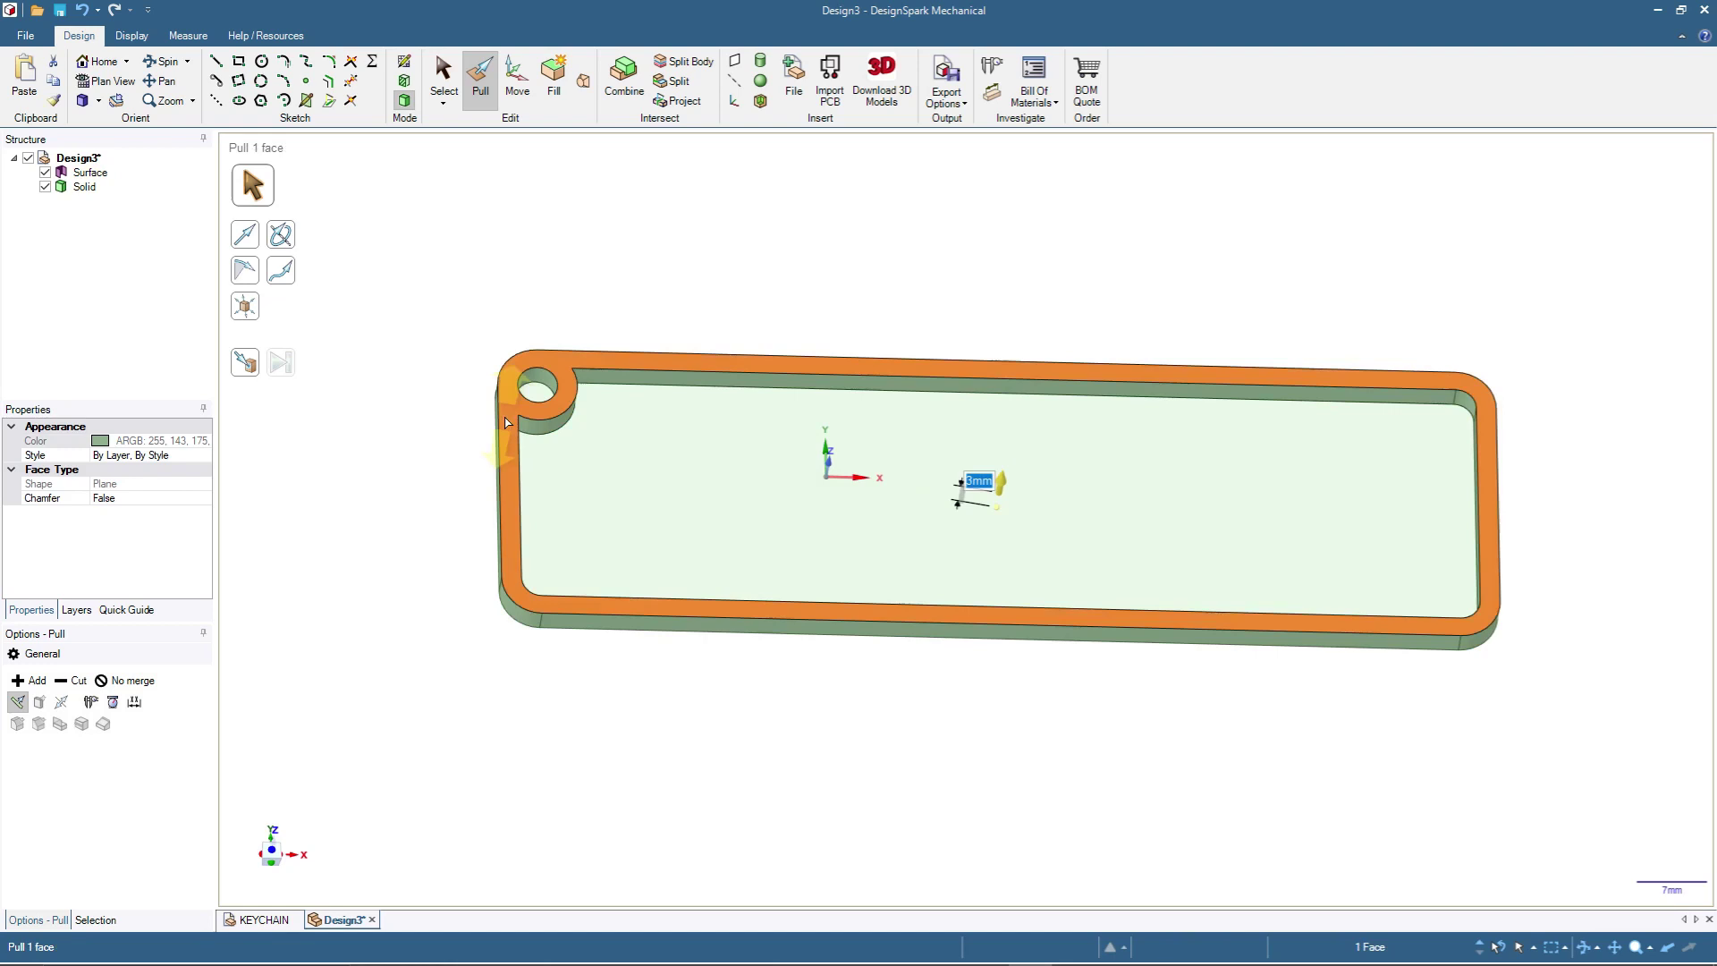
left_click(423, 462)
Step: Pull the inner floor face of the plate up by 2 mm
mouse_move(411, 460)
middle_mouse_down()
mouse_move(352, 575)
mouse_move(411, 387)
mouse_move(391, 499)
middle_mouse_up()
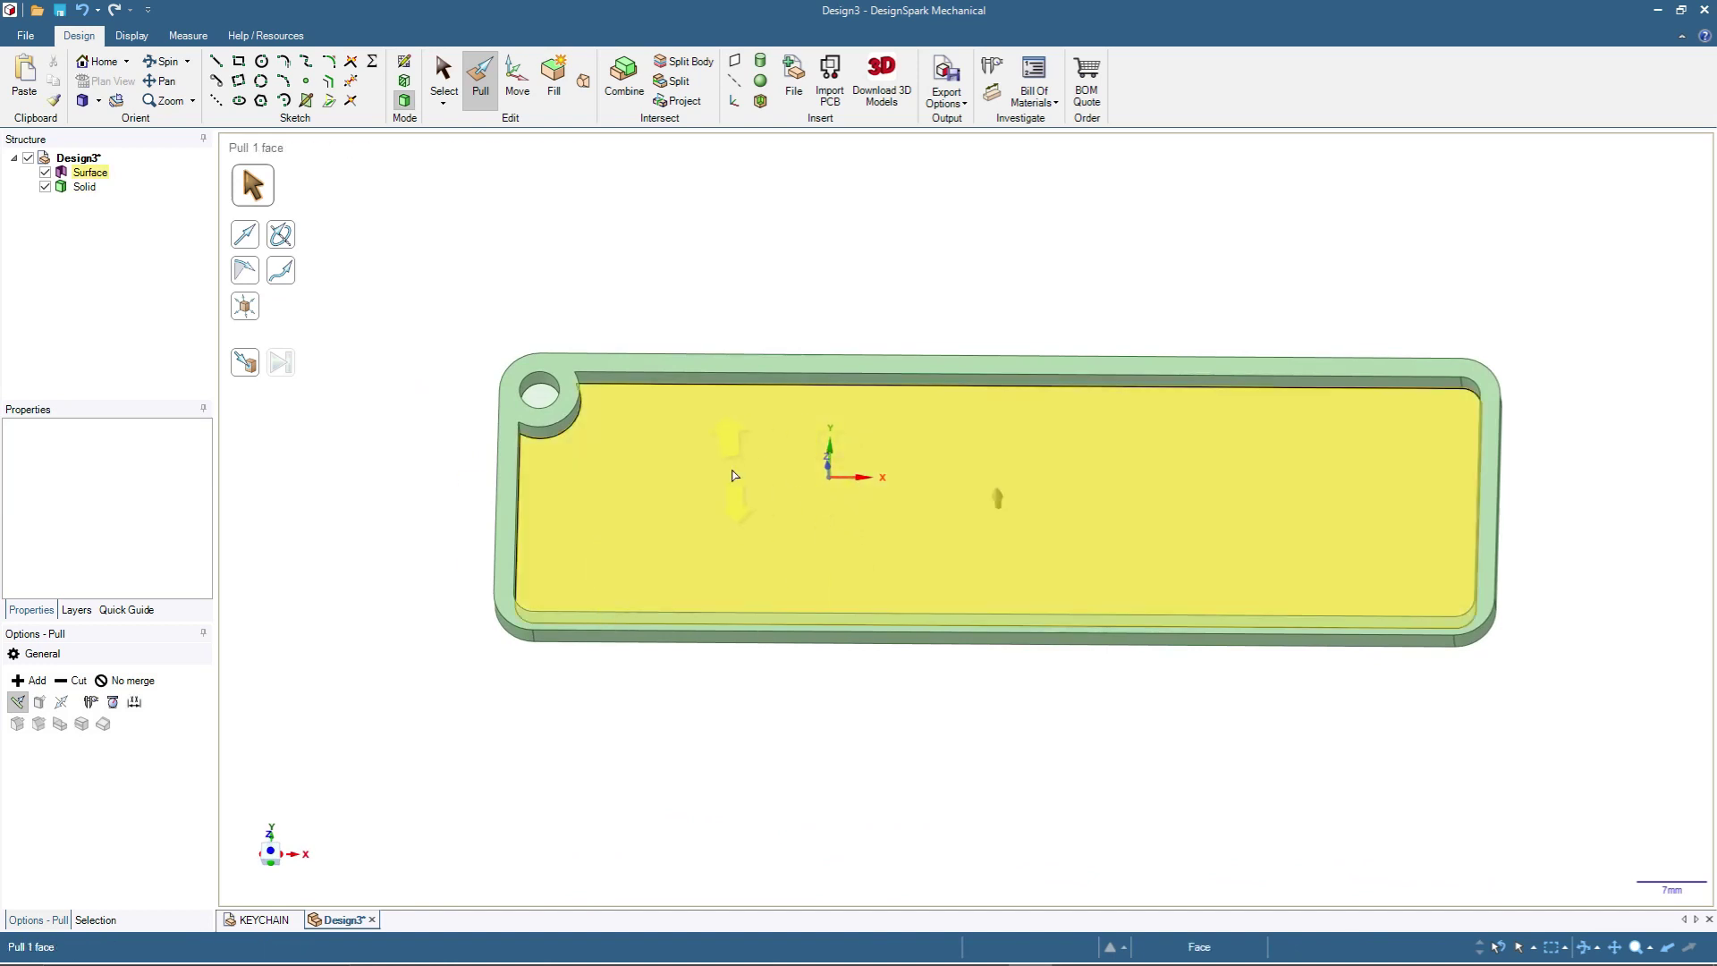
left_click(733, 479)
left_click_drag(674, 509, 667, 492)
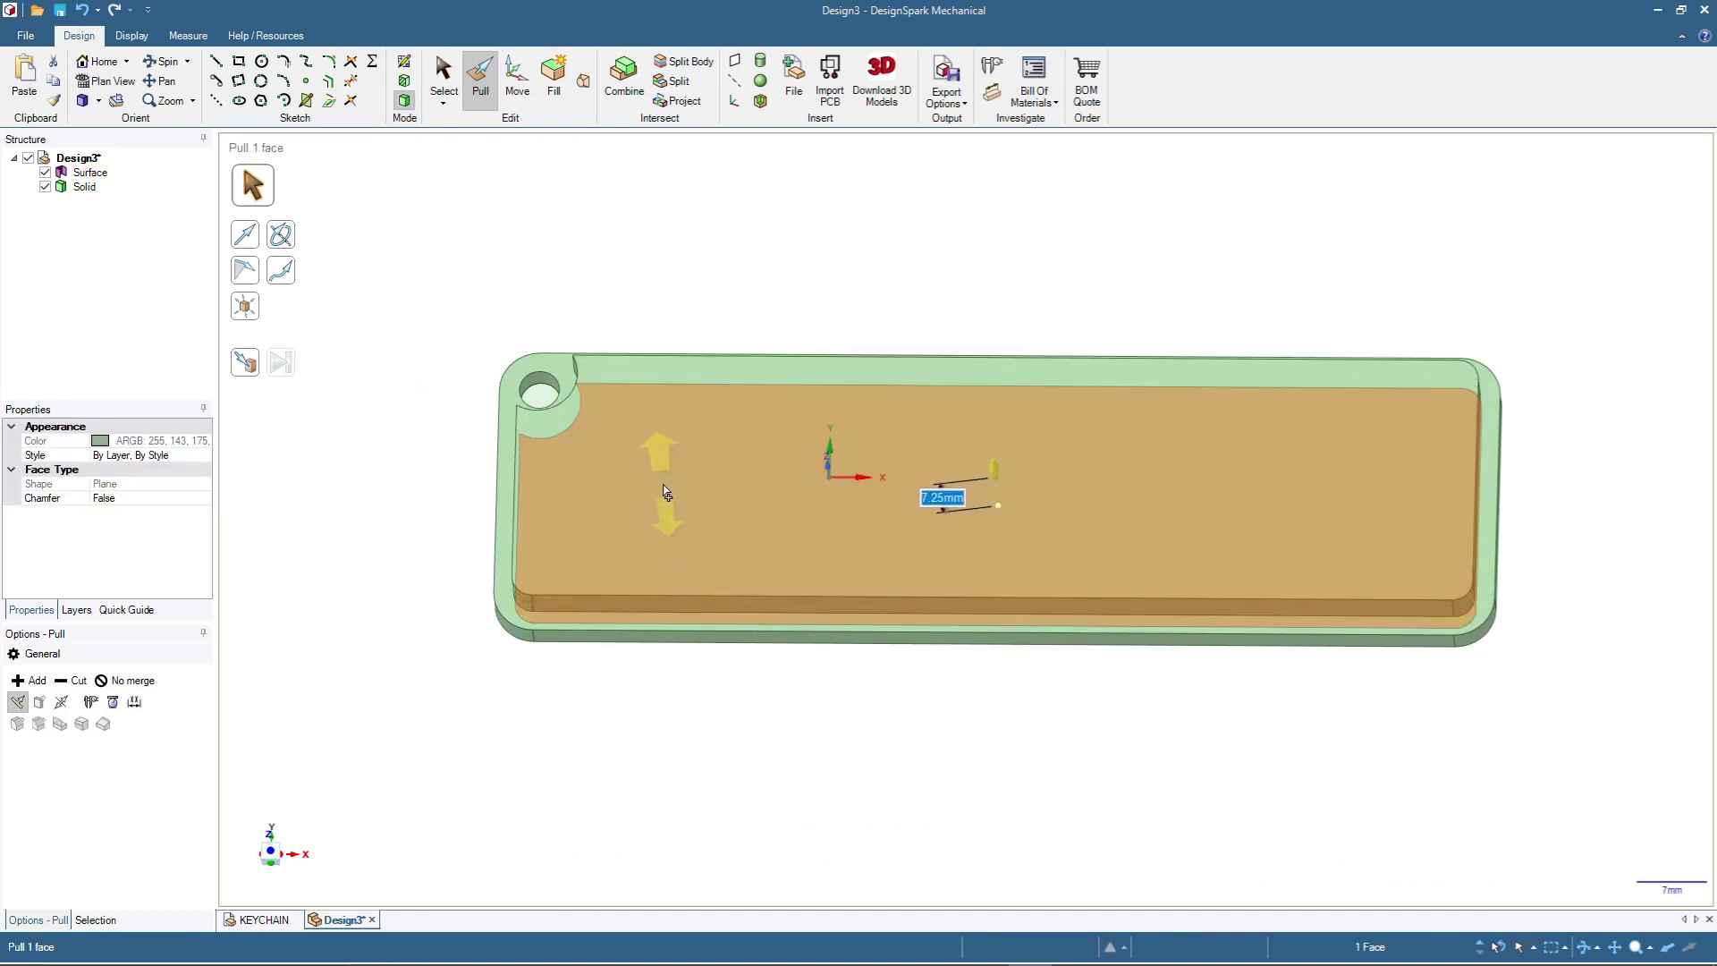
type("1")
key("Return")
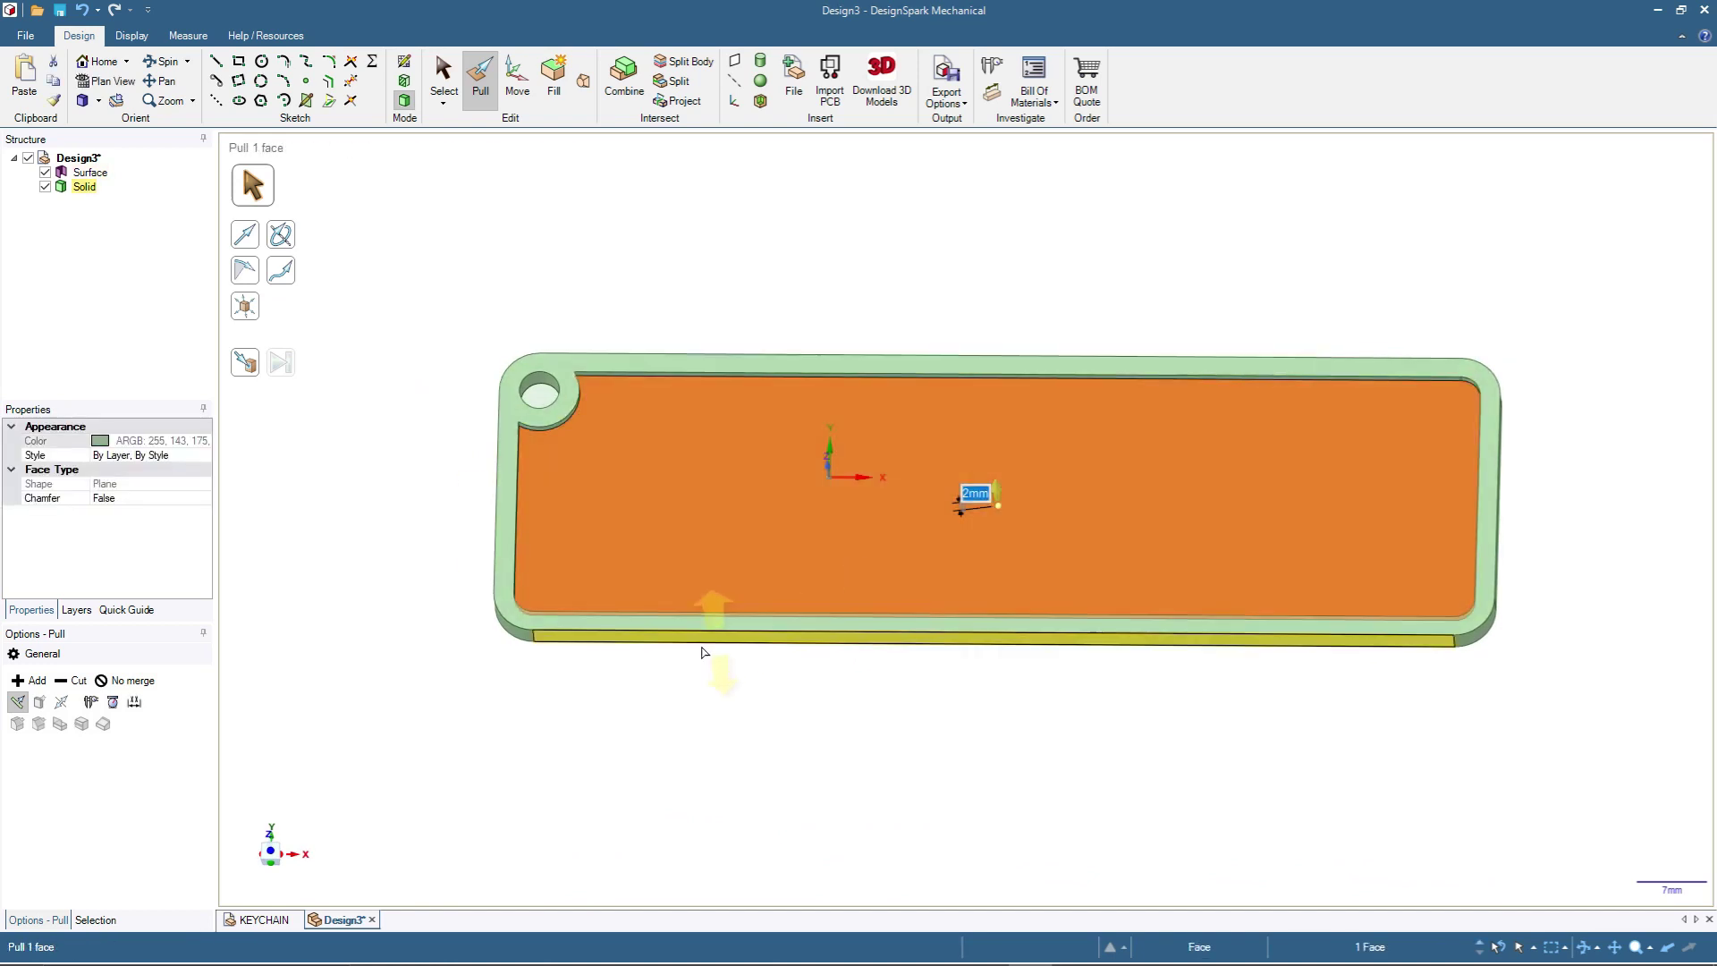
left_click(540, 734)
Step: Rename the plate's solid body as Master Plate
scroll(598, 740, "up", 2)
mouse_move(553, 641)
middle_mouse_down()
mouse_move(337, 583)
mouse_move(372, 403)
mouse_move(453, 656)
middle_mouse_up()
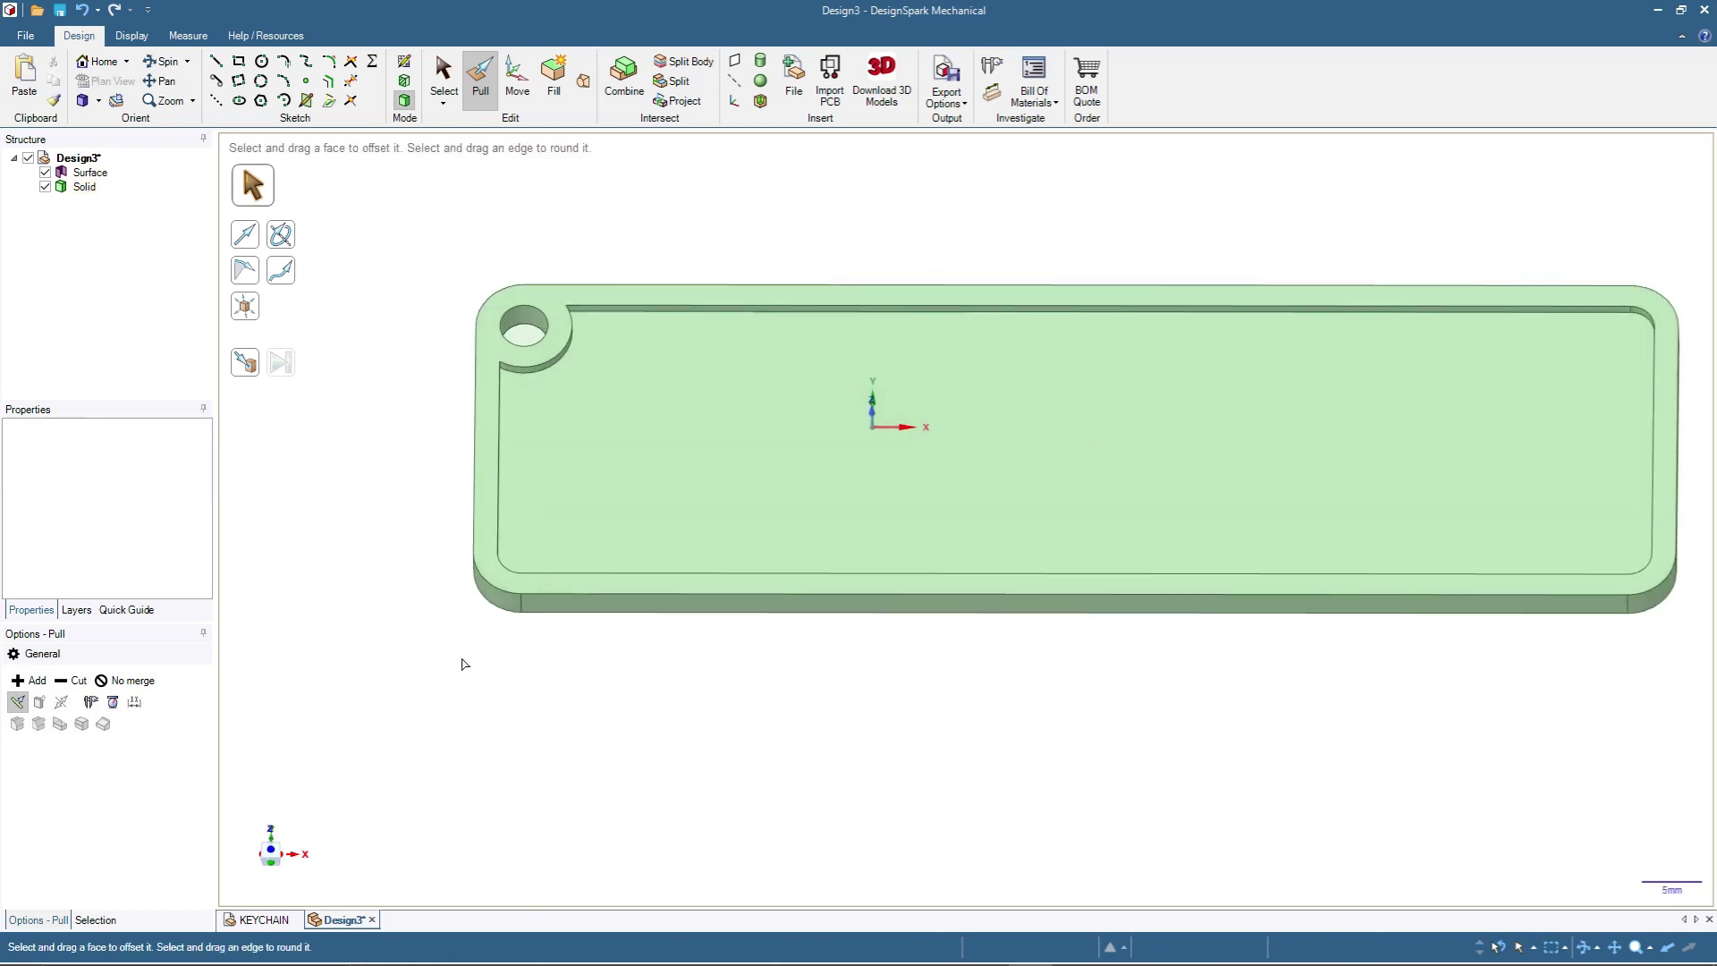
middle_click_drag(729, 793, 954, 575)
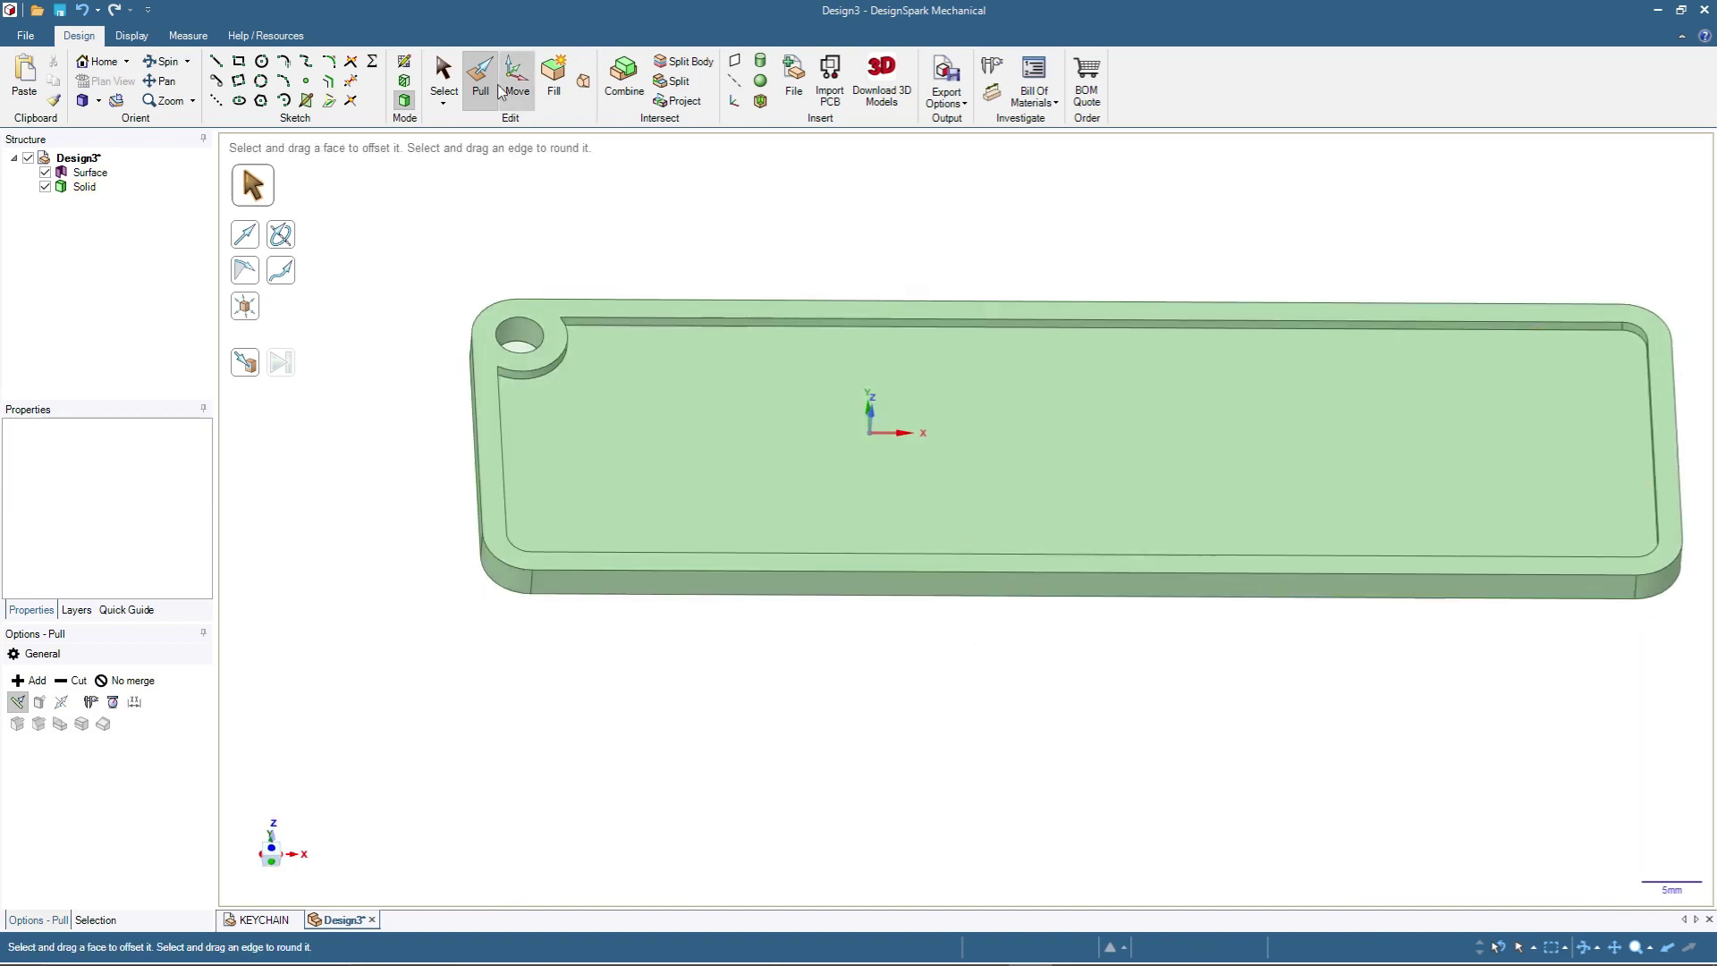
left_click(443, 76)
left_click(85, 187)
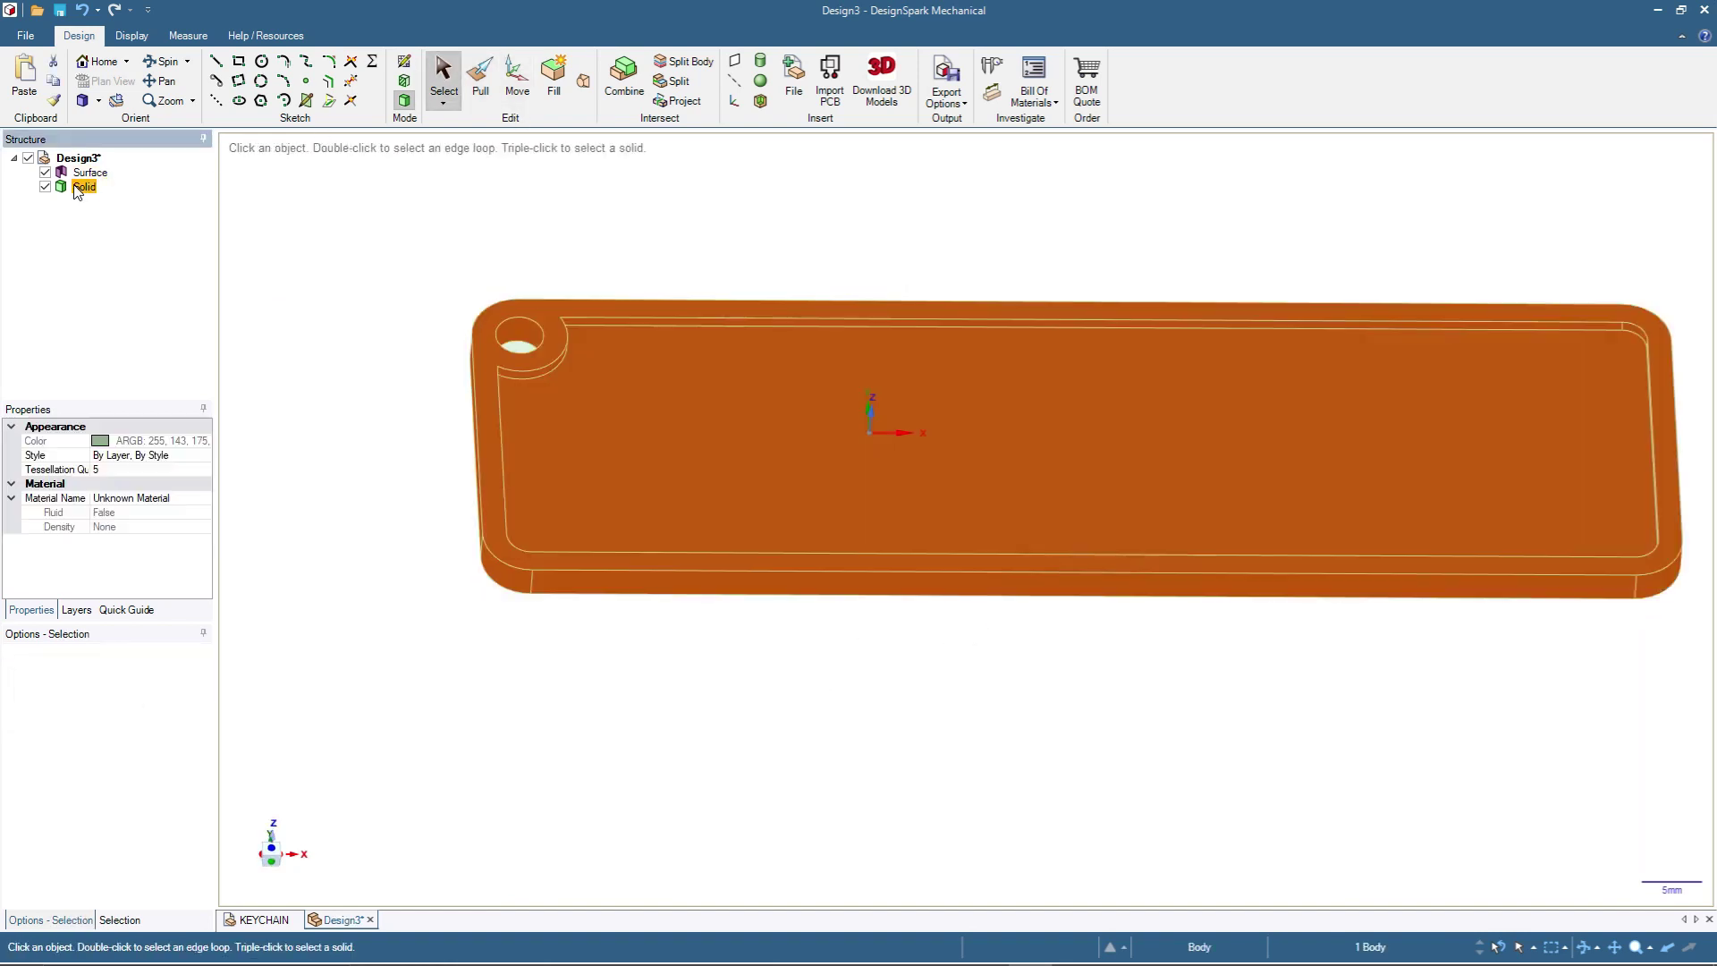
left_click(80, 187)
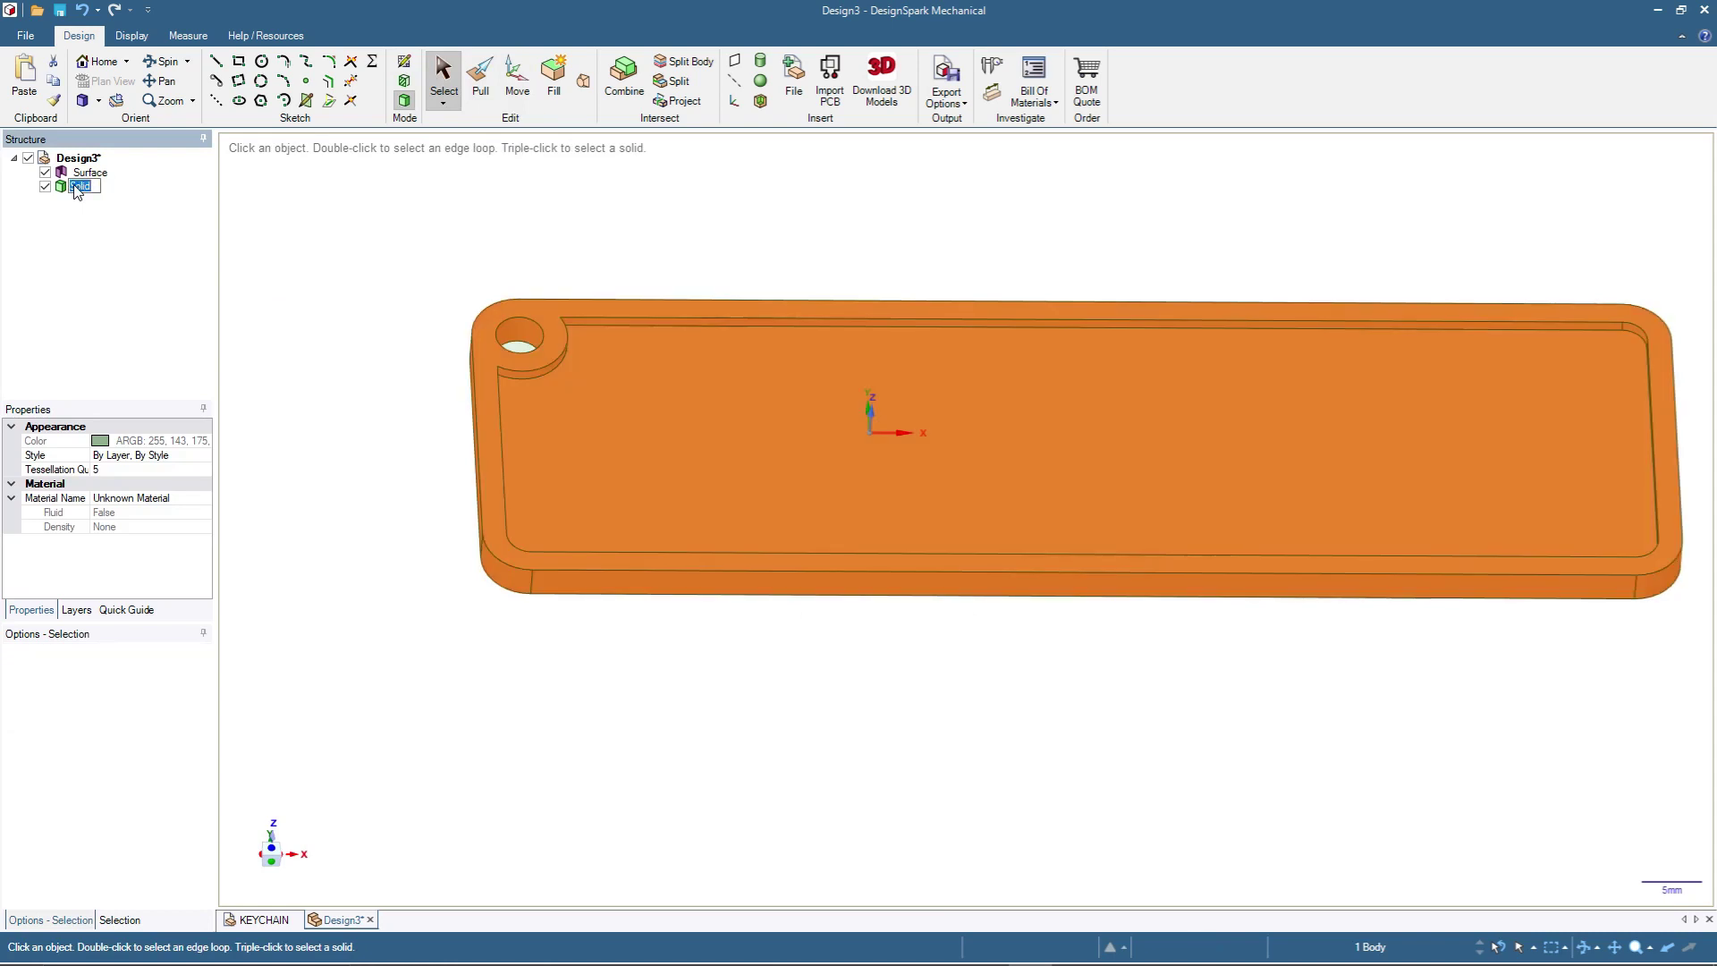
type("Master Plate")
key("Return")
left_click(356, 220)
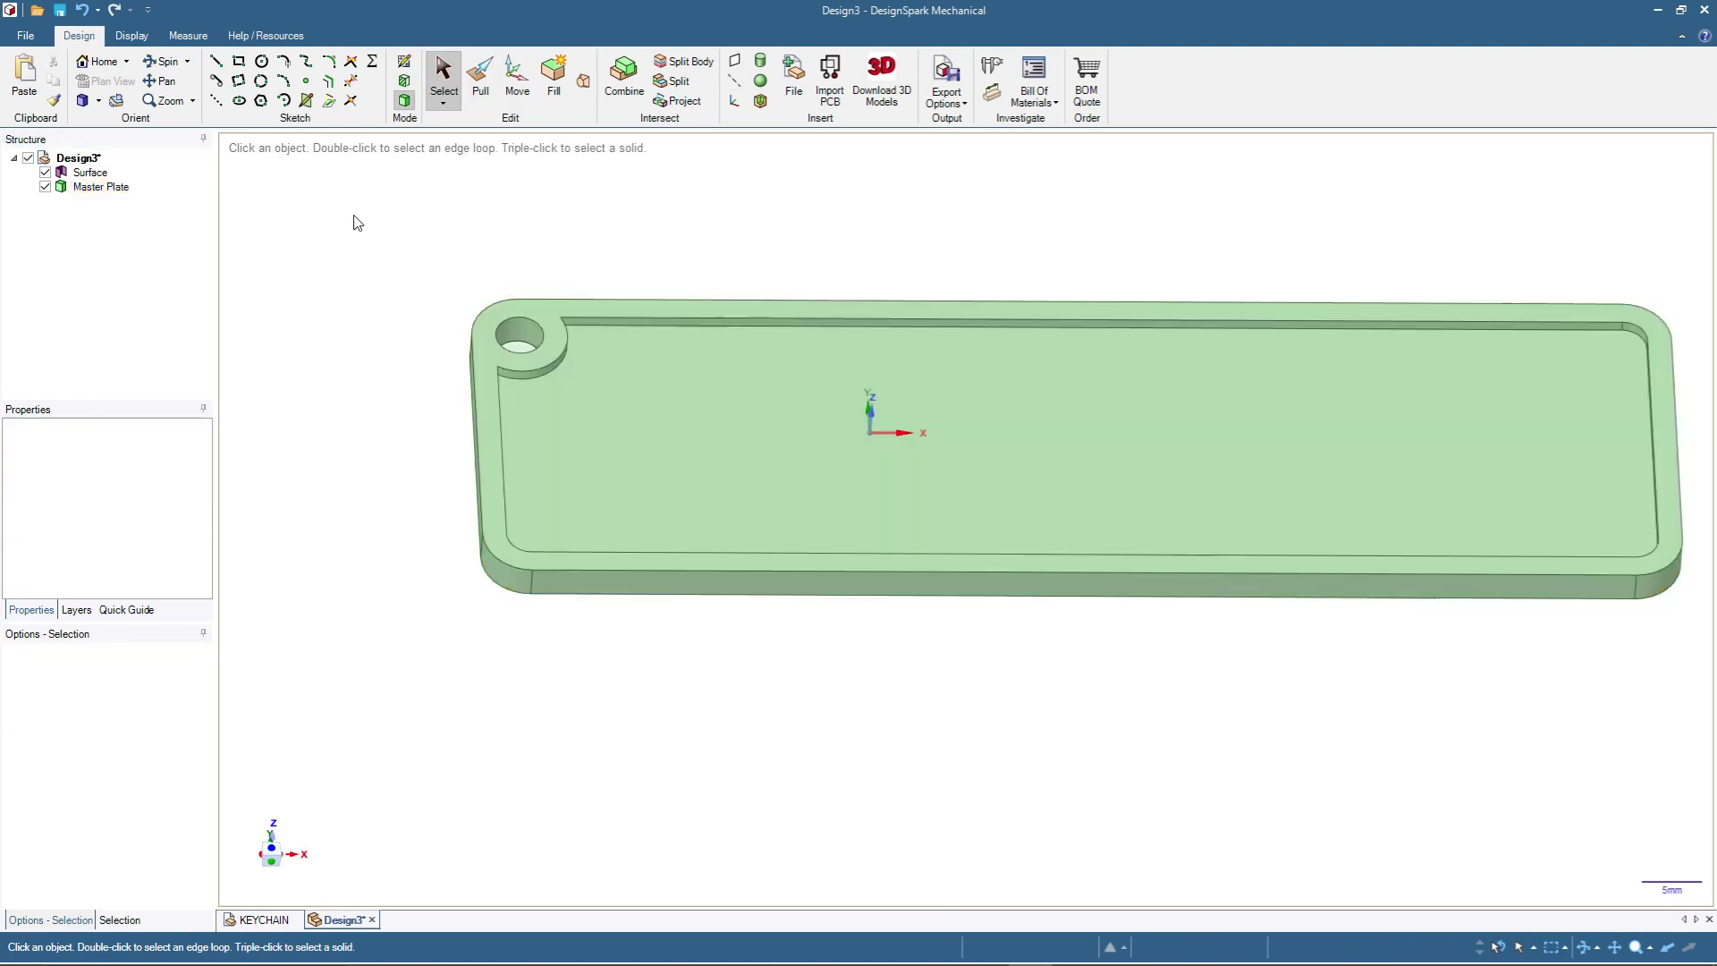
Step: Create an annotation plane on the plate and place a dimension for the inner floor's short edge near the ring hole
left_click(105, 62)
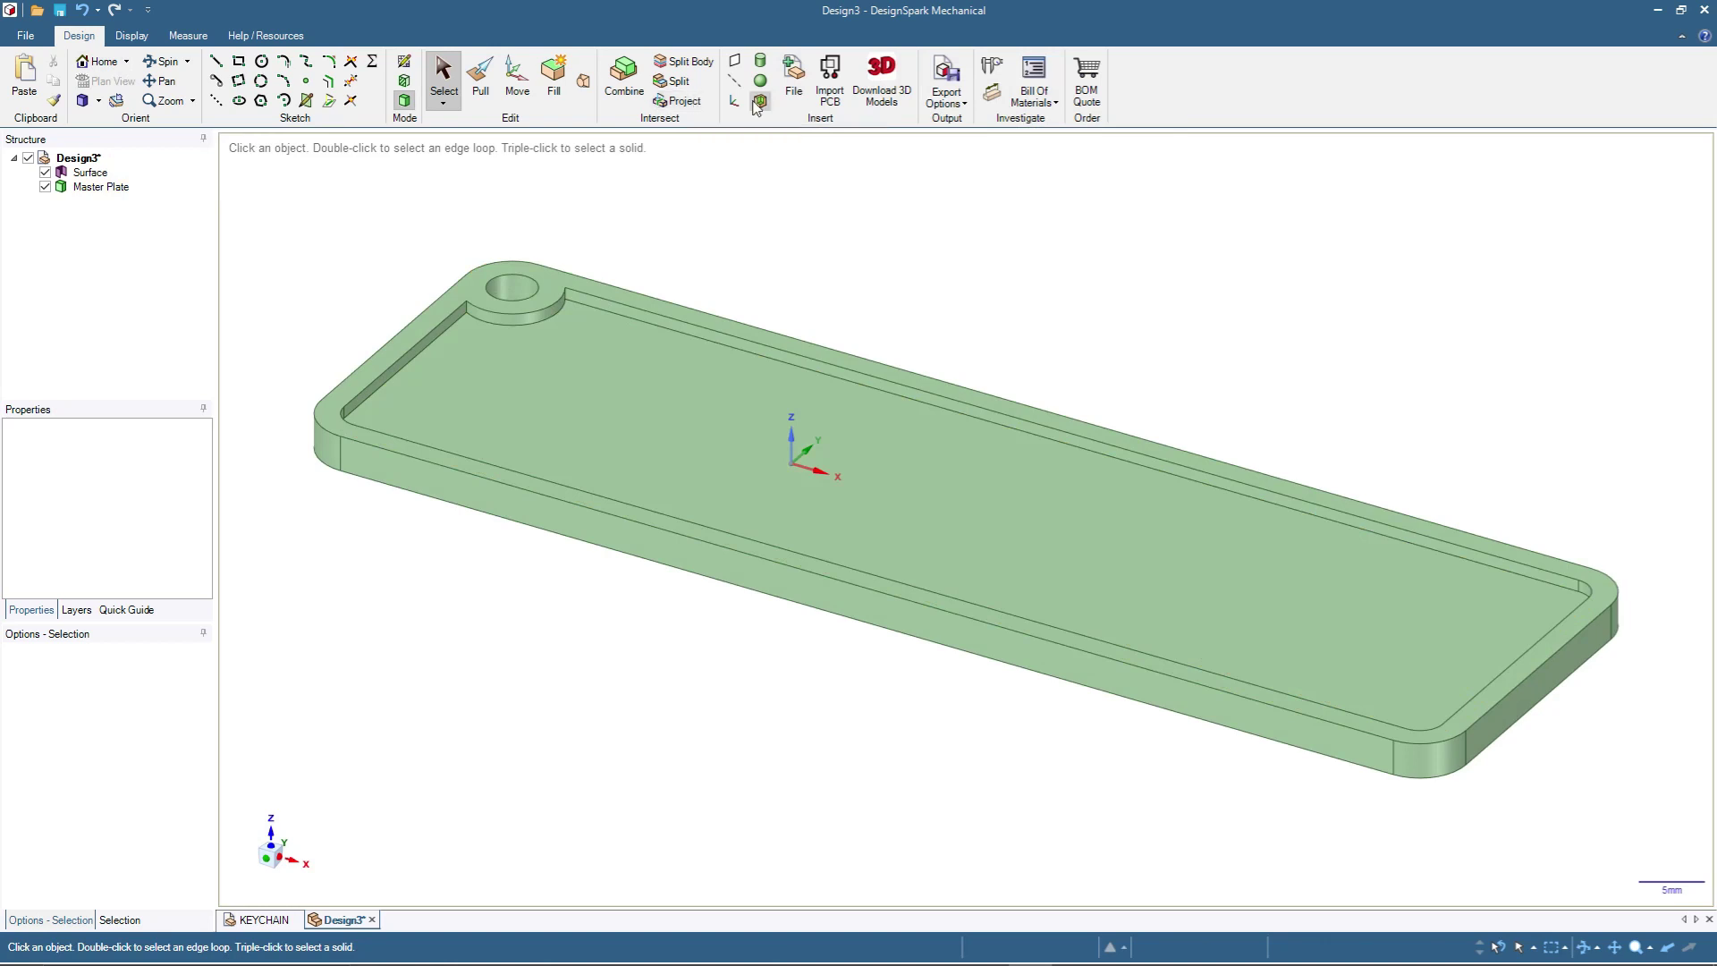
left_click(993, 94)
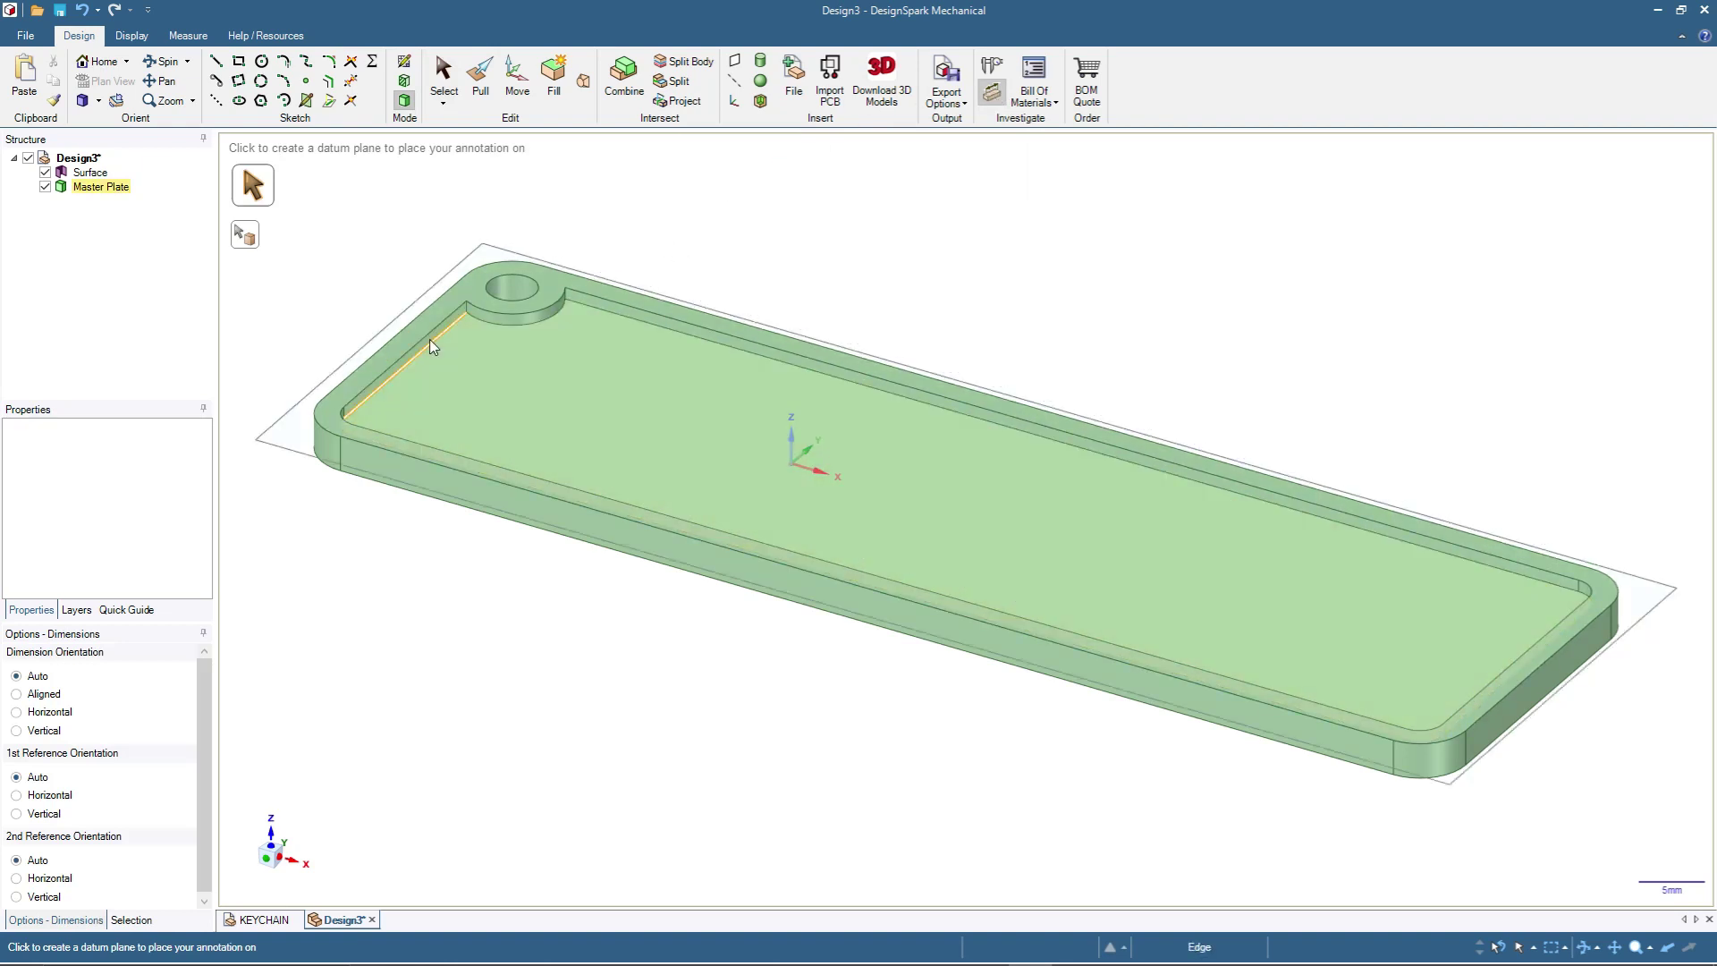
left_click(432, 346)
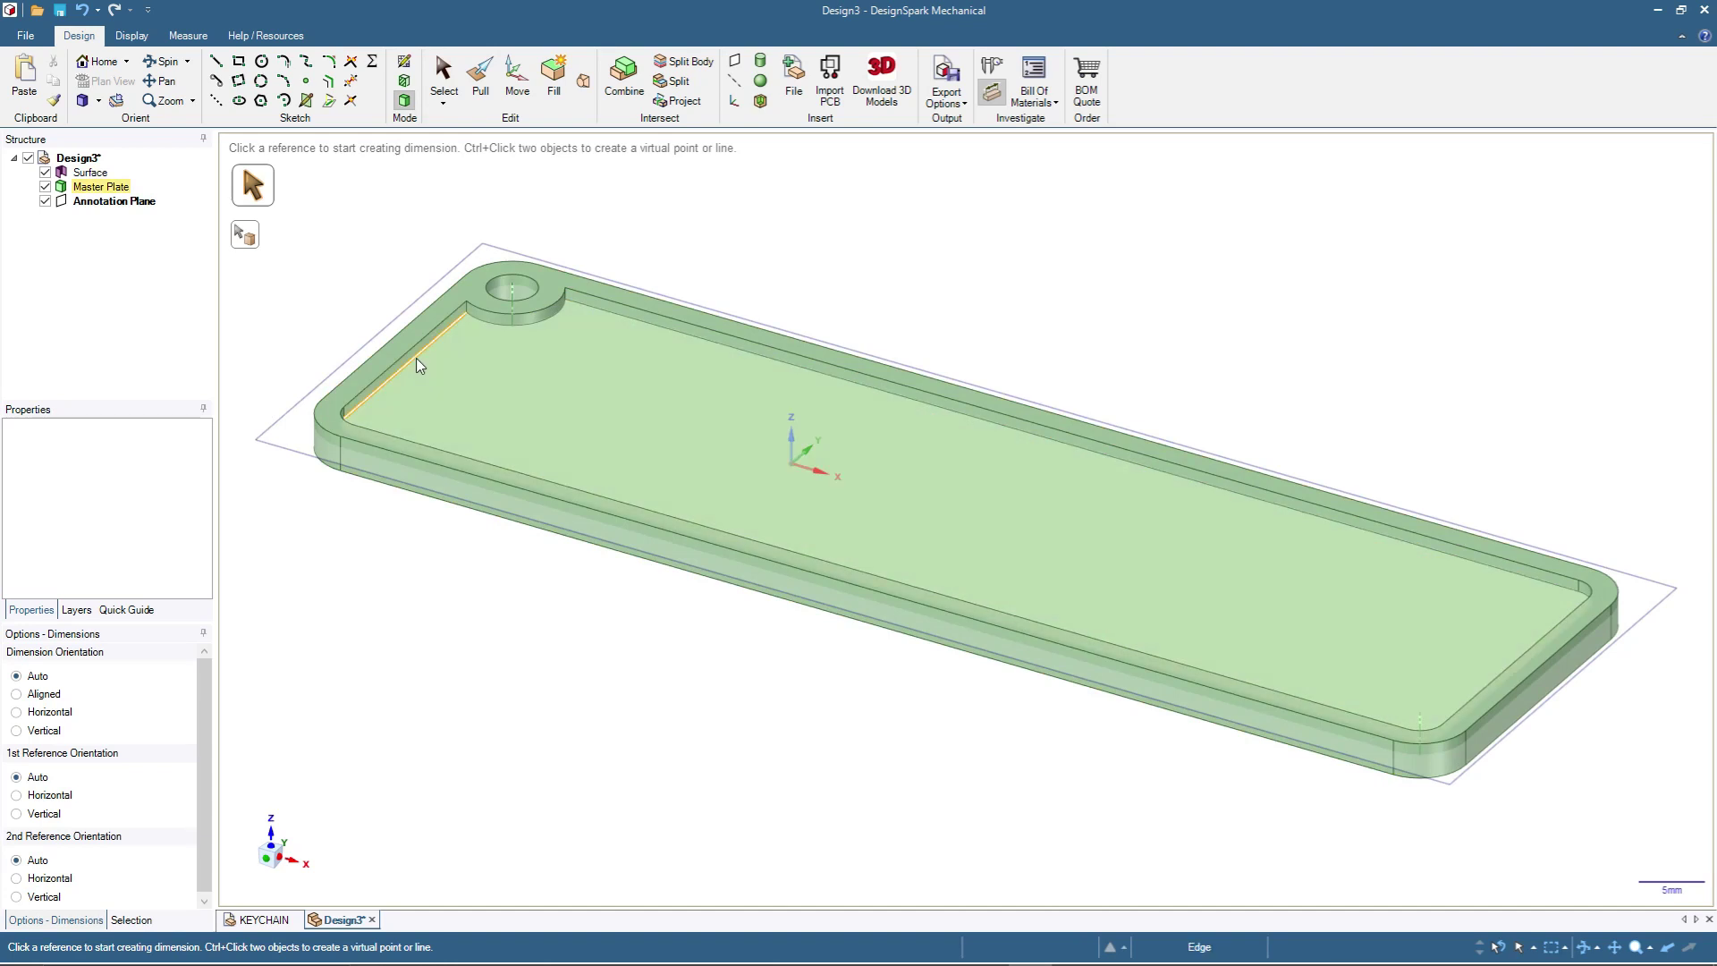
left_click(417, 360)
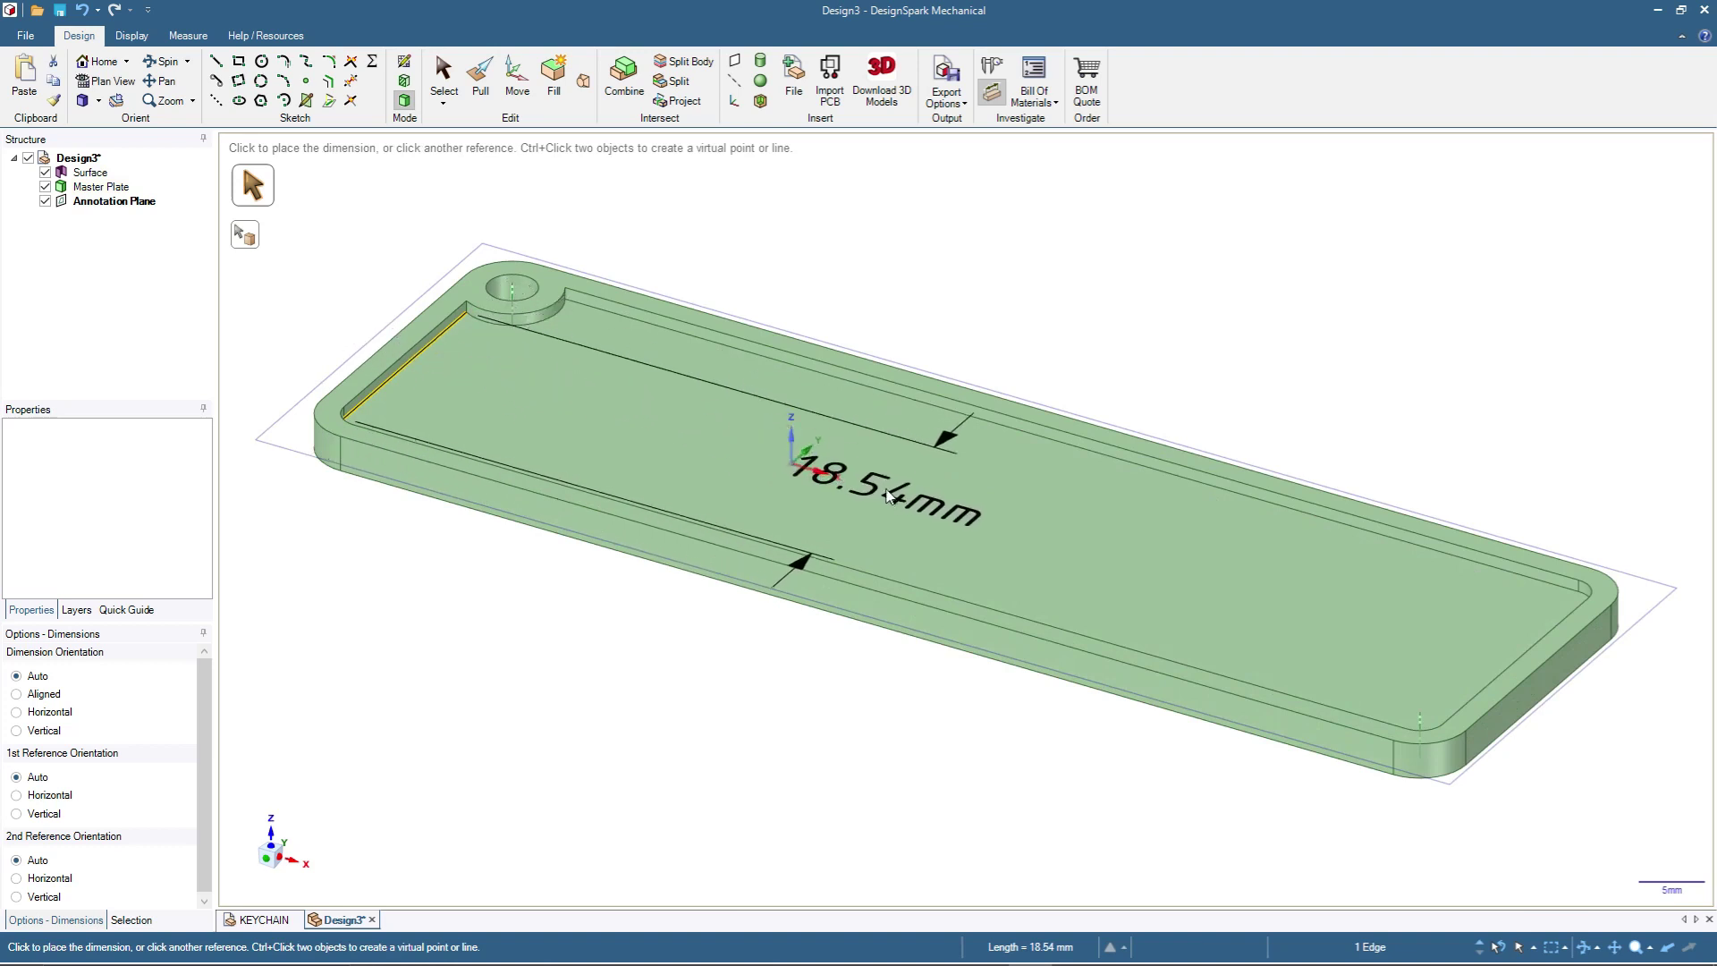
left_click(906, 496)
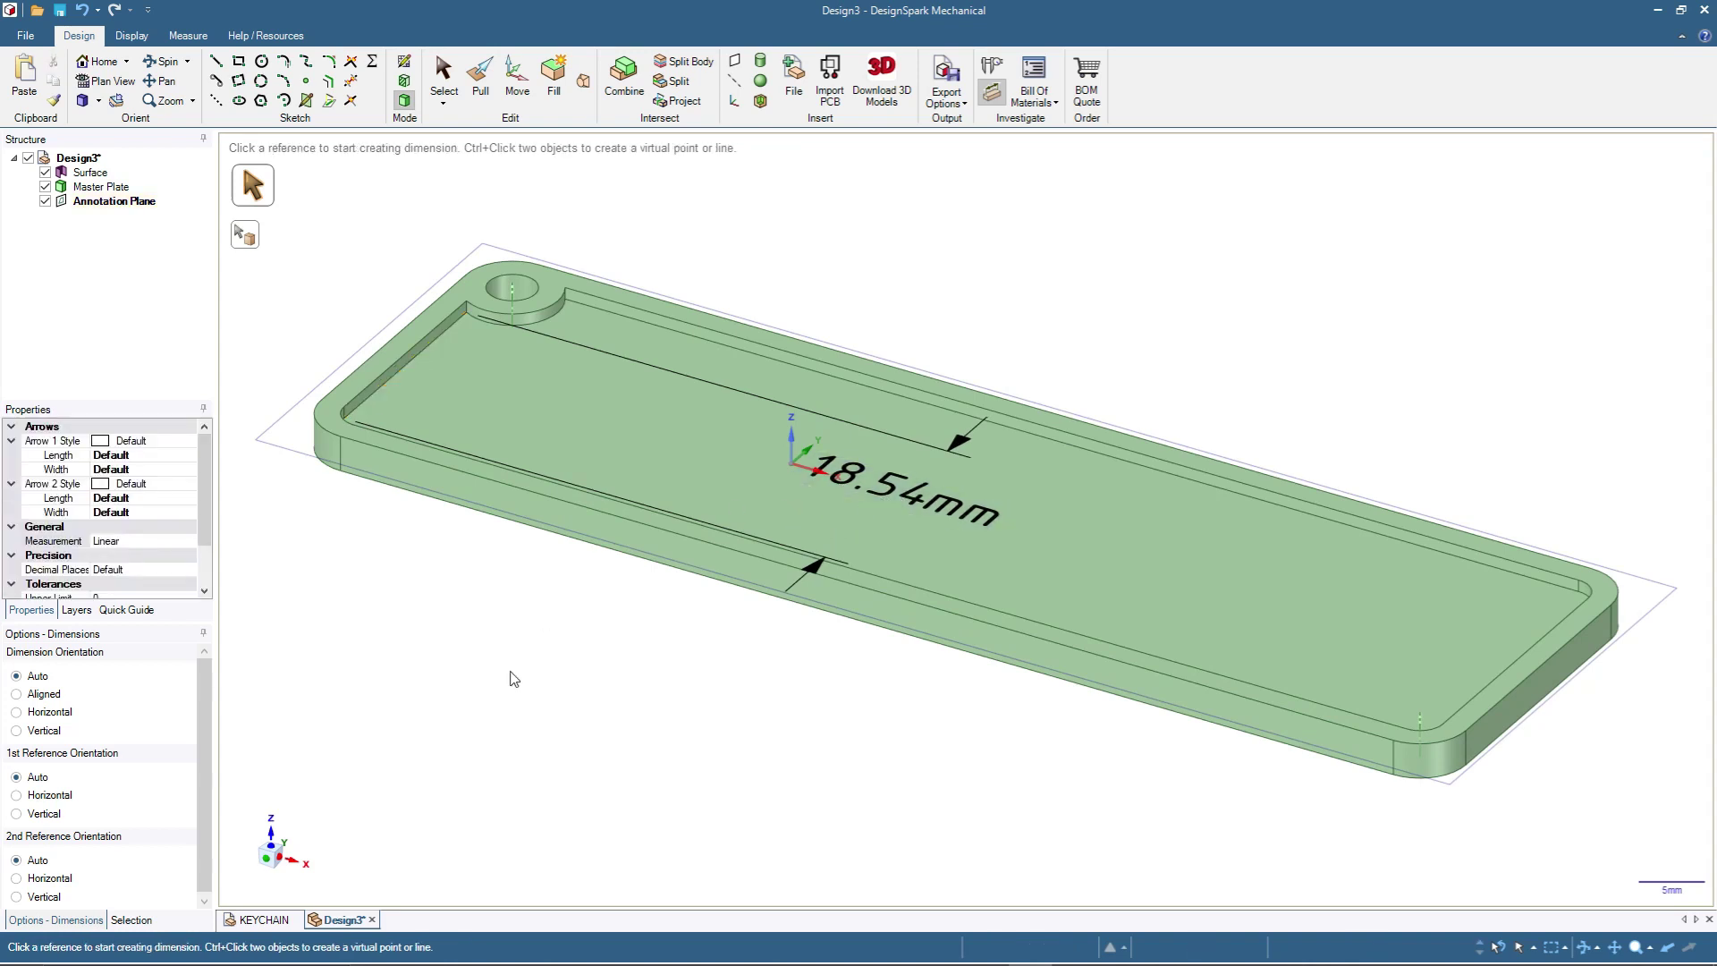
Step: Move the annotation plane with its dimension 20 mm straight up above the plate
scroll(517, 662, "up", 3)
middle_click_drag(644, 766, 521, 813)
scroll(672, 715, "down", 3)
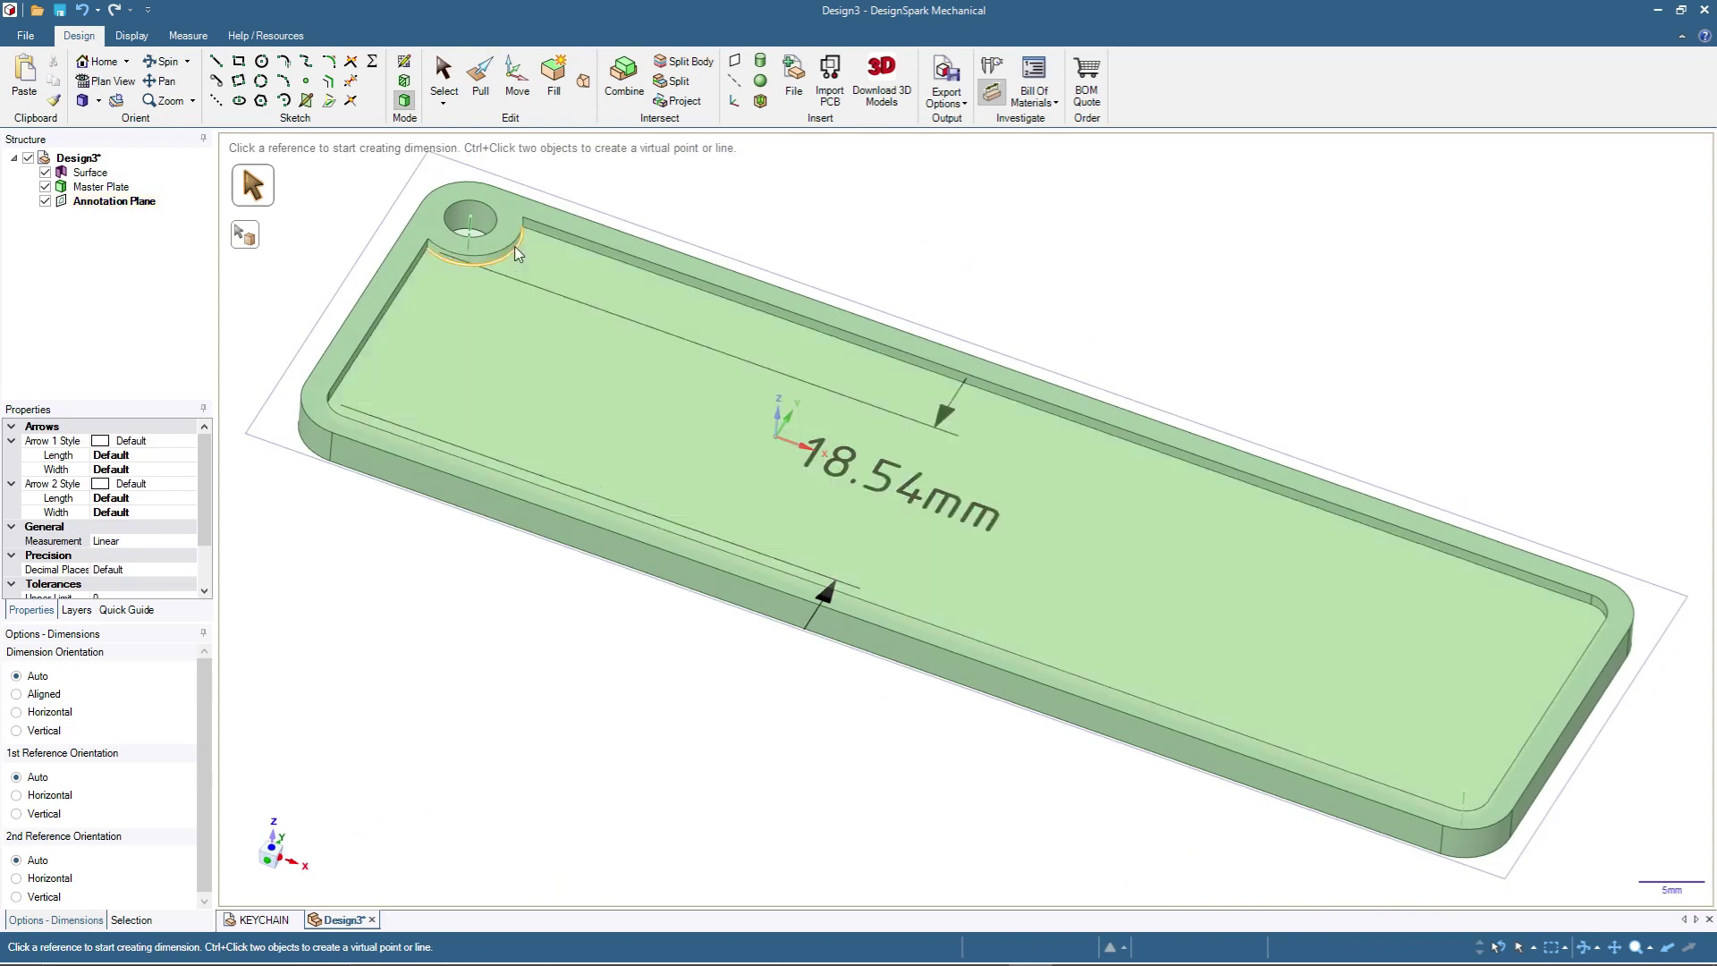
middle_click_drag(428, 728, 429, 673)
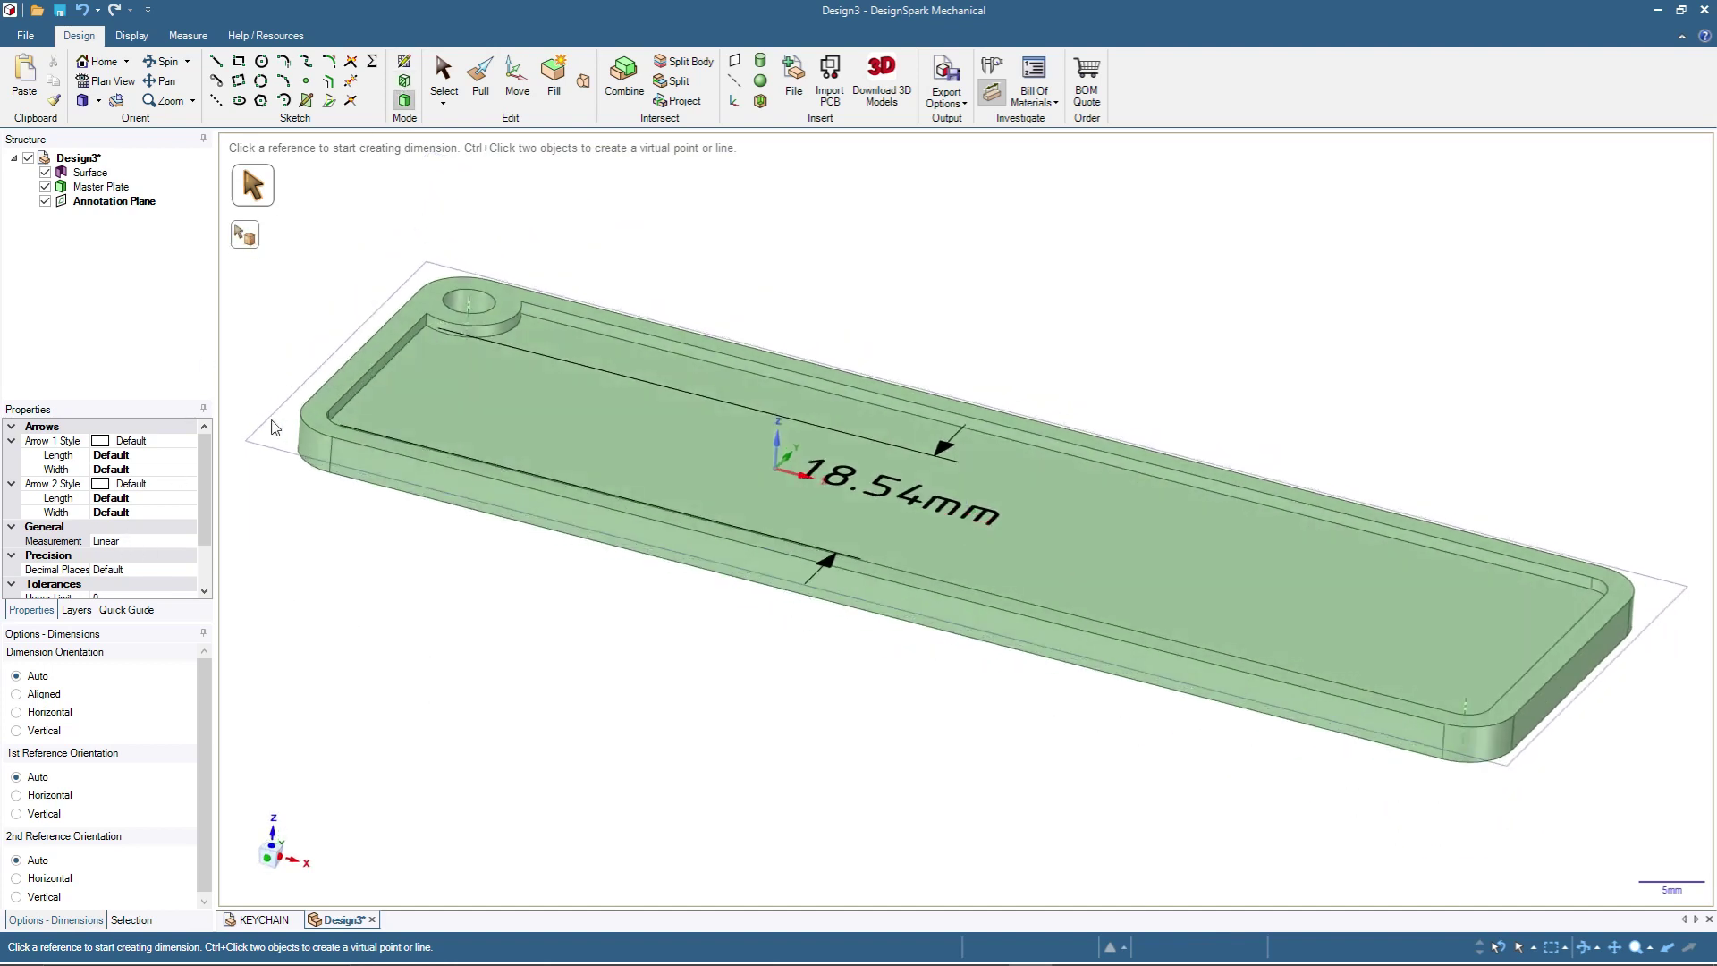
left_click(442, 75)
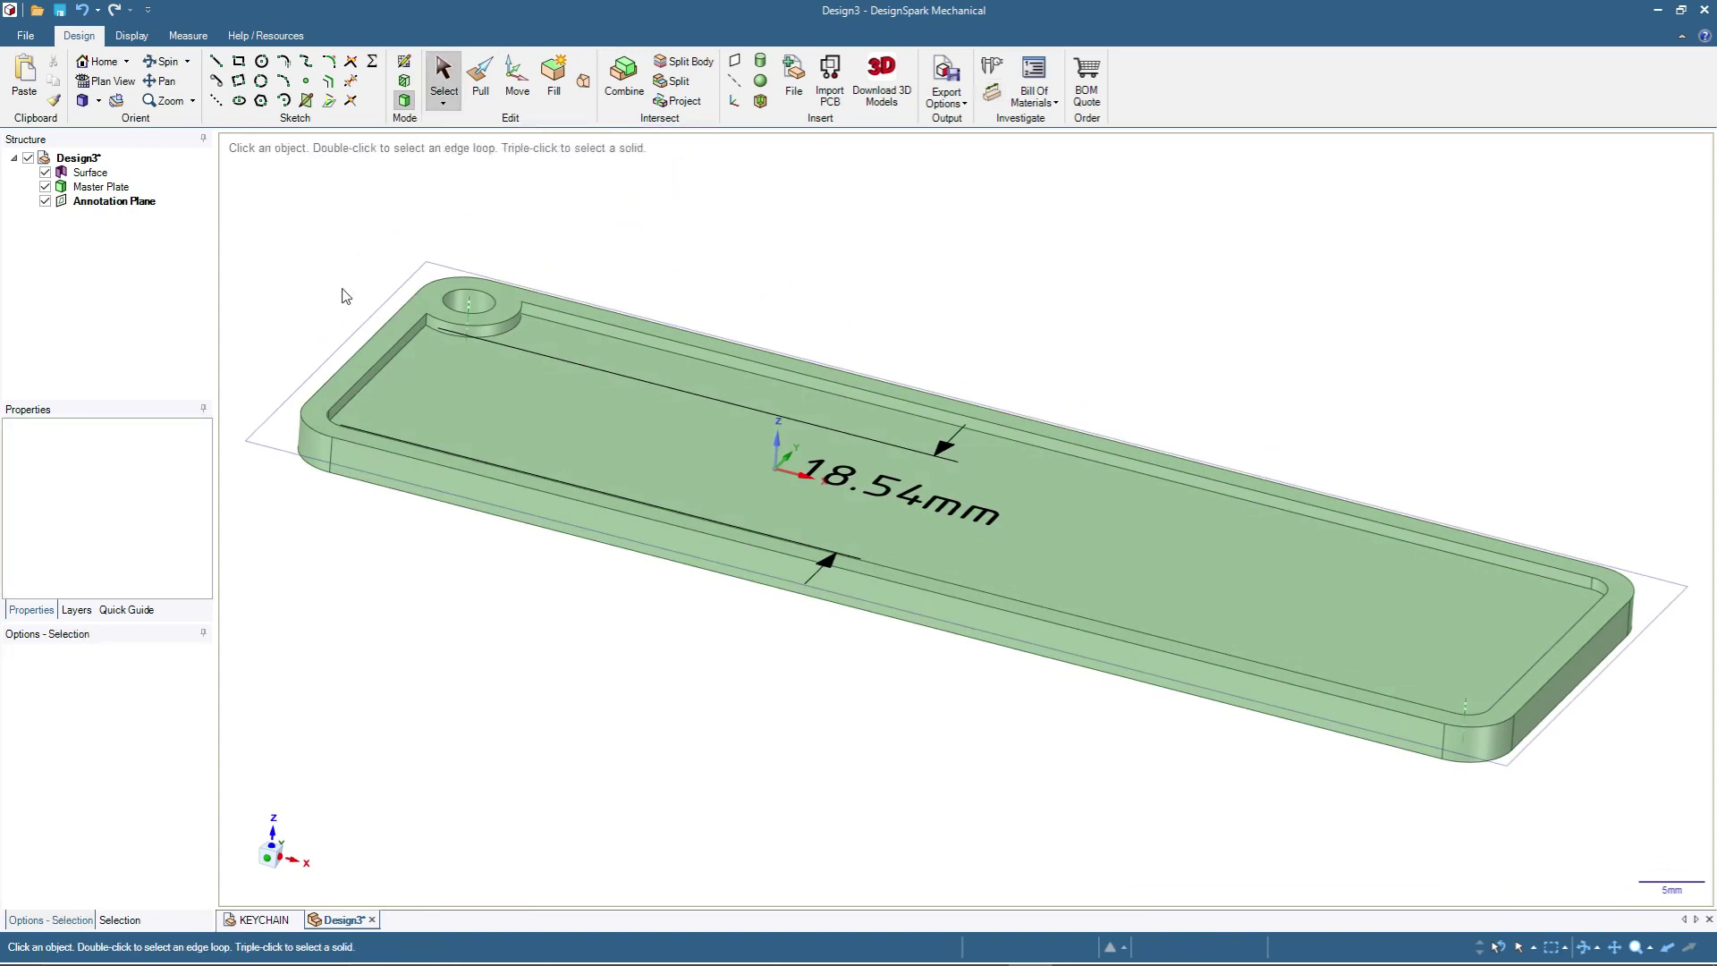
left_click(339, 351)
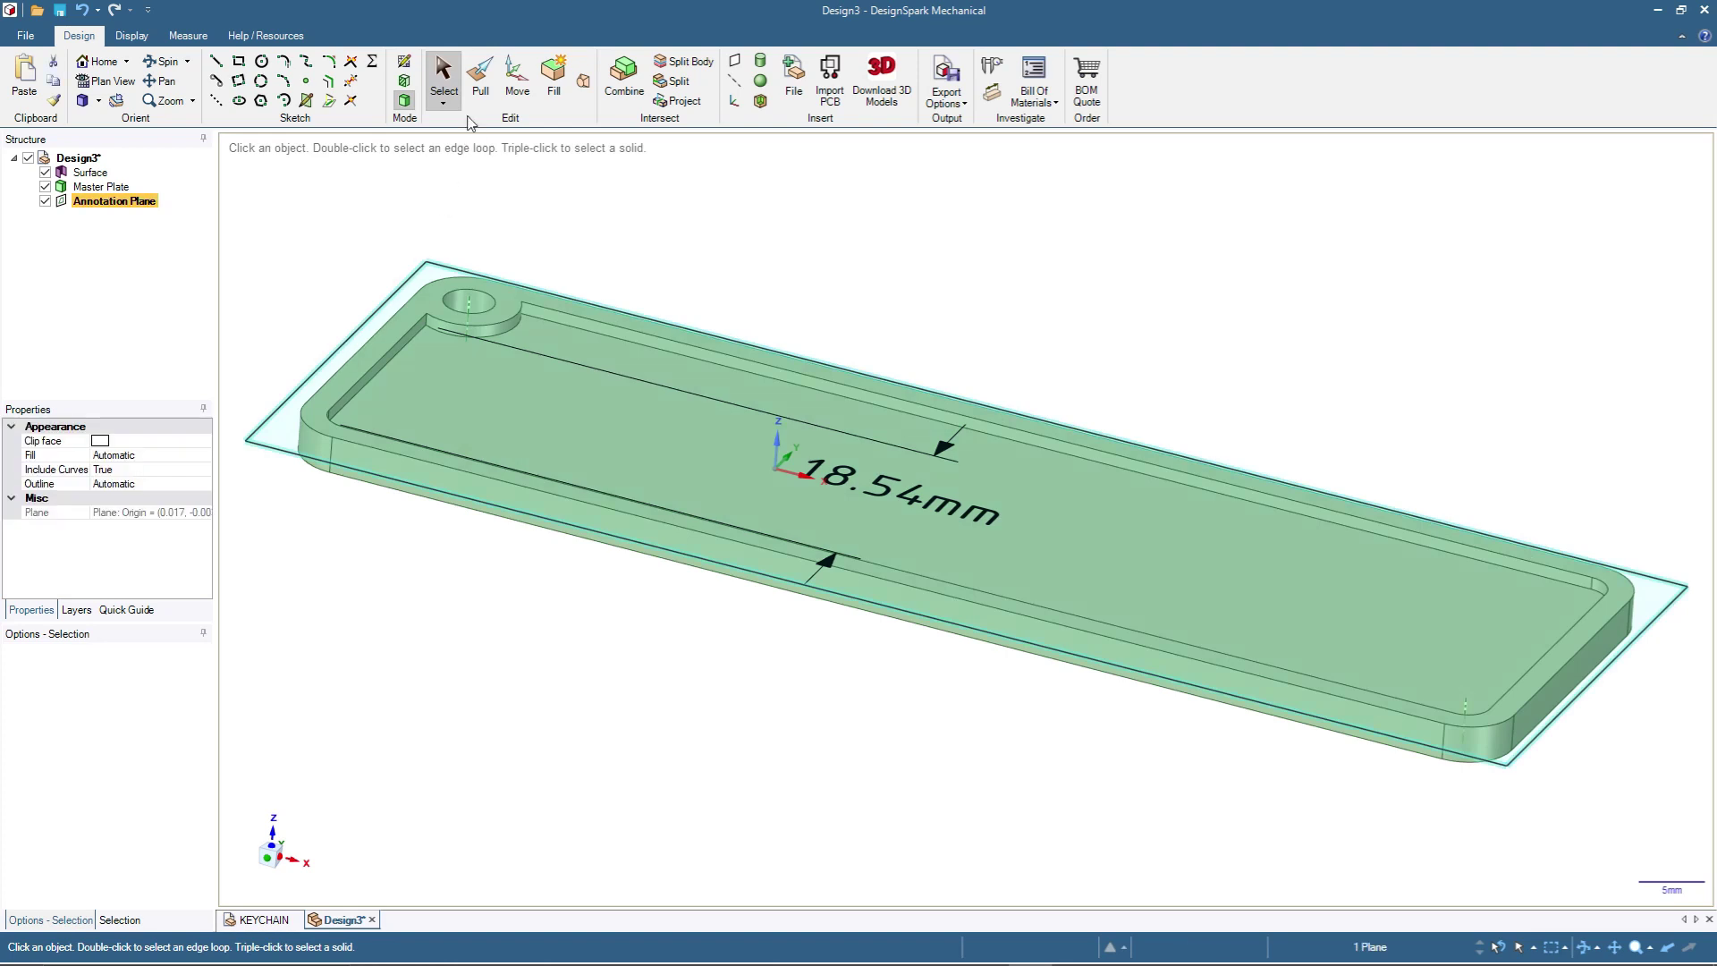
left_click(517, 76)
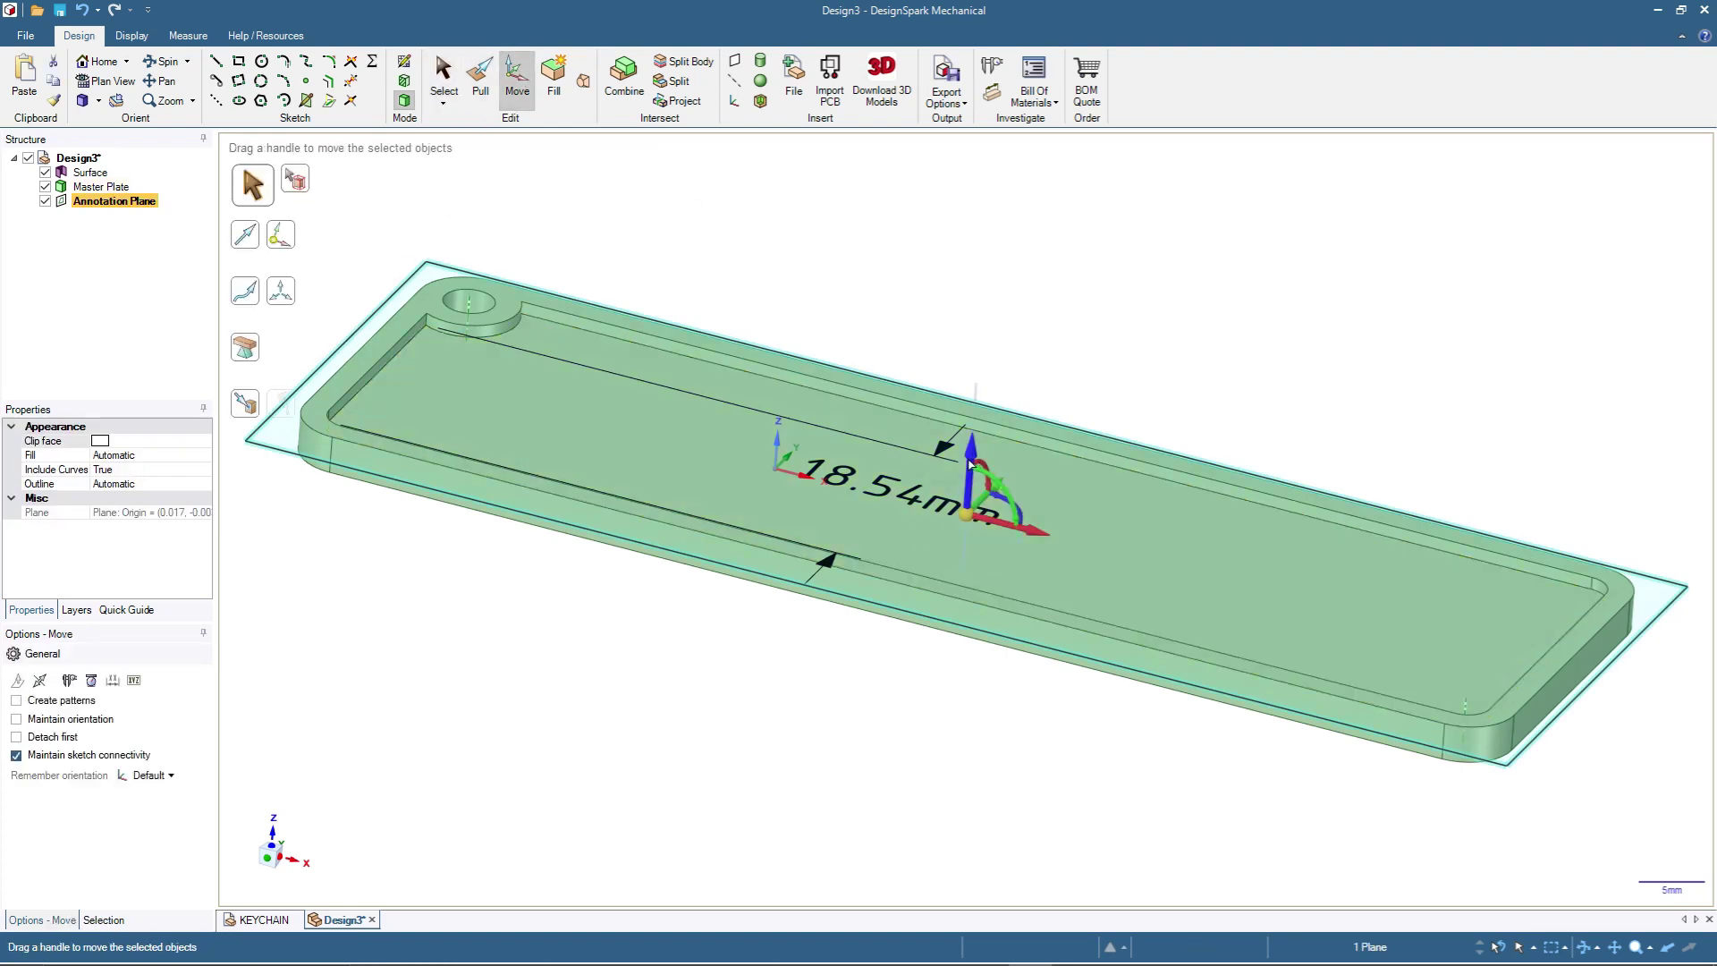
left_click_drag(973, 452, 989, 373)
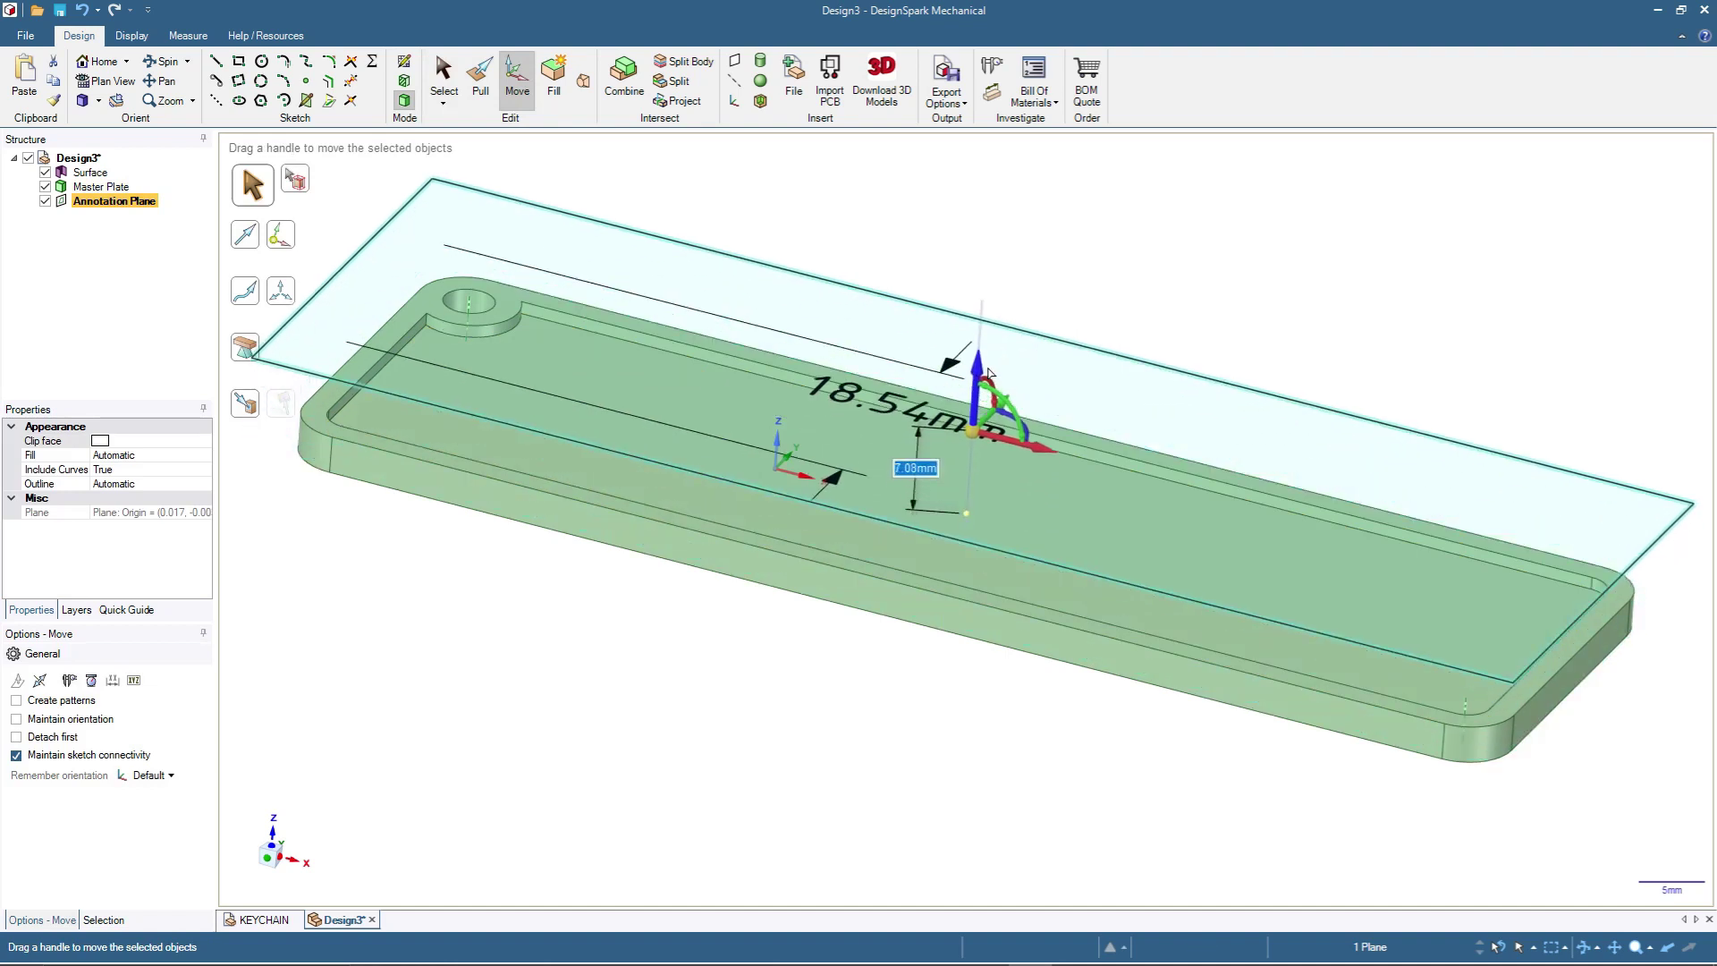
type("20")
key("Return")
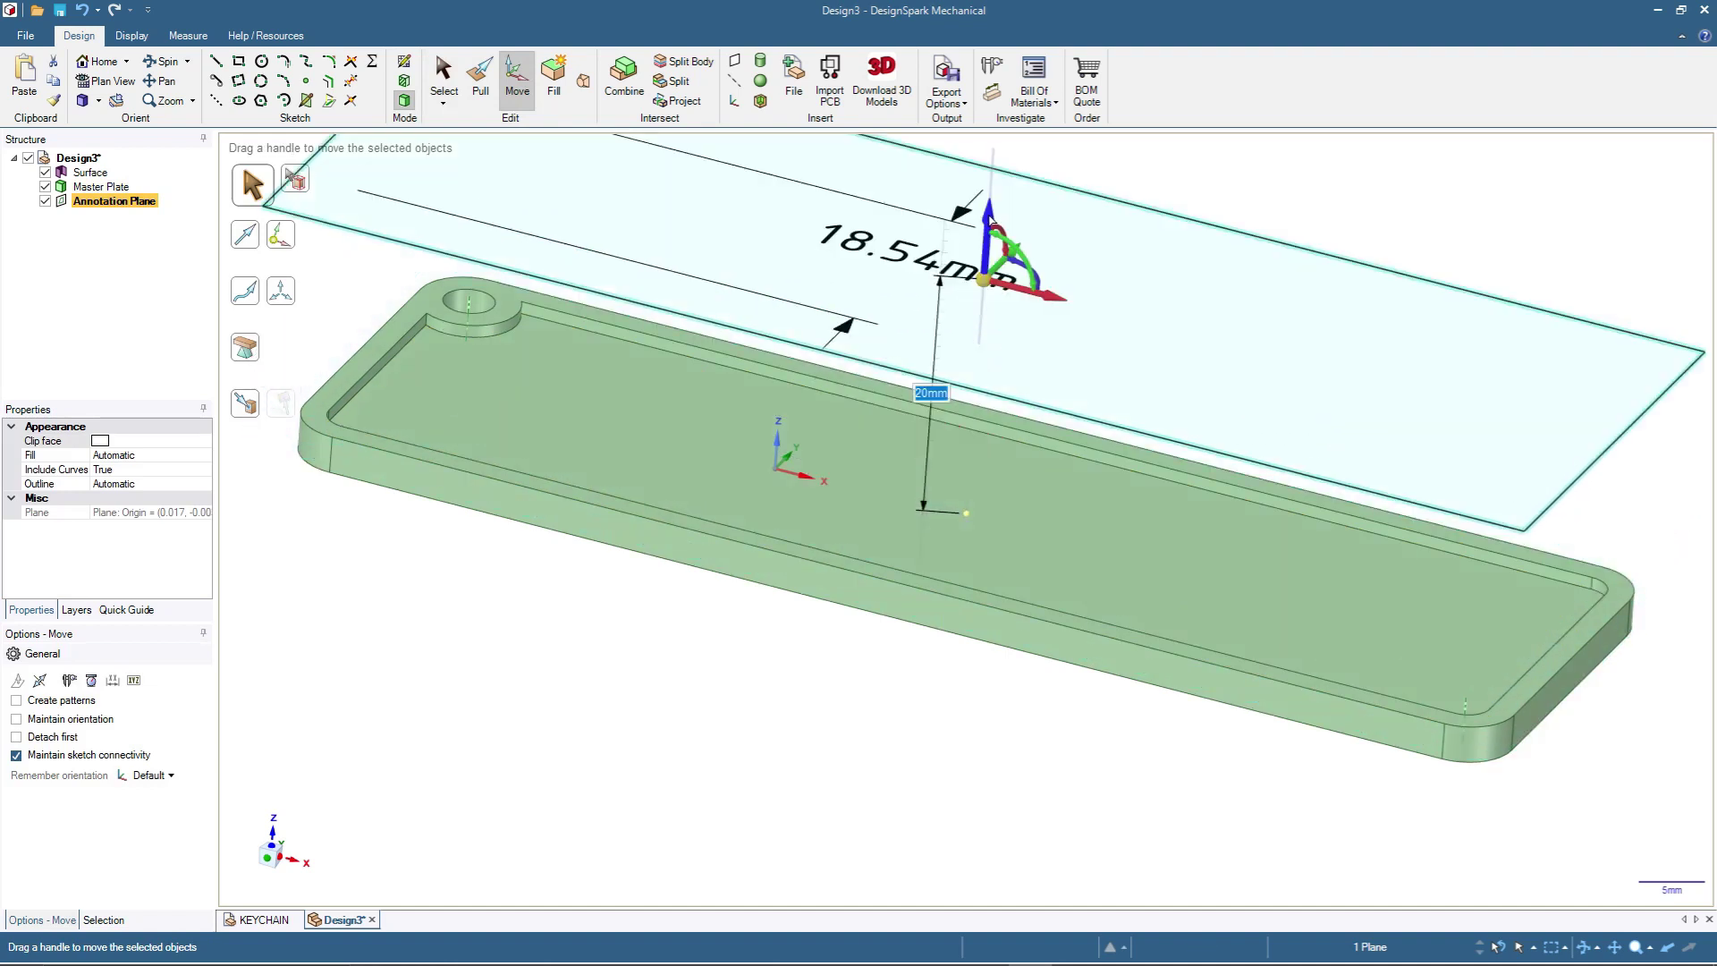
left_click(629, 709)
Step: Replace the dimension's text with "W3DE STUDIO"
scroll(630, 711, "down", 5)
scroll(630, 710, "up", 2)
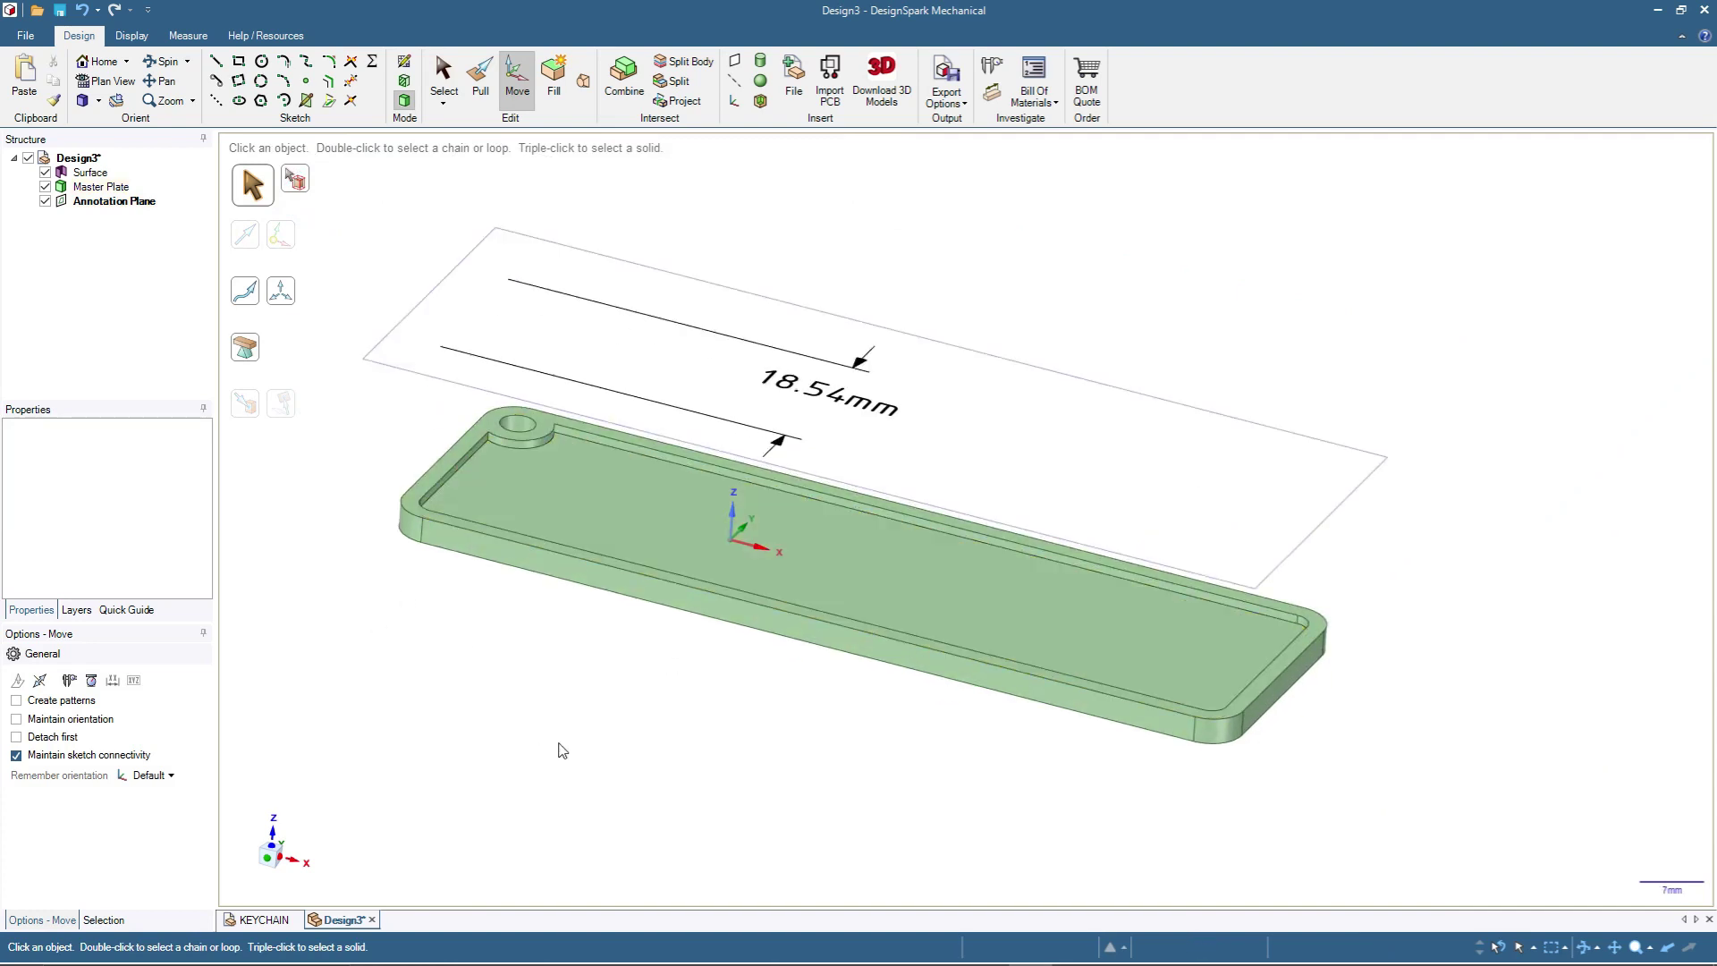
scroll(555, 746, "up", 1)
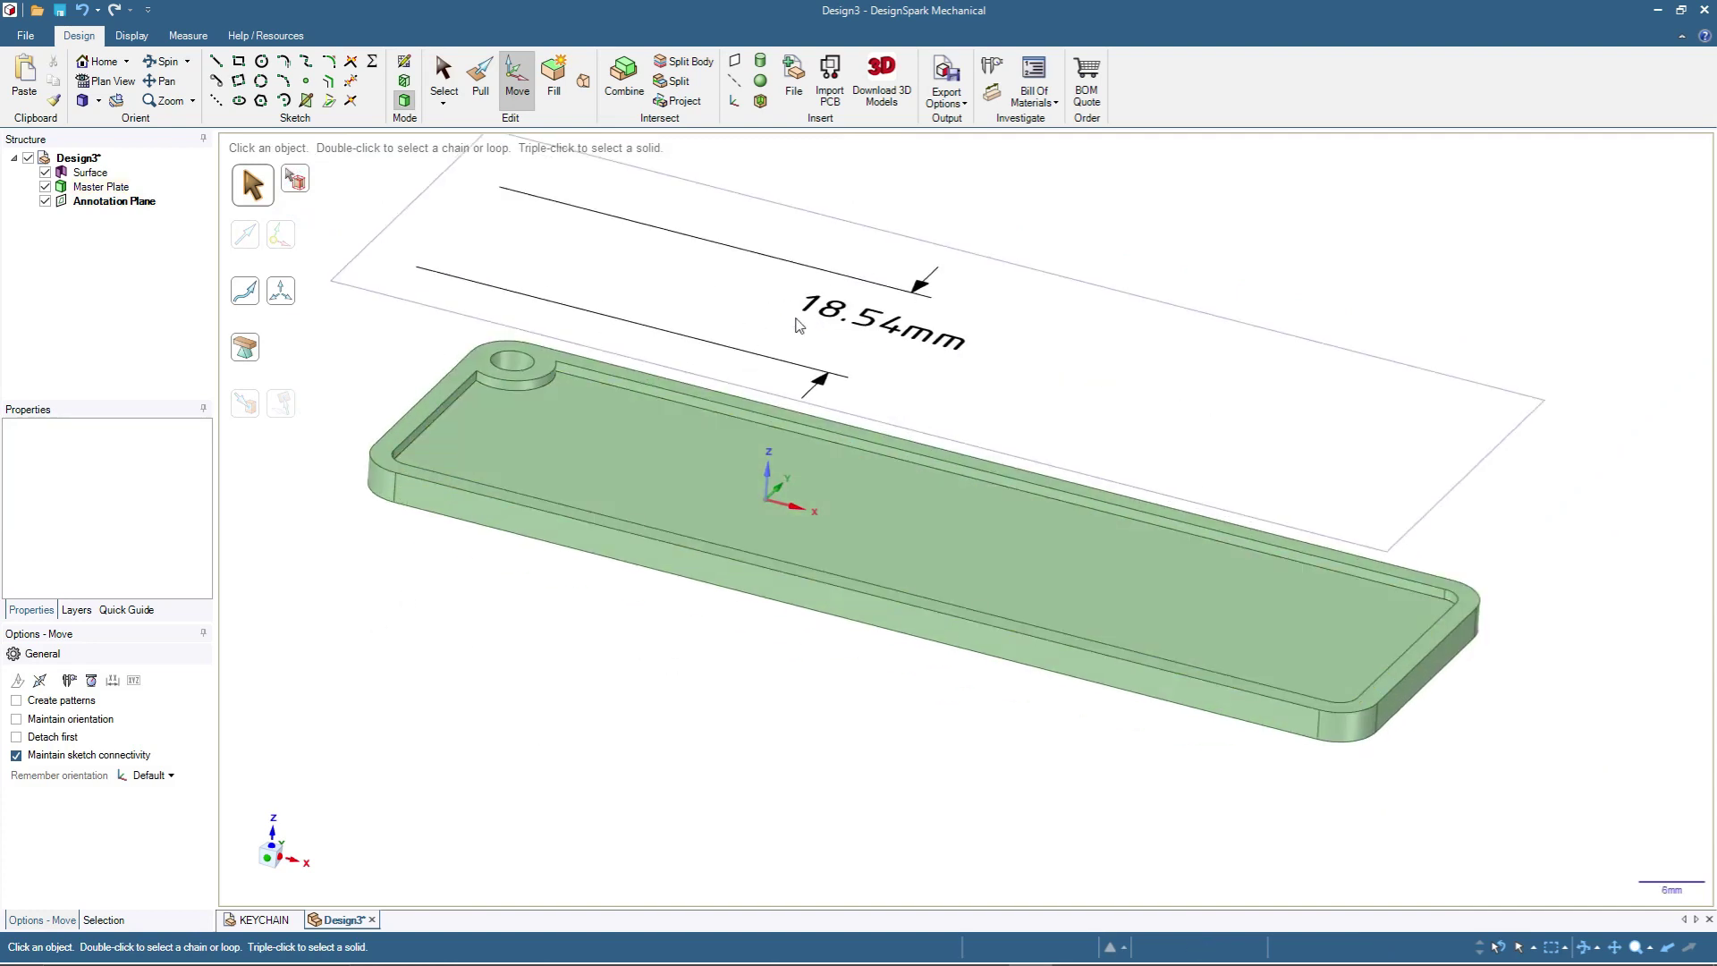
left_click(859, 327)
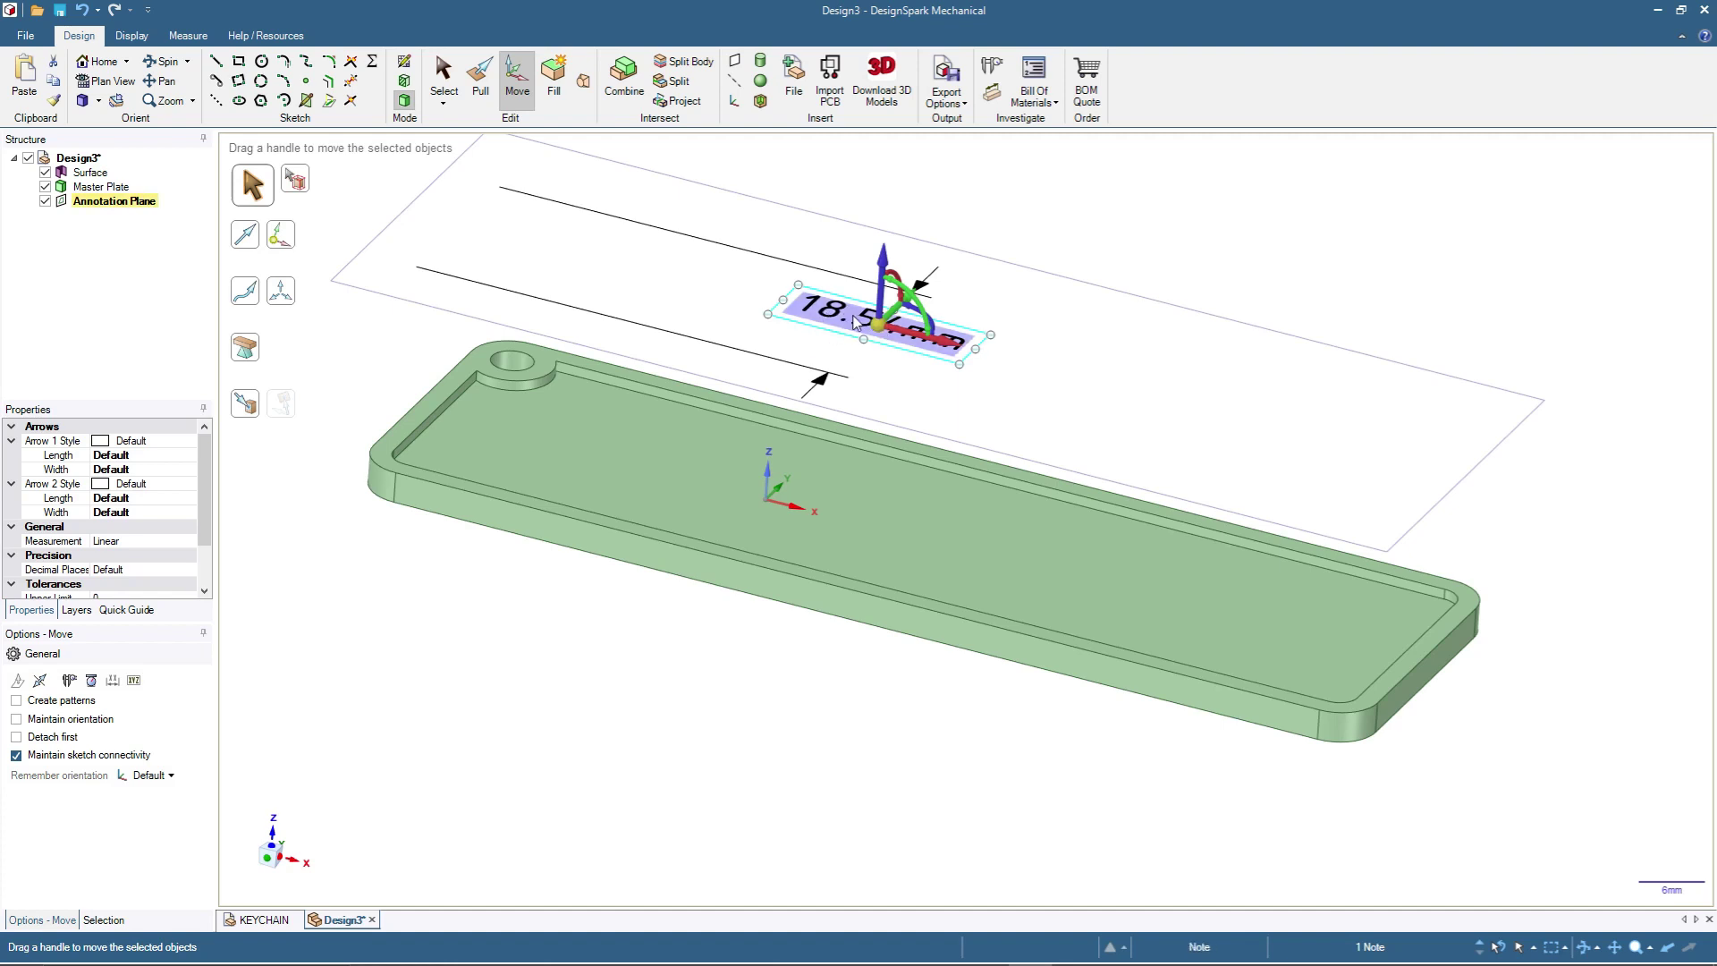
key("Escape")
left_click(856, 320)
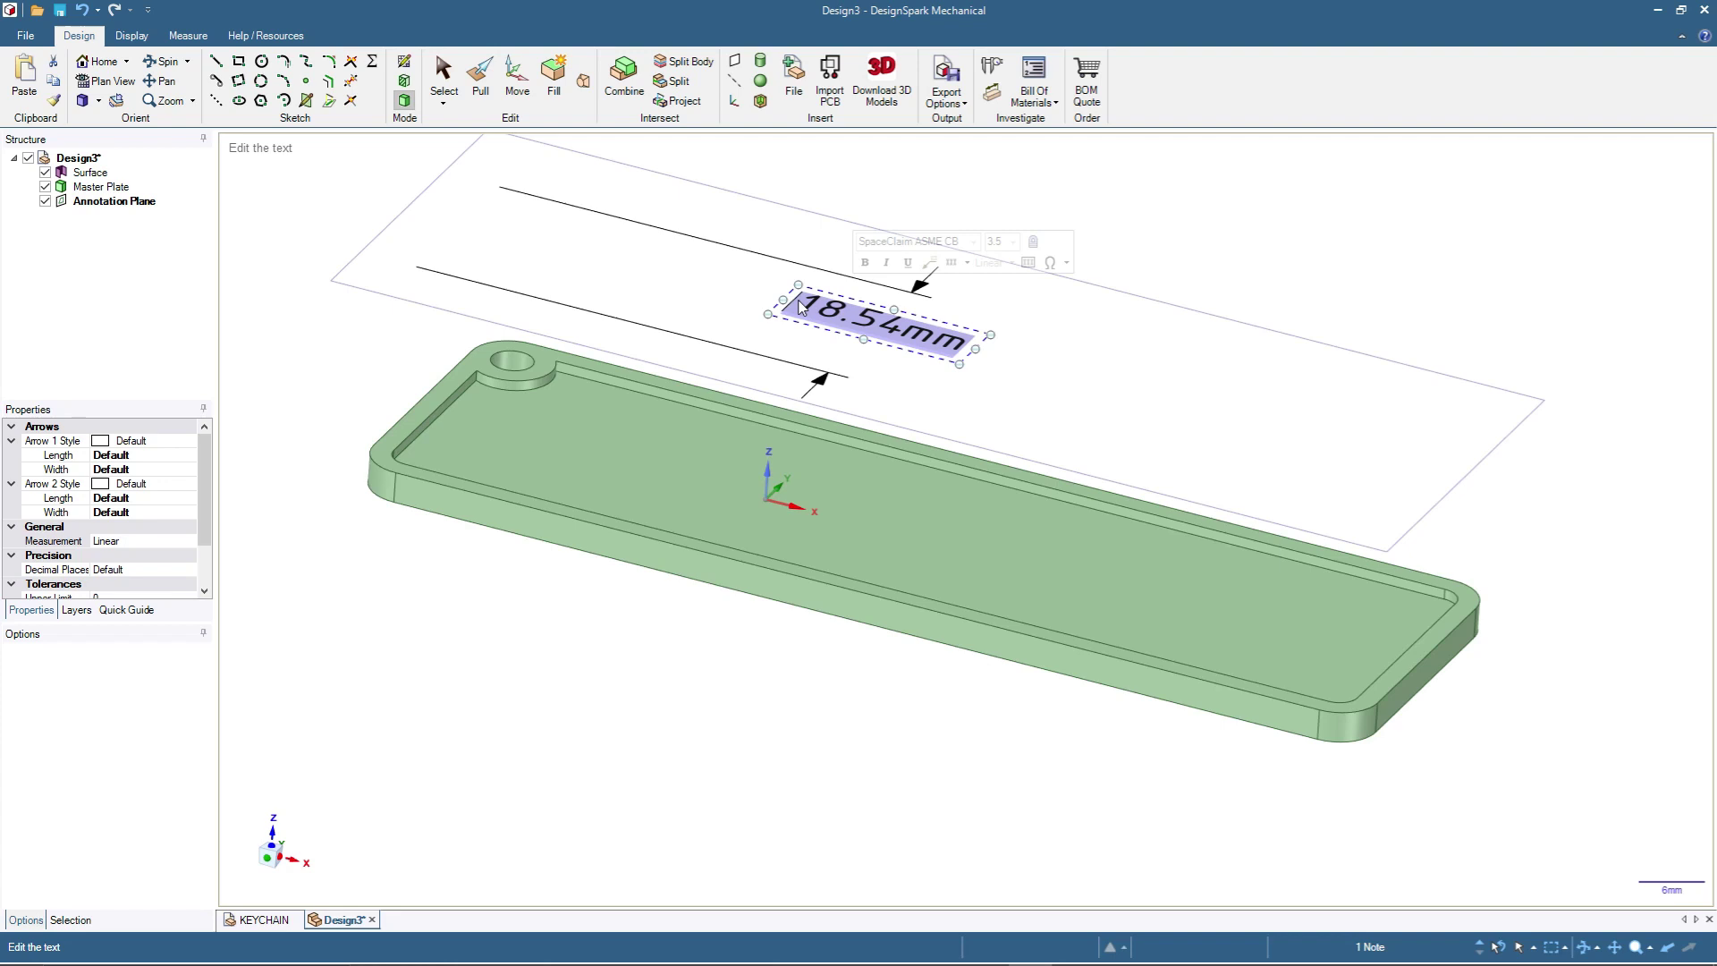
type("W3")
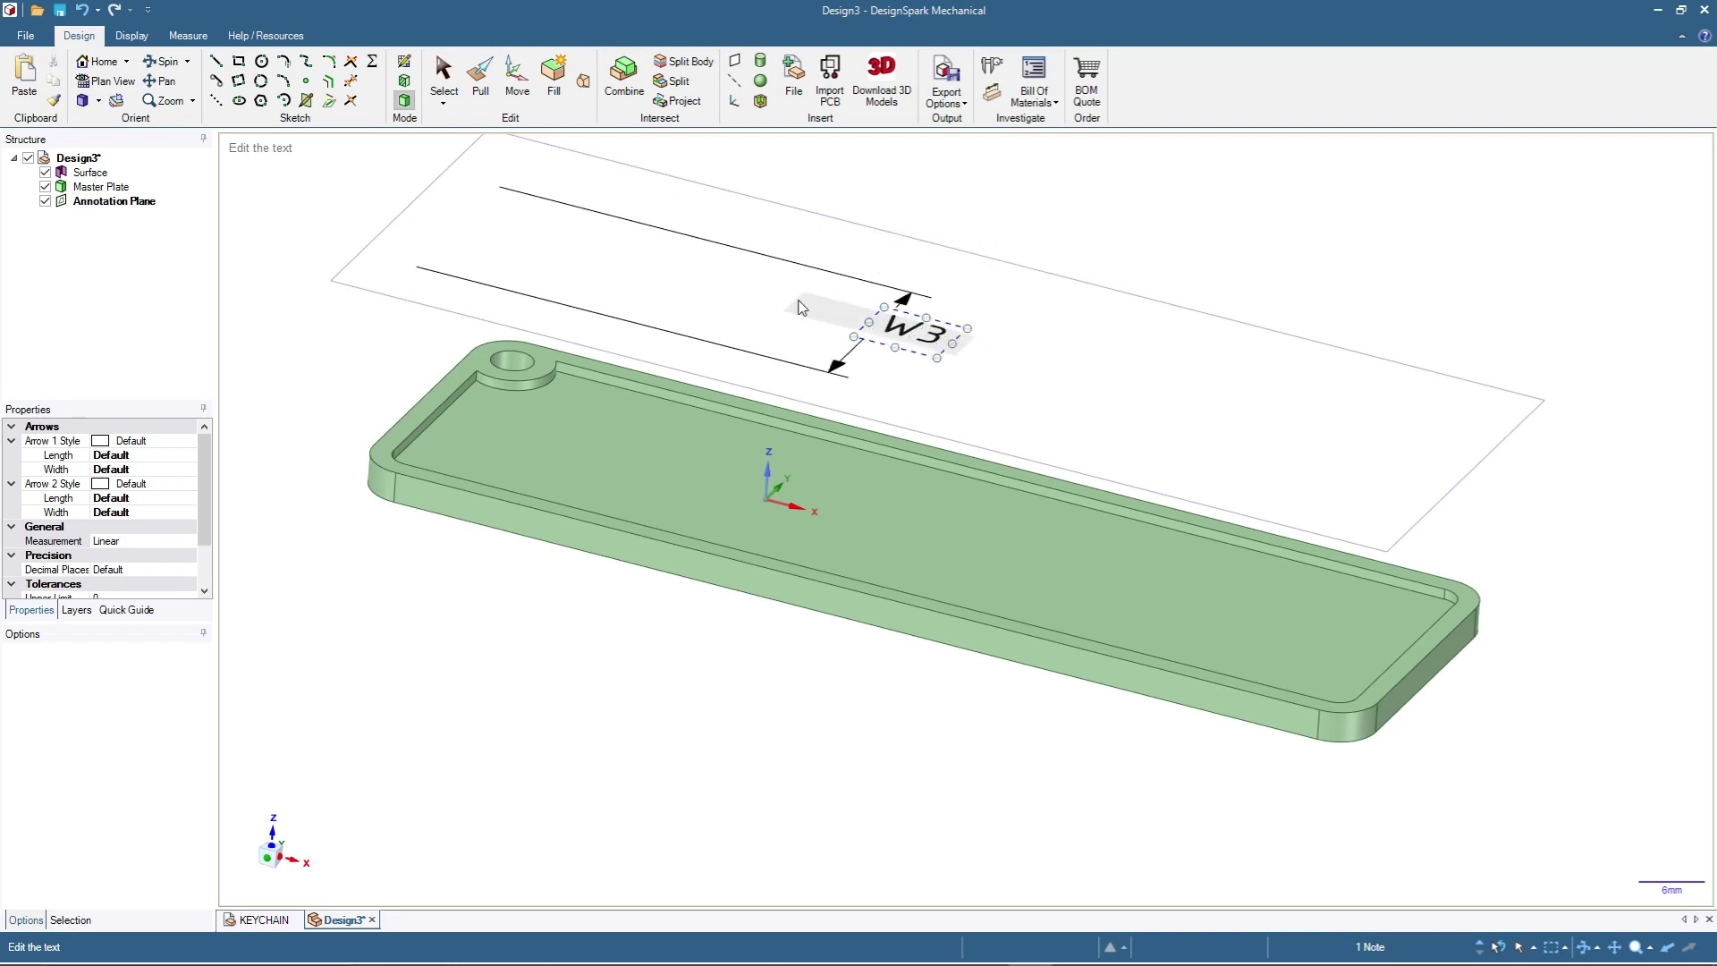
type("DE STUDIO")
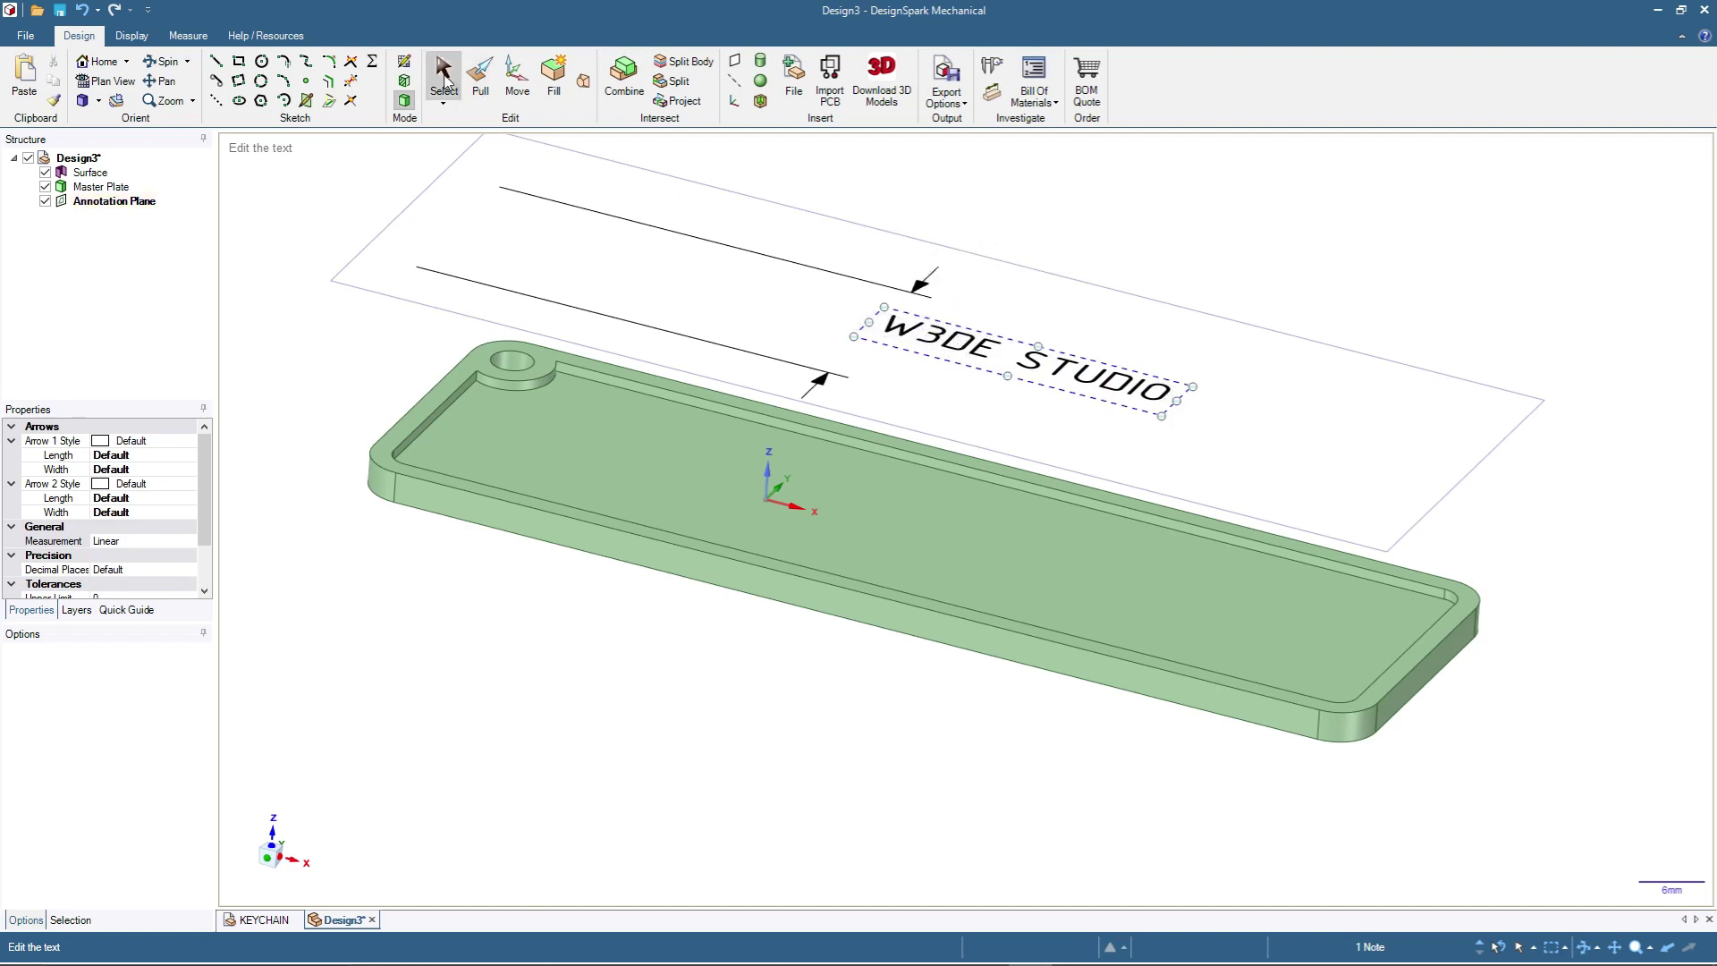
left_click(441, 79)
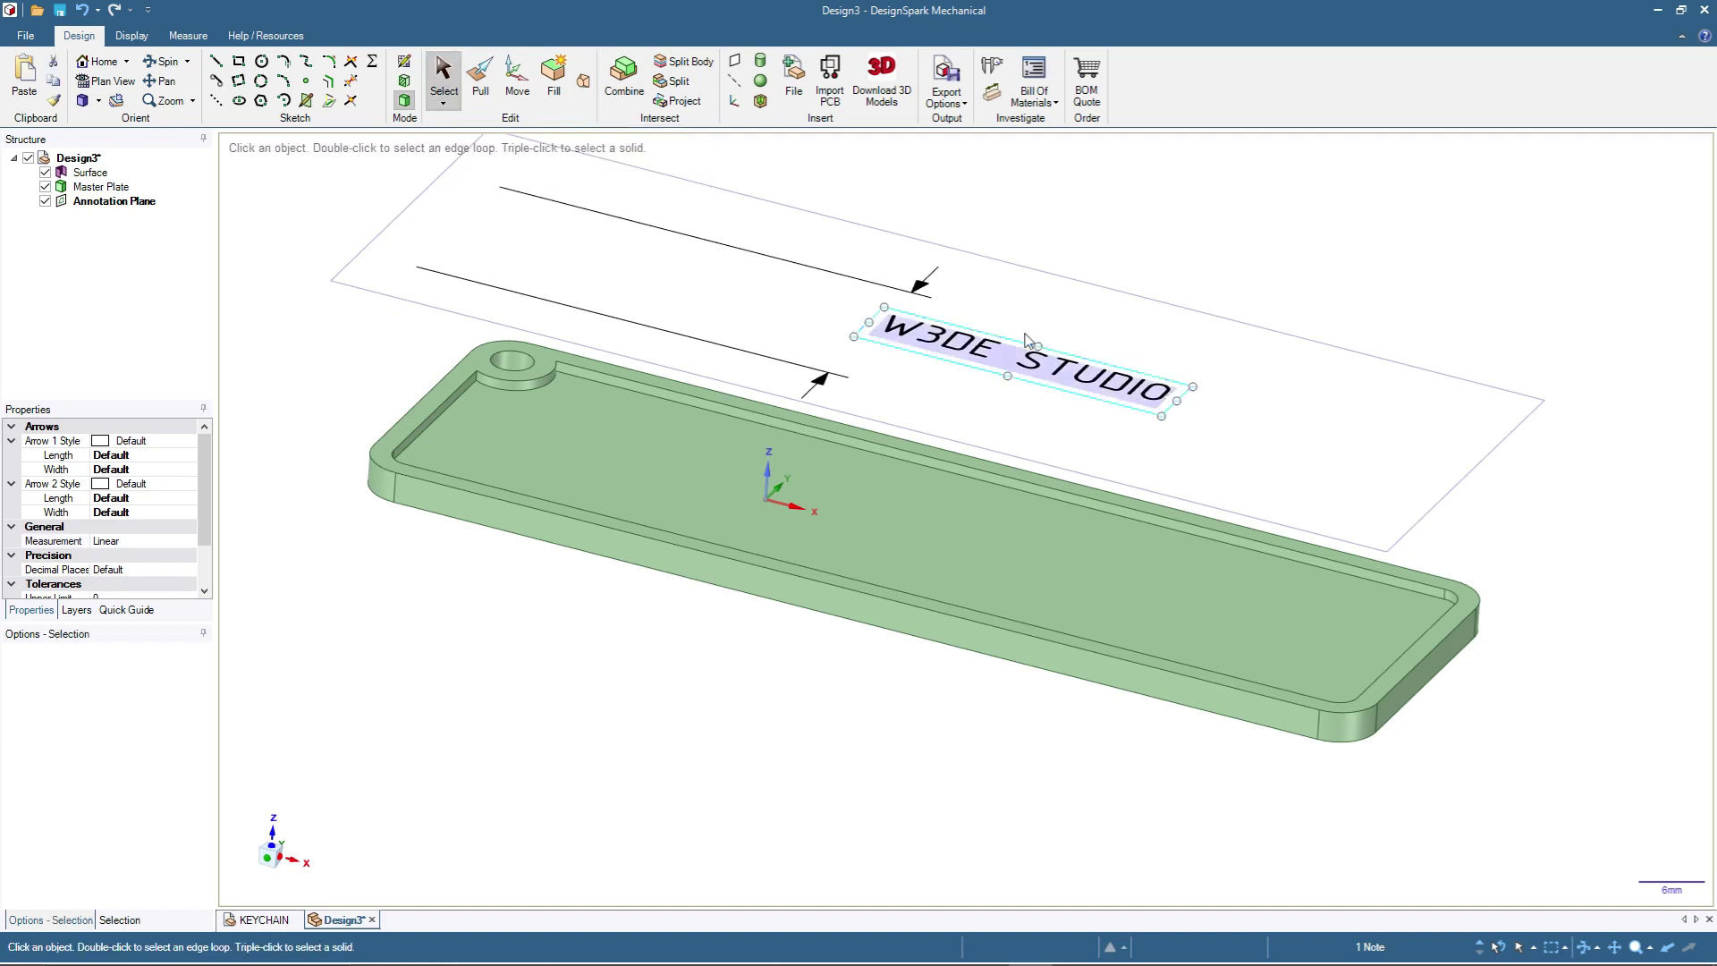
Step: Reposition the W3DE STUDIO text near the middle of the plate in plan view
left_click(991, 349)
mouse_move(991, 349)
left_mouse_down()
mouse_move(590, 259)
mouse_move(836, 345)
mouse_move(617, 376)
mouse_move(901, 322)
mouse_move(1001, 376)
mouse_move(1070, 381)
mouse_move(1039, 377)
left_mouse_up()
key("v")
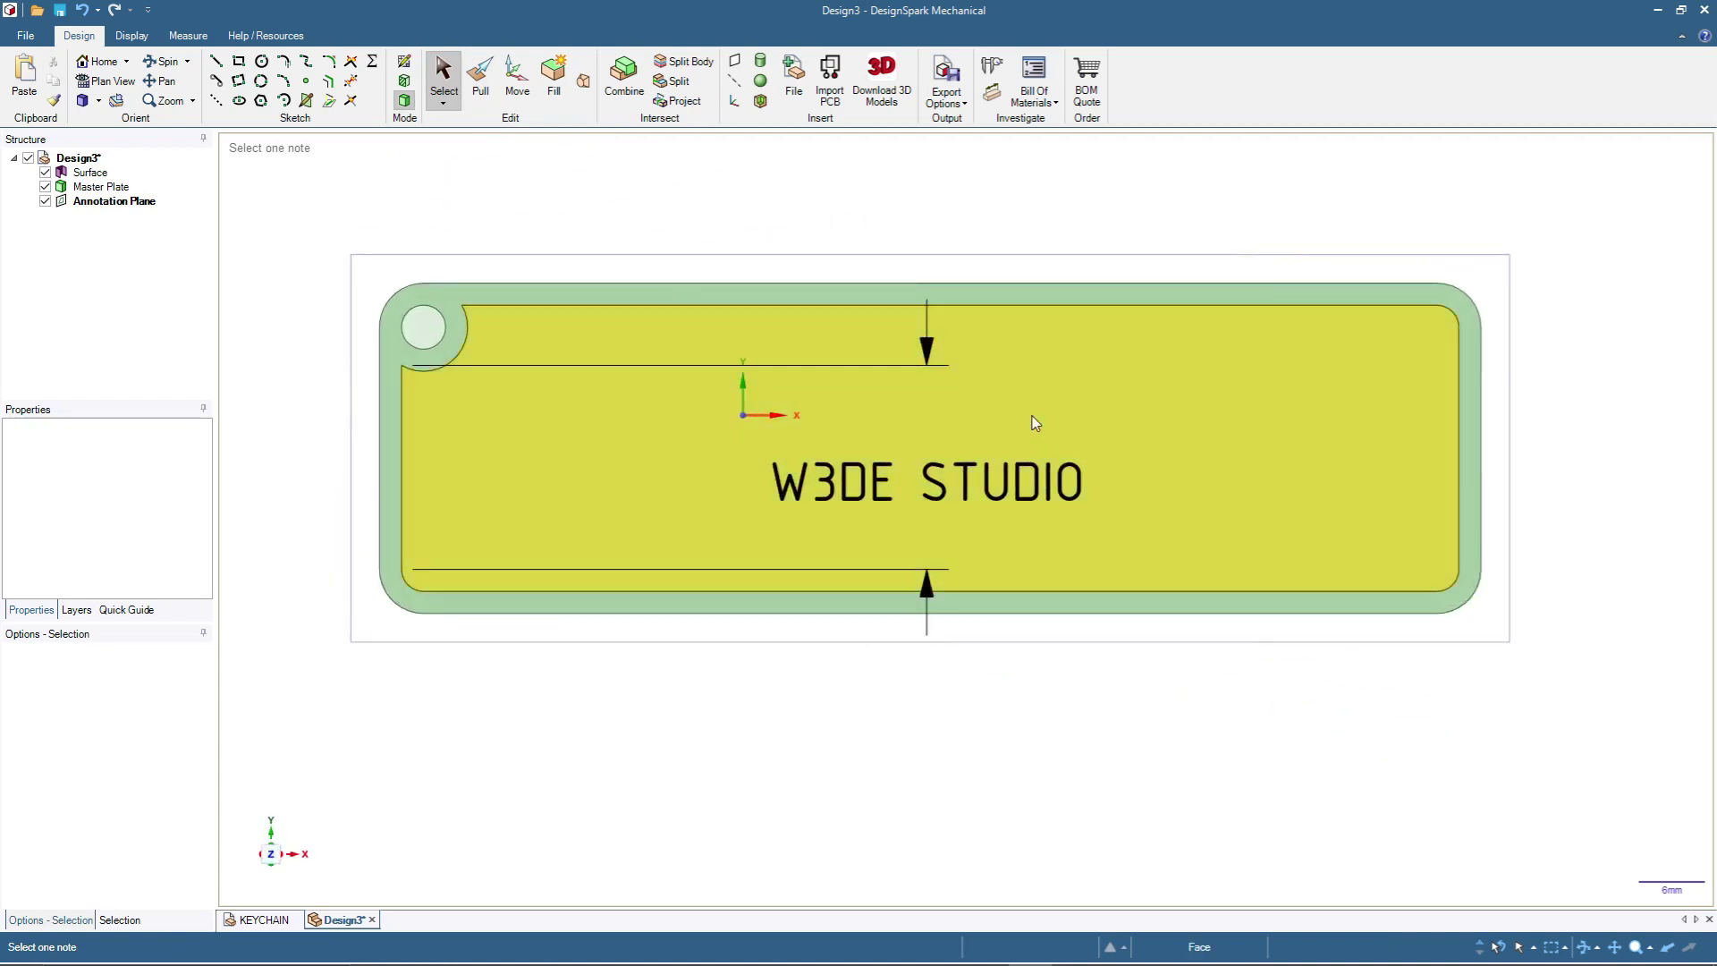
mouse_move(975, 452)
left_mouse_down()
mouse_move(940, 453)
mouse_move(1131, 452)
mouse_move(740, 454)
mouse_move(1019, 453)
mouse_move(989, 456)
mouse_move(1005, 453)
left_mouse_up()
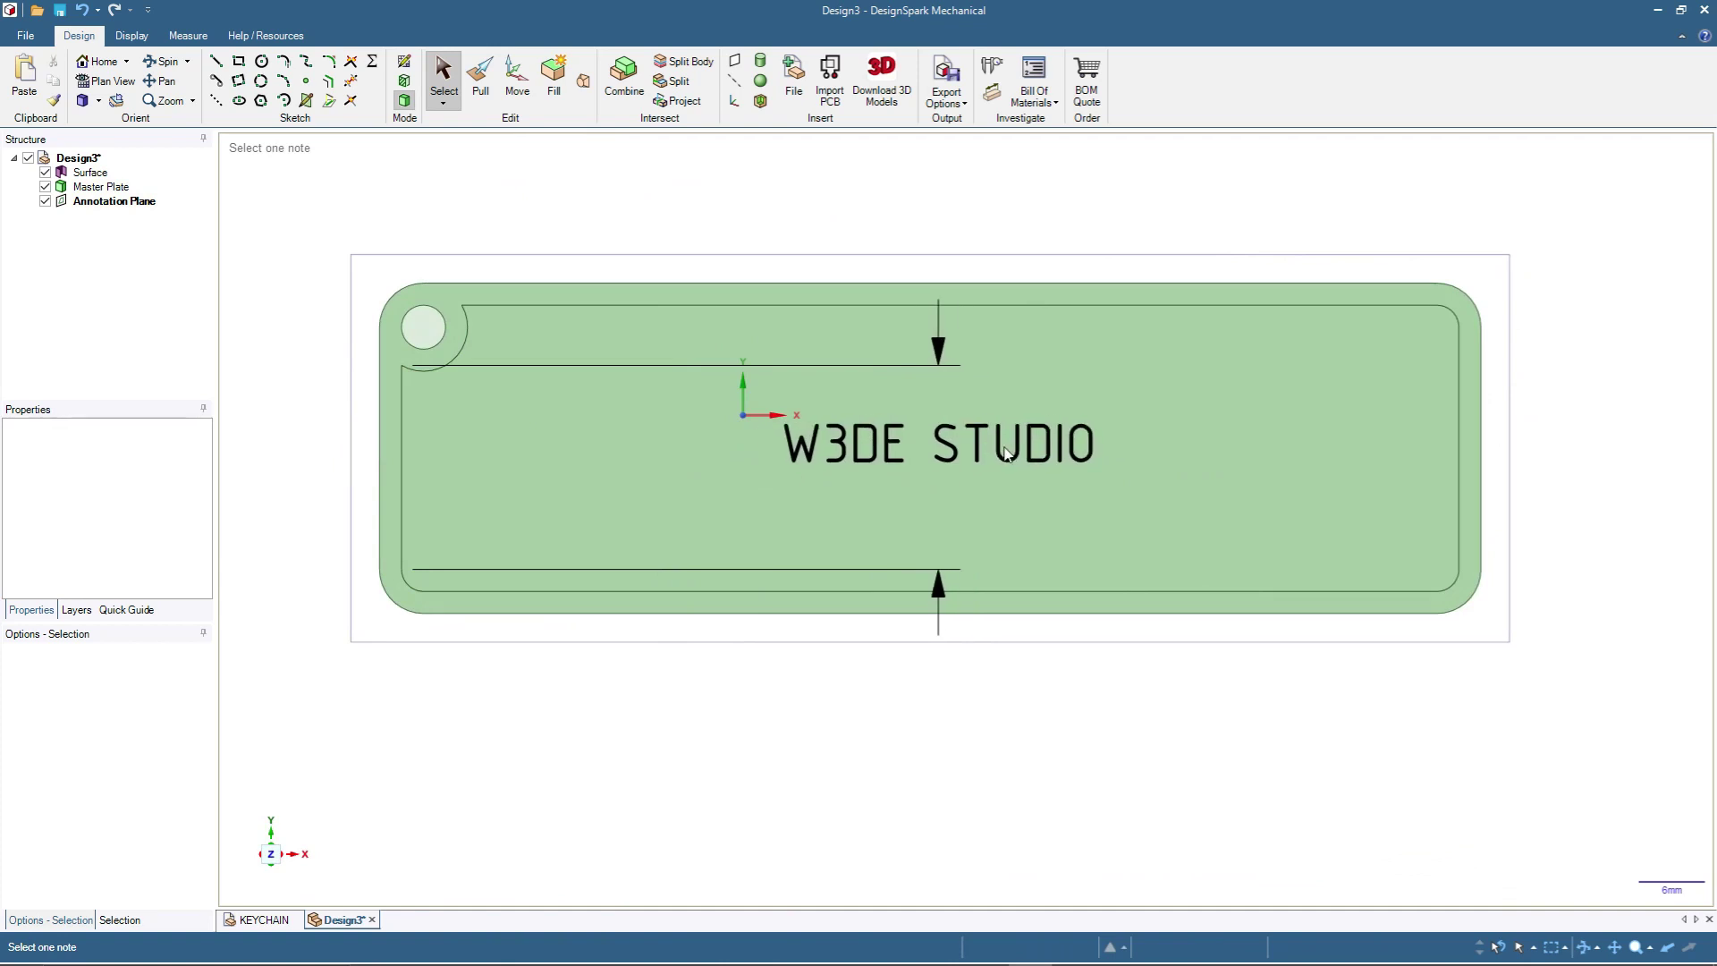
Step: Set the size of the whole W3DE STUDIO text to 10
left_click(946, 450)
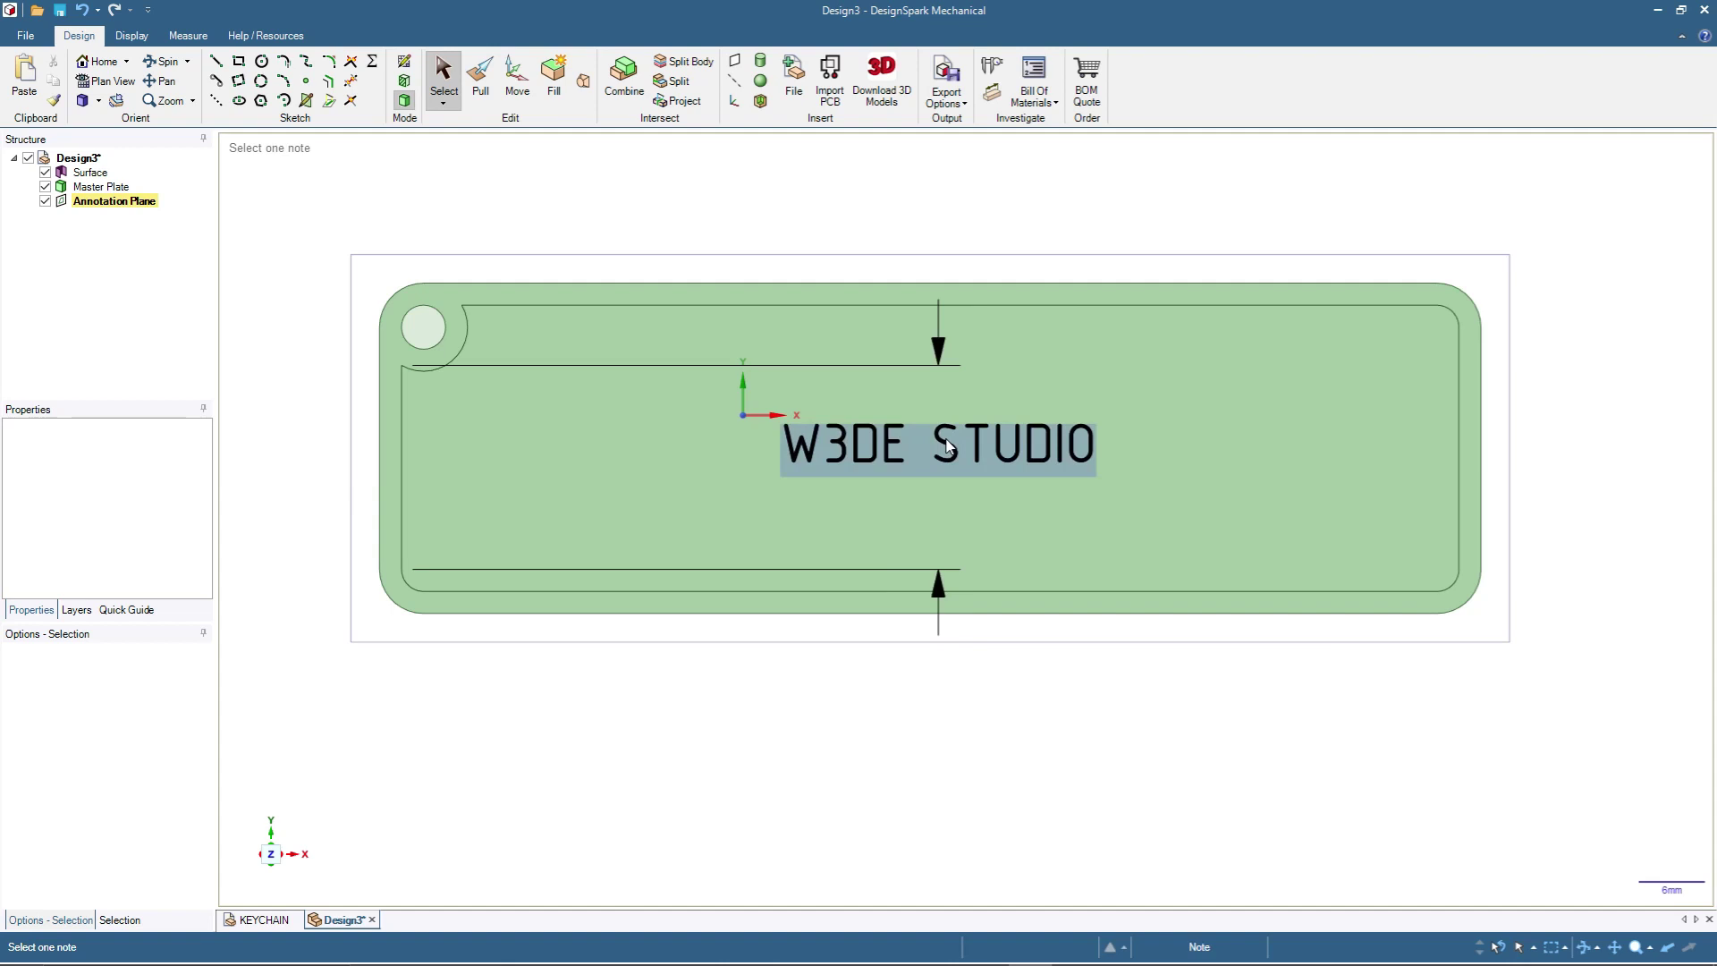
left_click(948, 448)
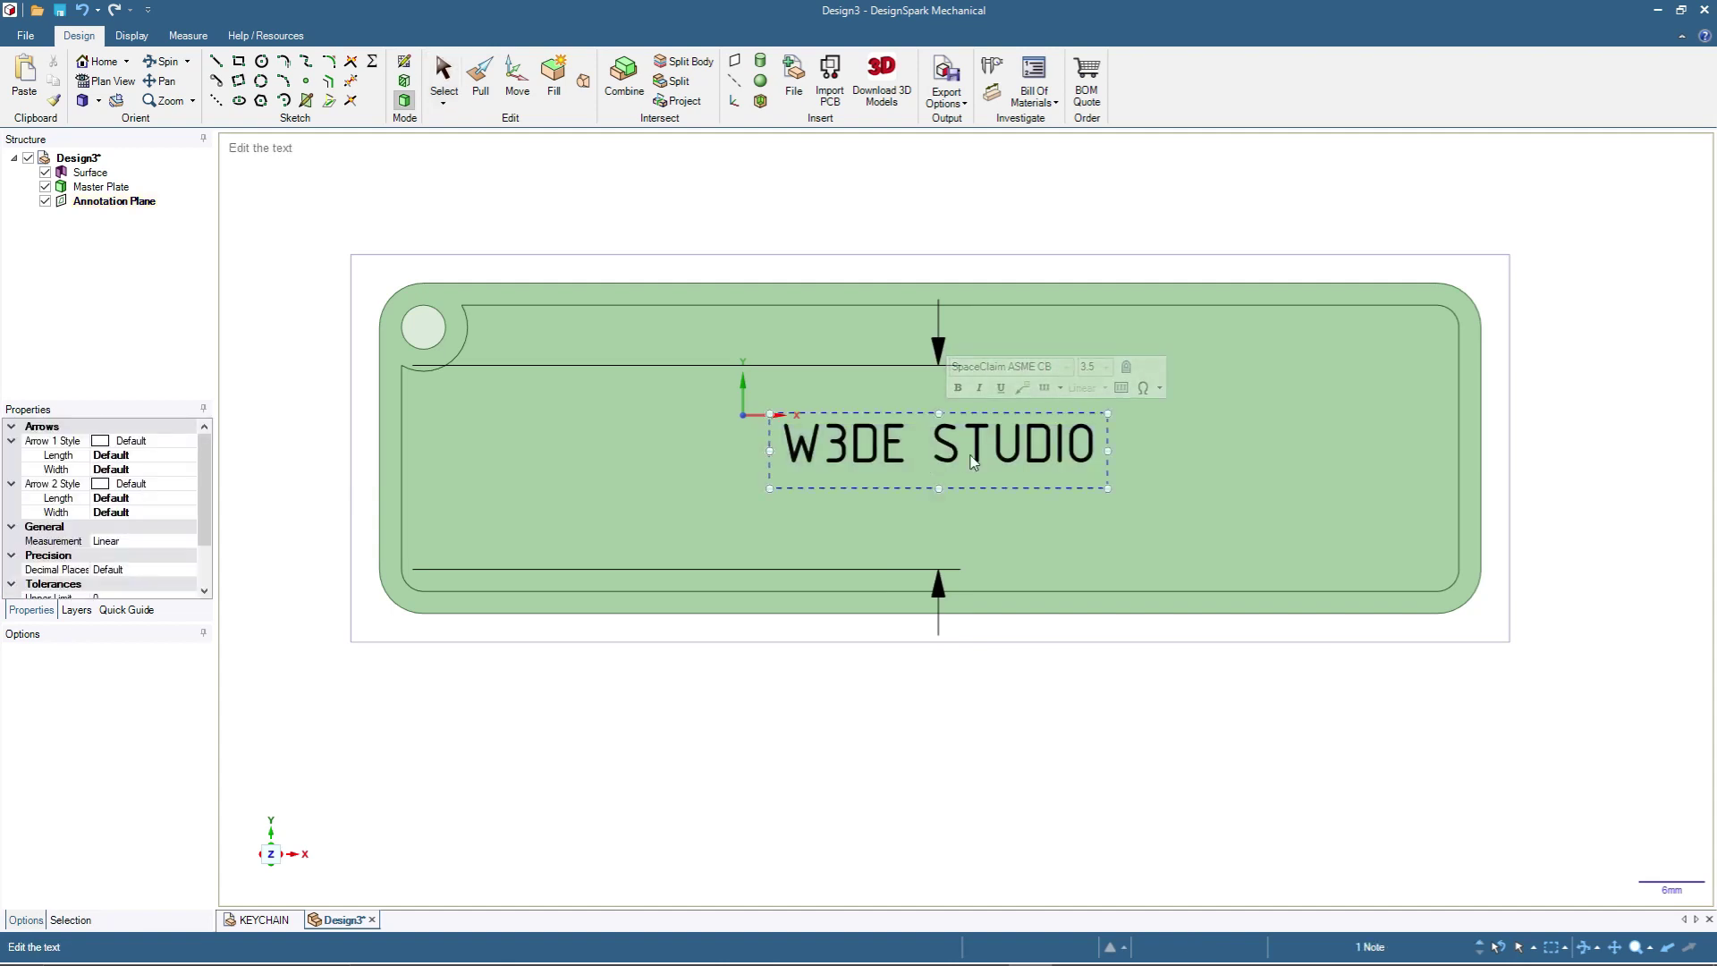
left_click(934, 456)
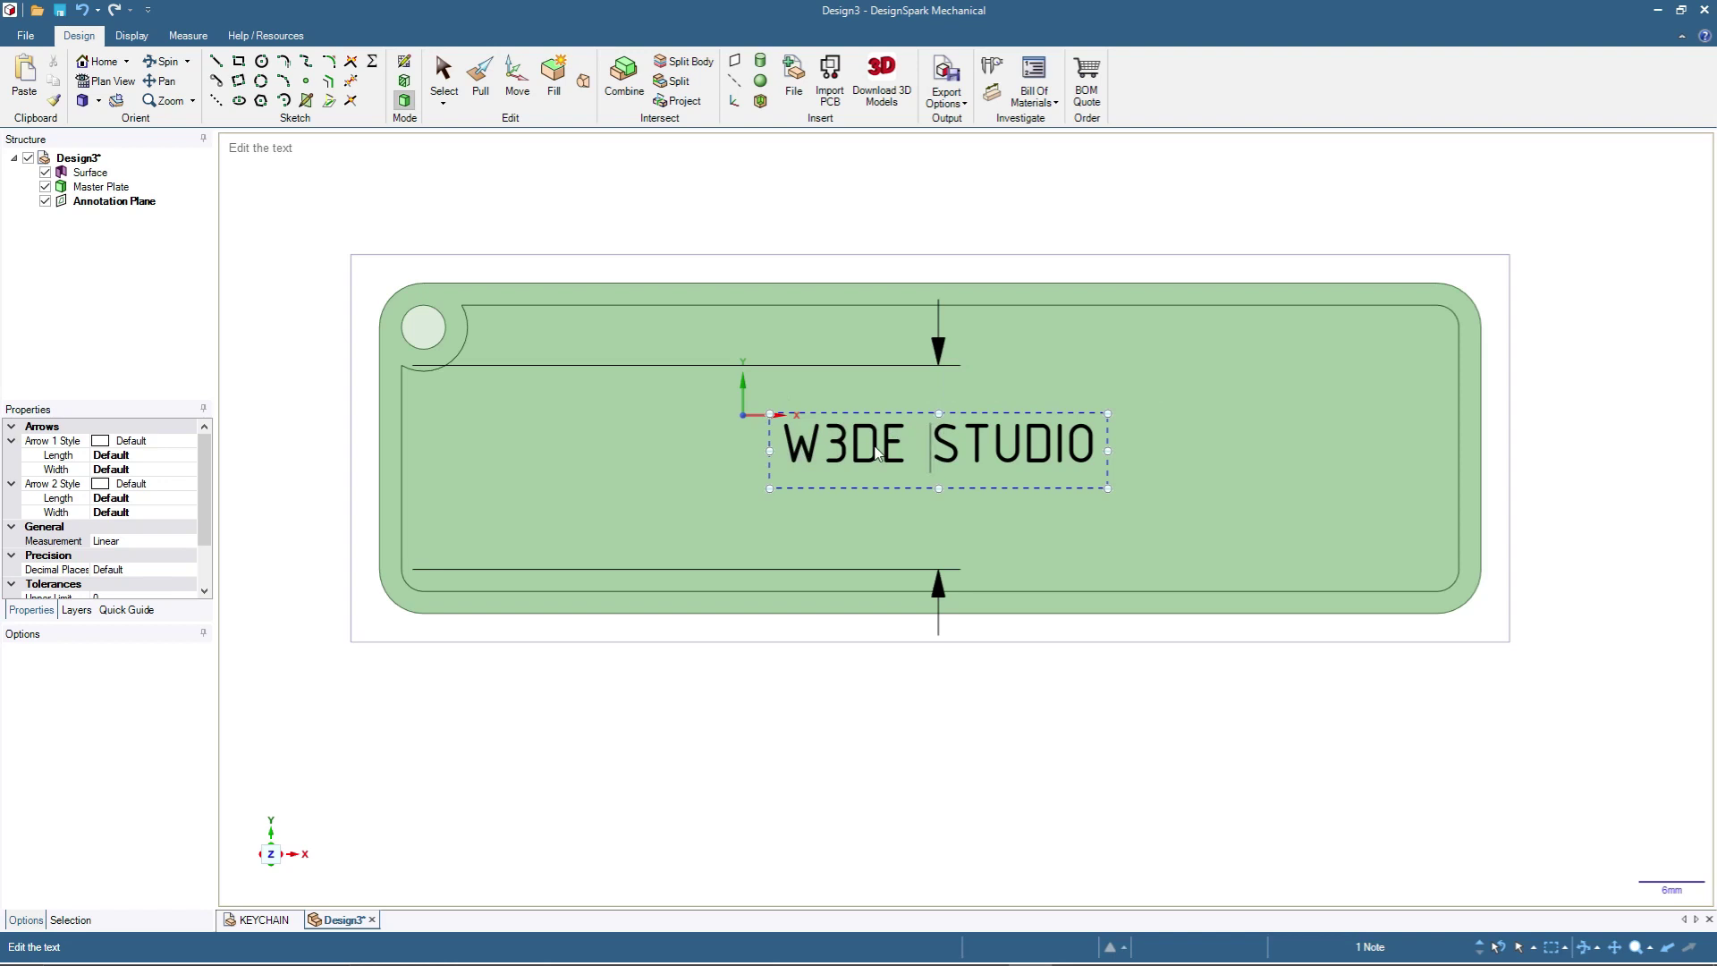
key("ctrl+a")
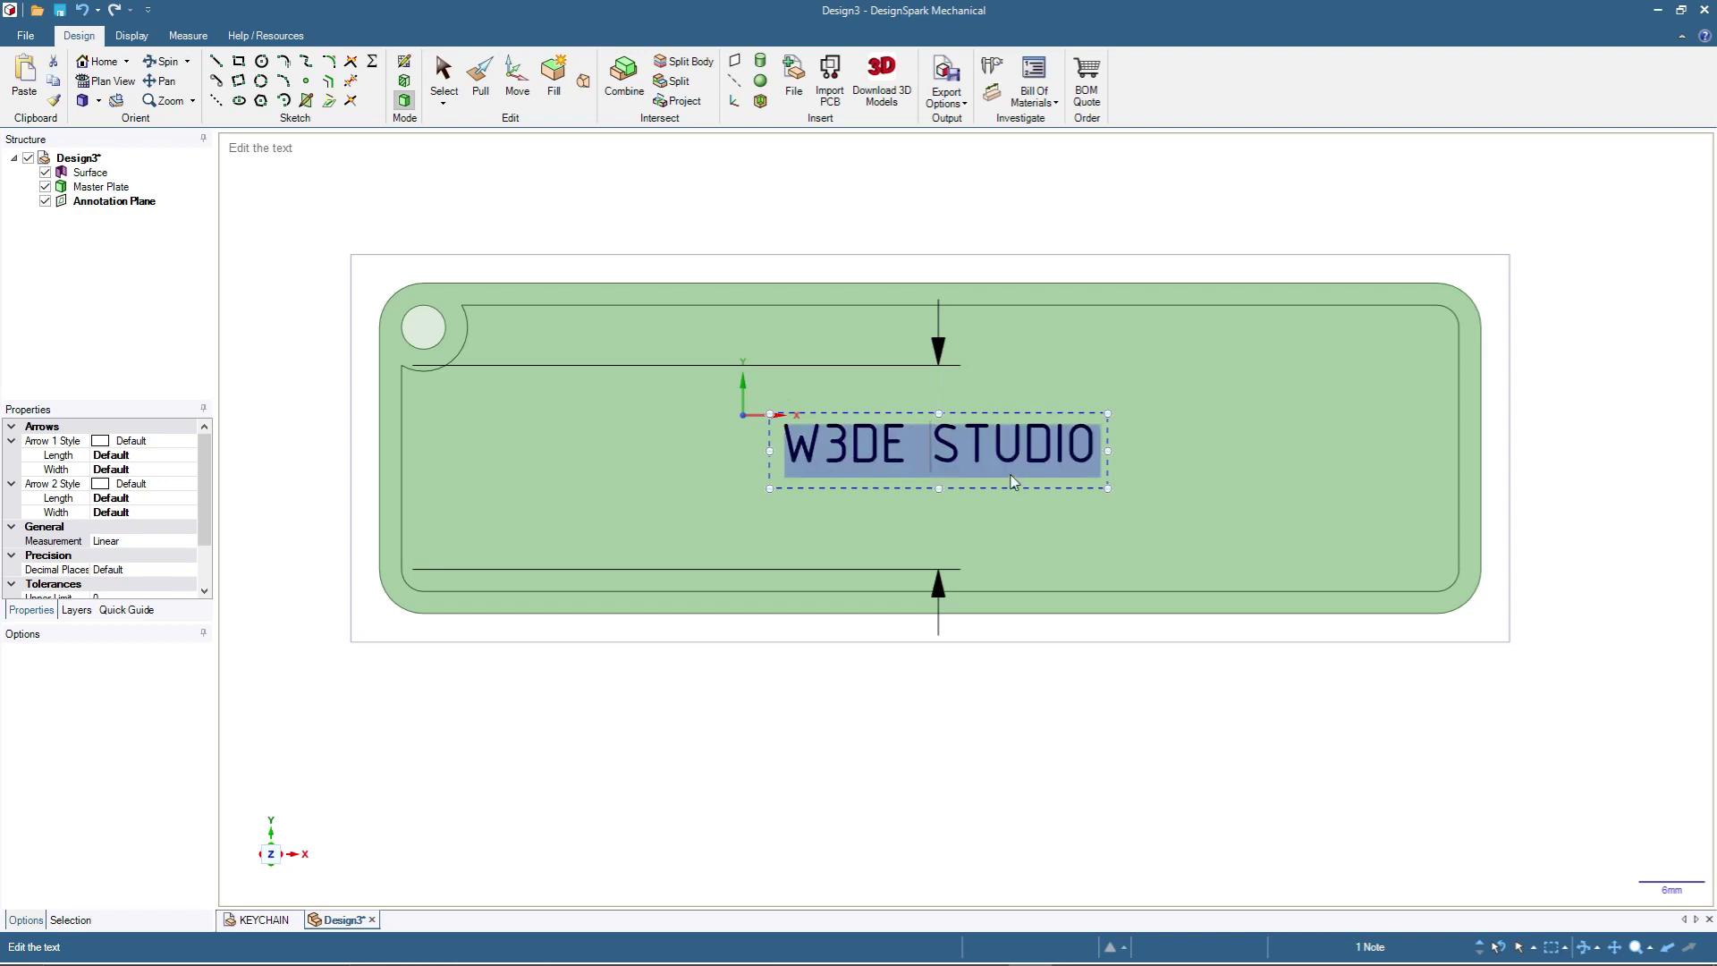
right_click(980, 454)
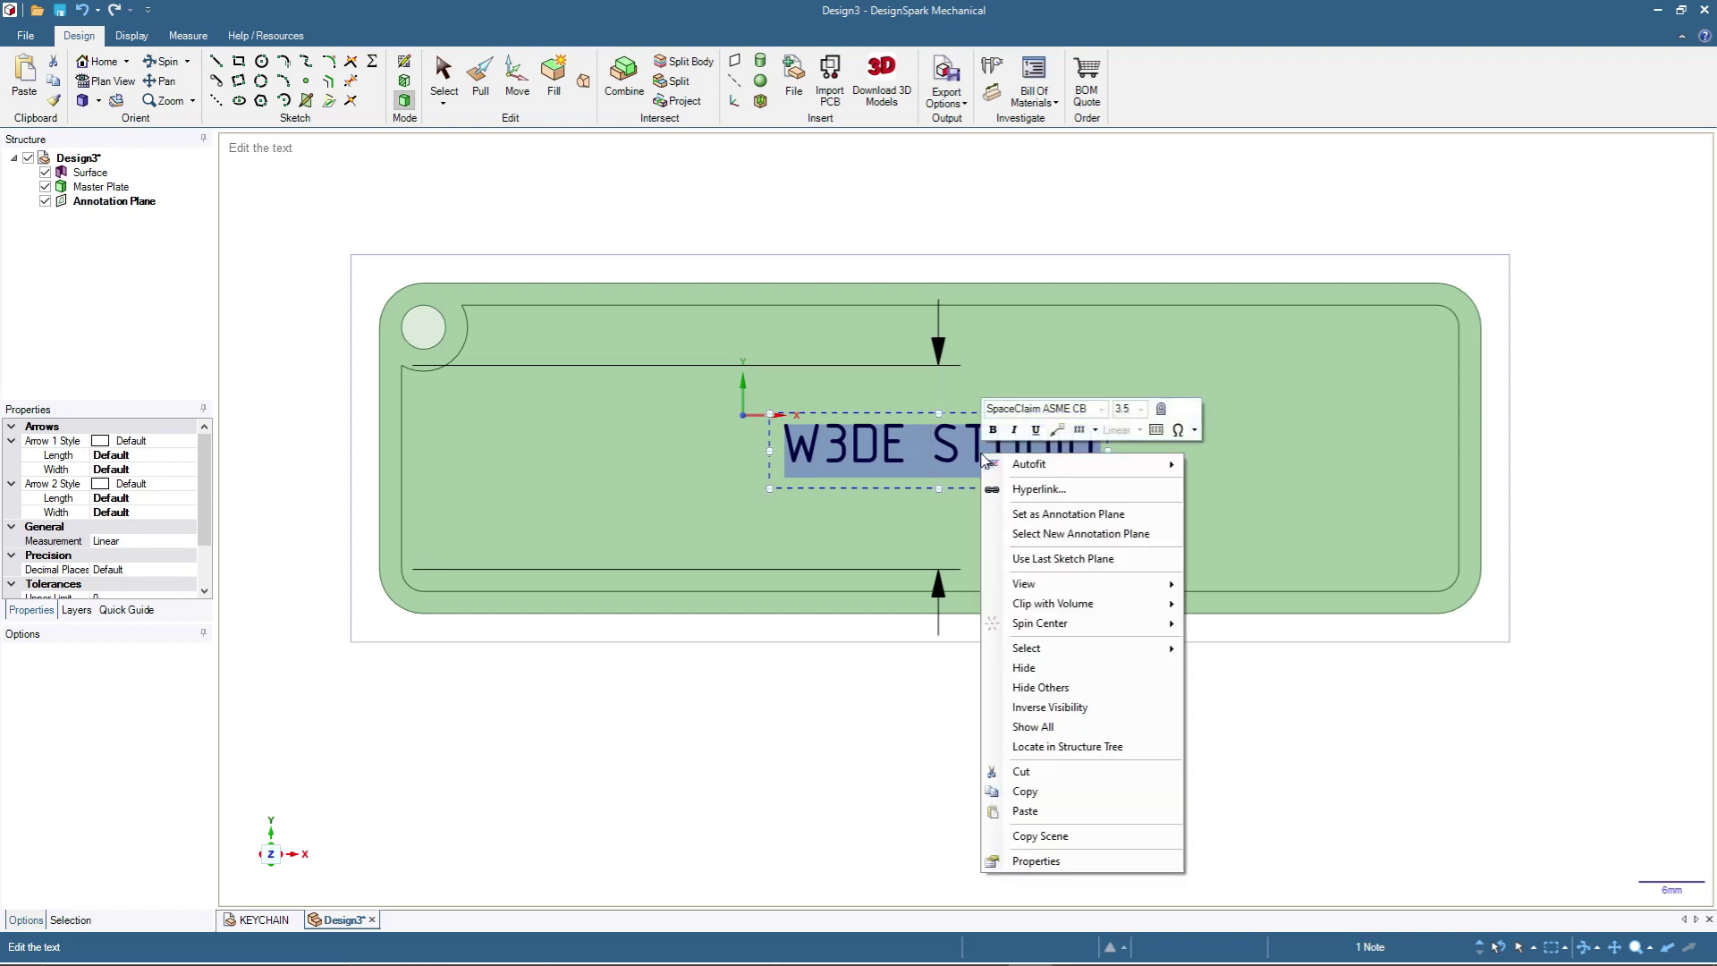
left_click(1142, 410)
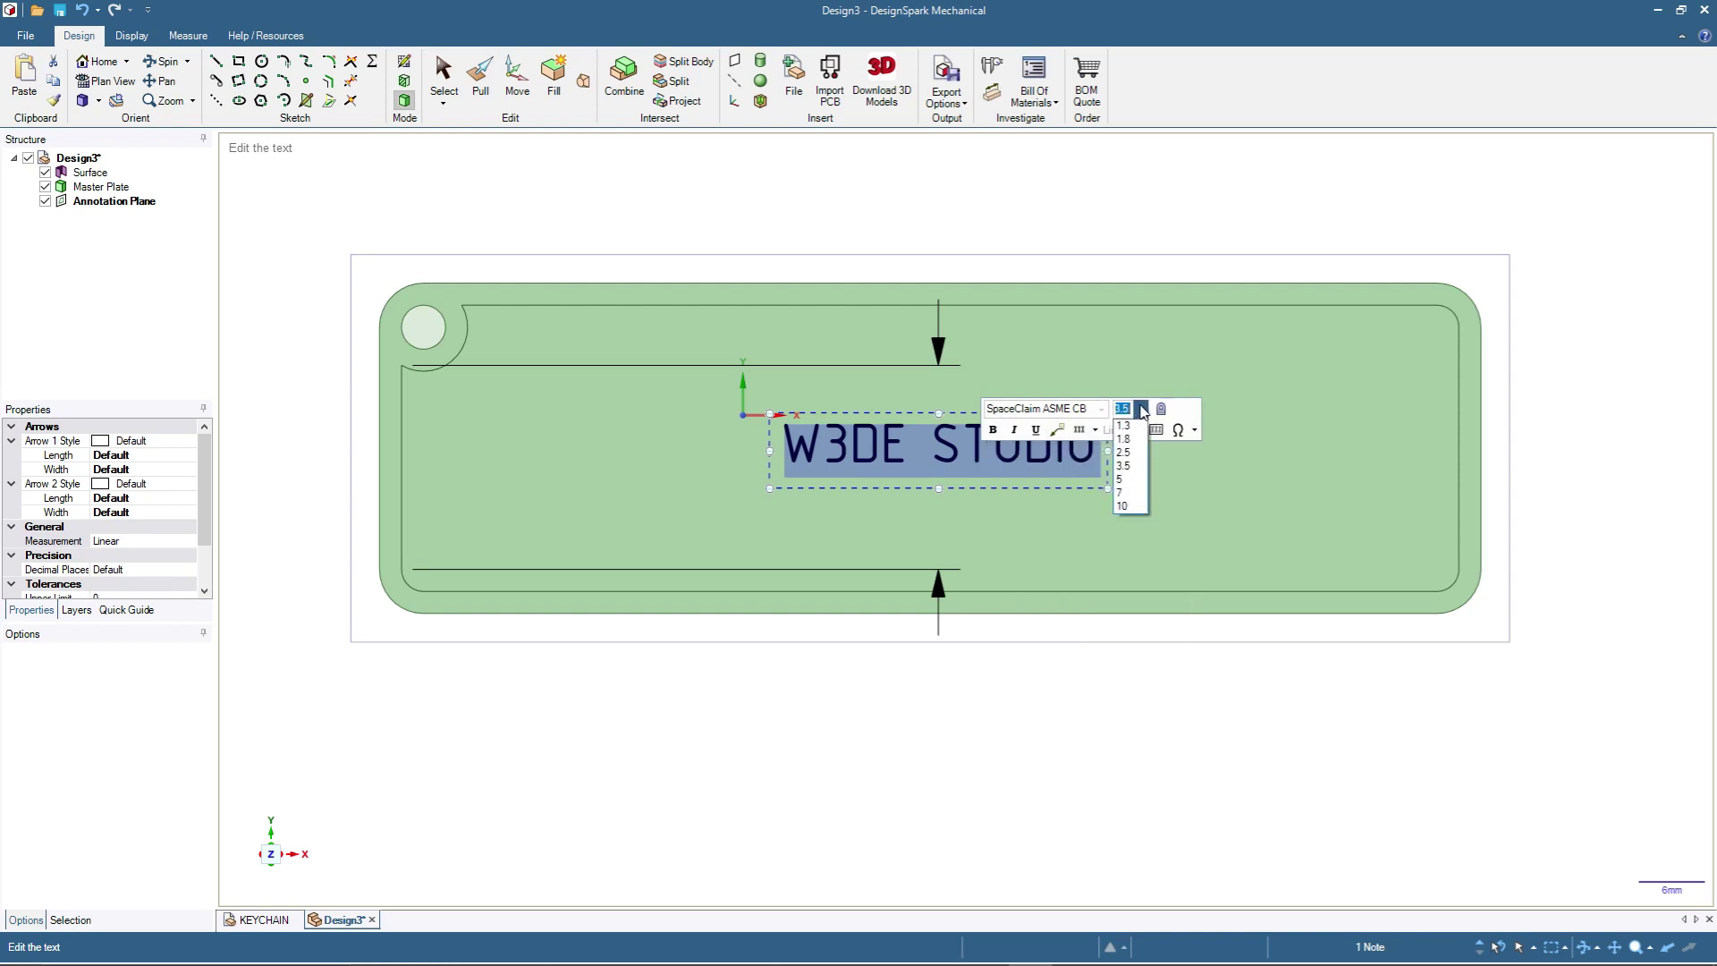
left_click(1134, 504)
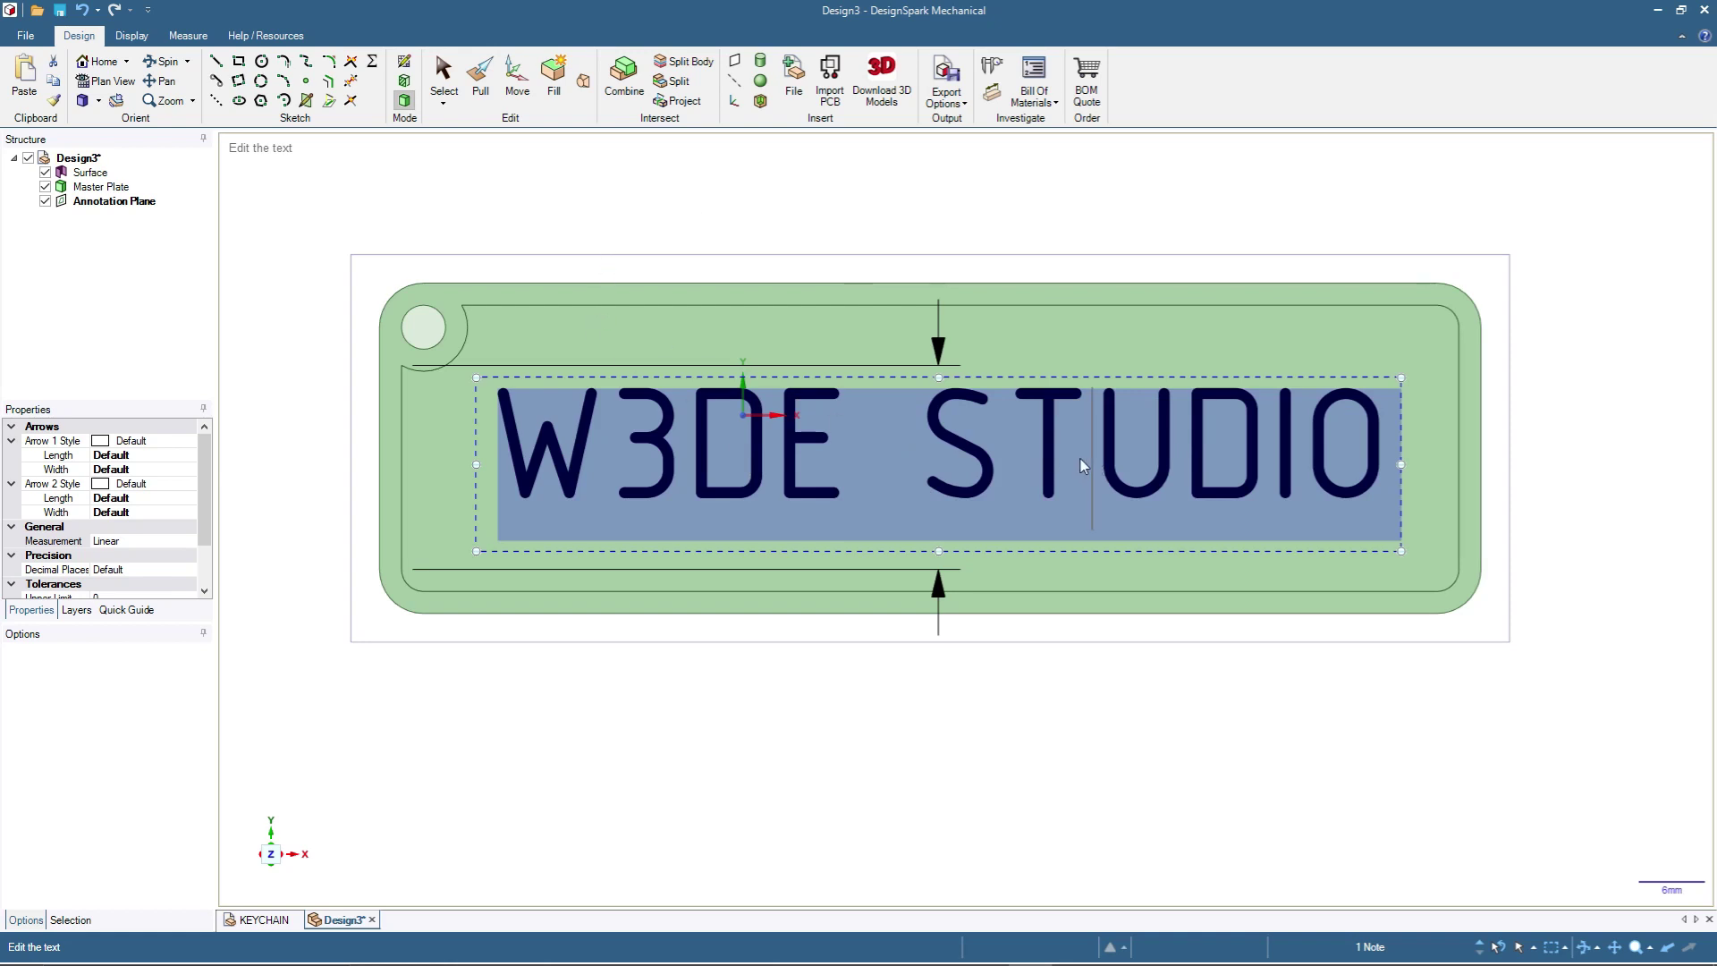
Step: Make the W3DE STUDIO text bold and leave text editing
right_click(1112, 456)
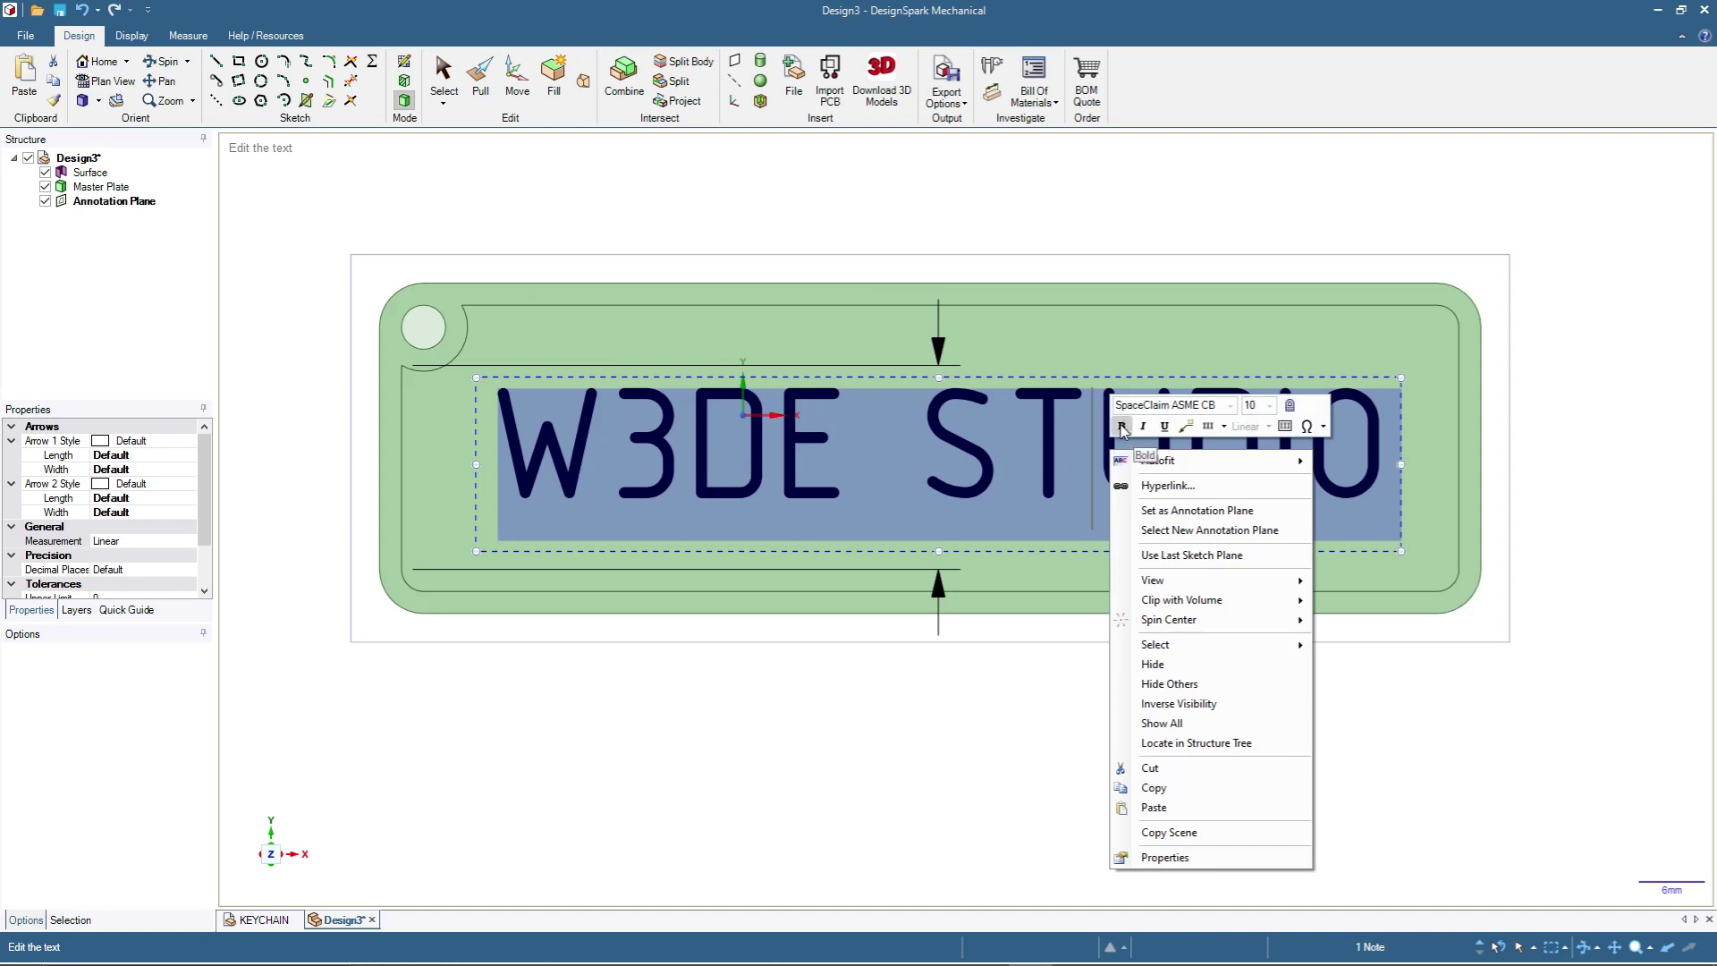
left_click(1122, 426)
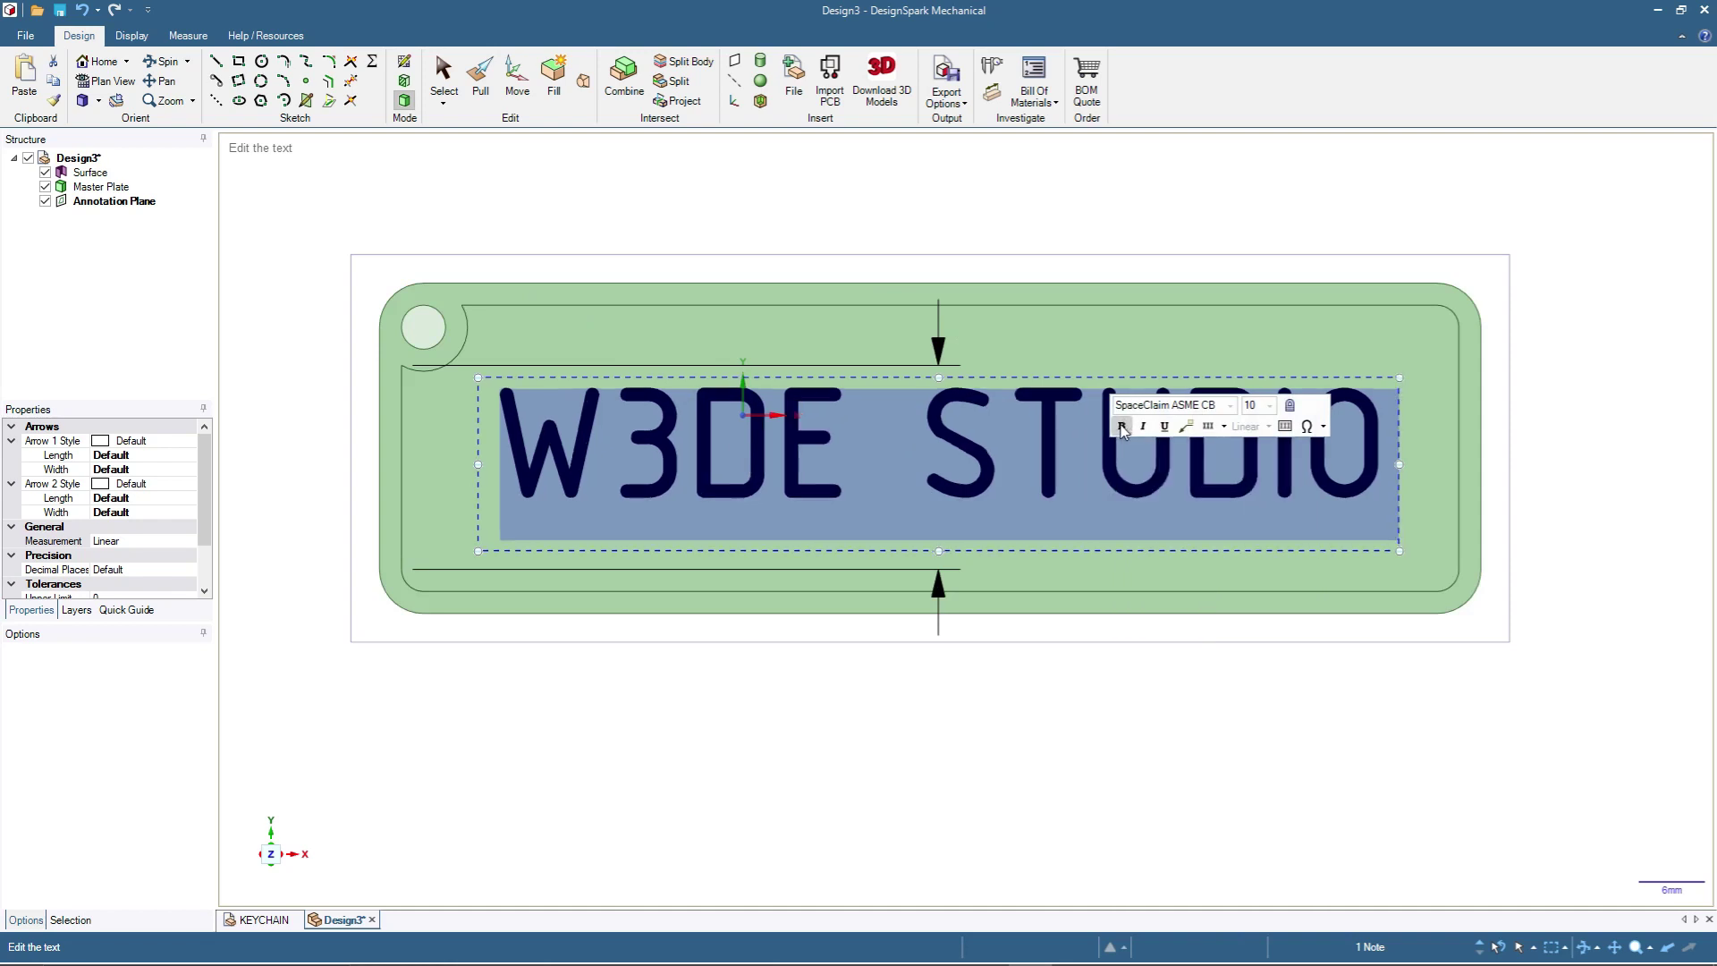
left_click(1058, 183)
key("s")
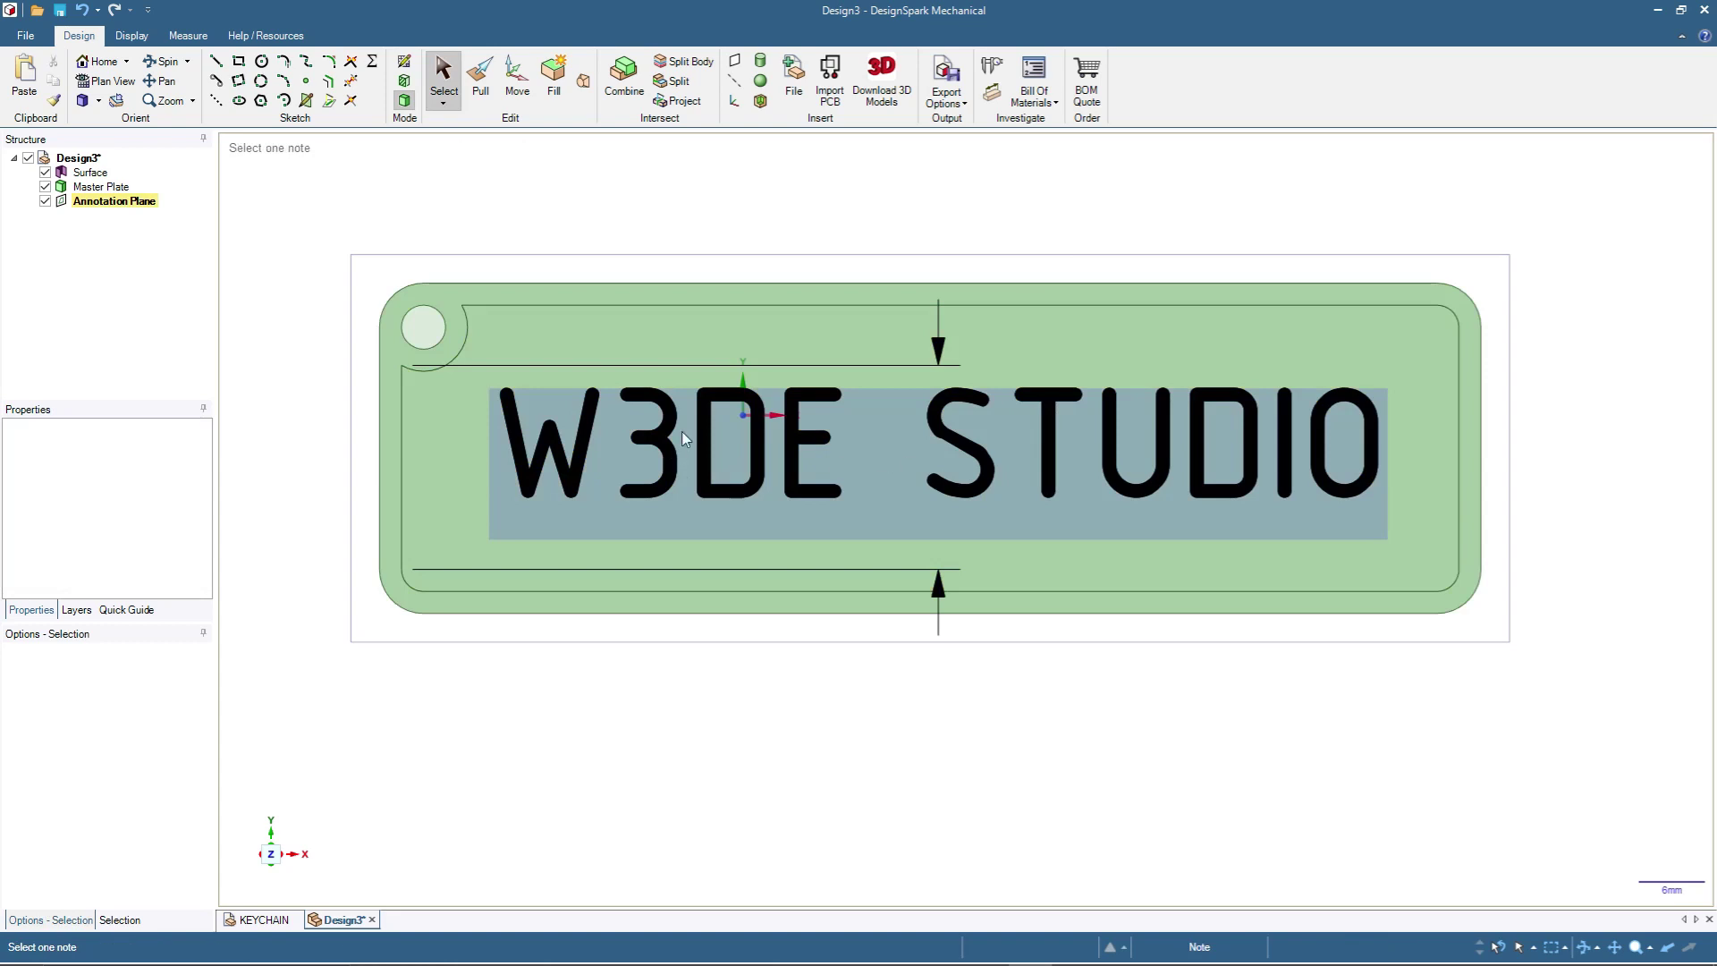
Step: Project the W3DE STUDIO note text onto the recessed face of the plate and complete the projection
mouse_move(1140, 455)
right_mouse_down()
mouse_move(1002, 526)
mouse_move(799, 704)
right_mouse_up()
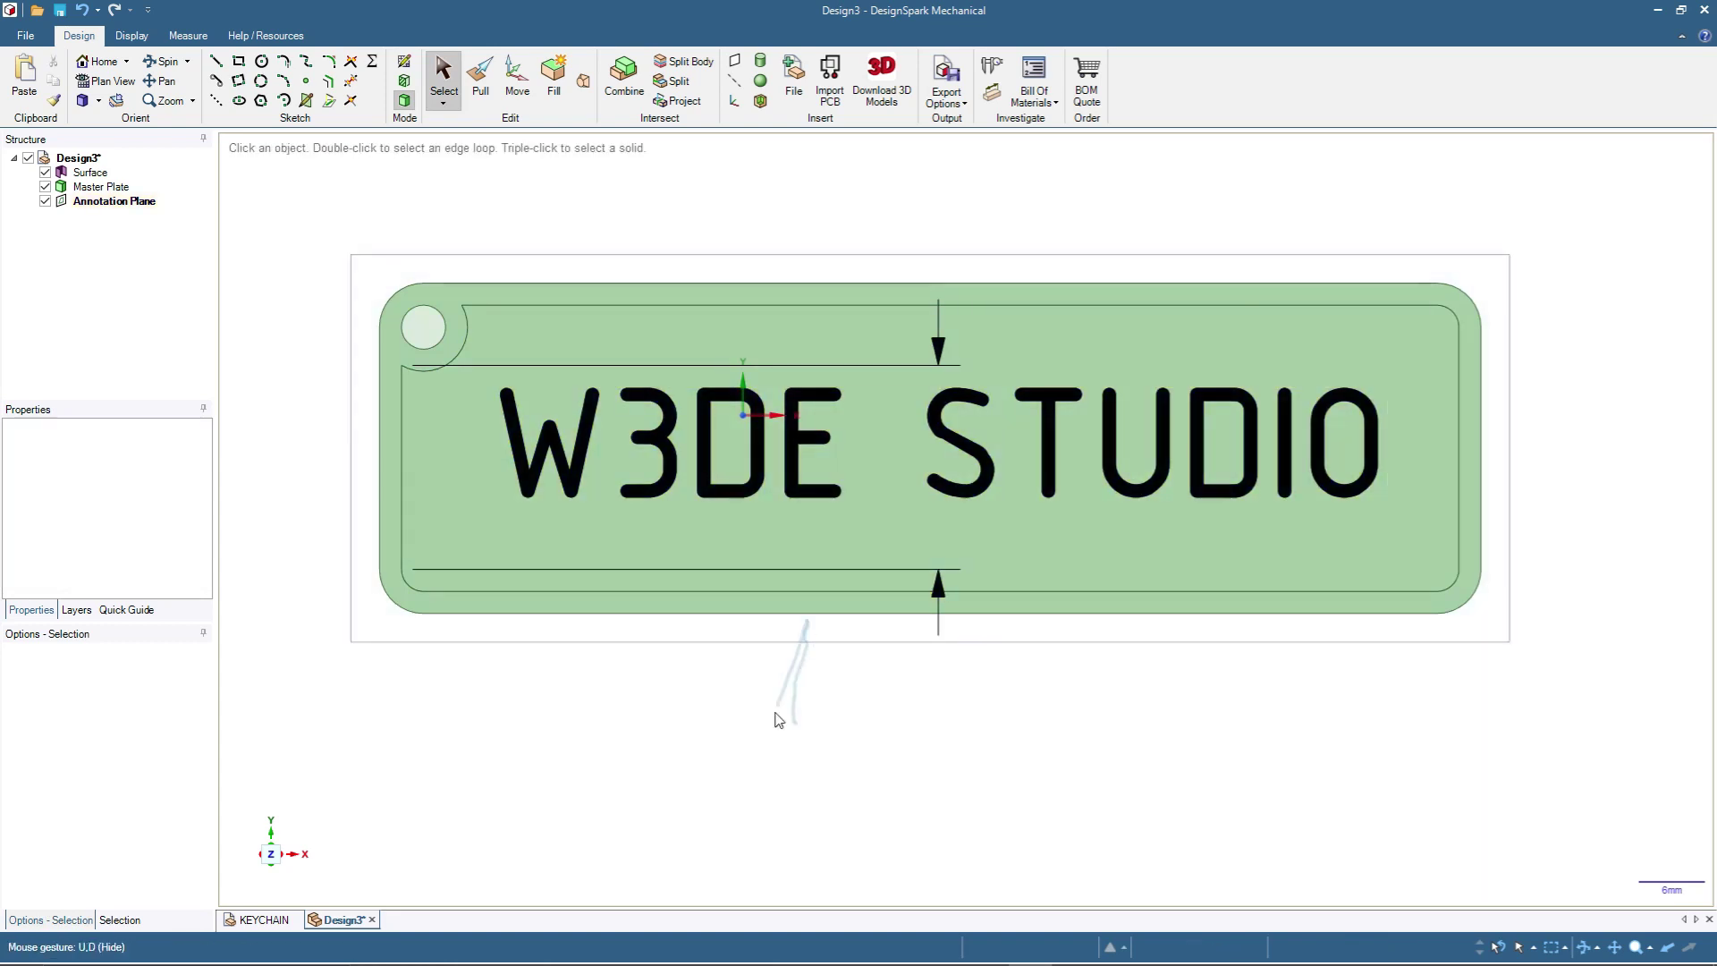
middle_click_drag(716, 775, 749, 585)
key("v")
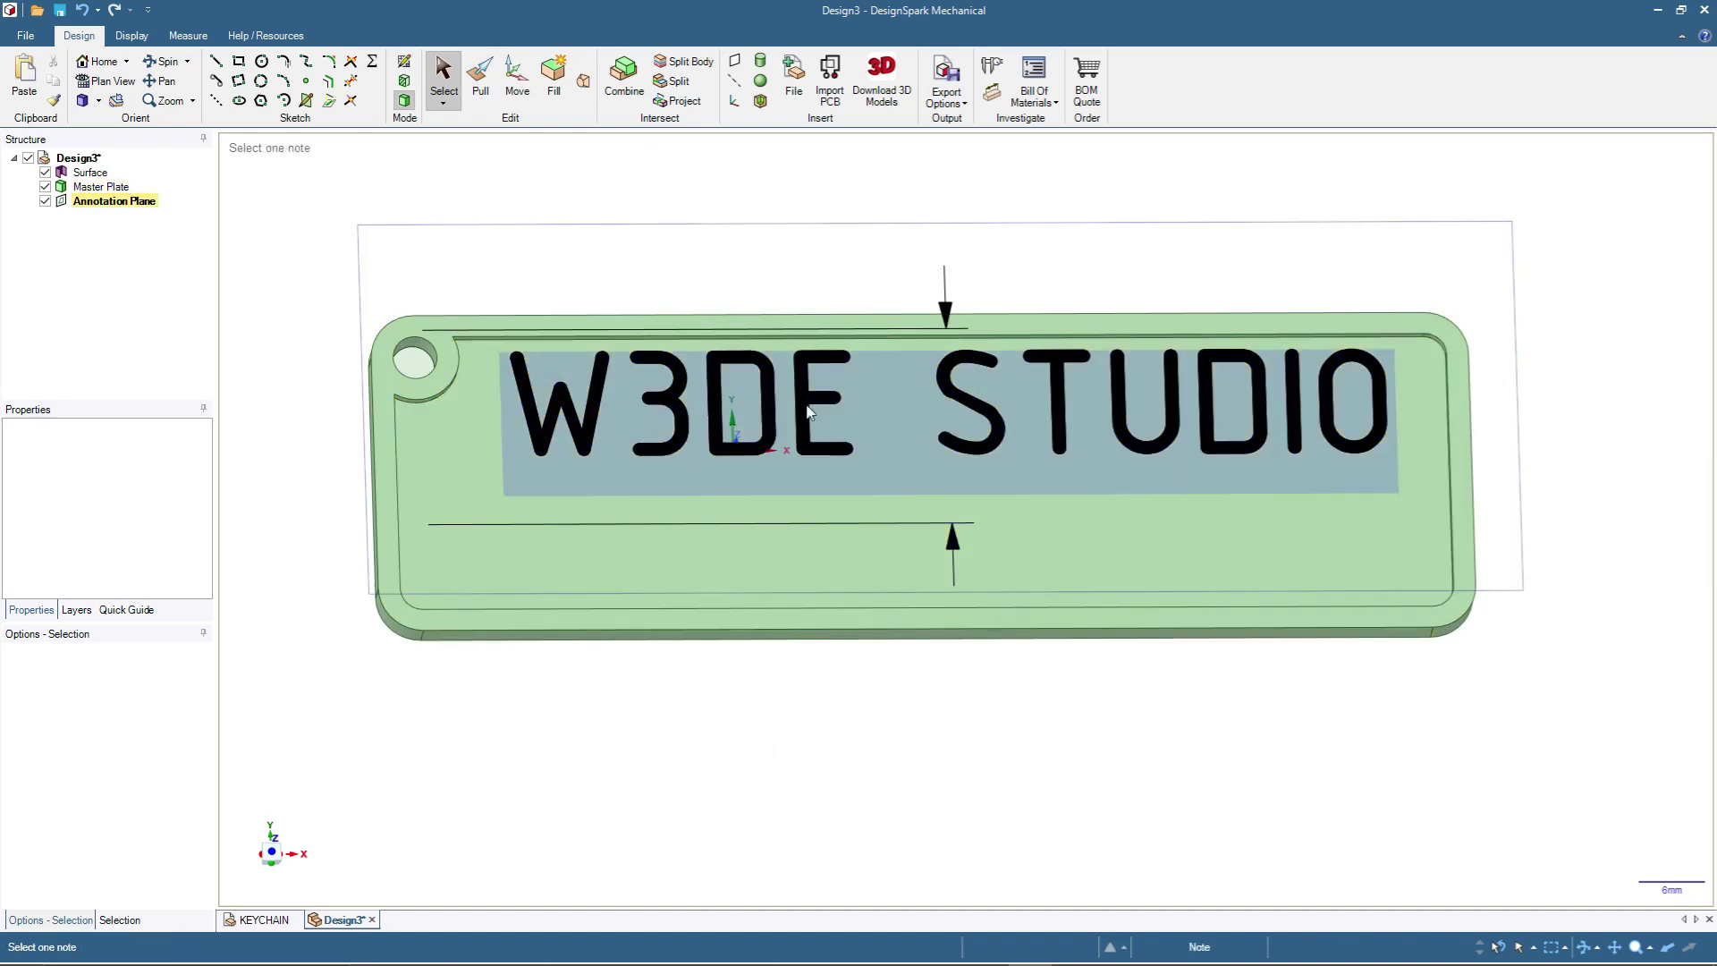
double_click(547, 357)
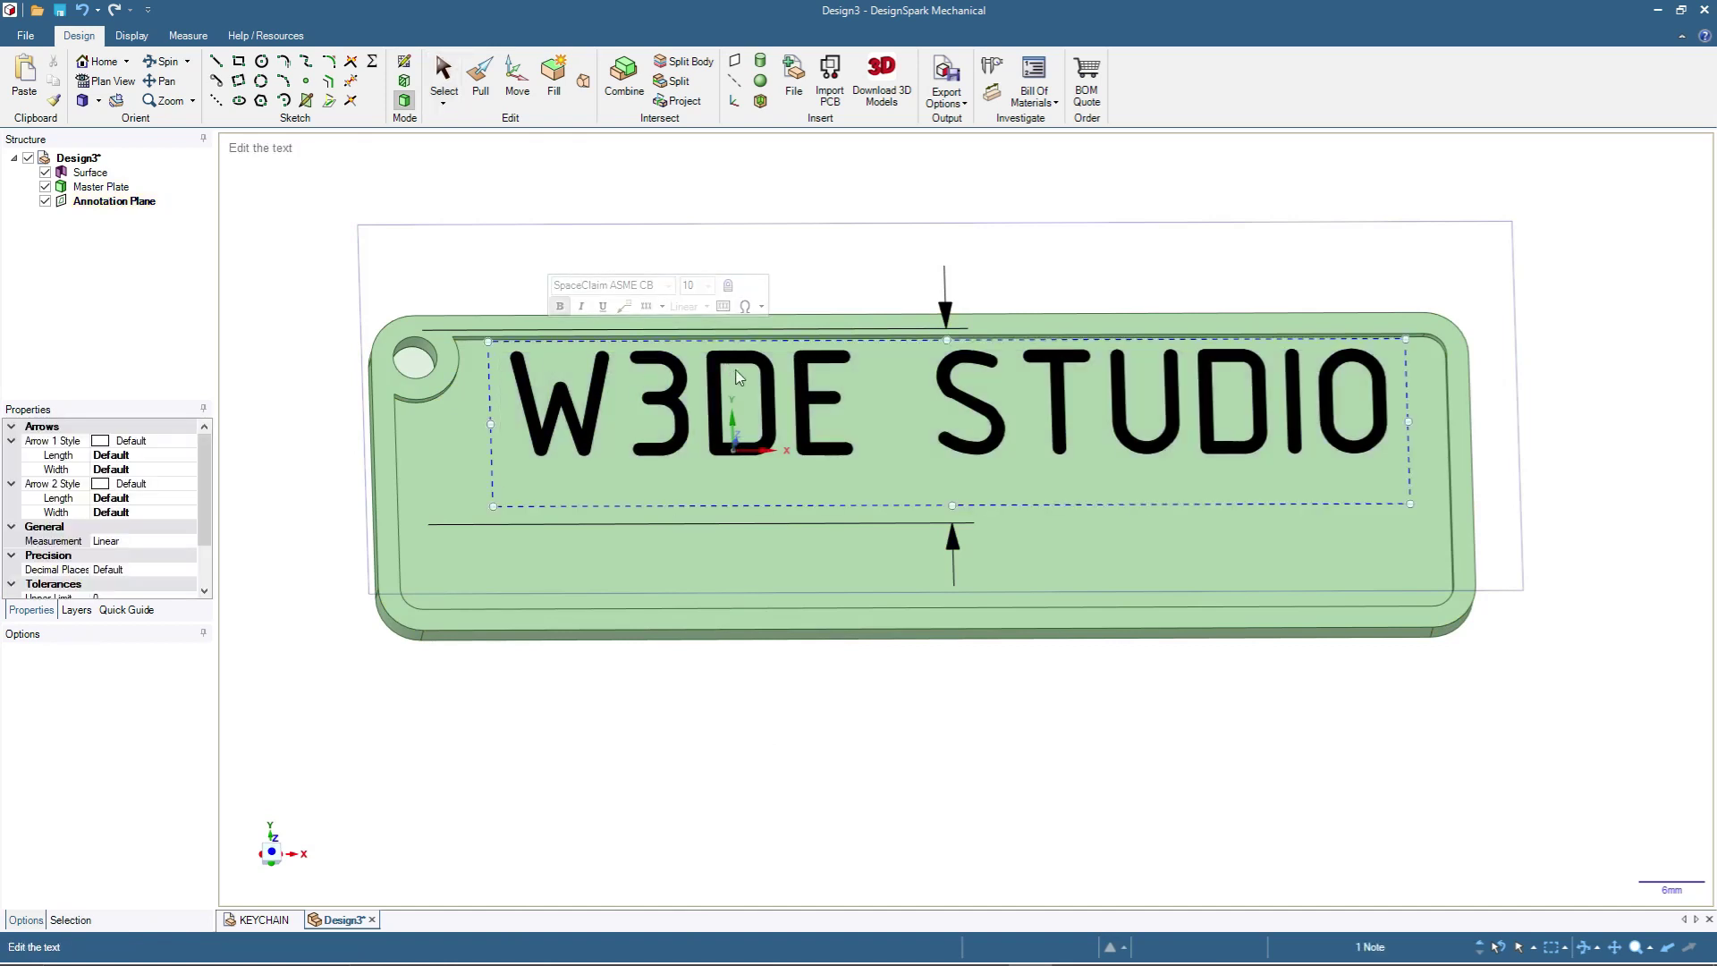
left_click(673, 103)
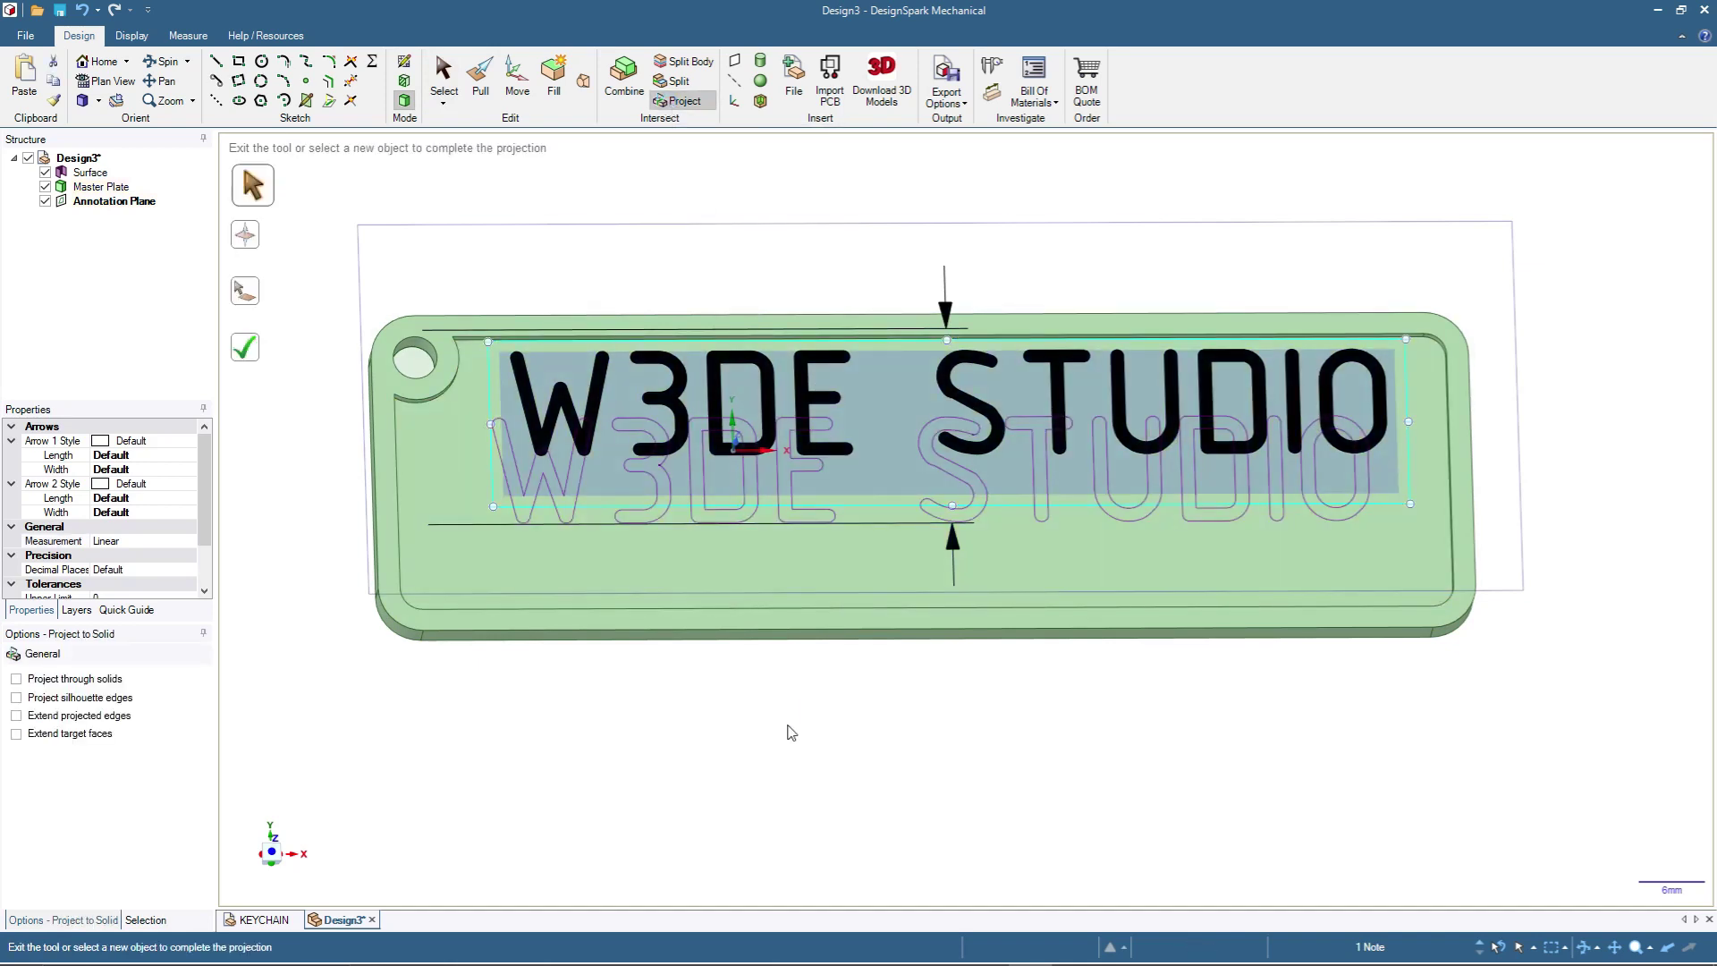
middle_click_drag(788, 738, 720, 572)
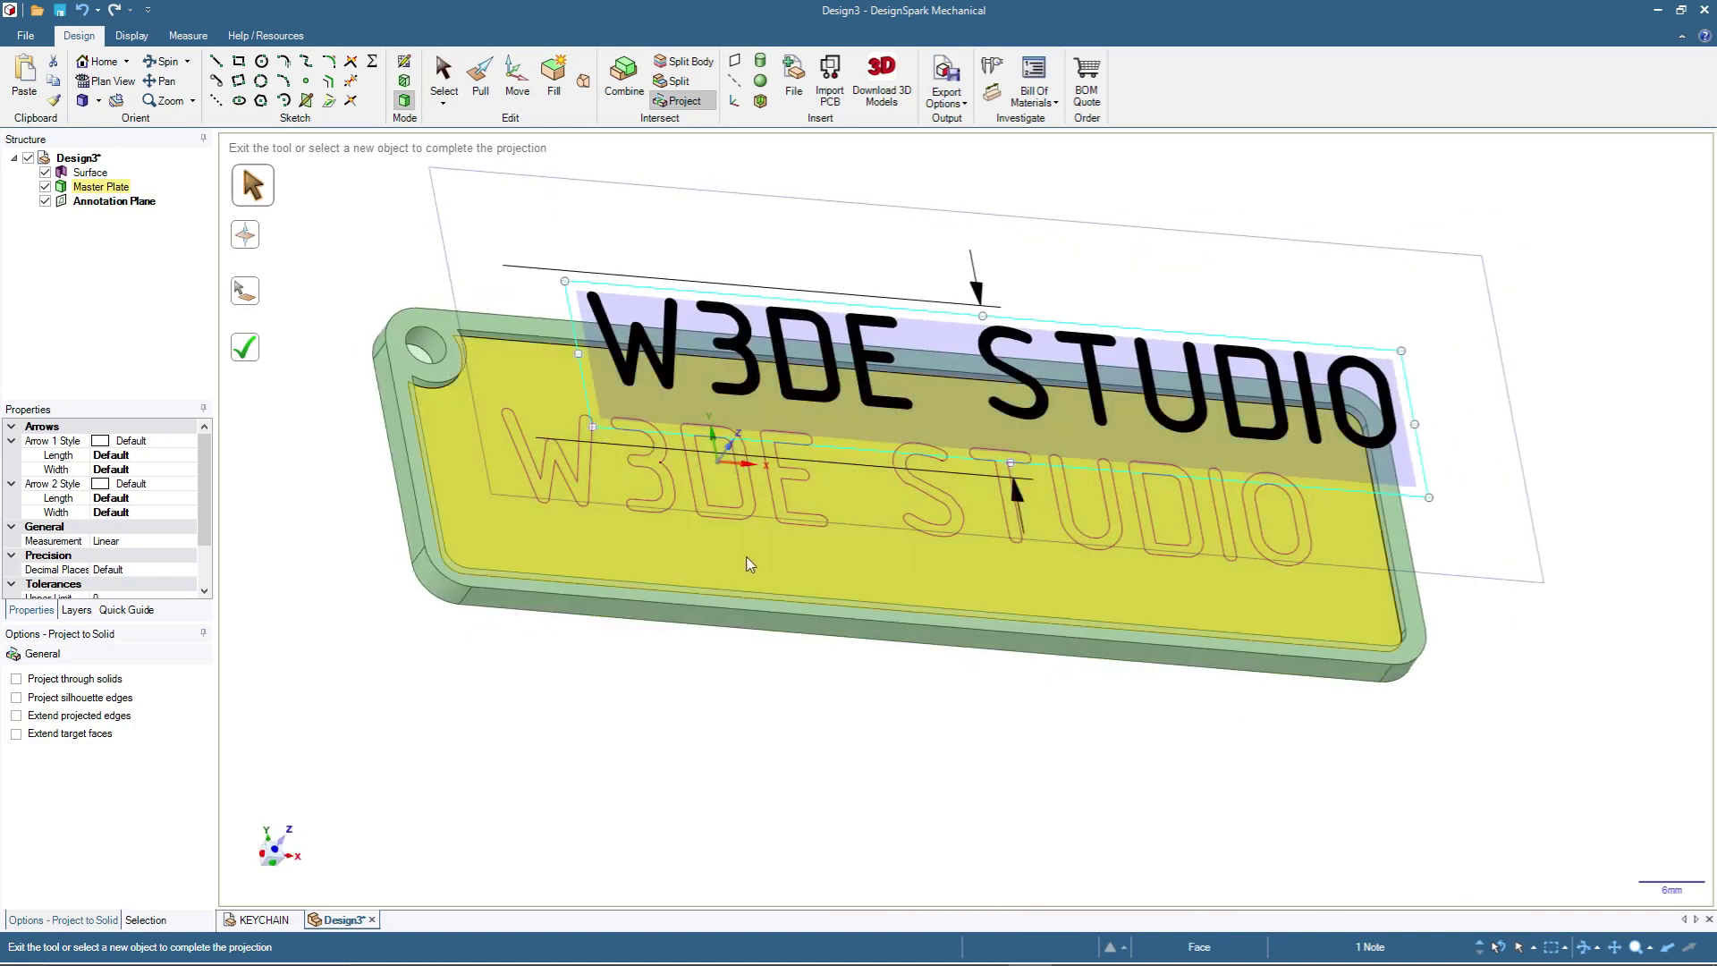
left_click(242, 360)
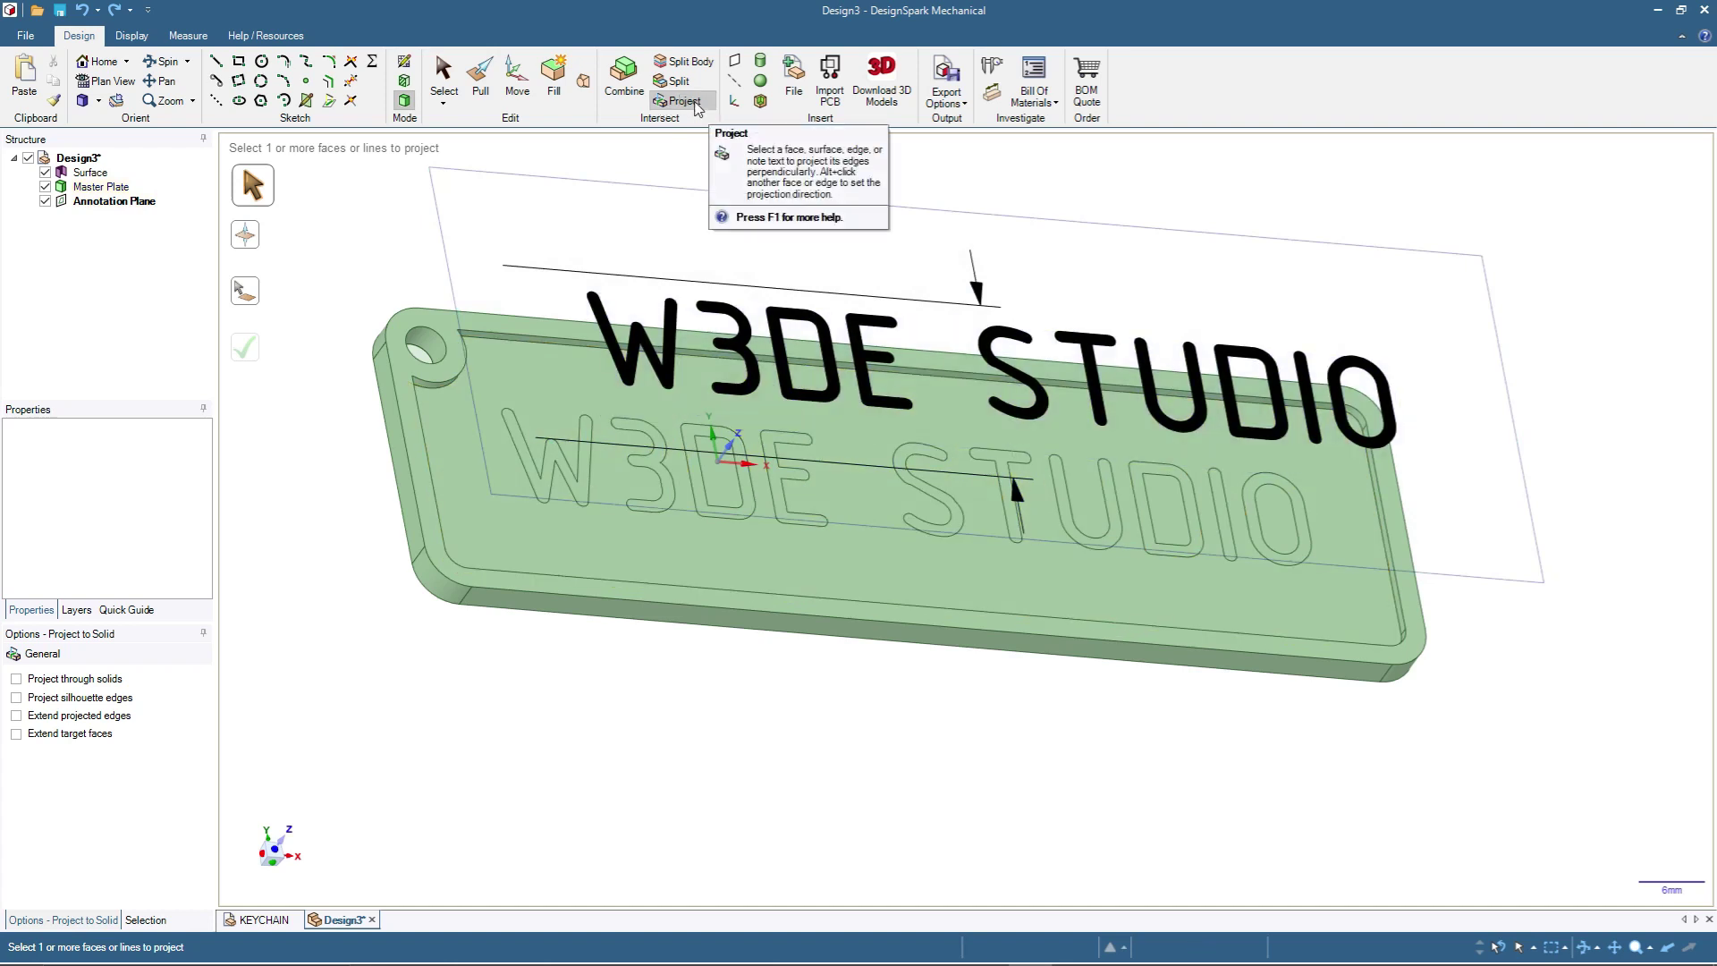
left_click(445, 79)
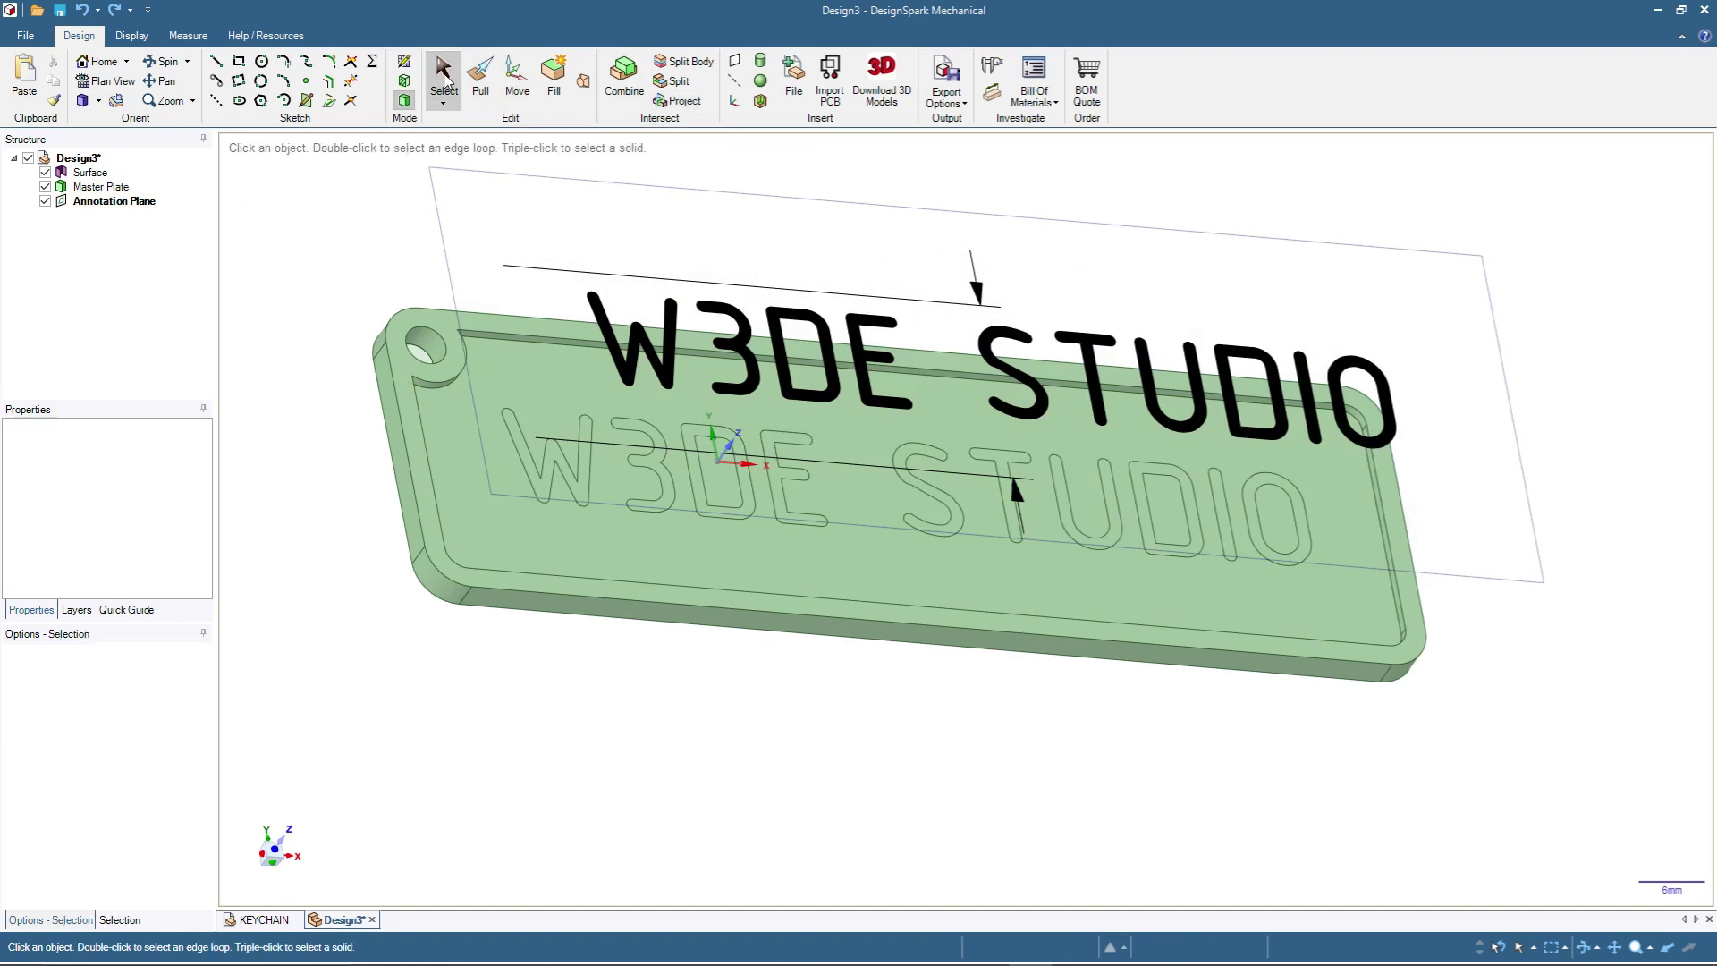
Step: Duplicate the Master Plate body with its projected lettering in place
left_click(99, 190)
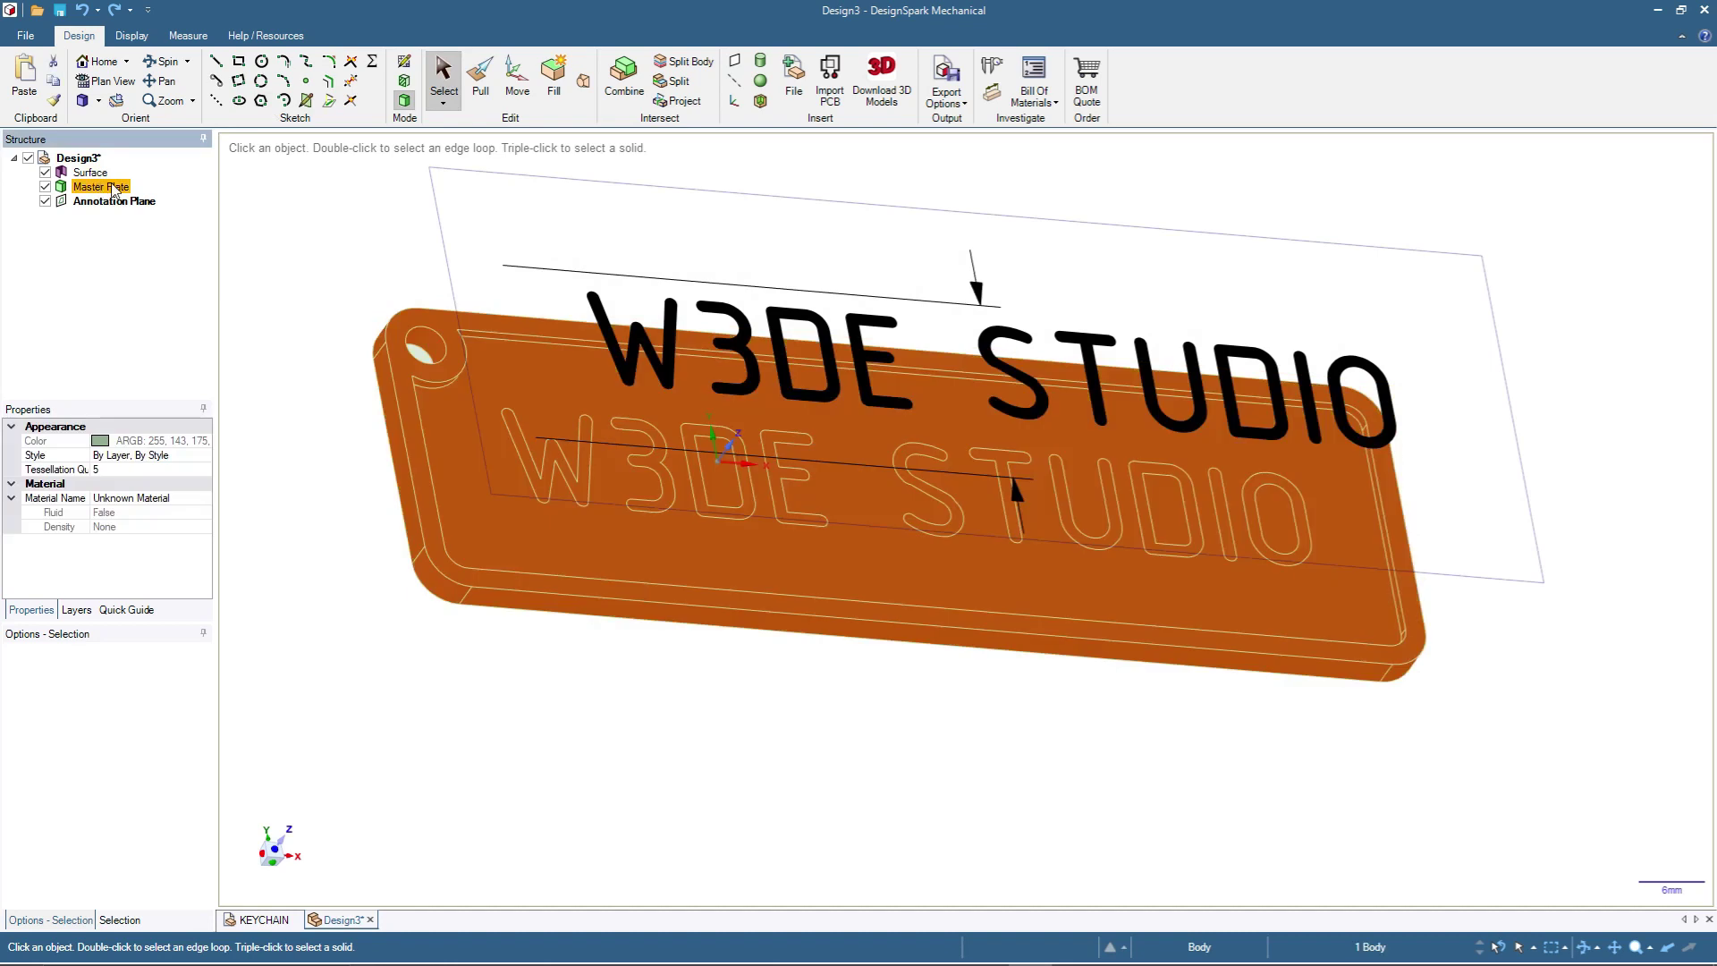
key("ctrl")
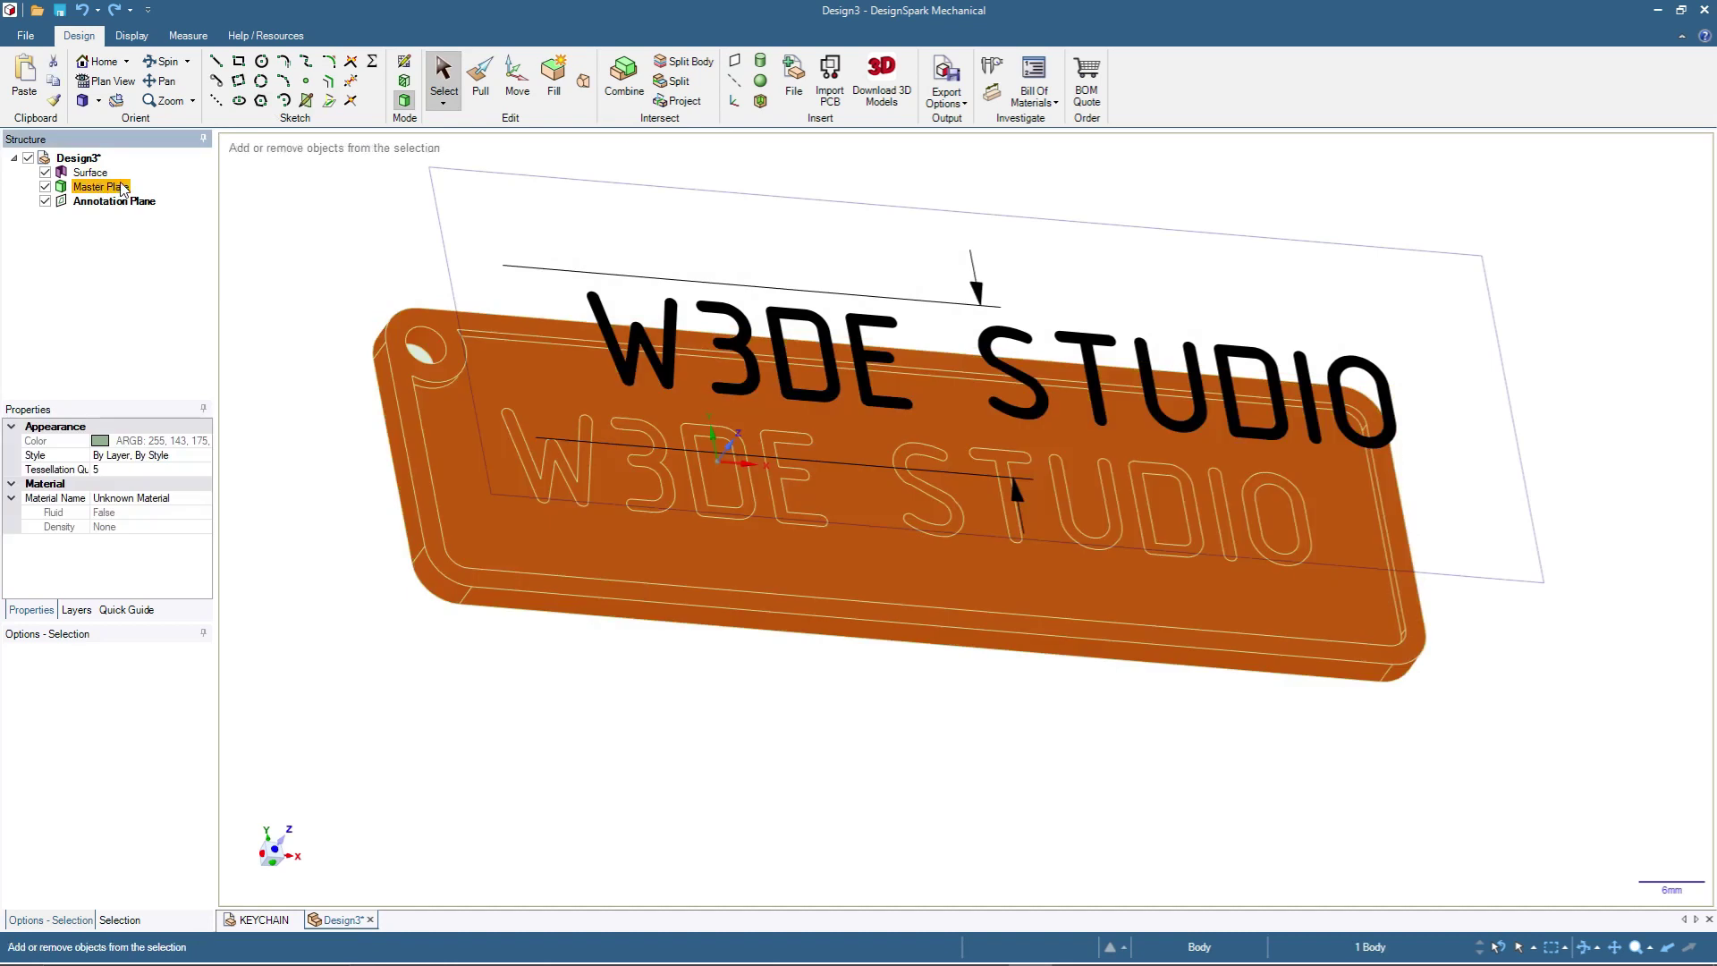
key("ctrl+c")
key("ctrl+v")
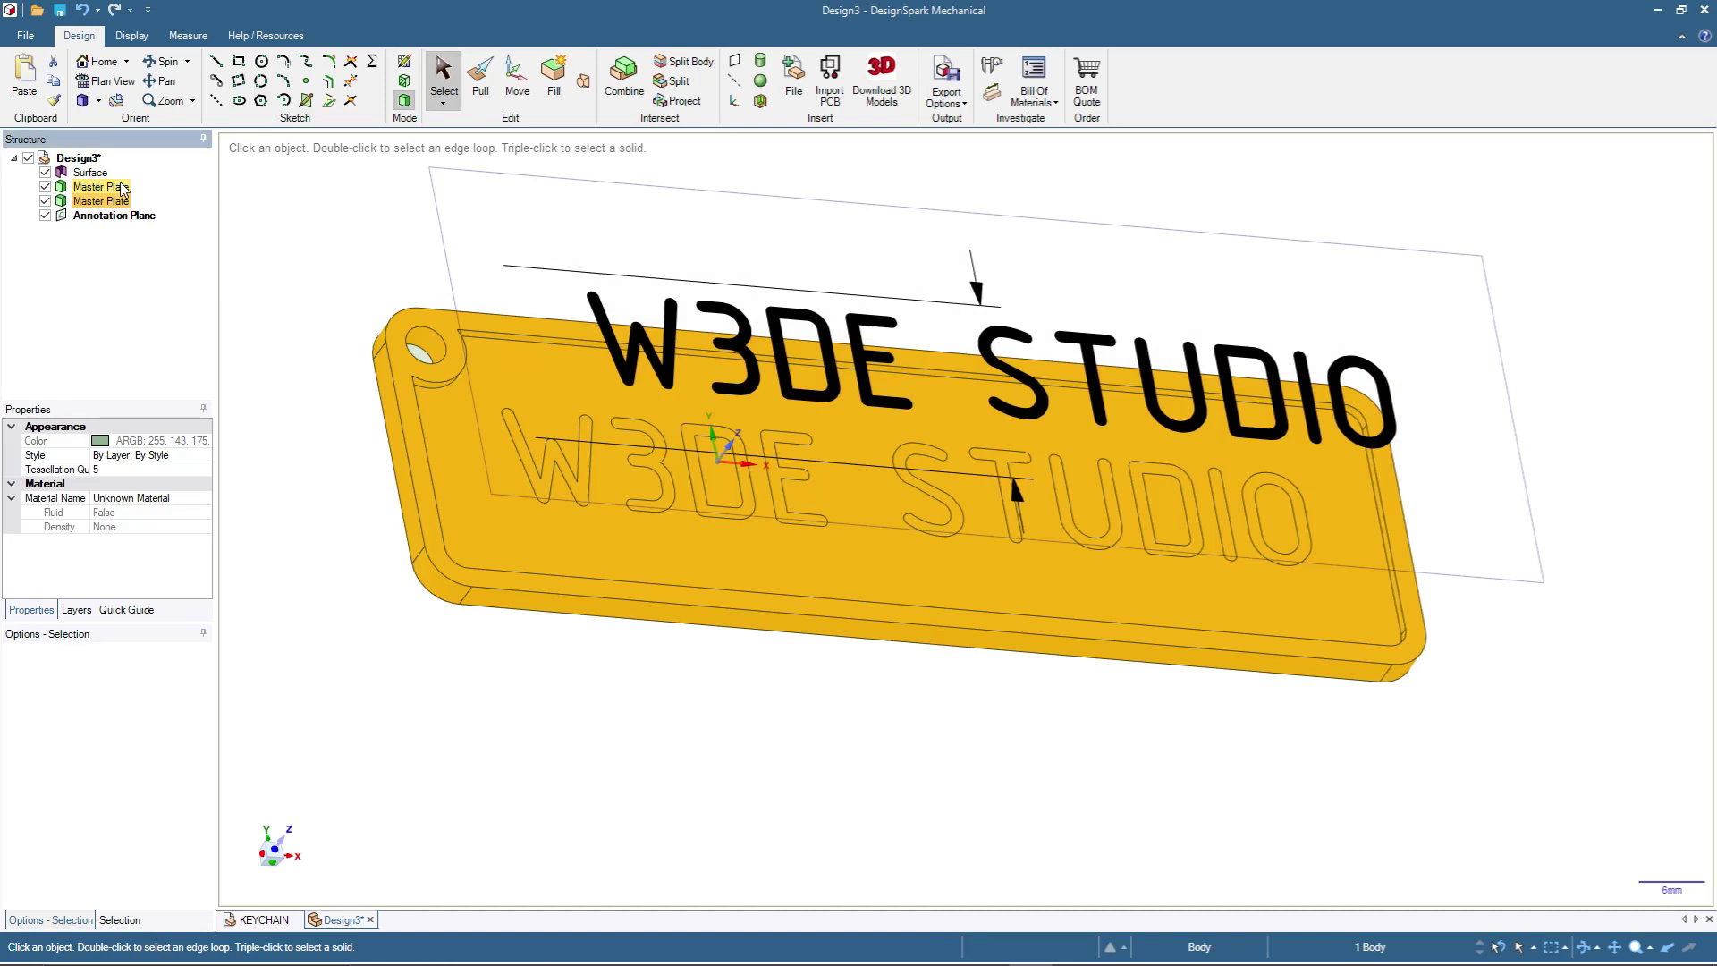
Step: Hide the first Master Plate body in the structure and the annotation plane, leaving the duplicate plate shown
left_click(58, 188, "ctrl")
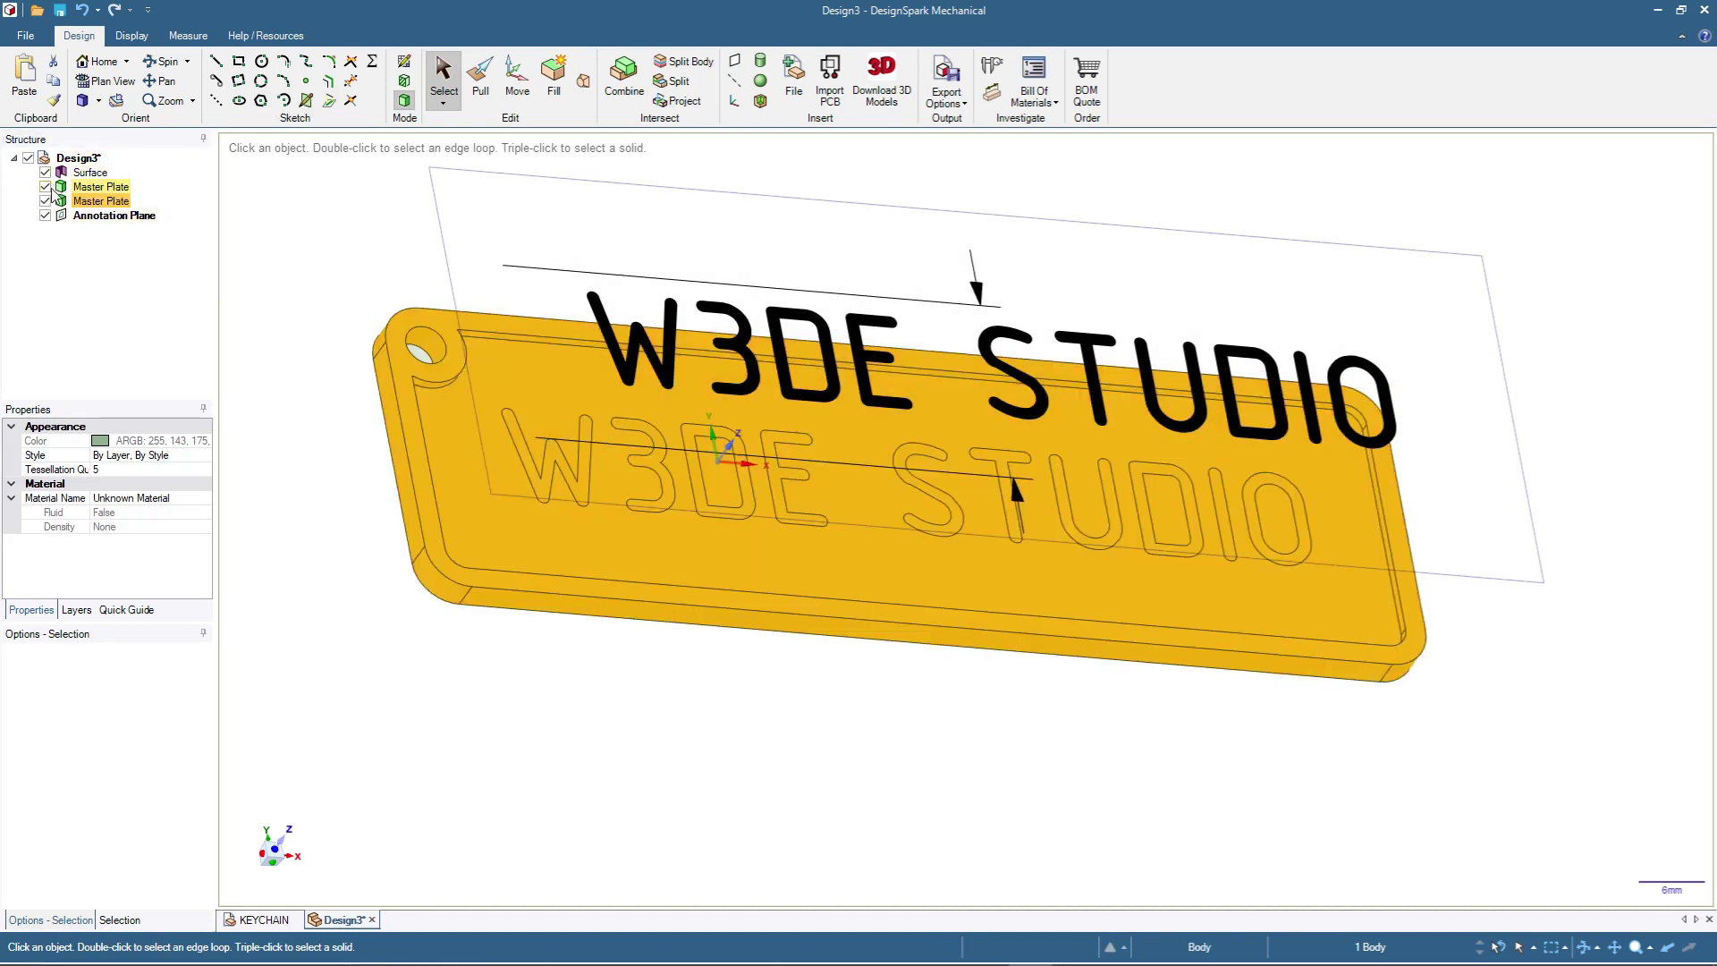
left_click(45, 187)
left_click(81, 218, "ctrl")
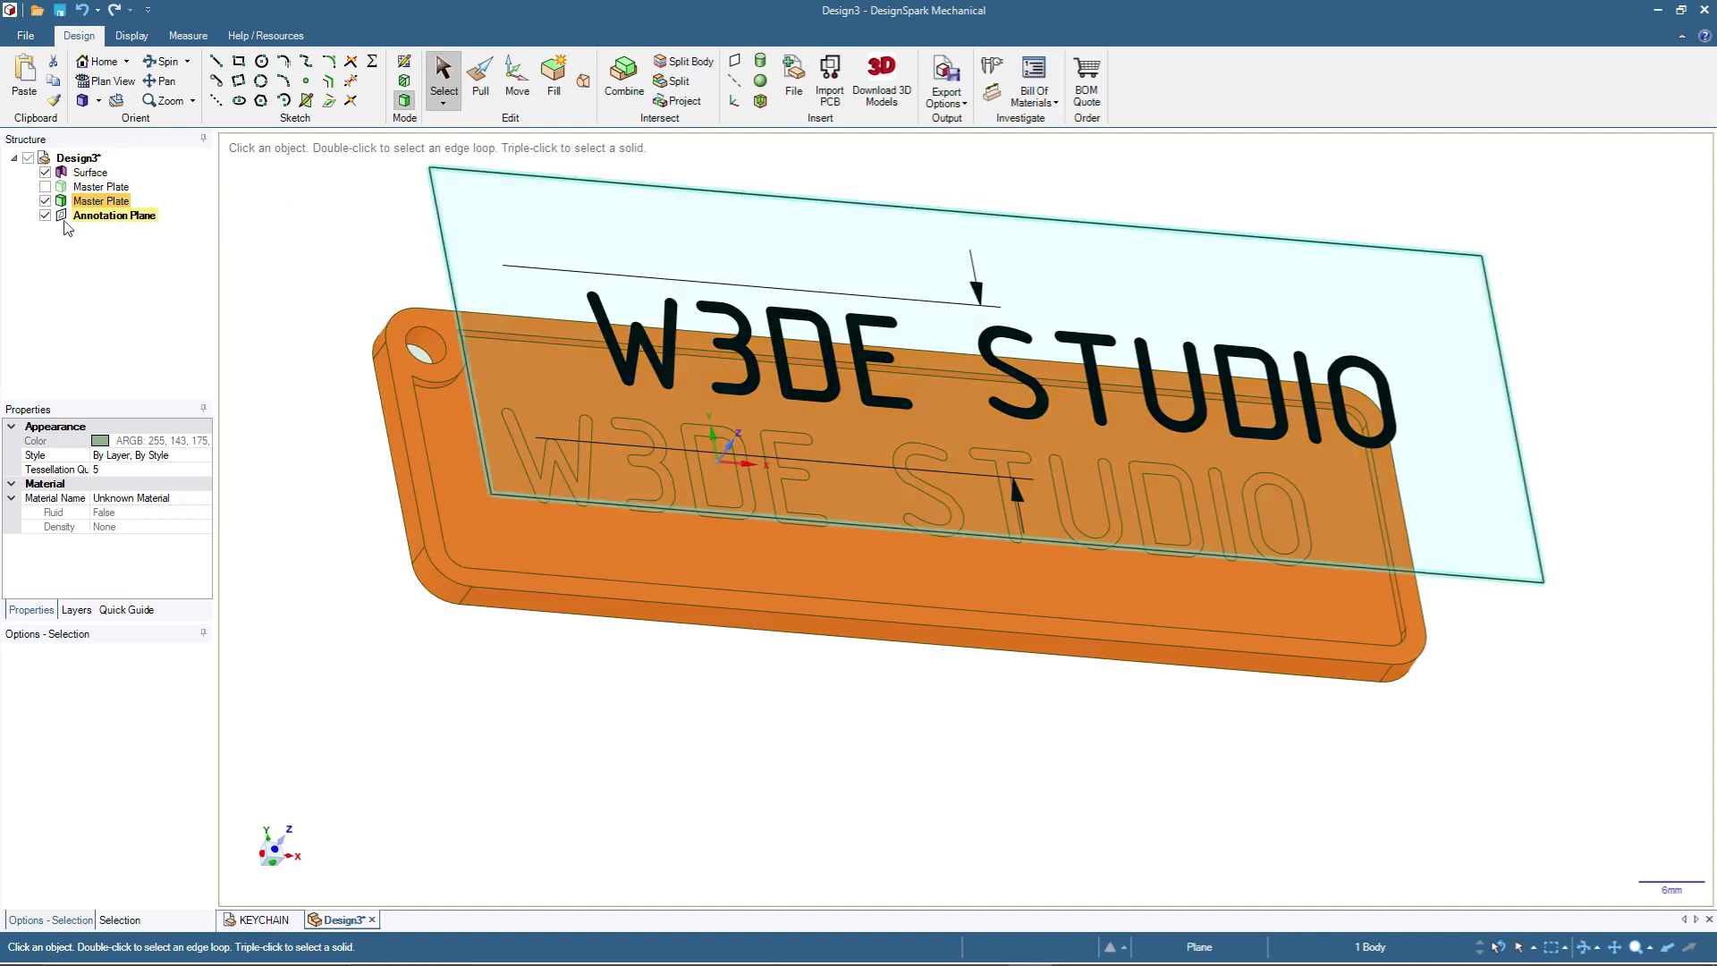
left_click(45, 216)
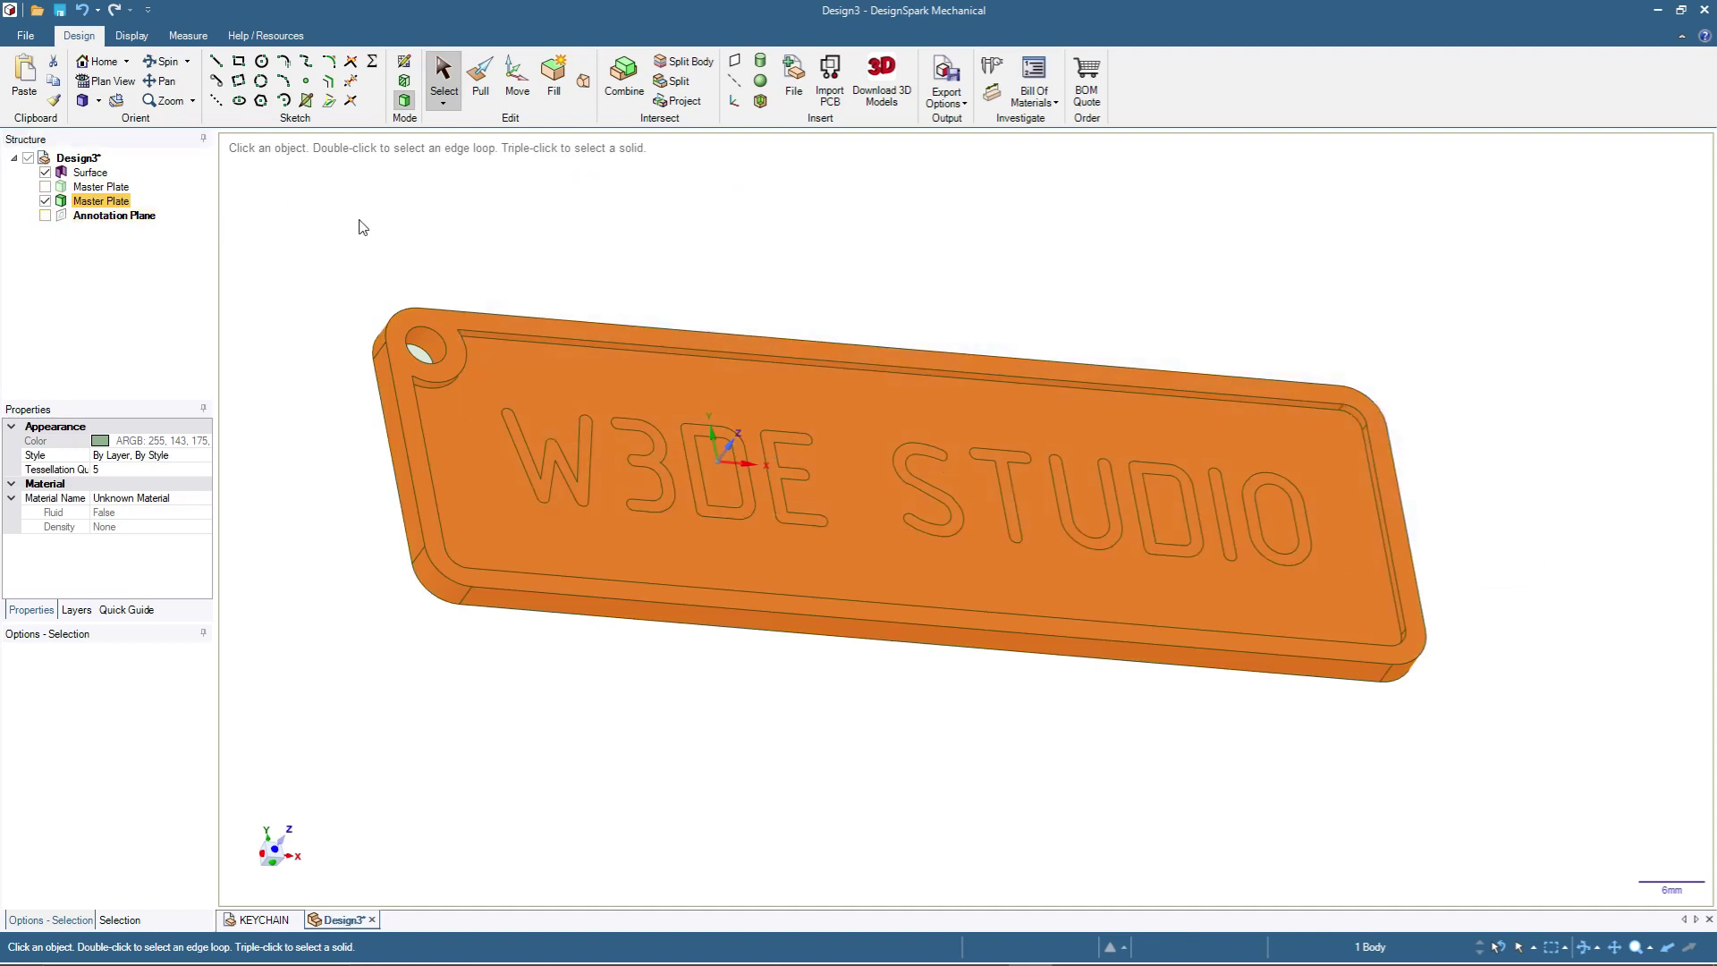
left_click(379, 510)
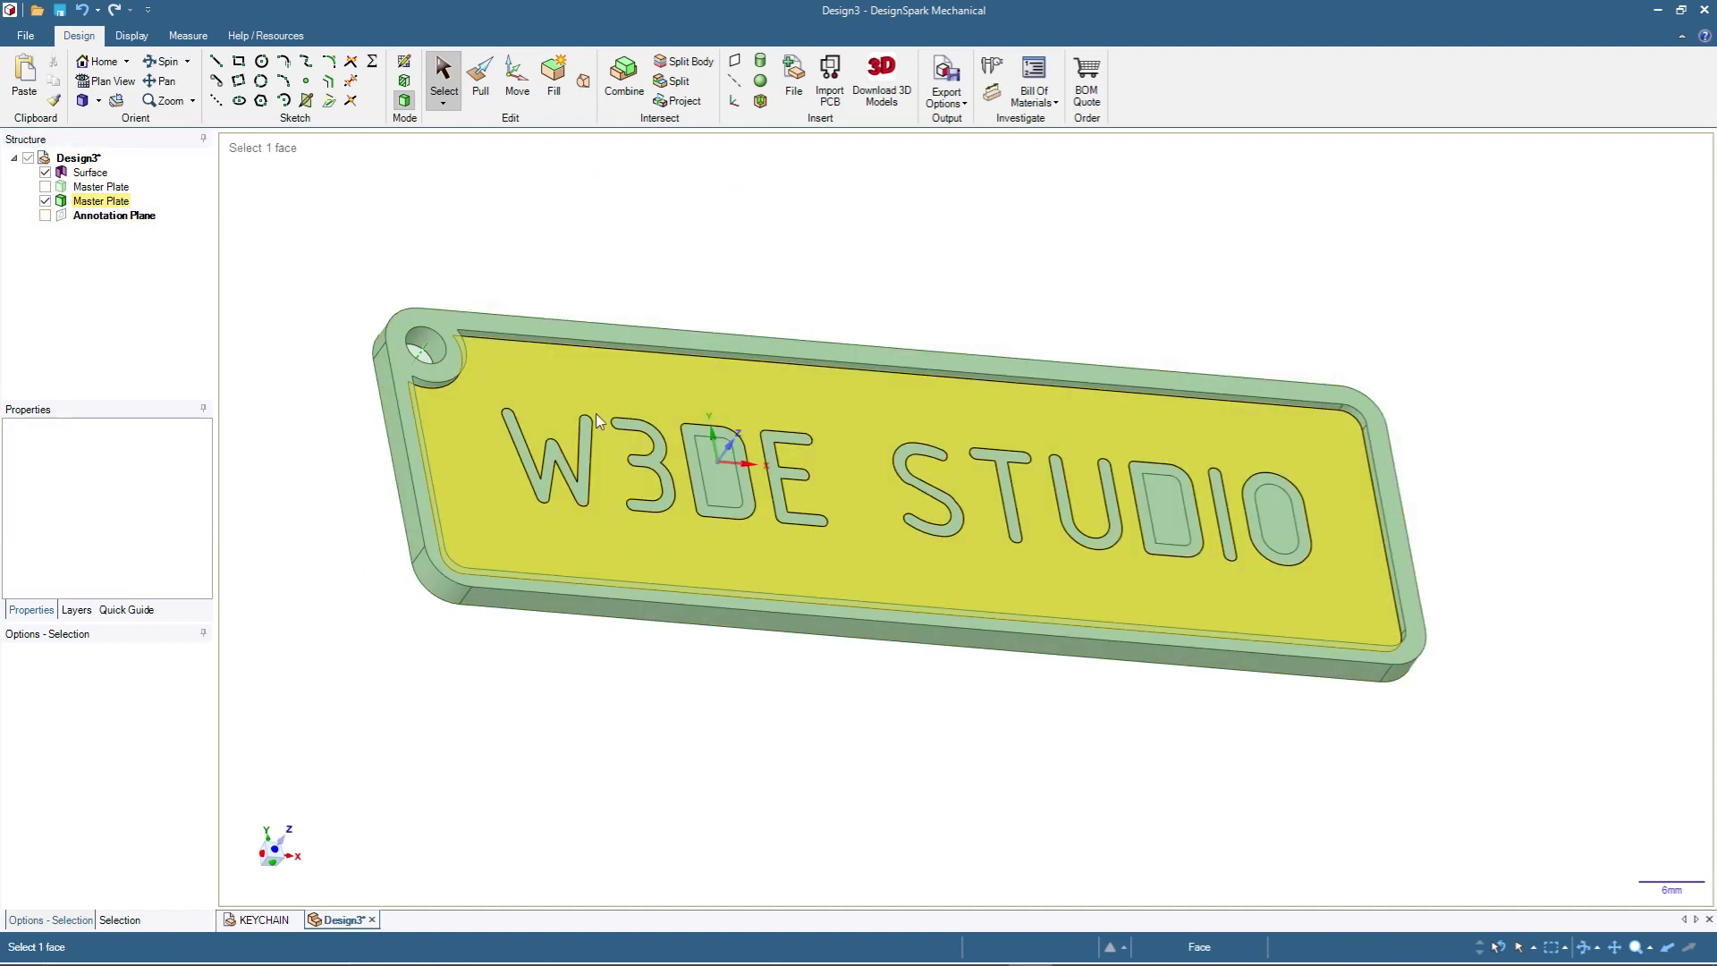
Step: Select the W, 3, D and E letter faces on the plate and pull them outward together
scroll(677, 497, "up", 2)
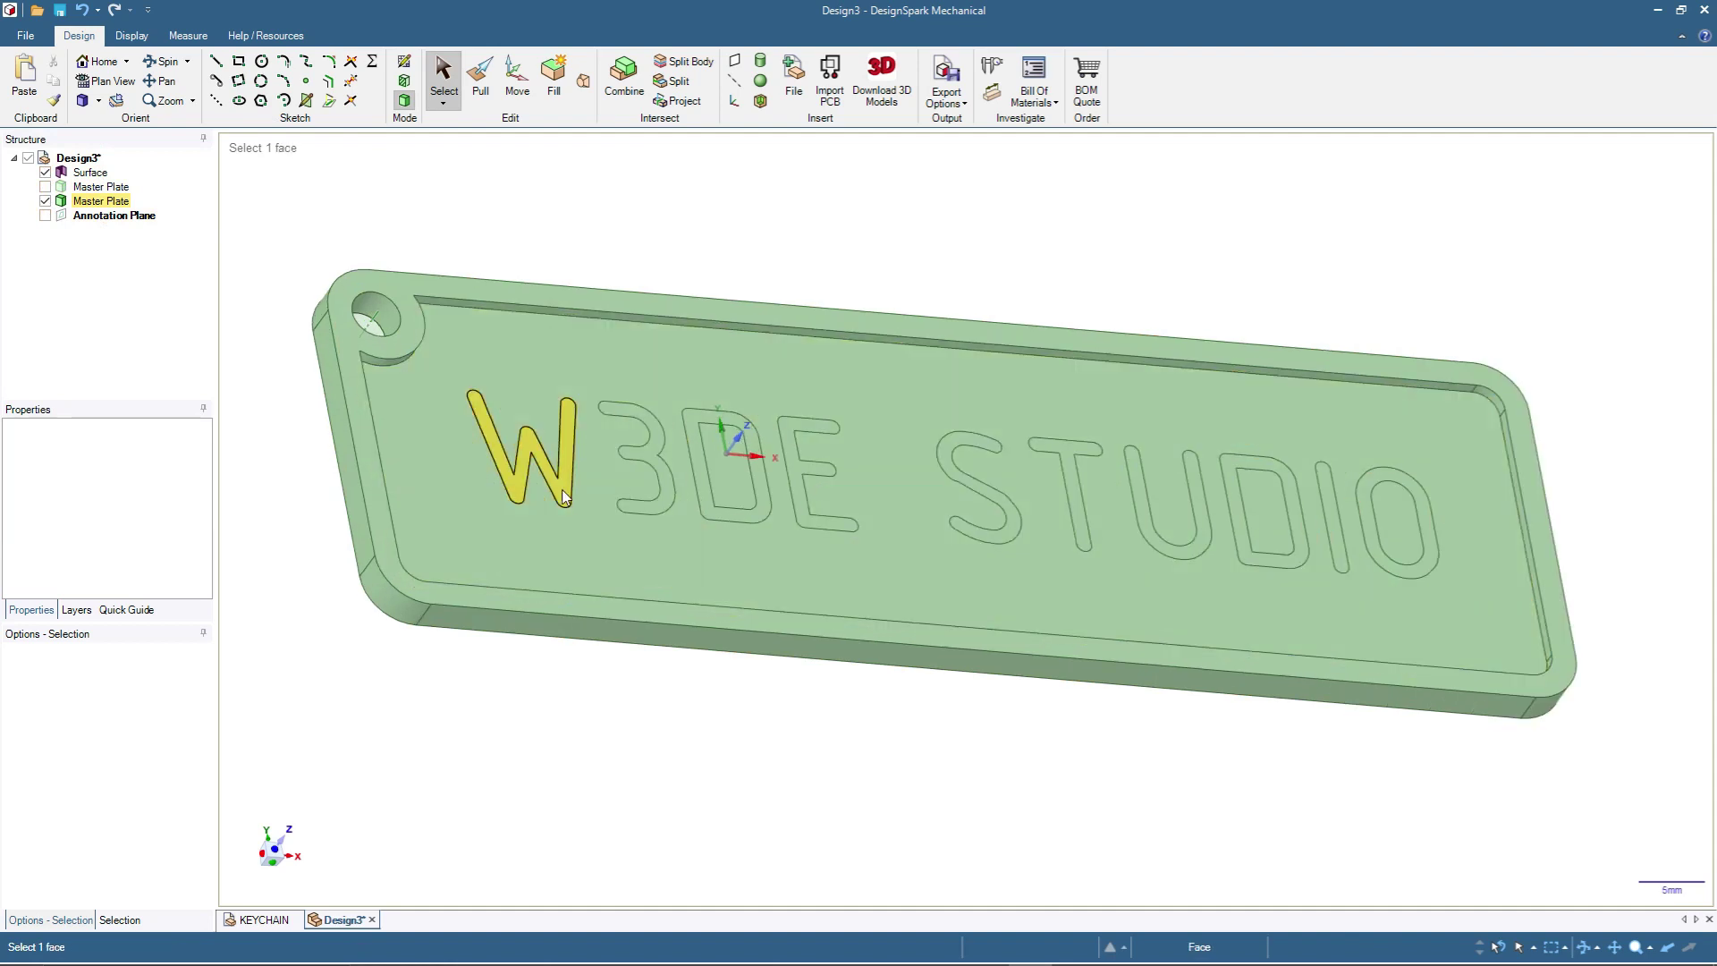
key("ctrl")
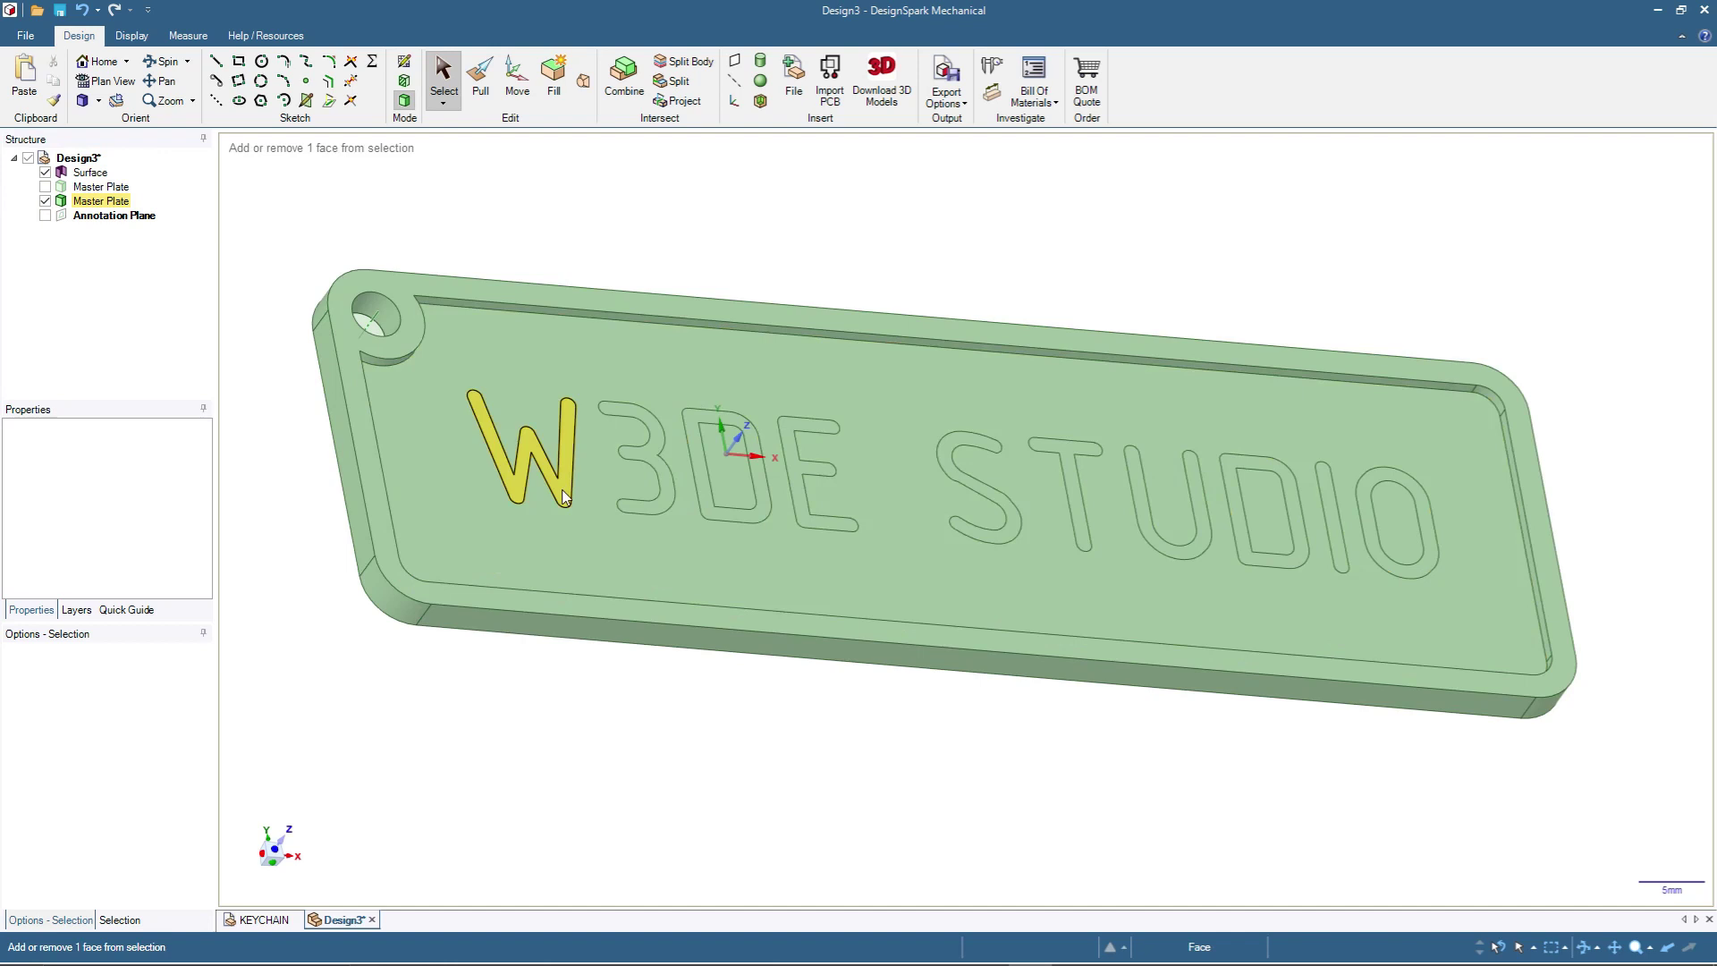
left_click(561, 490, "ctrl")
left_click(652, 454, "ctrl")
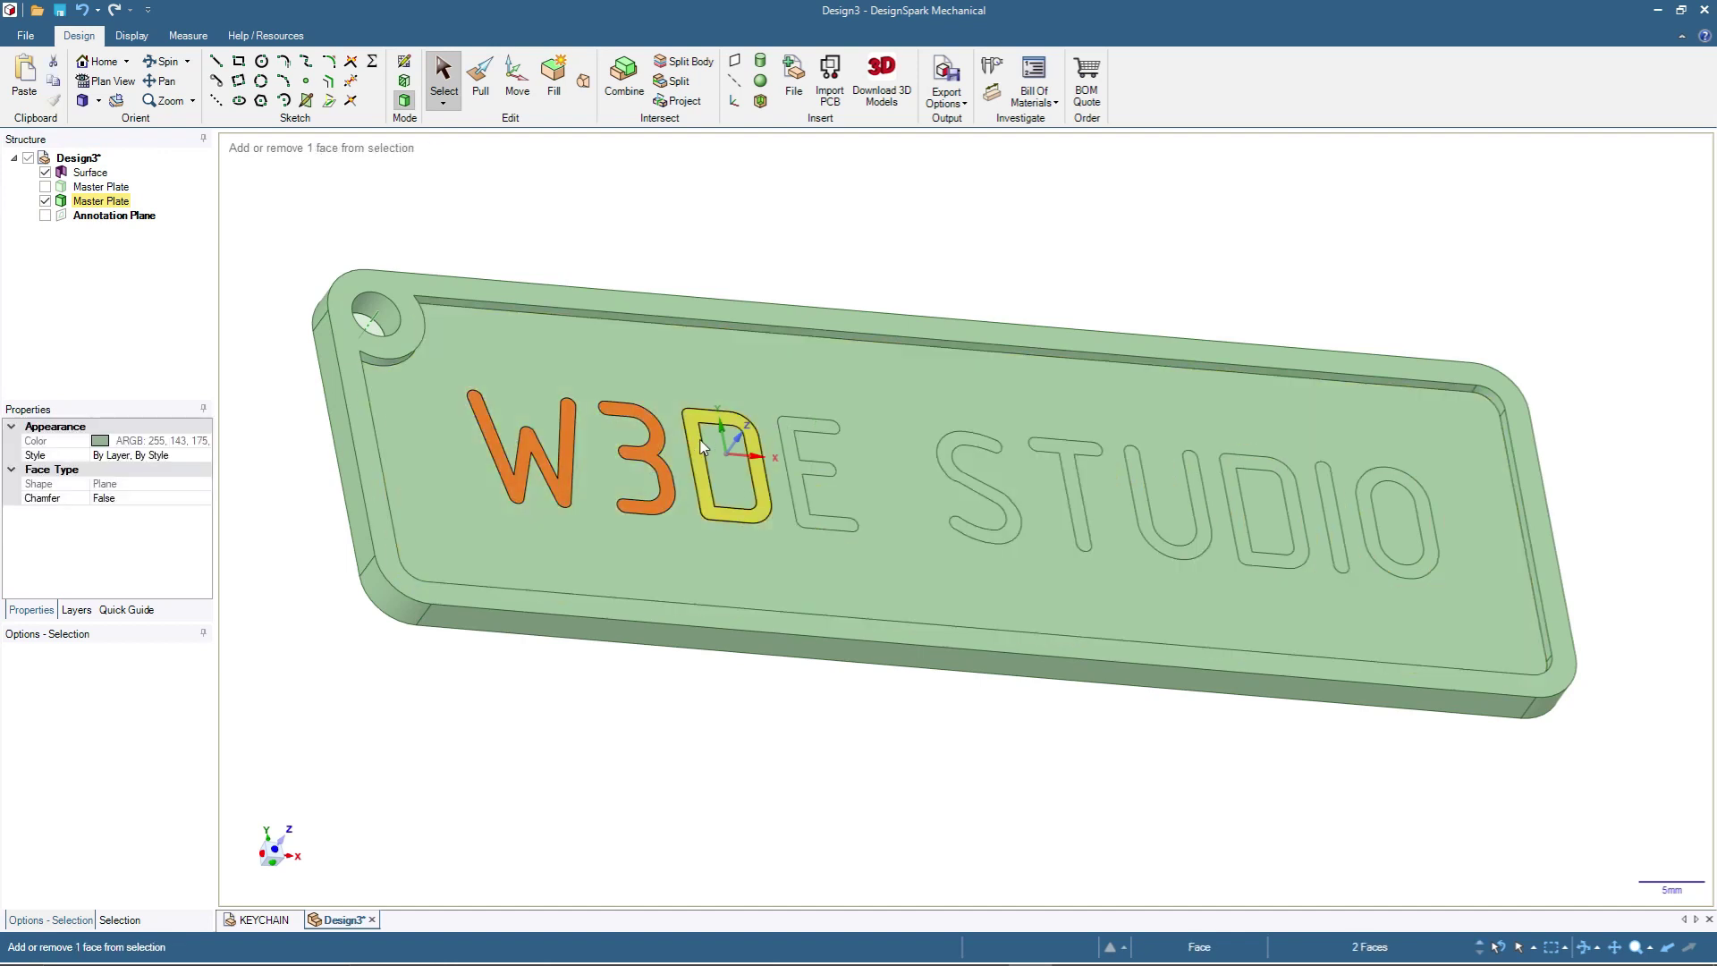
left_click(702, 447, "ctrl")
left_click(799, 474, "ctrl")
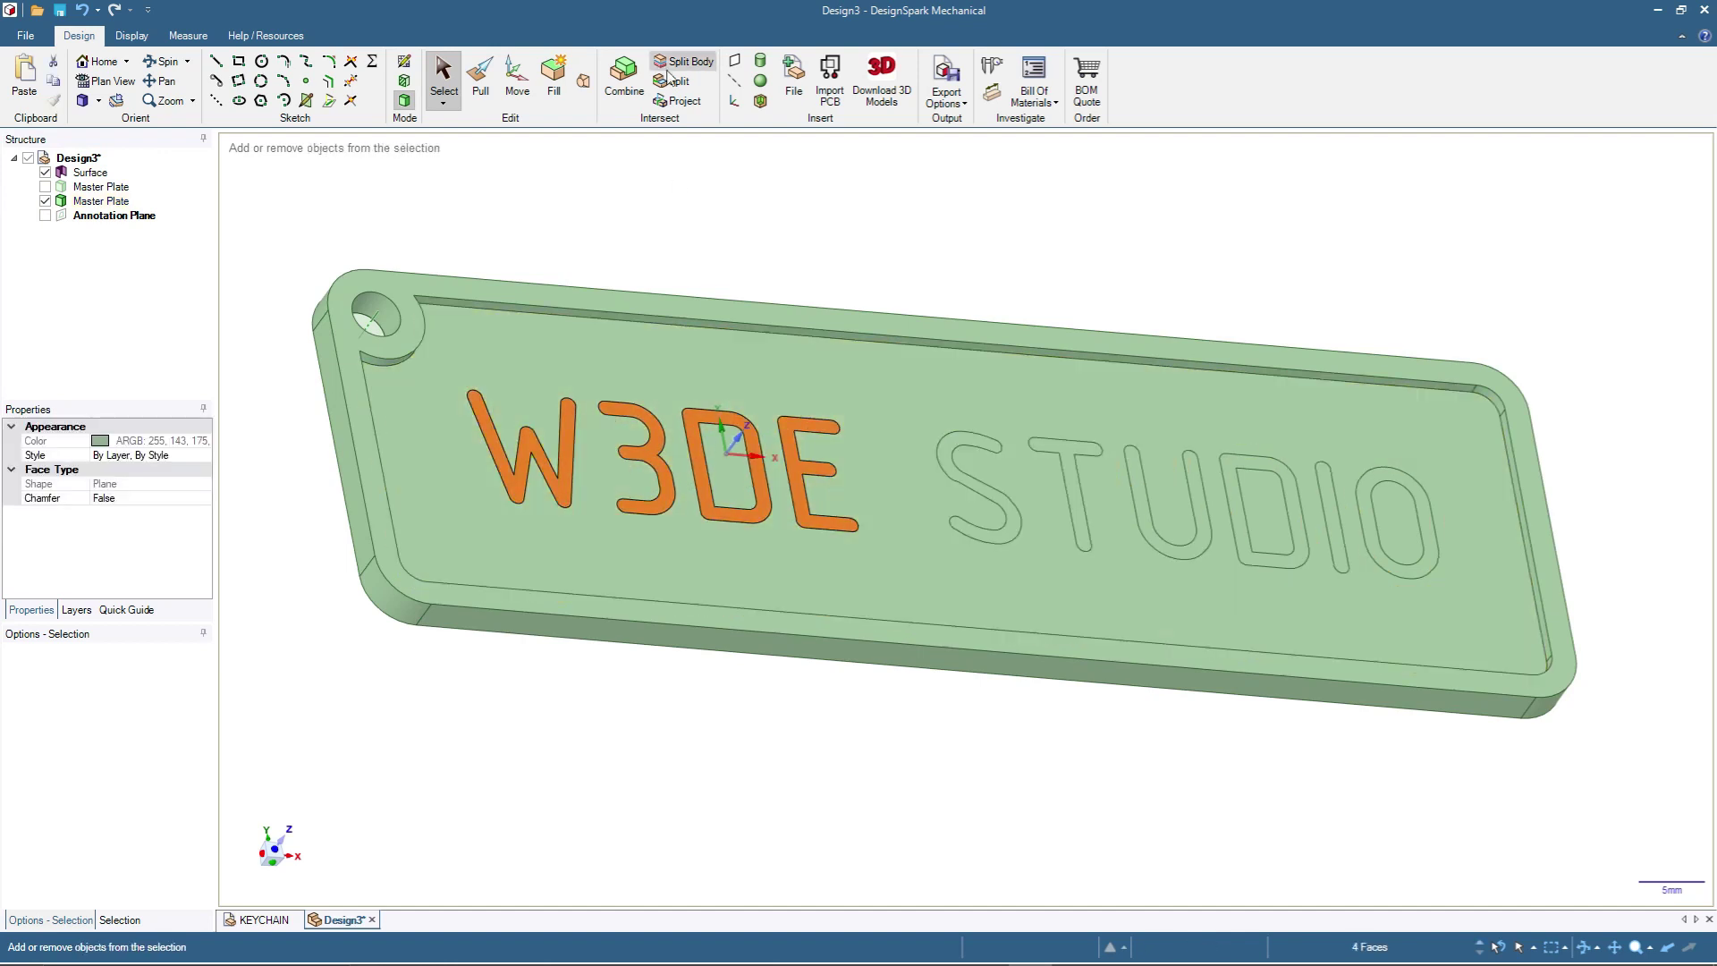
left_click(480, 79)
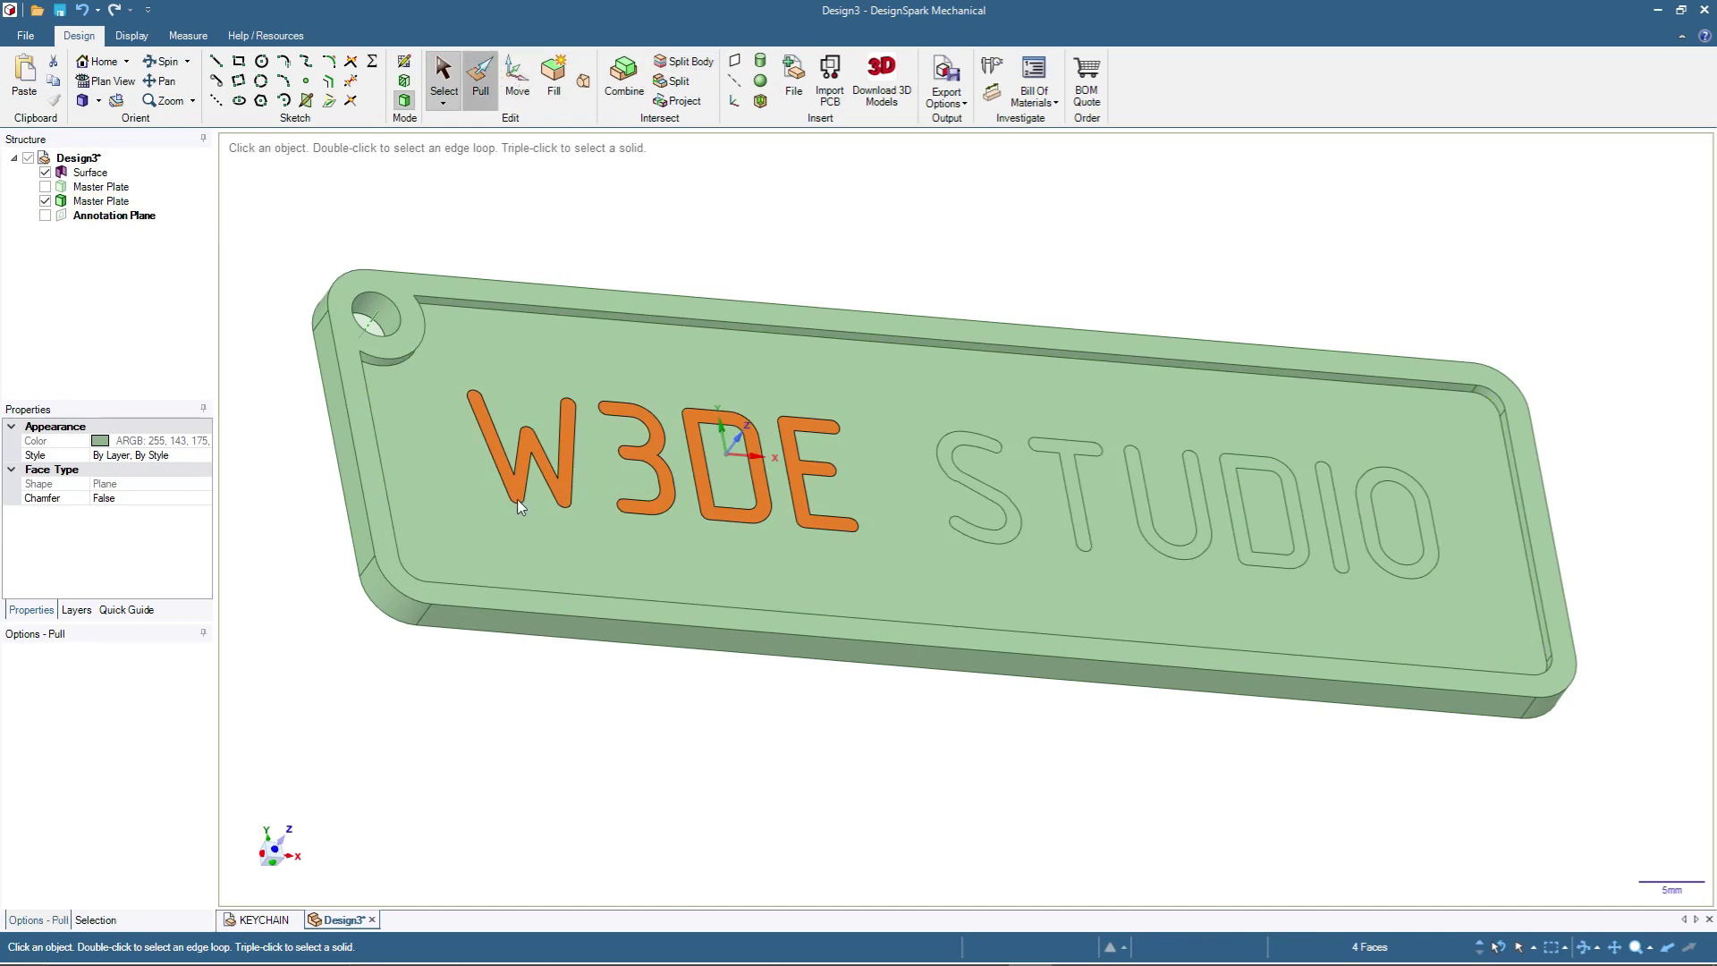
left_click_drag(564, 498, 674, 454)
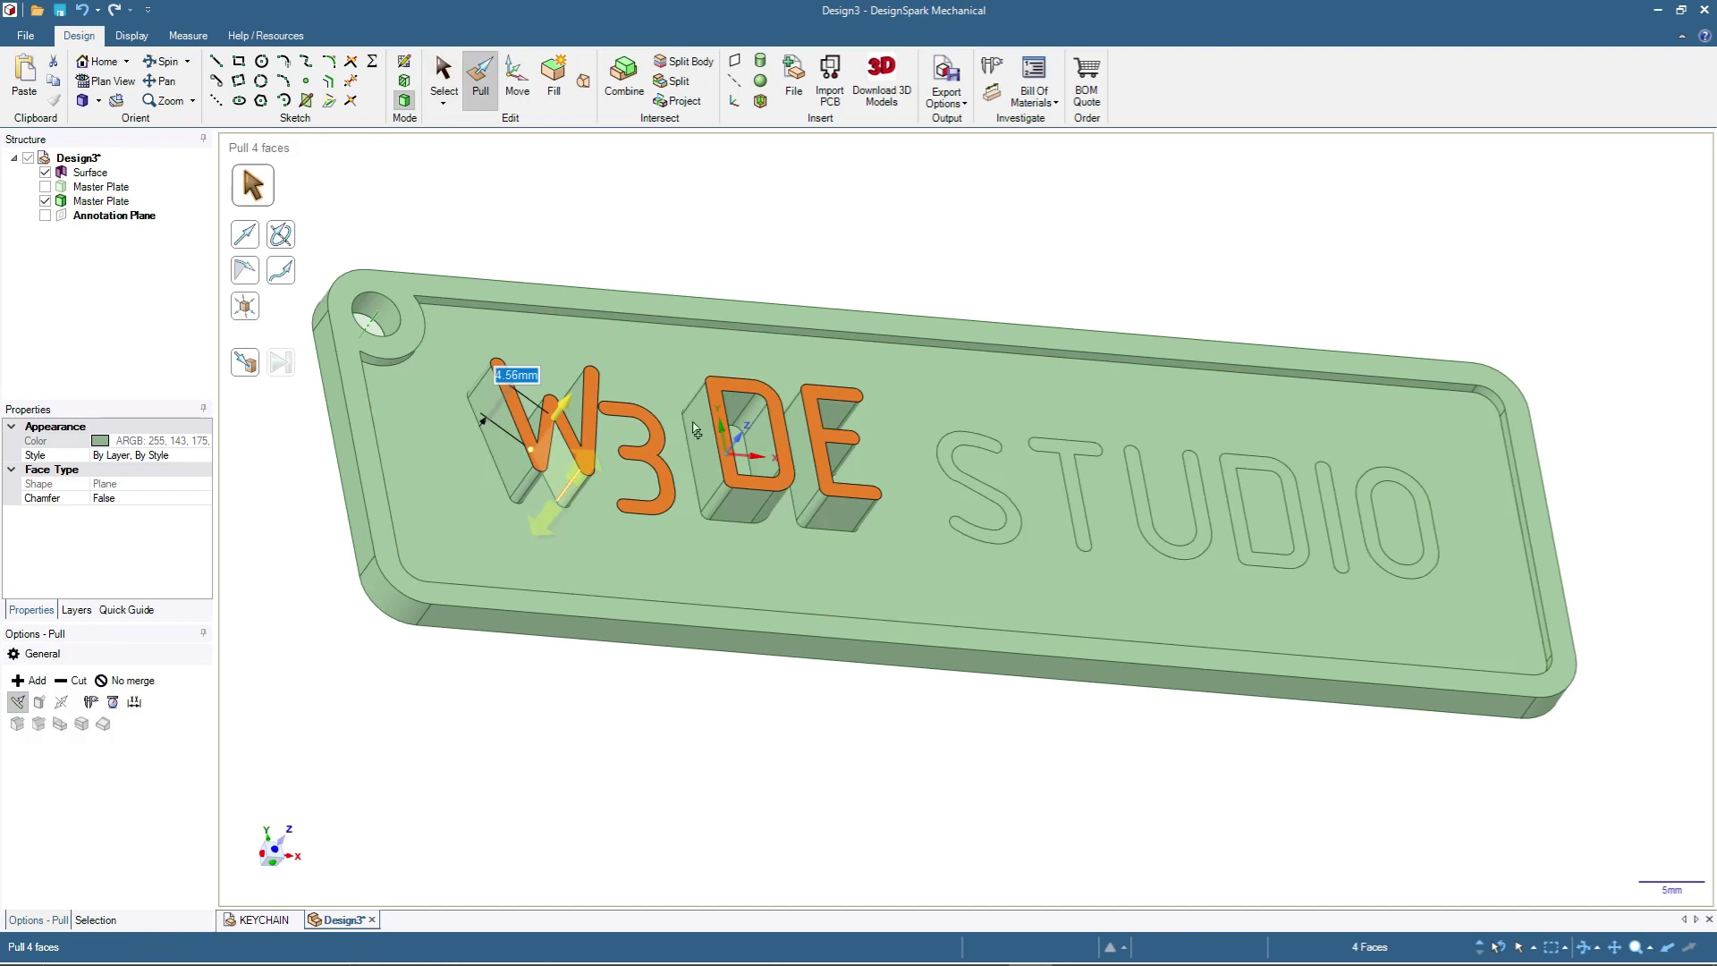
left_click(728, 268)
Step: Try to pull the face of the digit 3 outward on its own
scroll(684, 369, "up", 3)
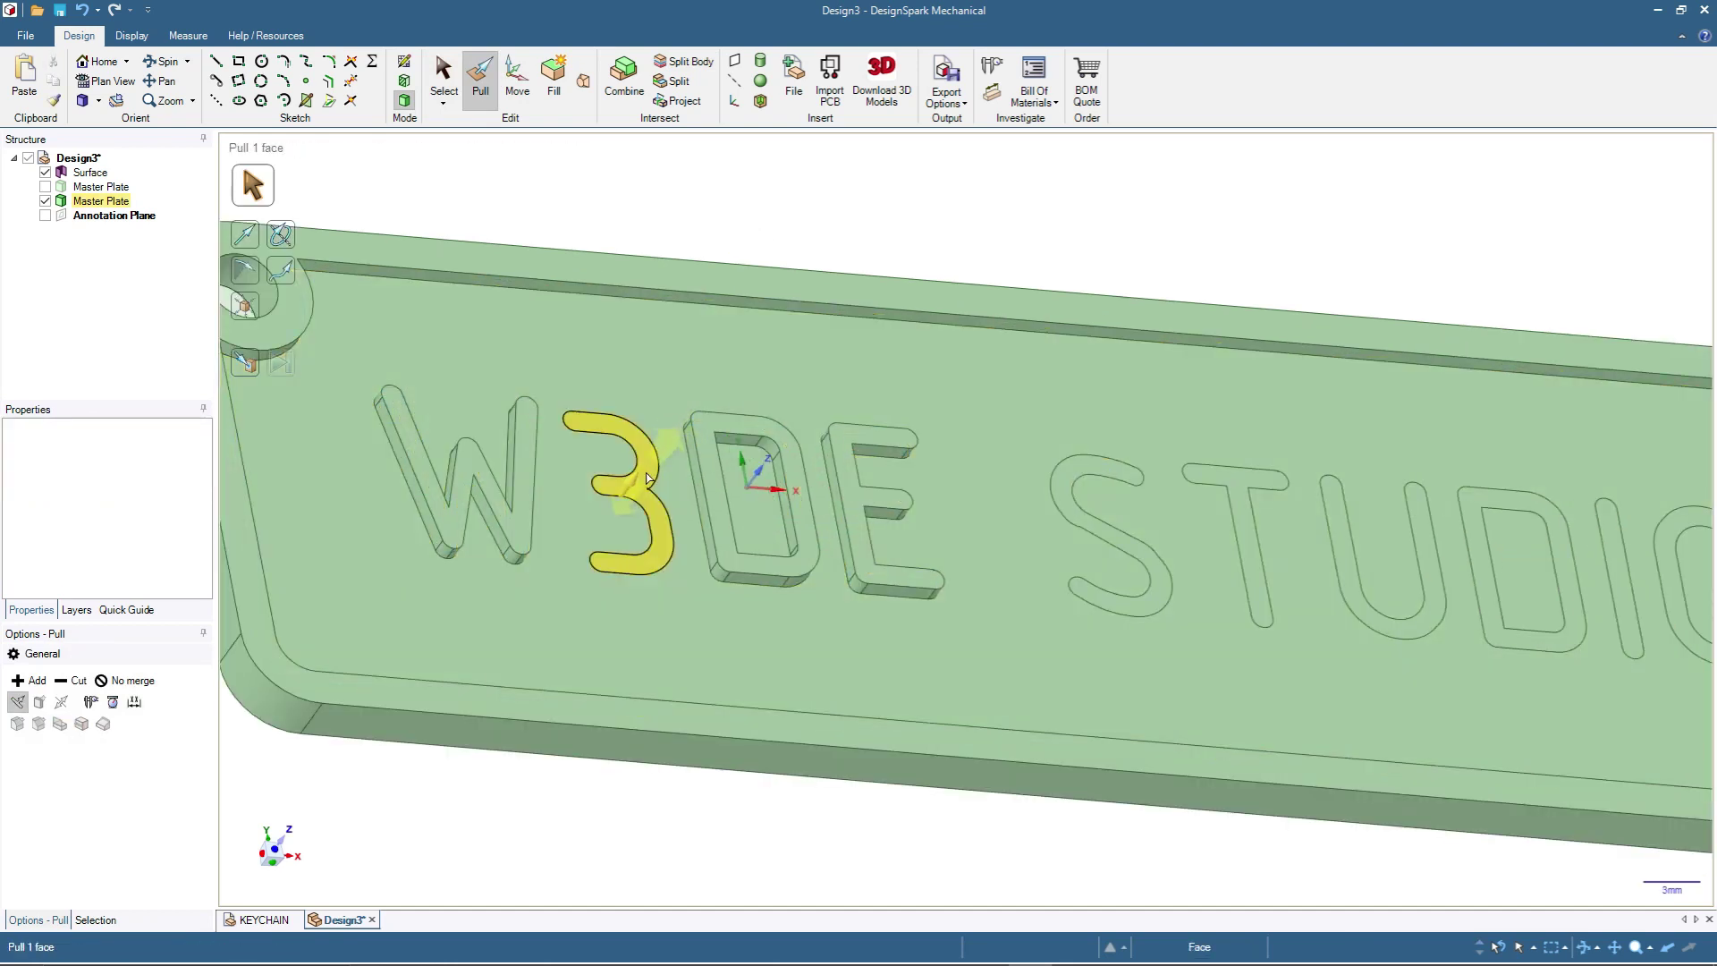
left_click(639, 489)
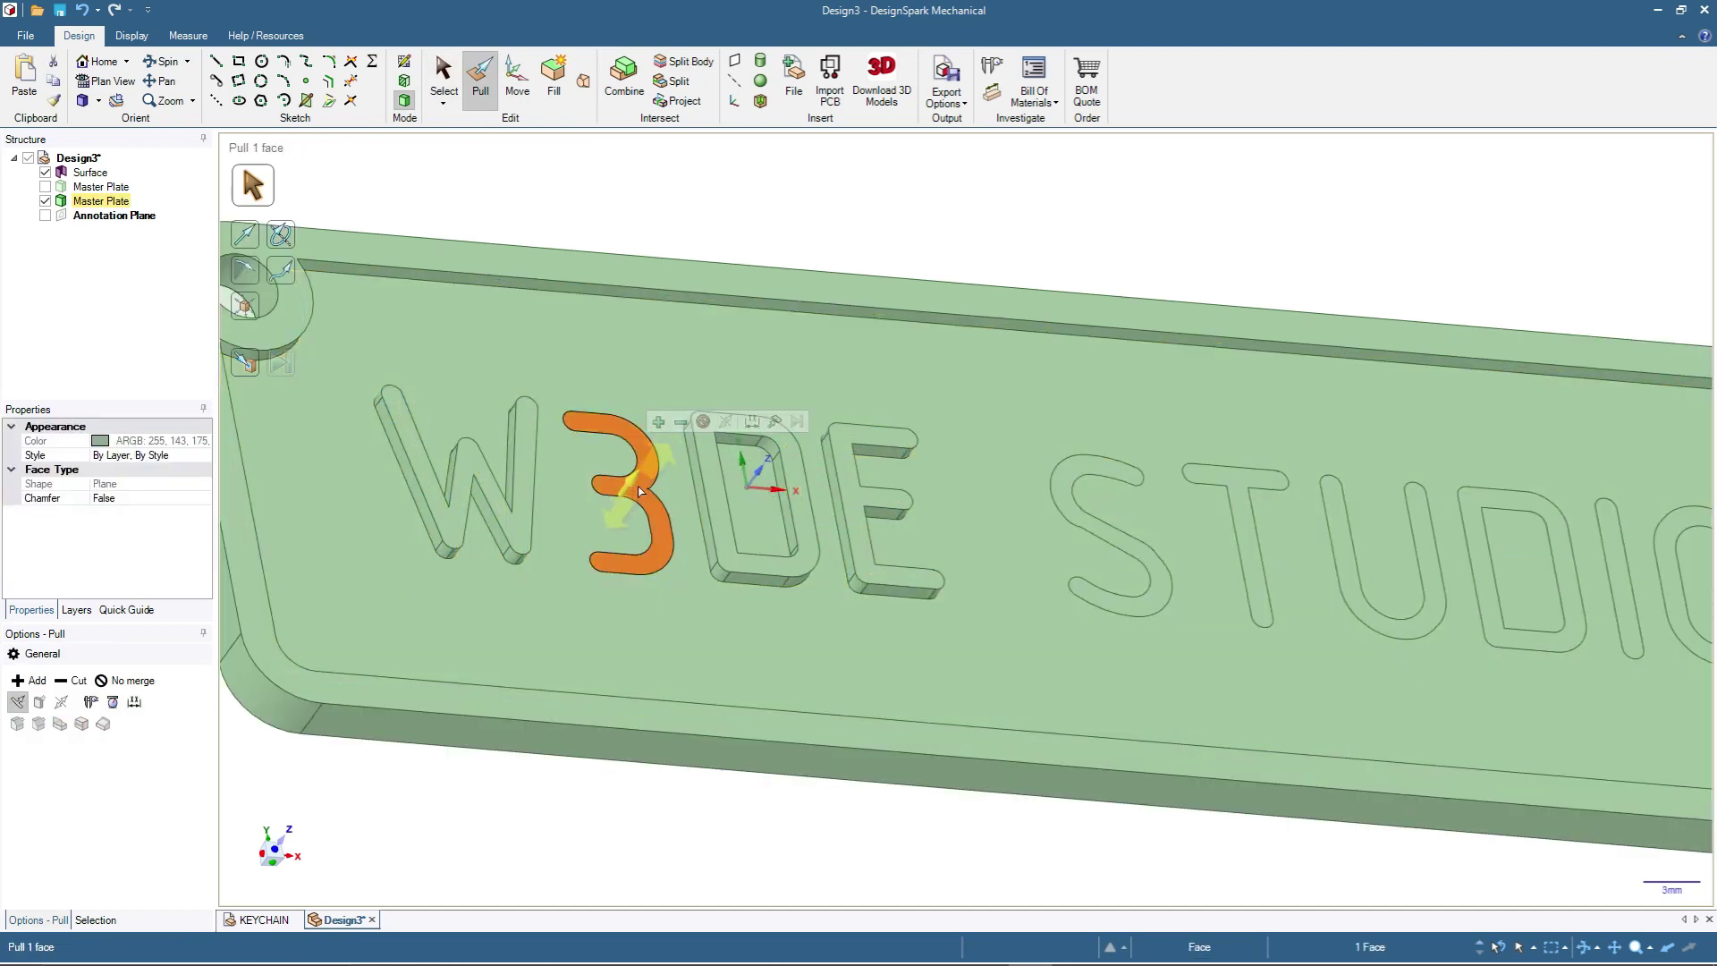
left_click_drag(654, 464, 666, 466)
left_click_drag(715, 393, 726, 376)
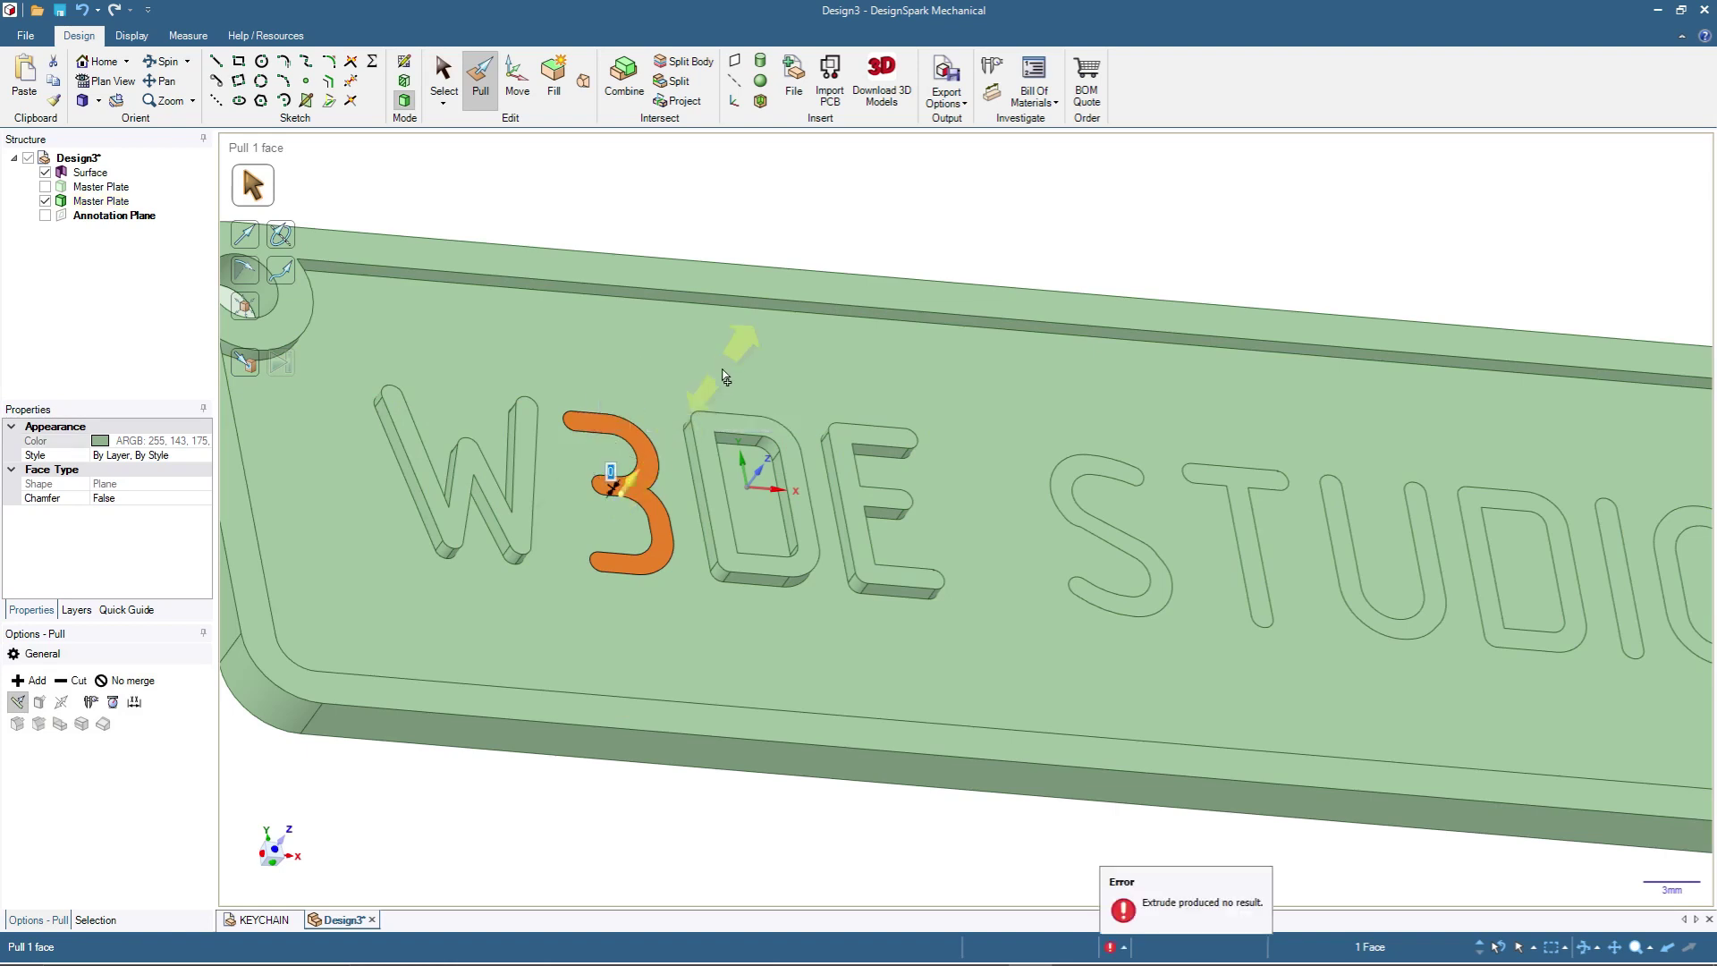
key("Escape")
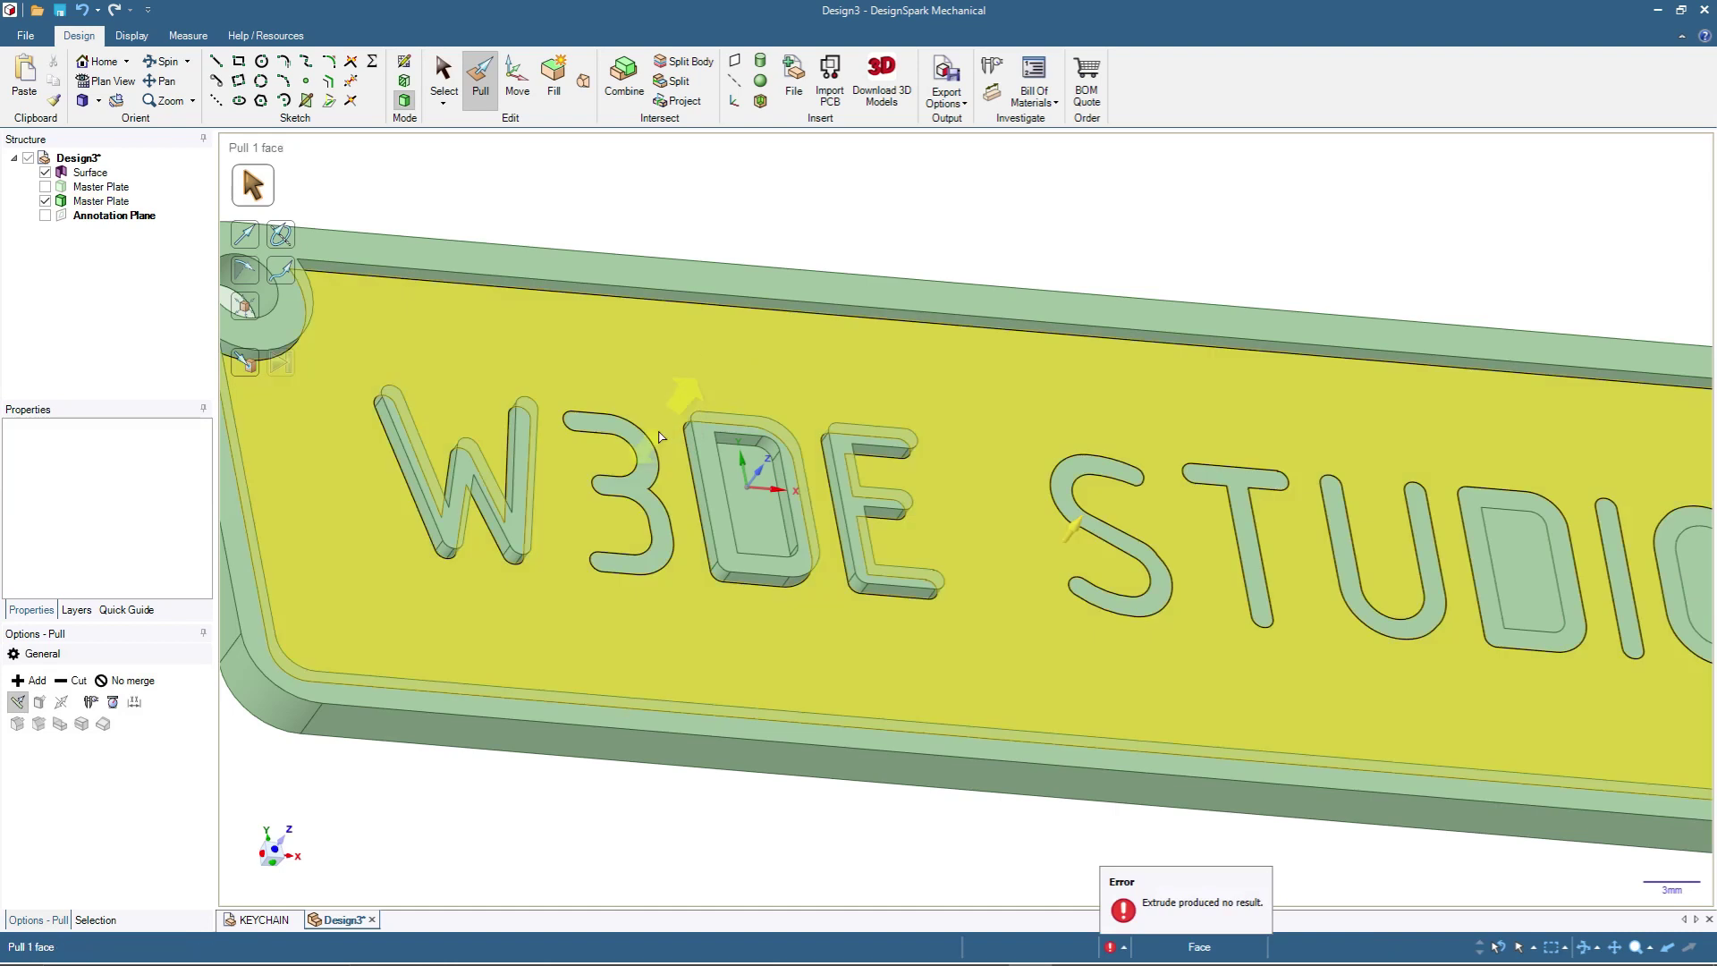
Step: Delete the two edges of the tiny loop at the inner notch of the digit 3's outline
scroll(626, 595, "up", 5)
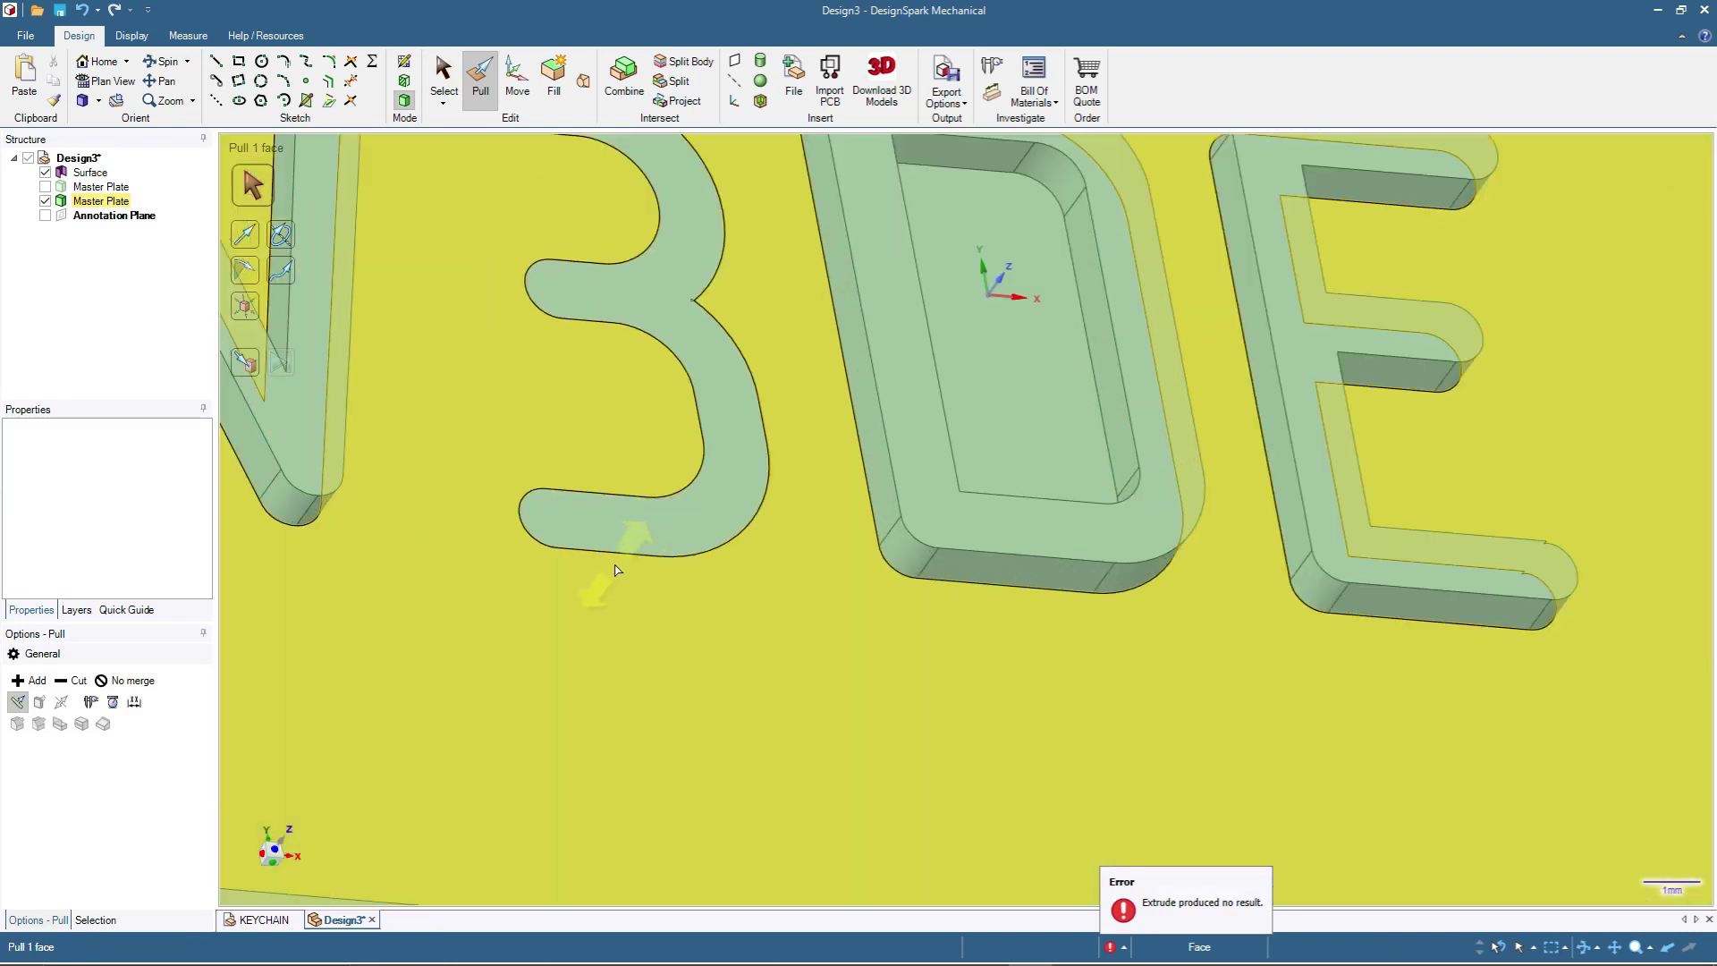
scroll(677, 293, "up", 2)
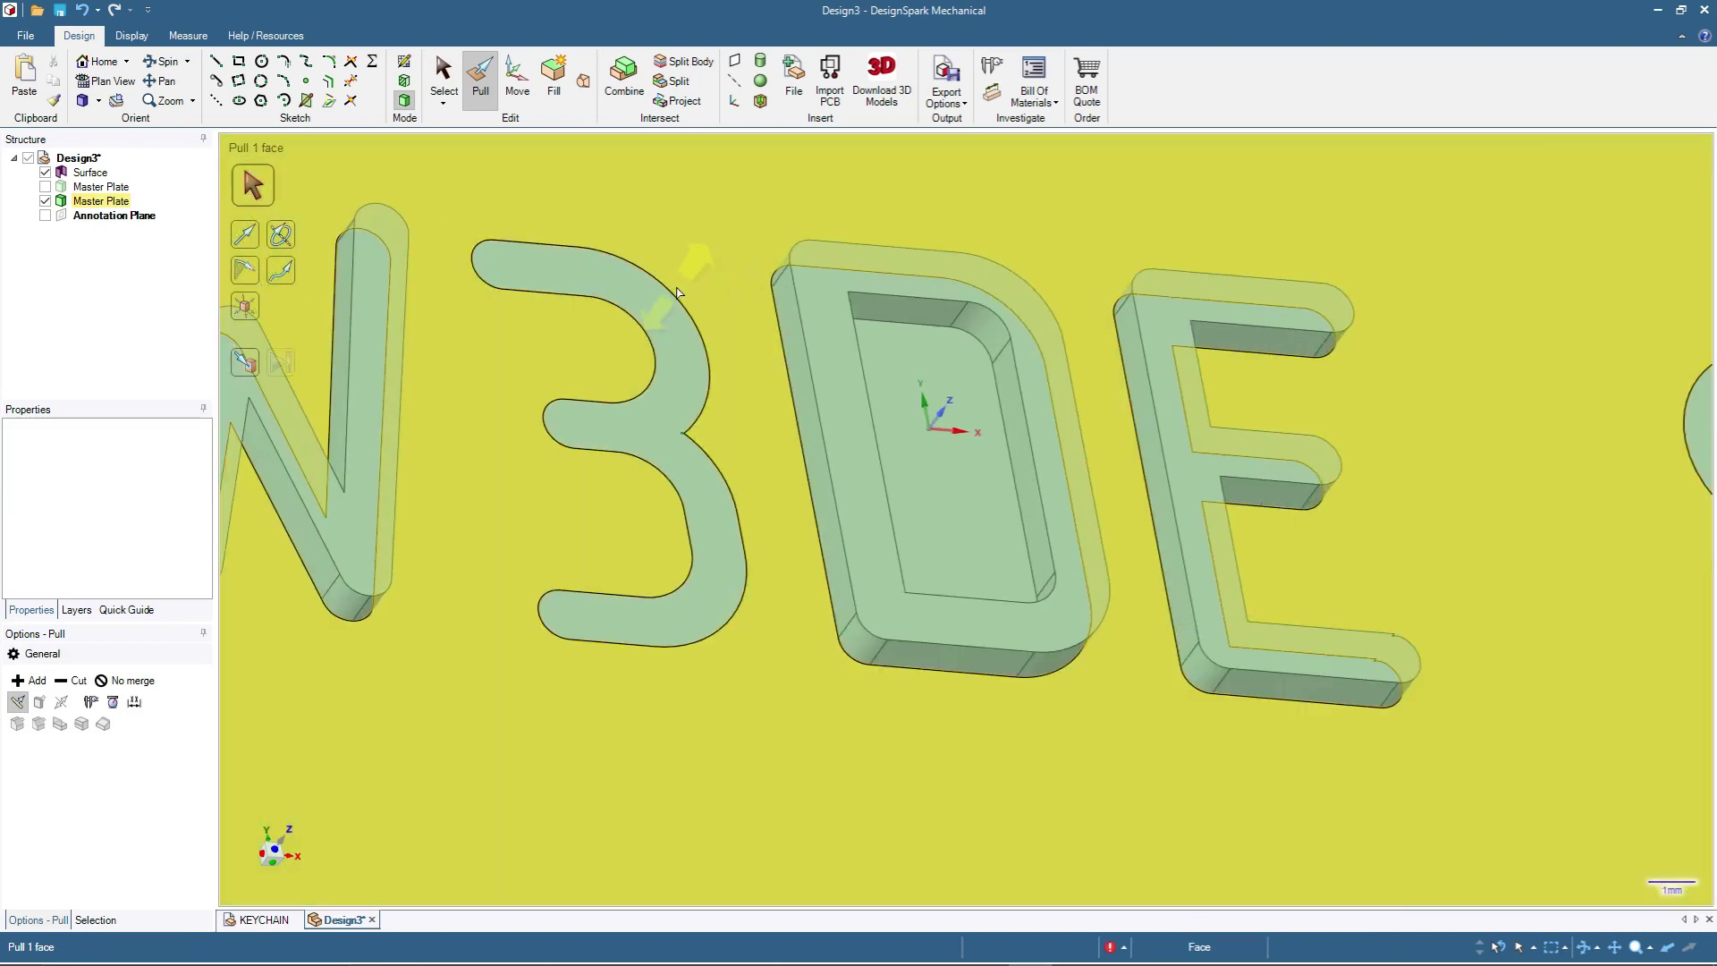
key("v")
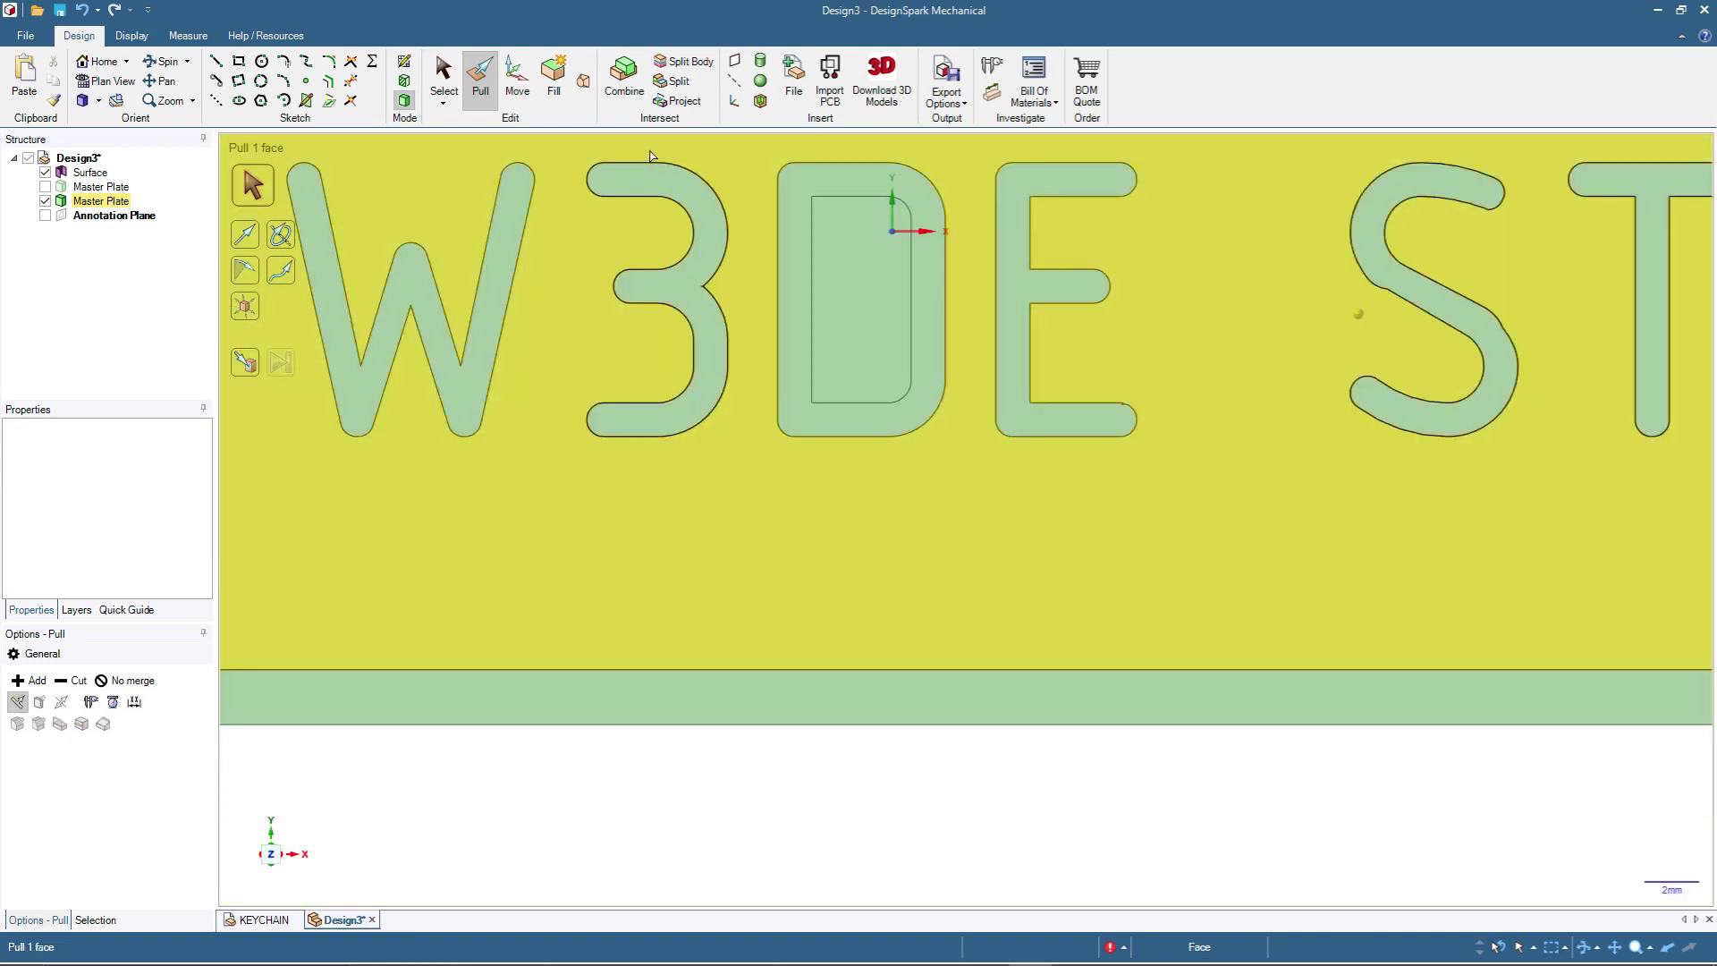
scroll(652, 153, "up", 3)
scroll(775, 429, "up", 3)
scroll(774, 519, "up", 3)
left_click(836, 516)
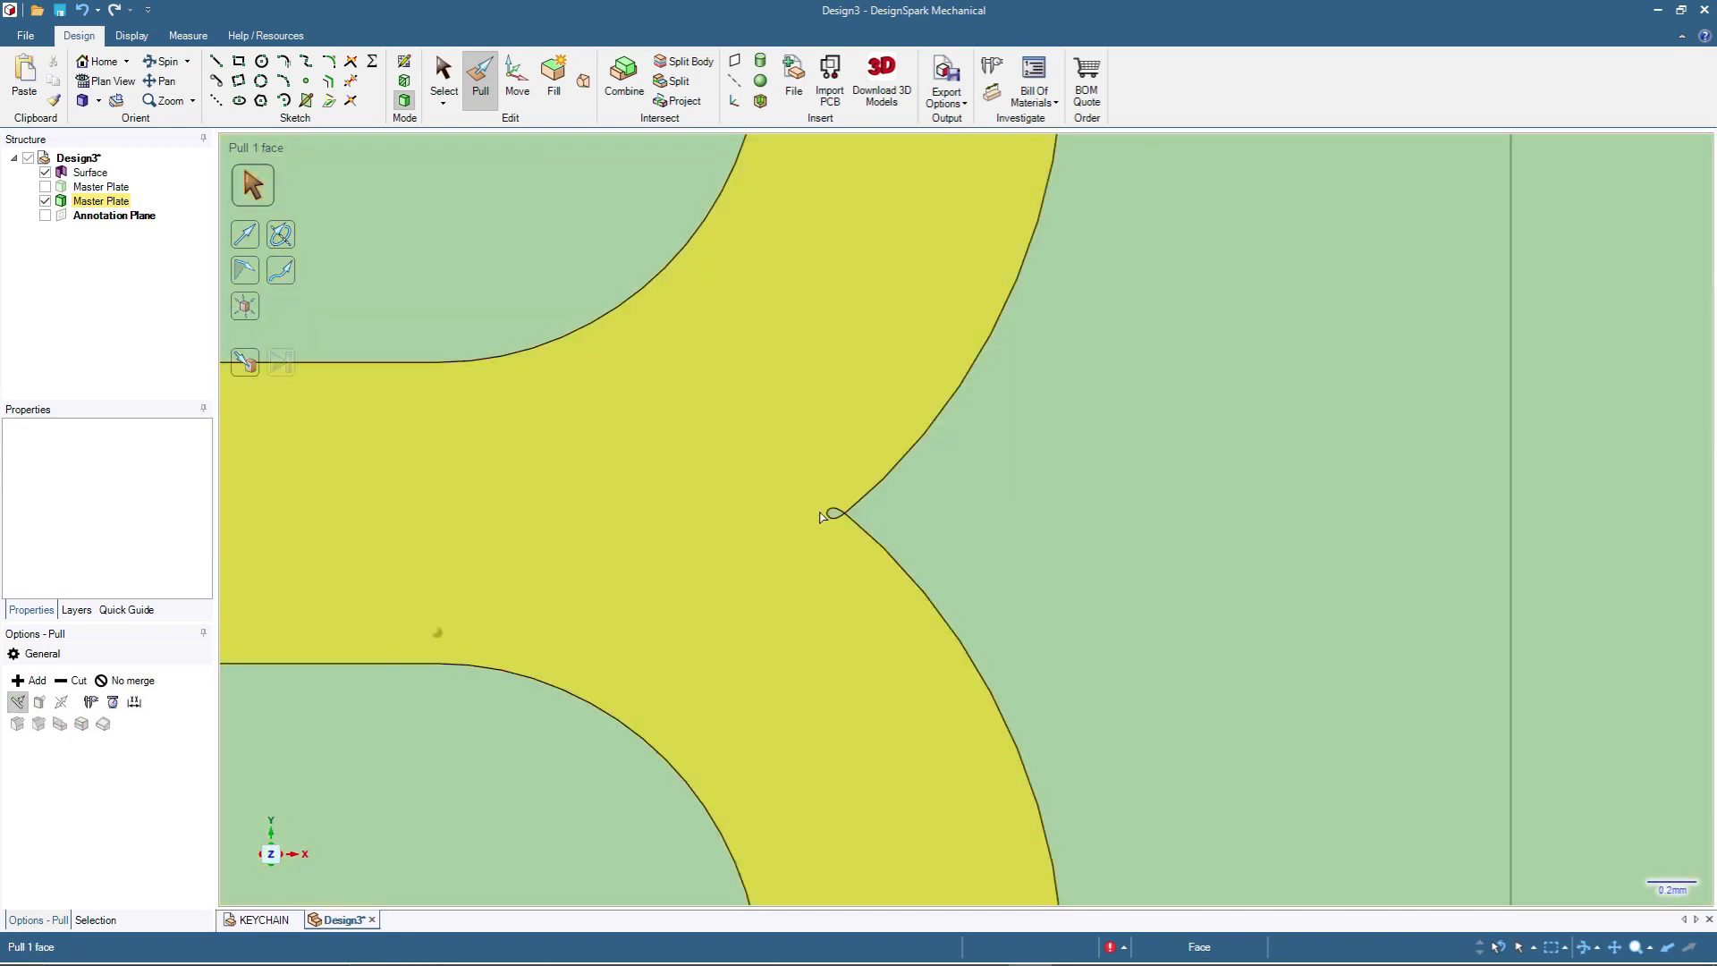
scroll(837, 517, "up", 4)
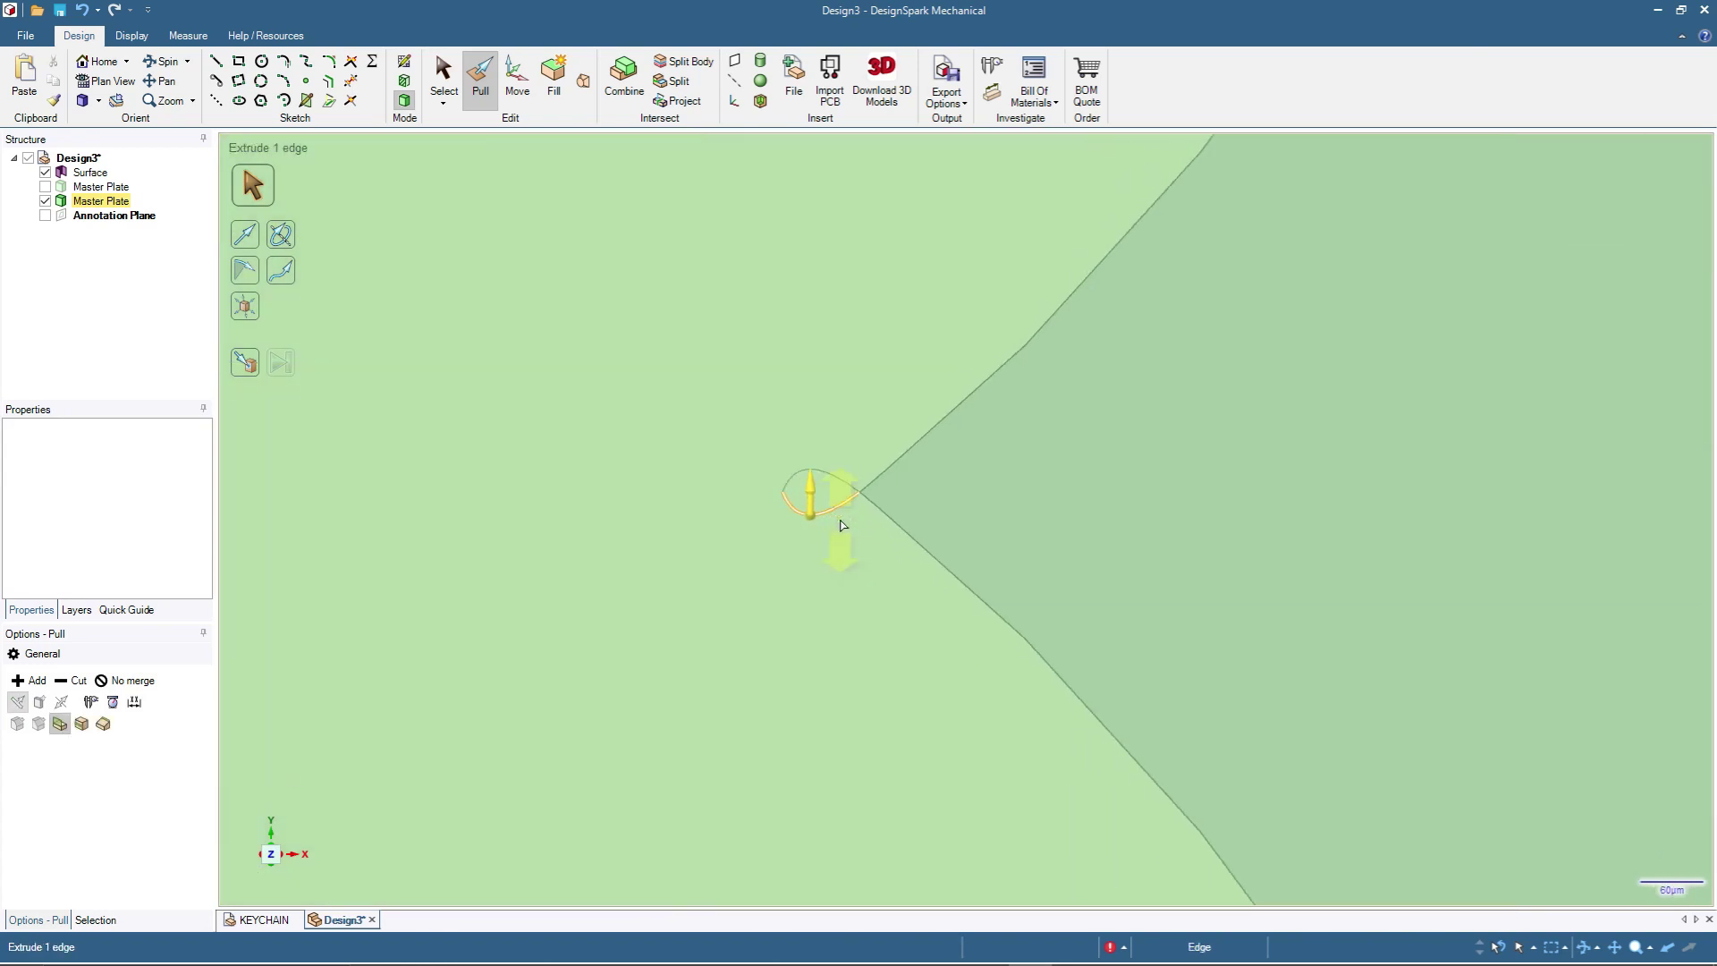
left_click(840, 525)
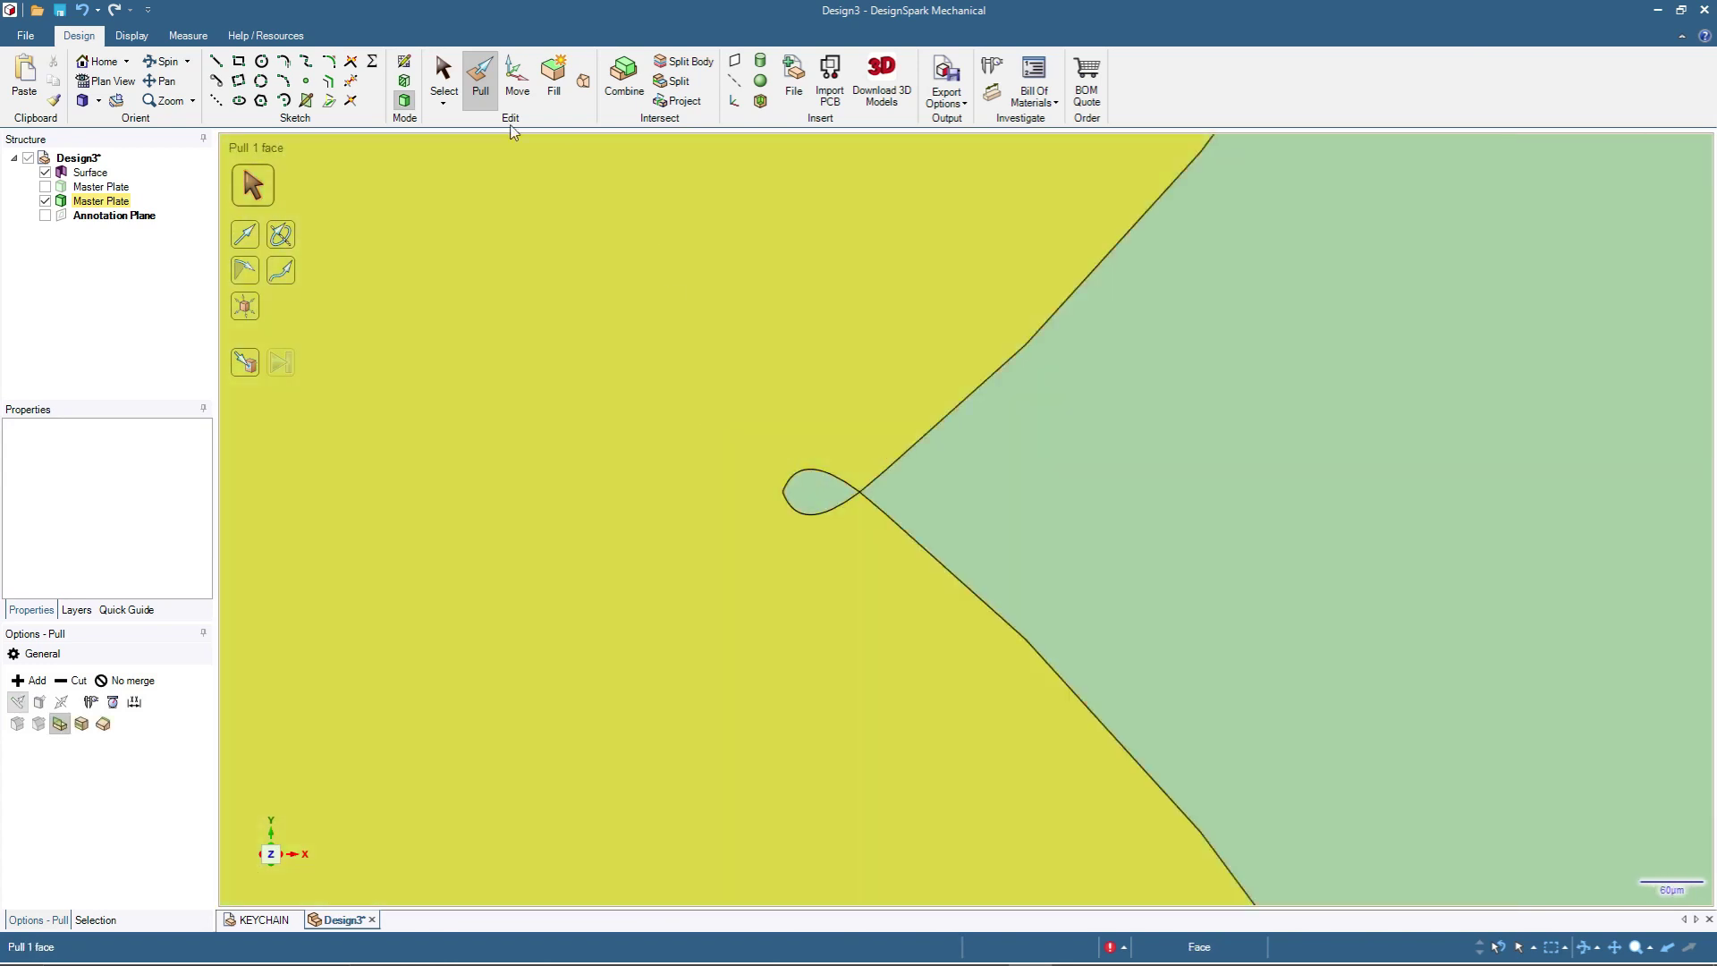
left_click(442, 76)
left_click(828, 476)
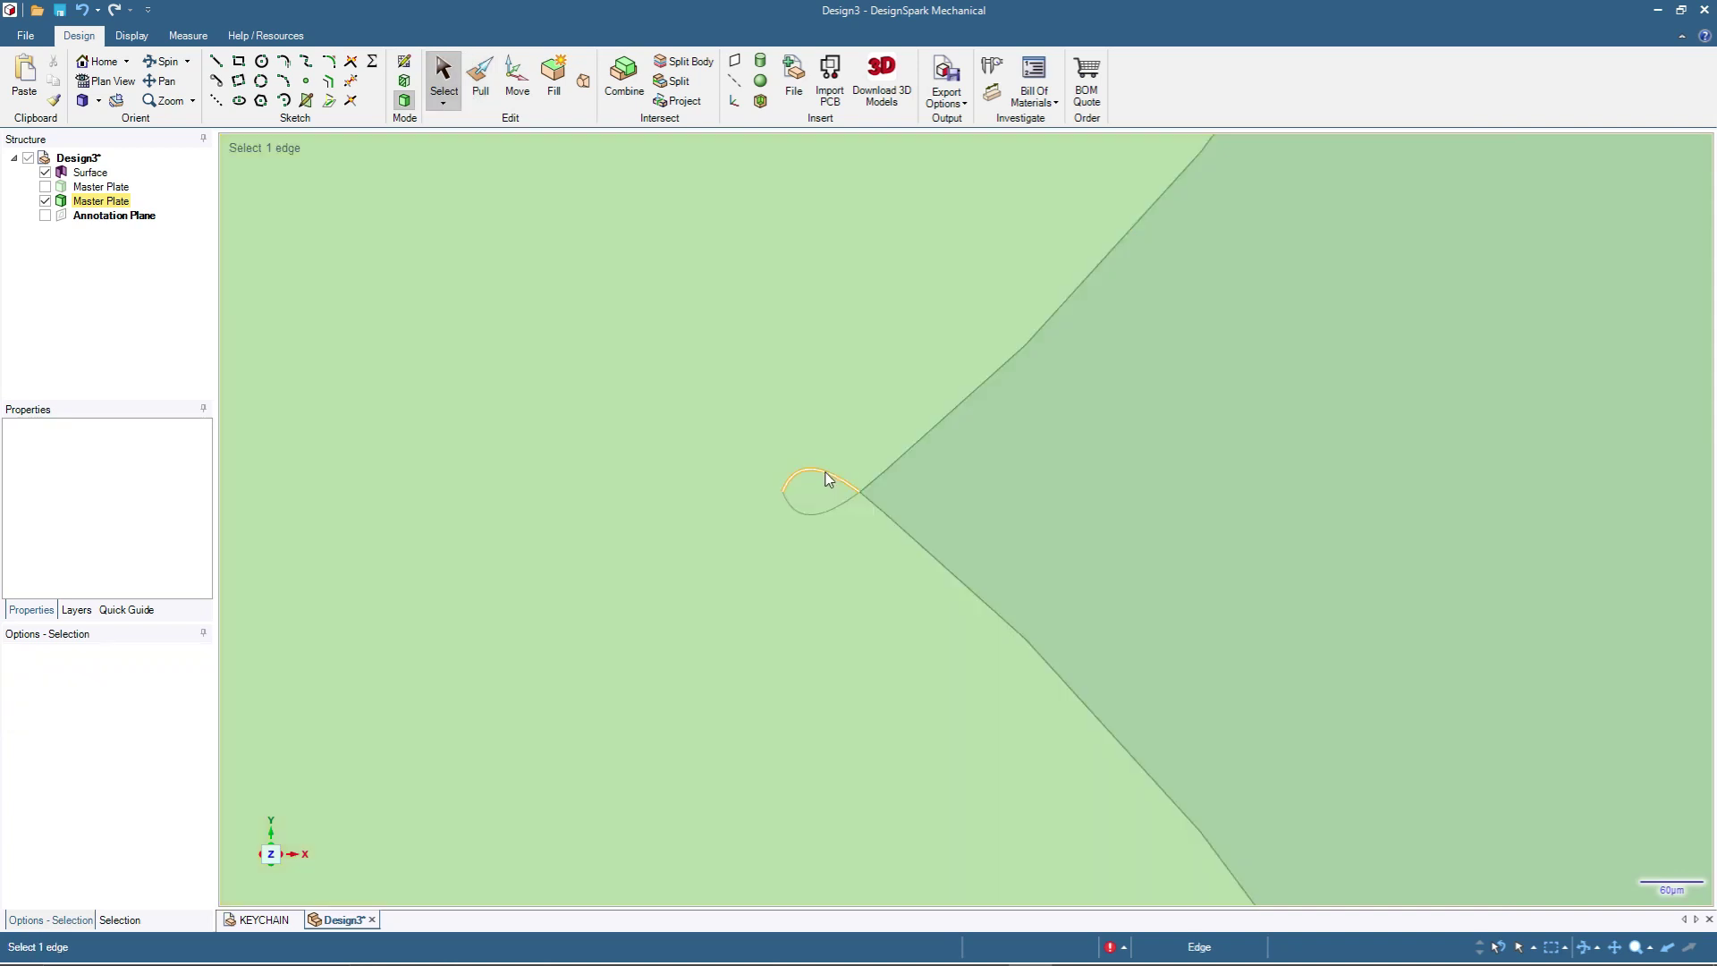
left_click(825, 476)
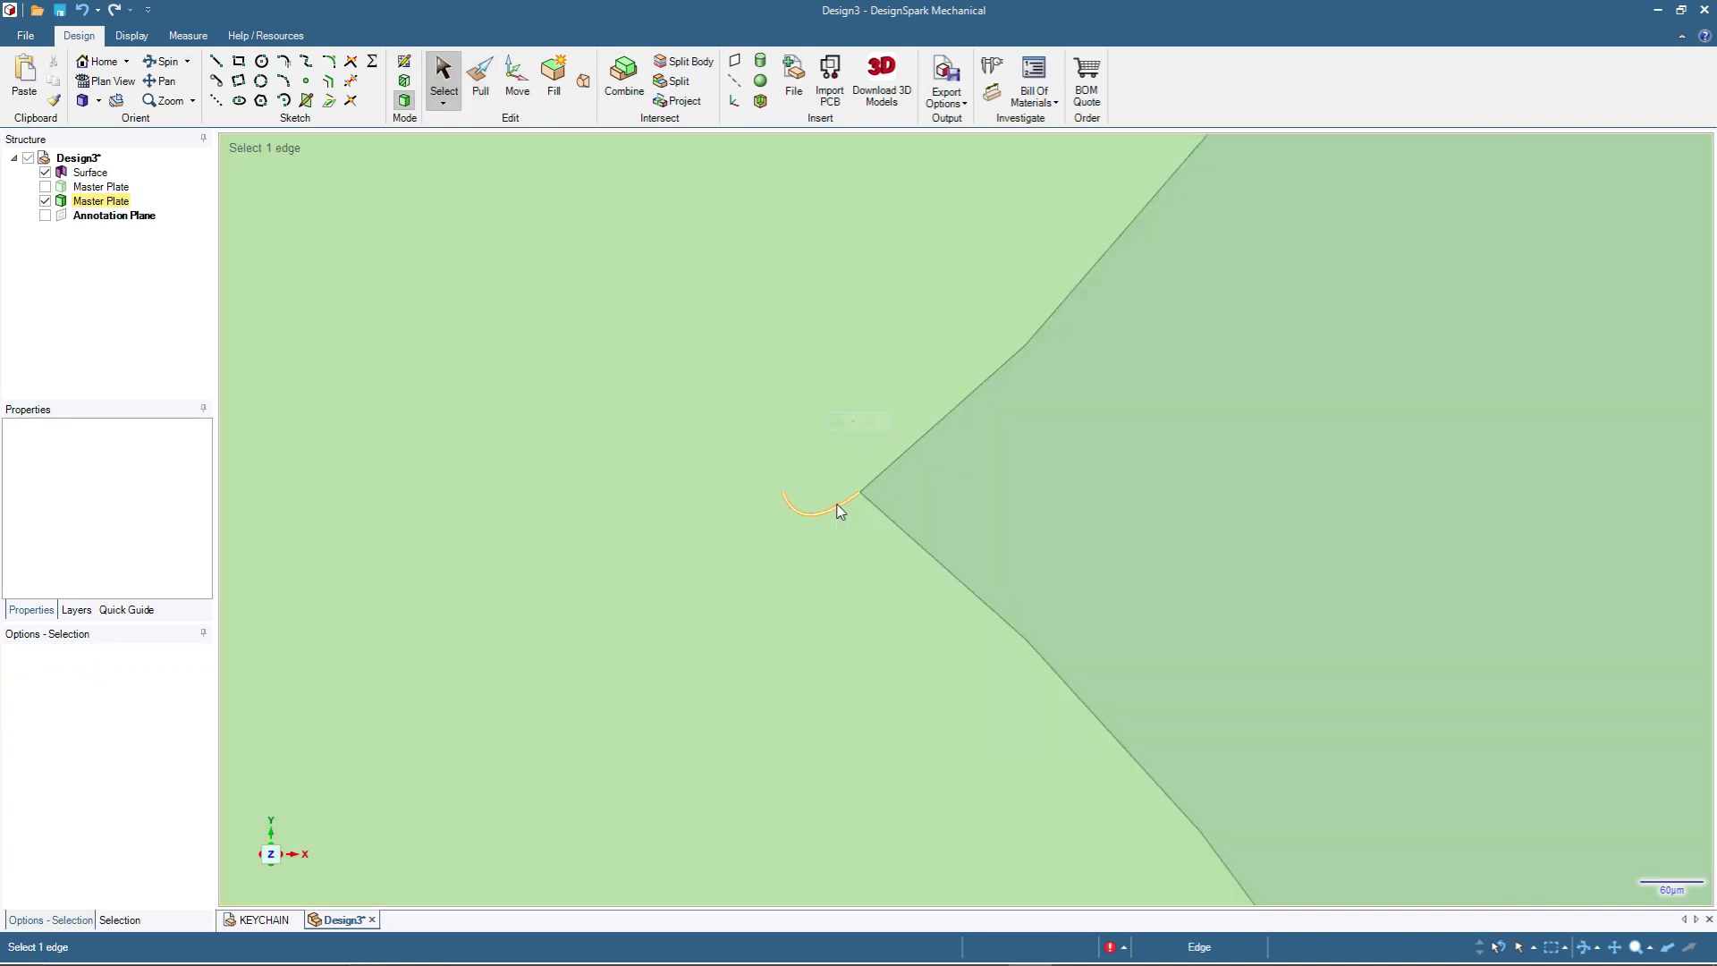
left_click(841, 511)
key("Escape")
scroll(842, 501, "down", 10)
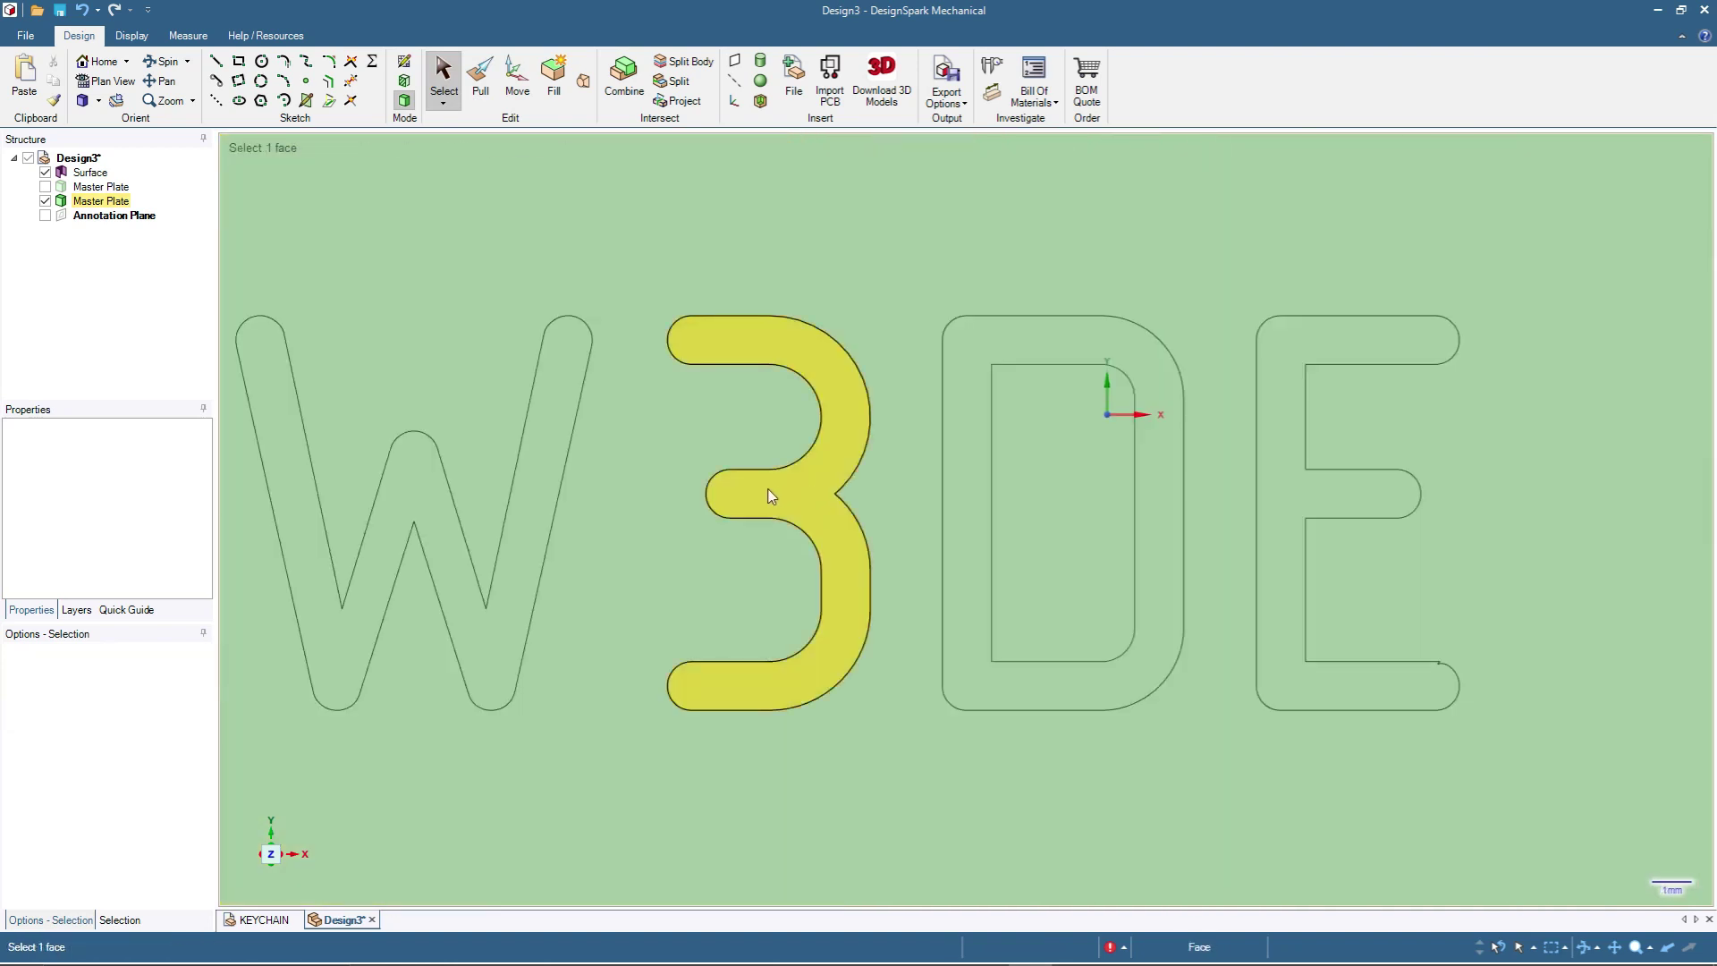
Step: Pull the face of the digit 3 outward by 1 mm
left_click(774, 494)
middle_click_drag(958, 755, 739, 226)
key("p")
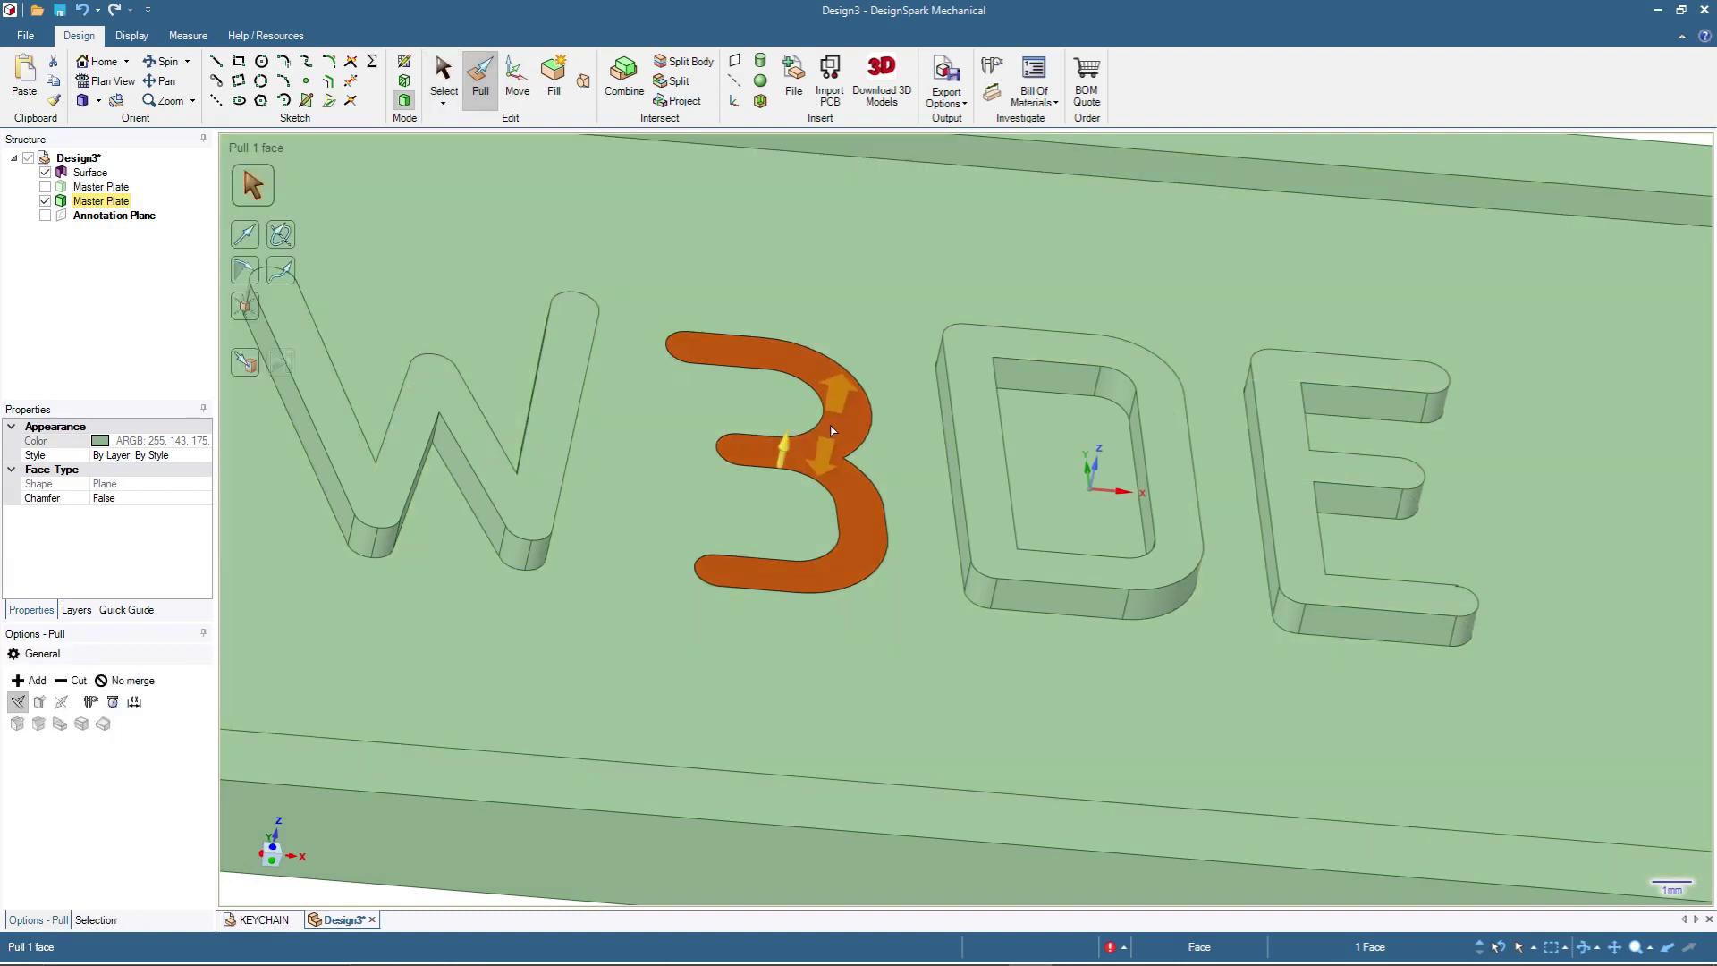
left_click_drag(833, 422, 845, 412)
type("1")
key("Return")
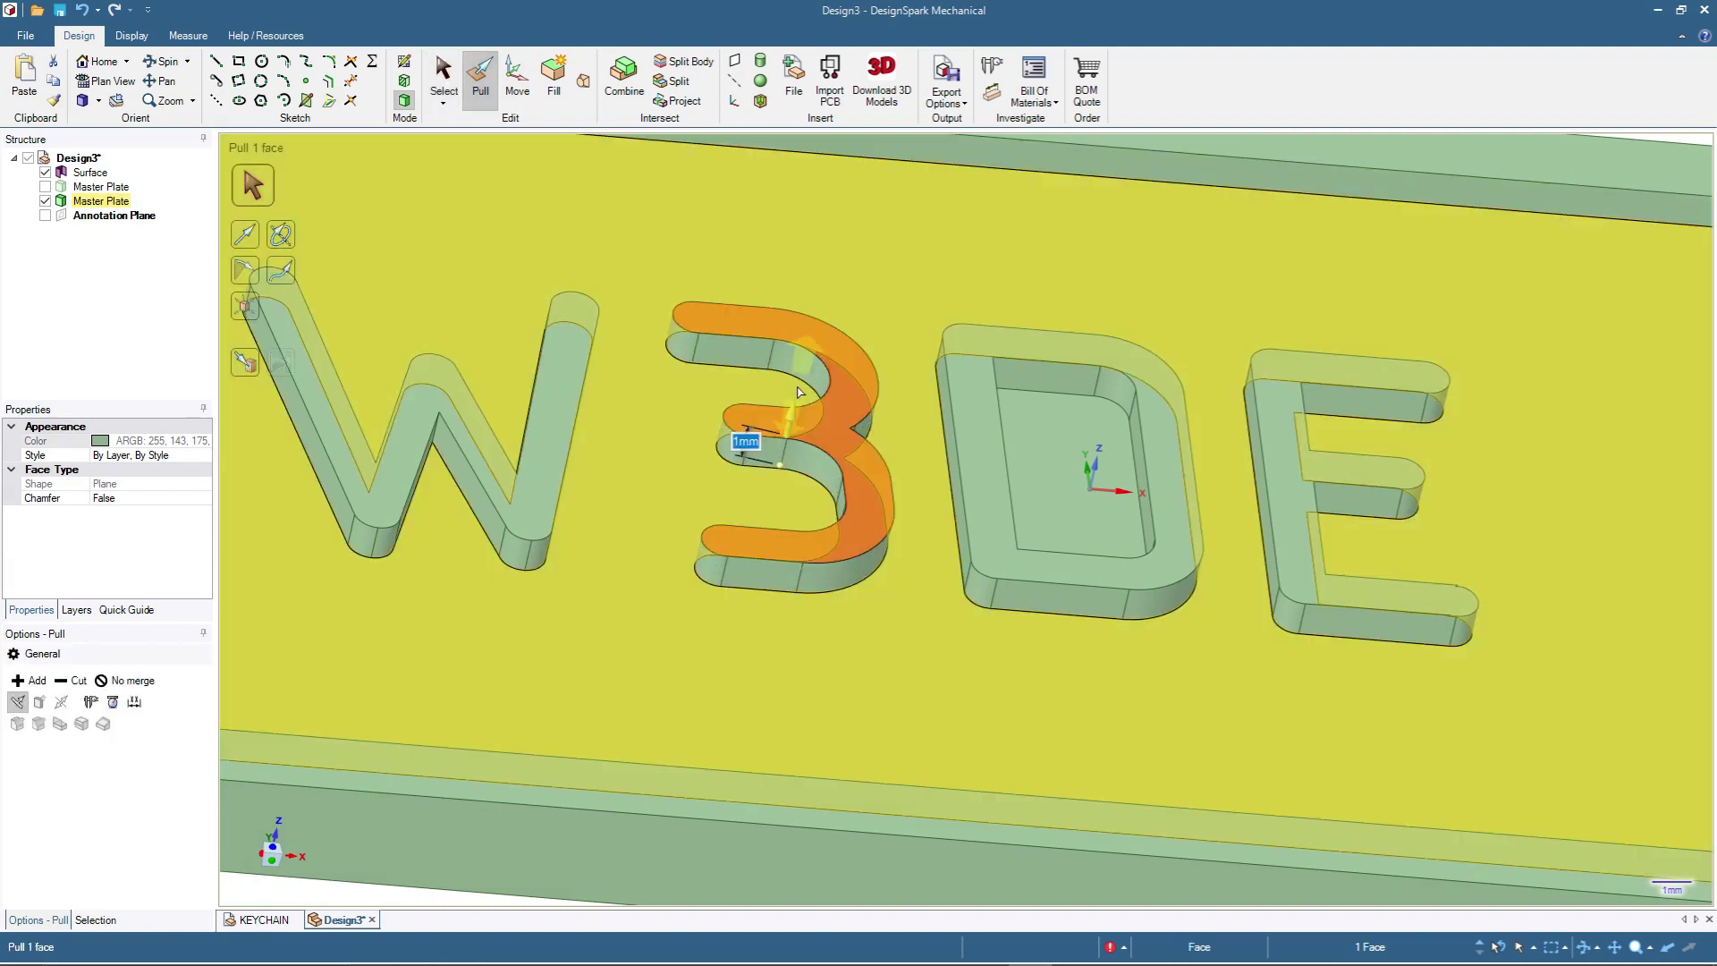
Step: Select the S, T, U, D, I and O letter faces and pull them about 1.6 mm downward, cutting them through the plate
left_click(444, 73)
scroll(577, 303, "up", 3)
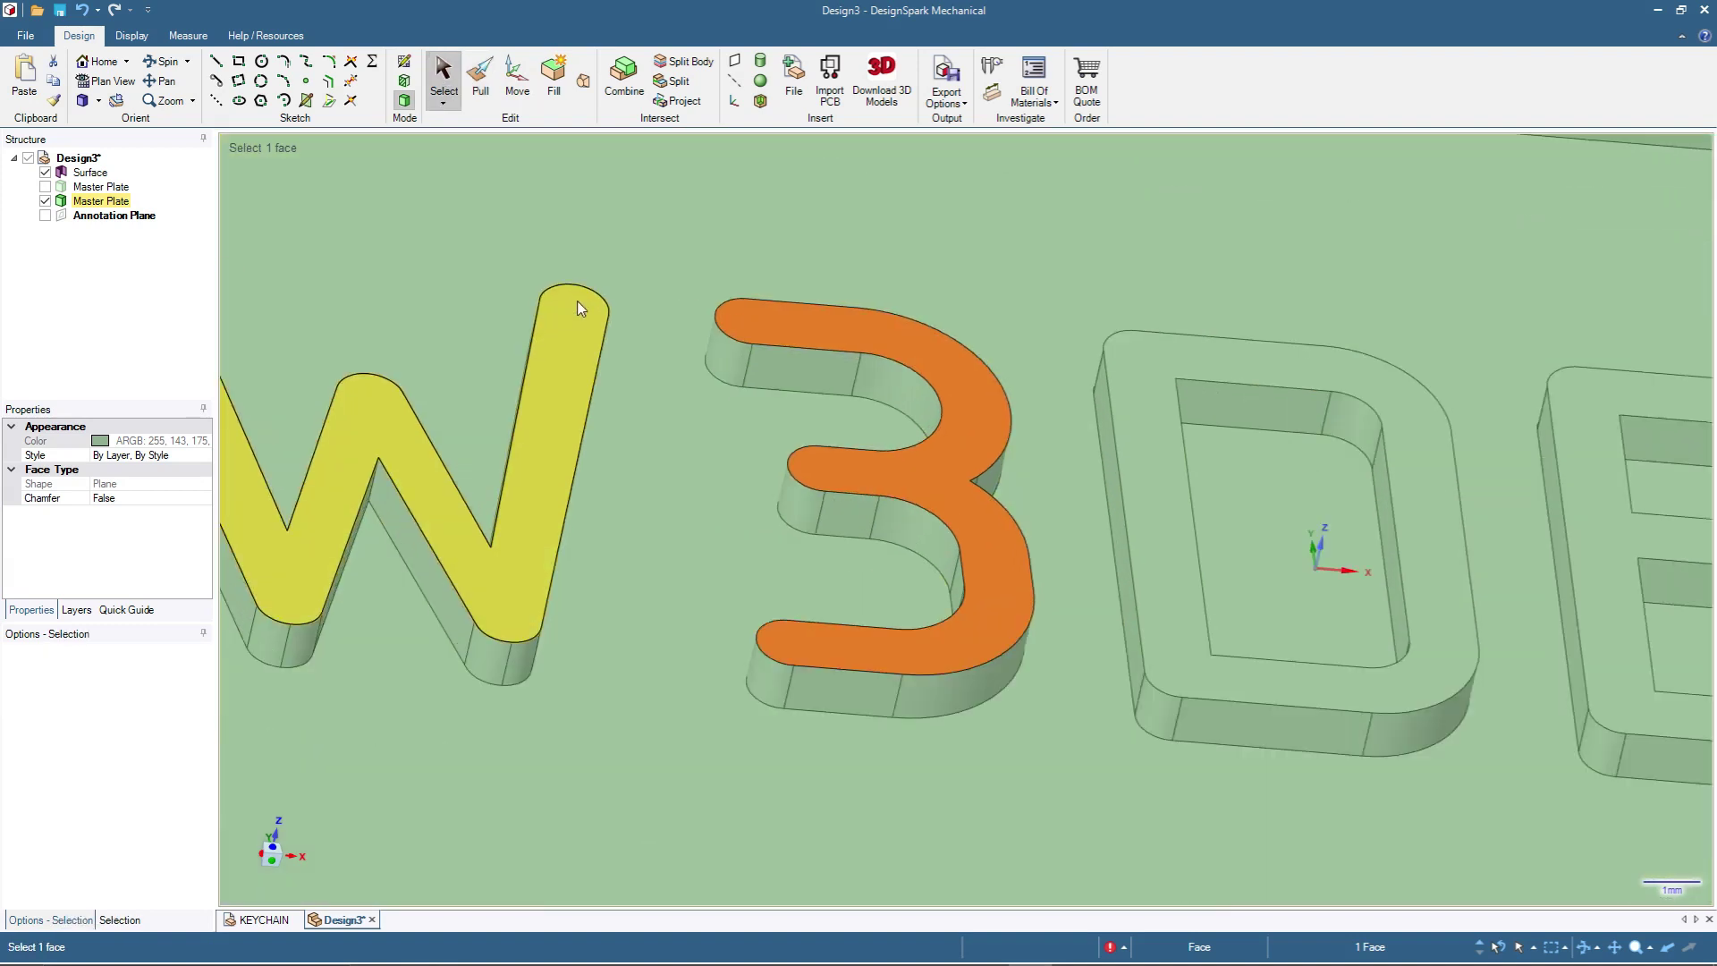
scroll(577, 299, "down", 5)
scroll(977, 276, "up", 6)
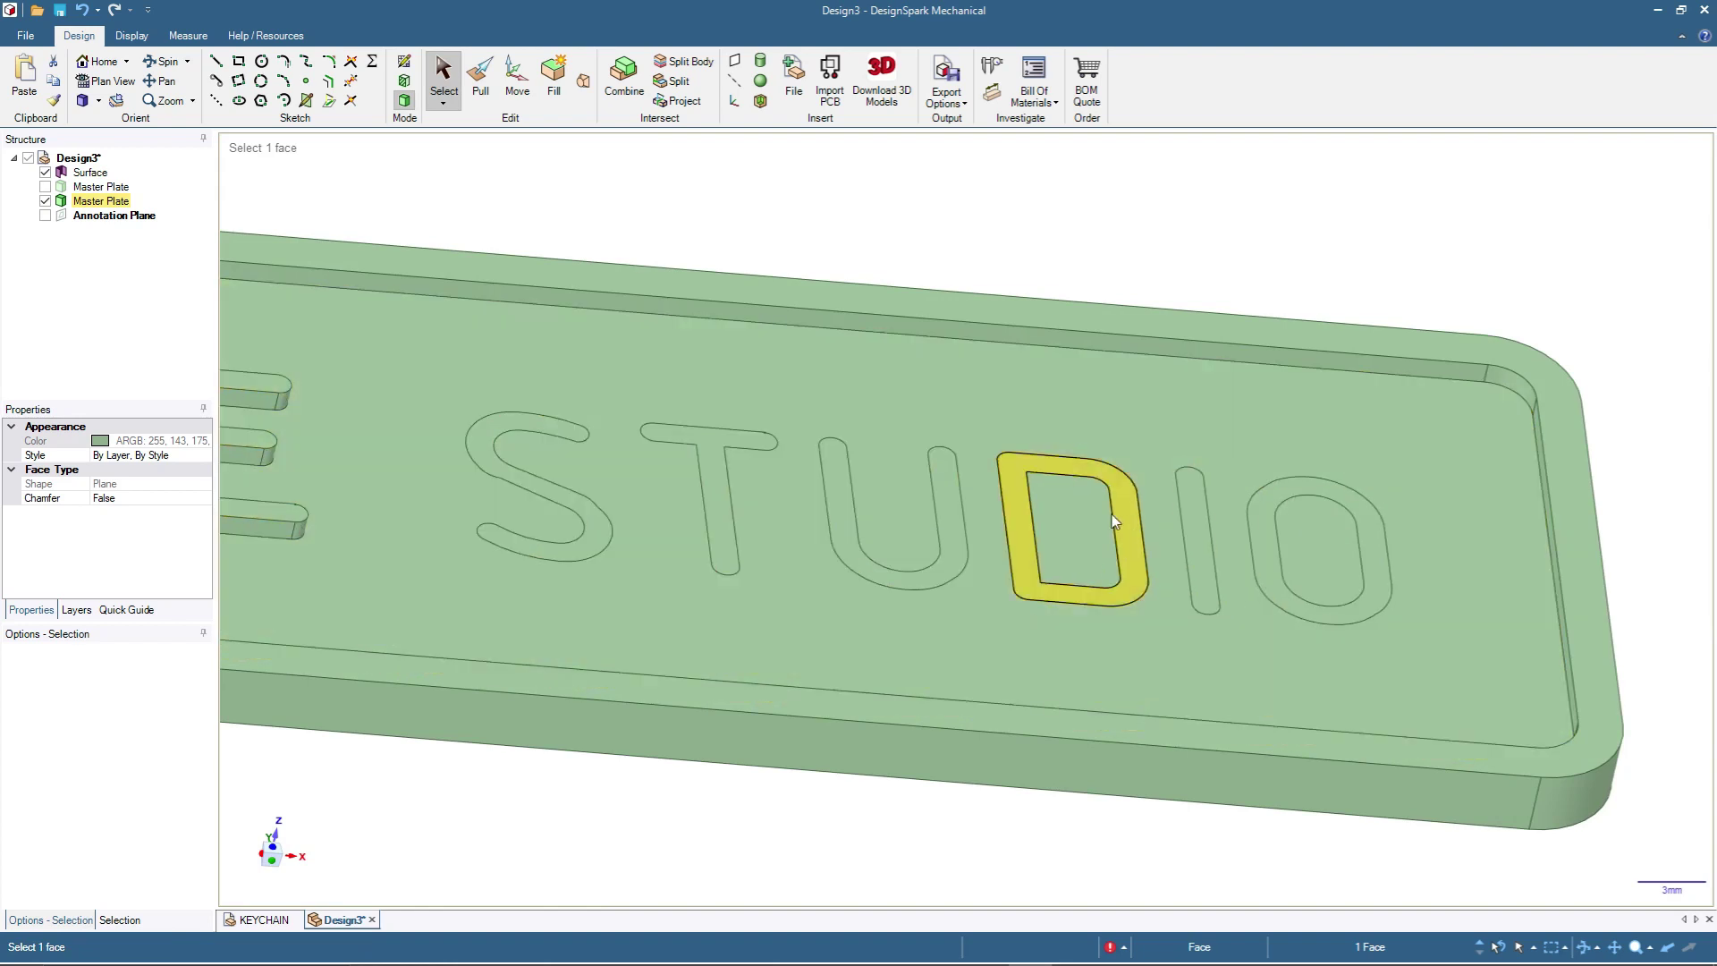
left_click(485, 453)
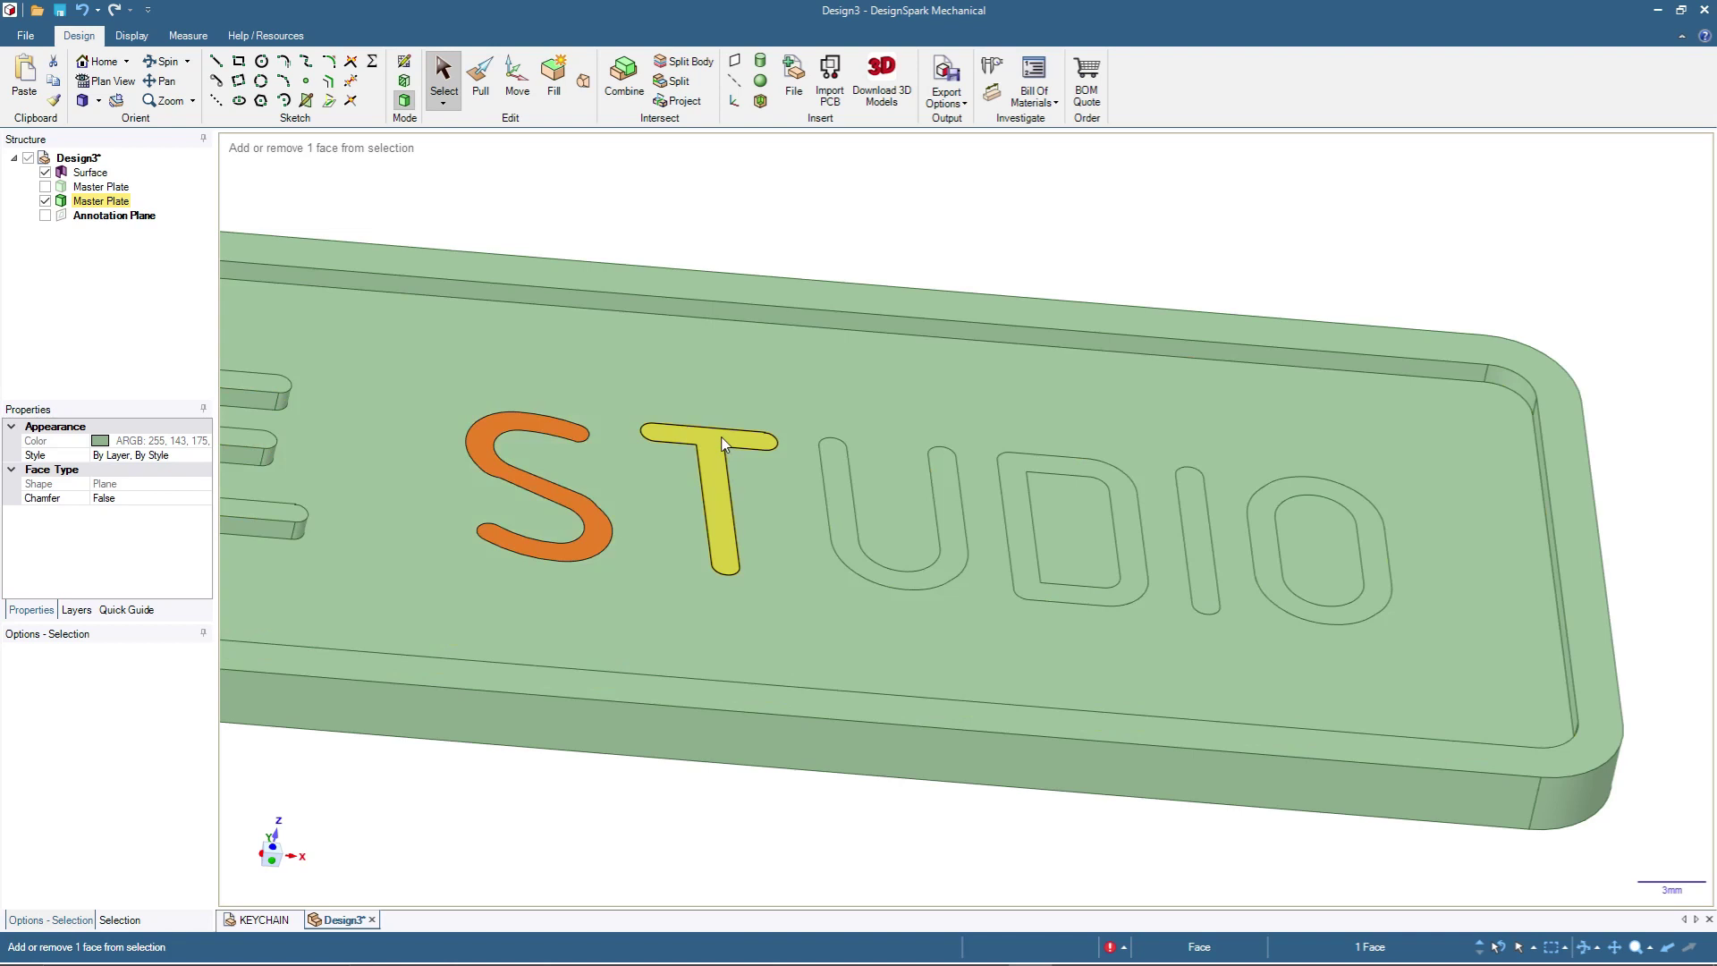
left_click(728, 441, "ctrl")
left_click(839, 470, "ctrl")
left_click(1136, 494, "ctrl")
left_click(1194, 504, "ctrl")
left_click(1263, 514, "ctrl")
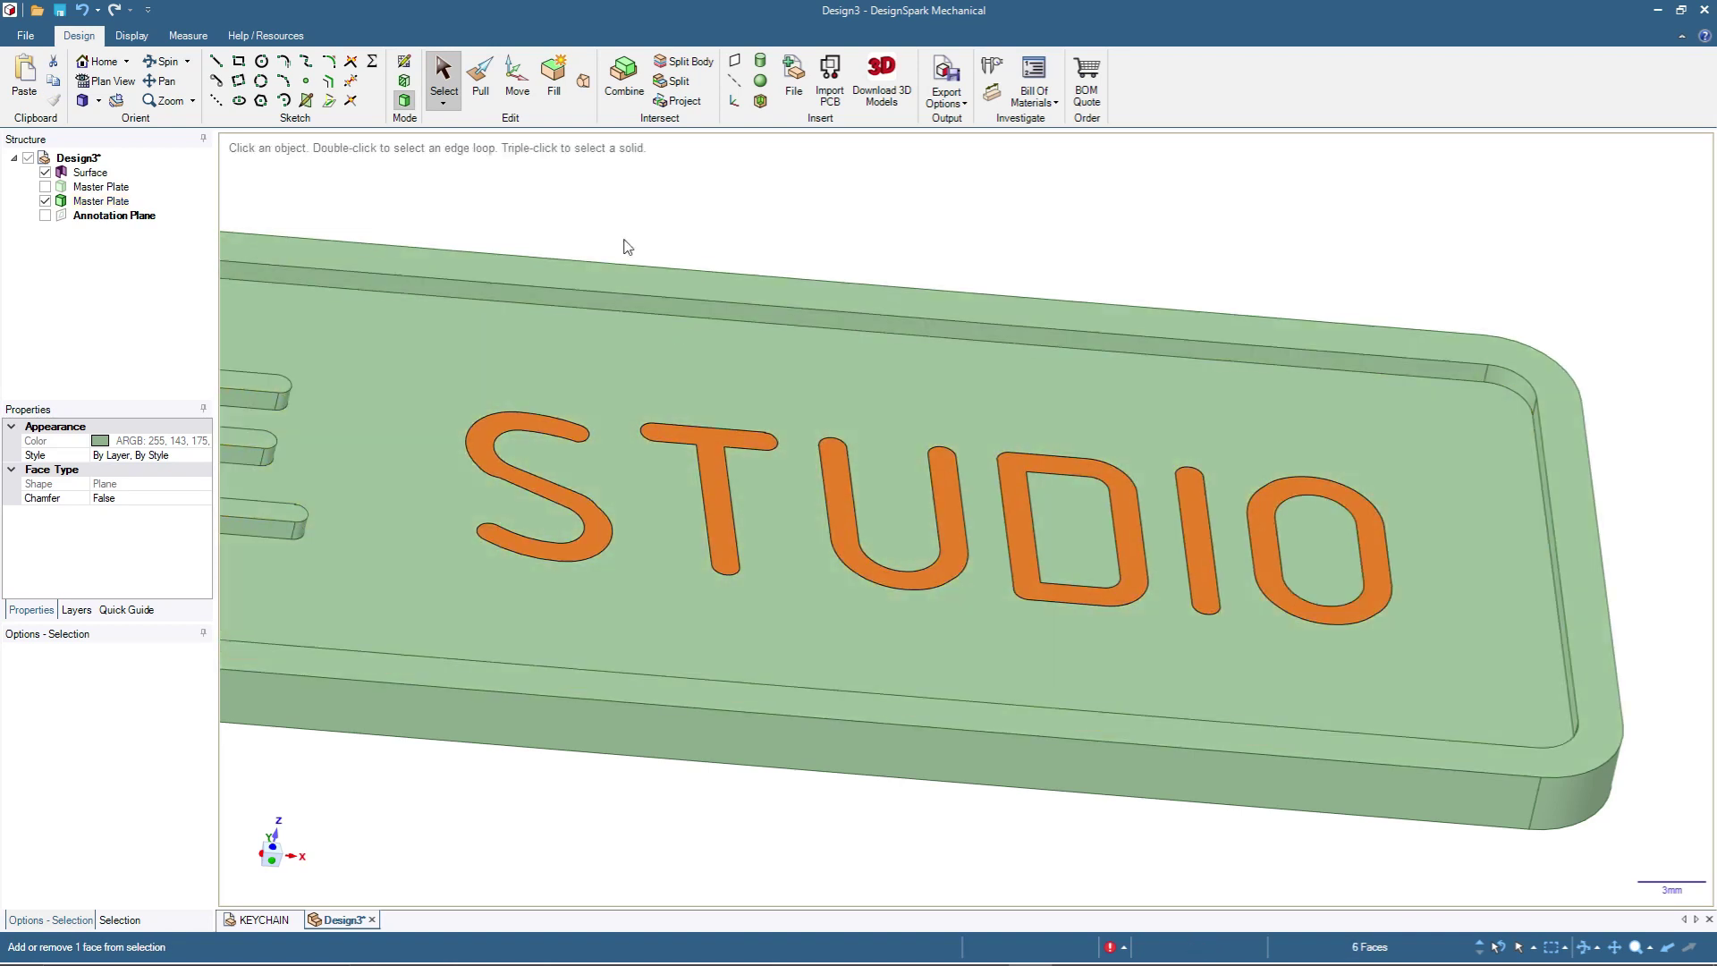
left_click(482, 85)
left_click_drag(788, 523, 750, 637)
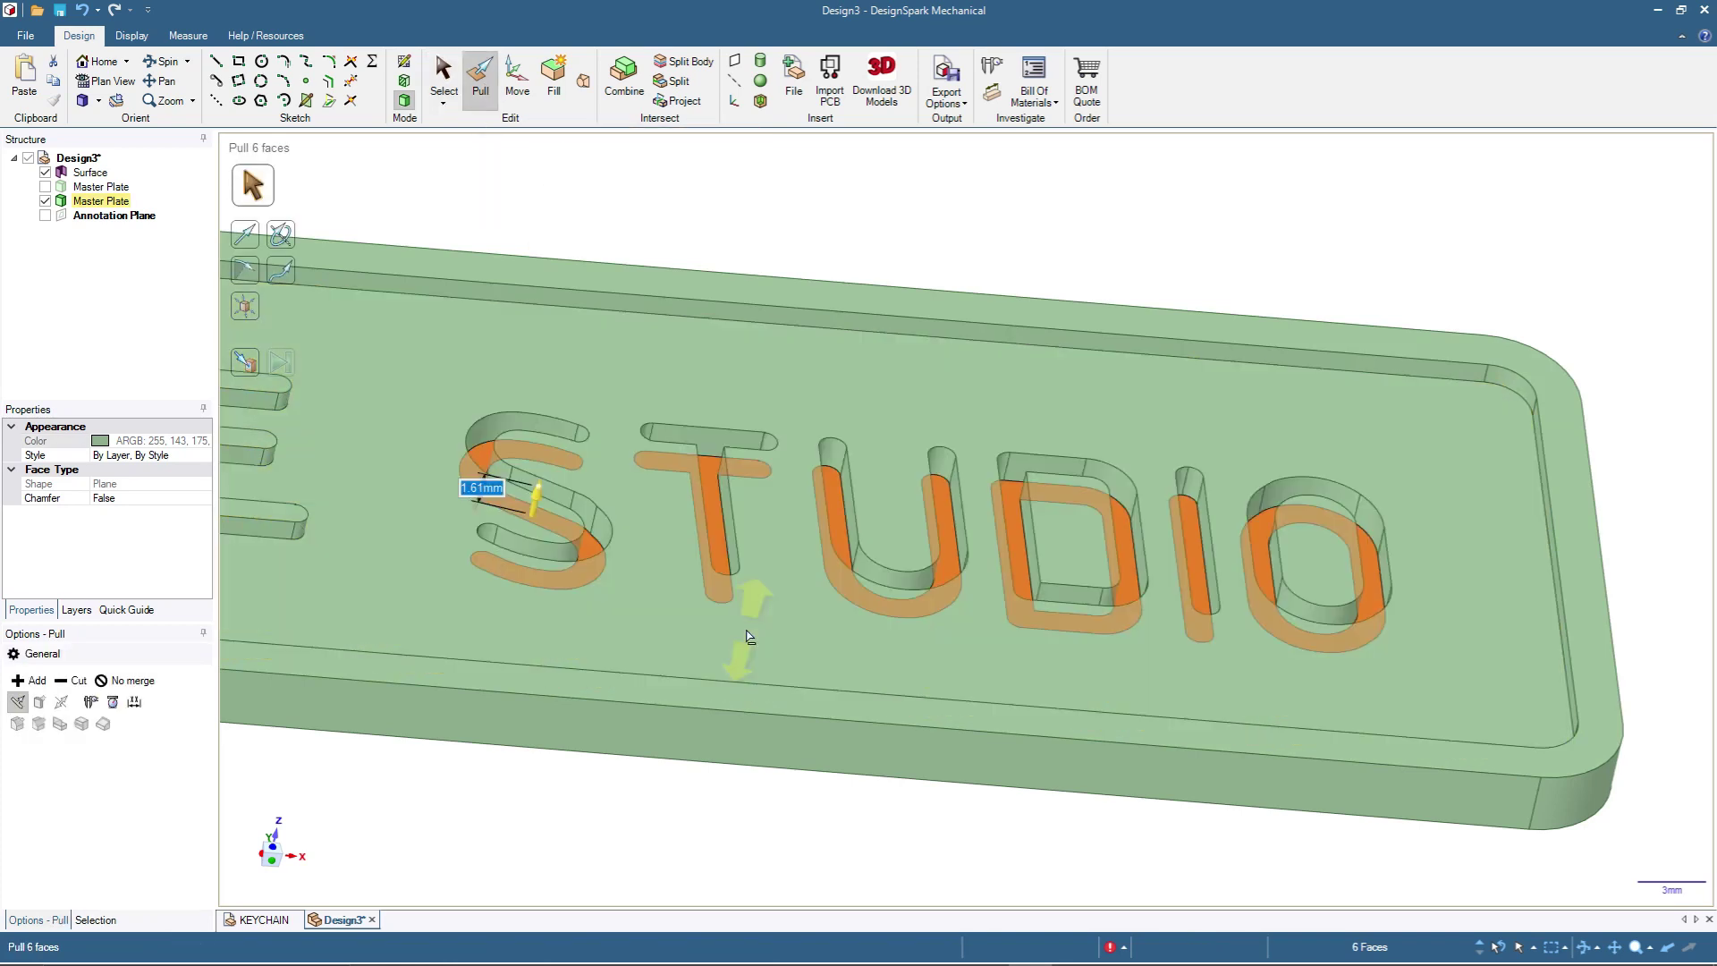
key("Return")
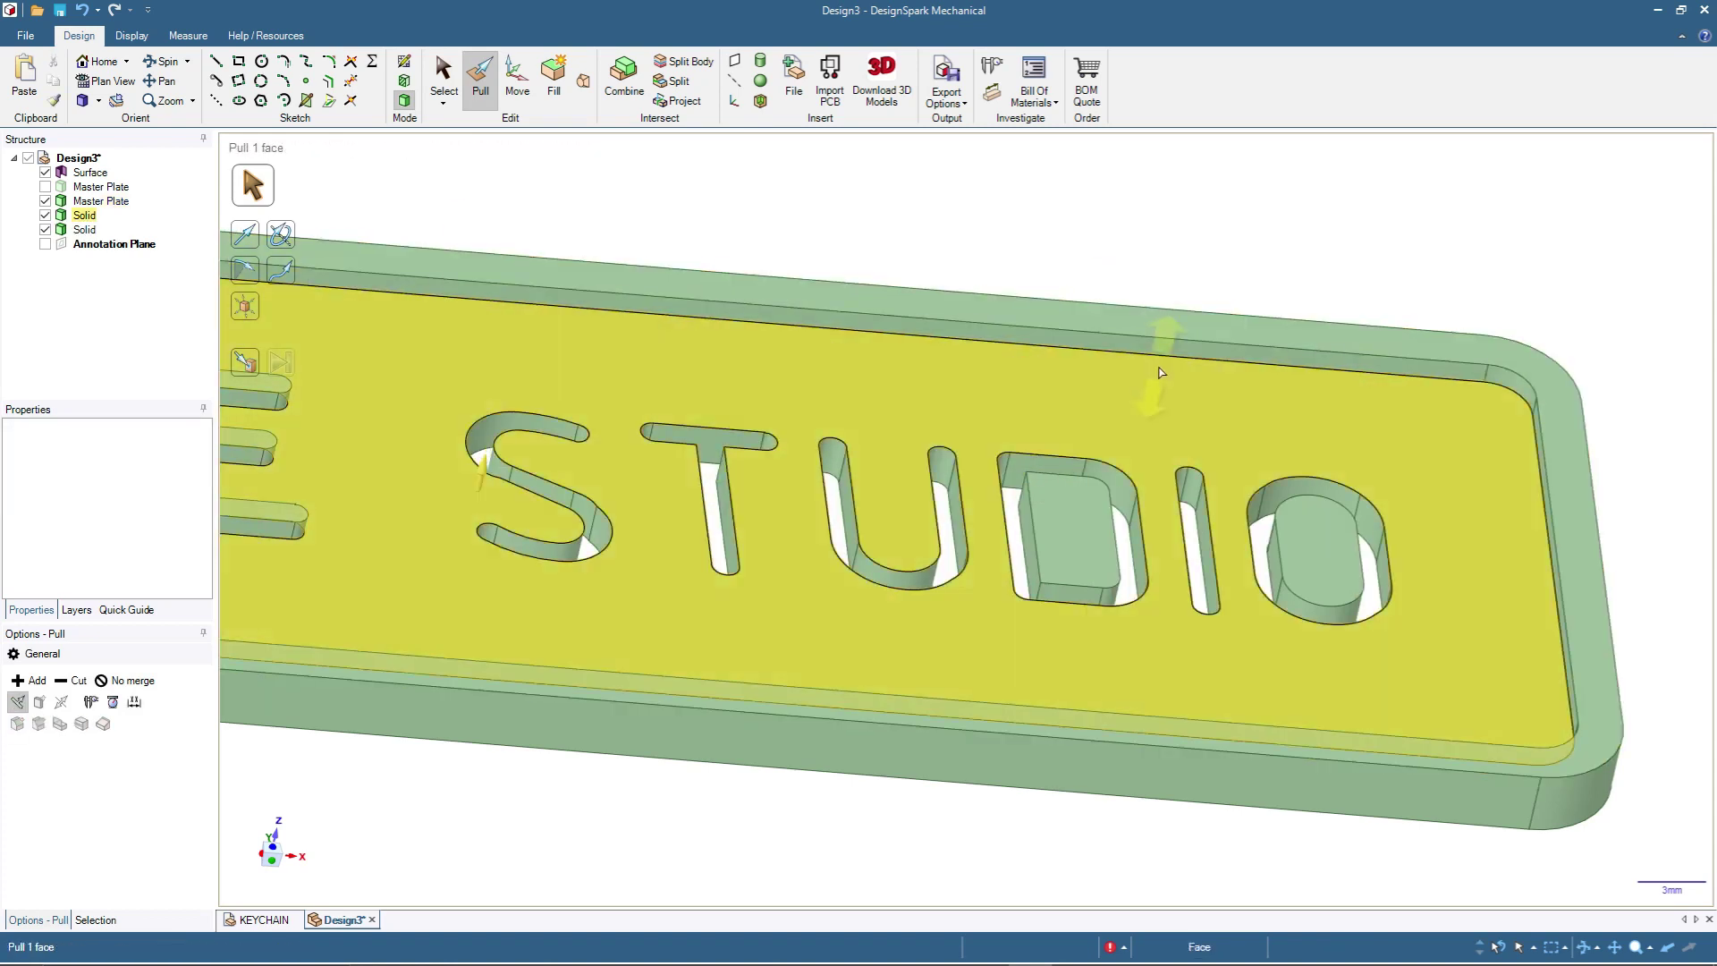
Step: Examine the cut-out STUDIO letters, especially the loose inner islands of the D and the O
middle_click_drag(1163, 357, 1301, 197)
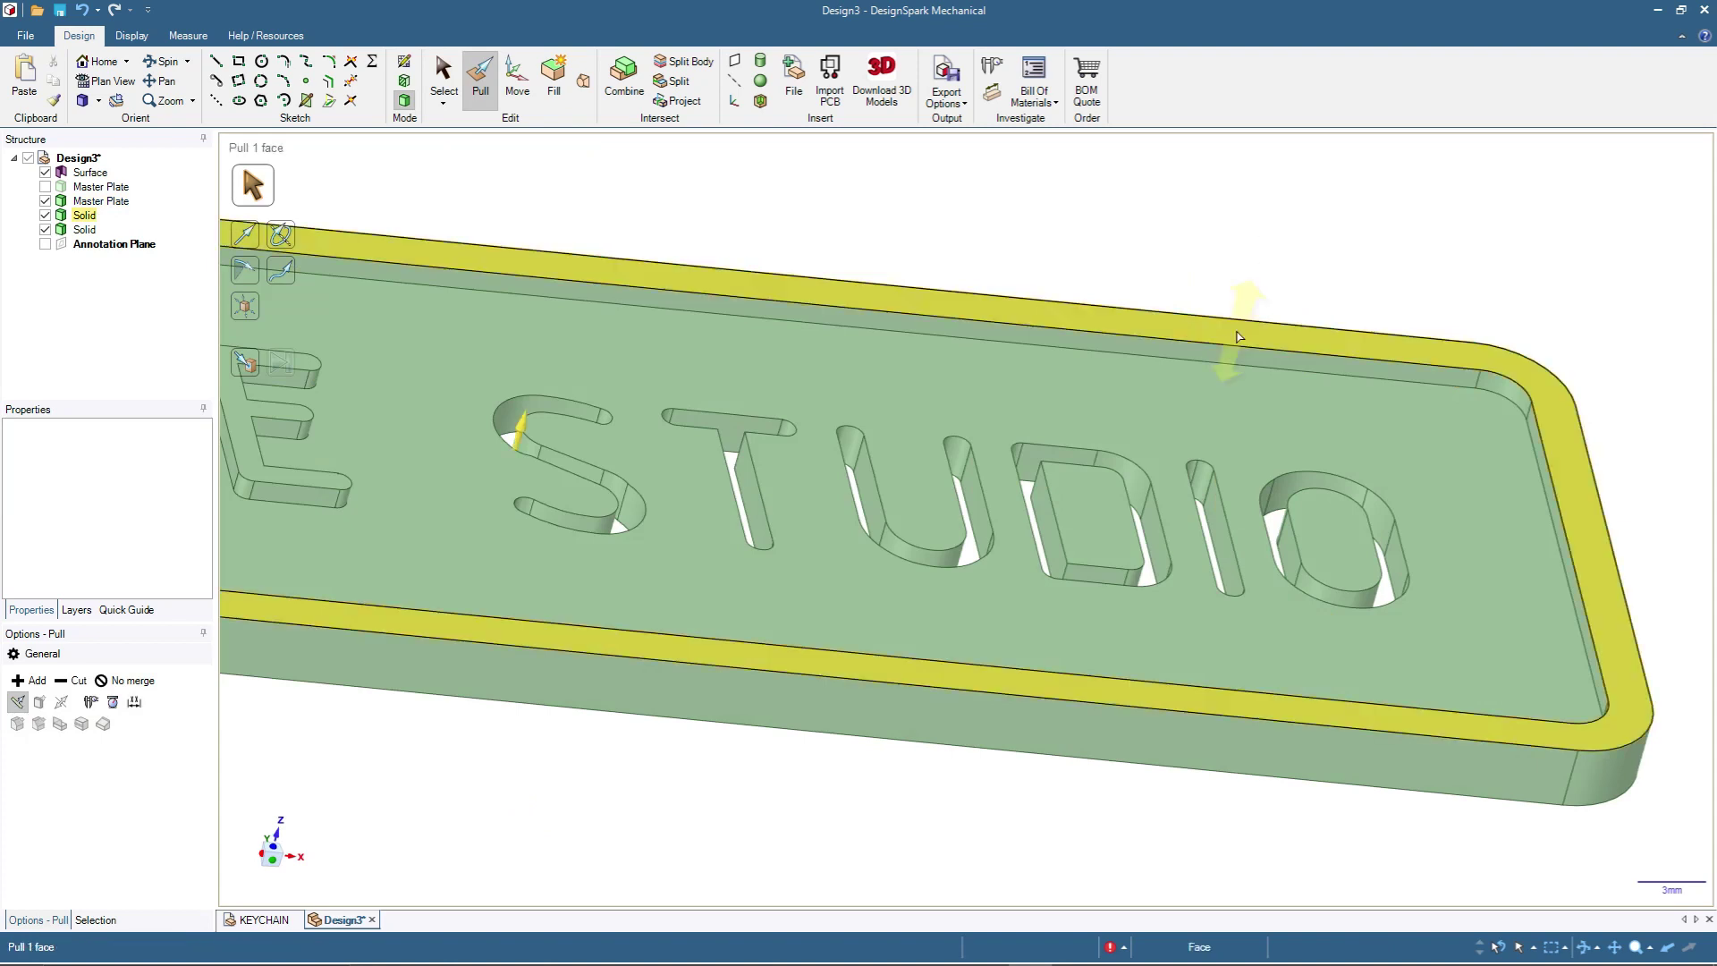
scroll(1283, 448, "up", 5)
left_click(1288, 491)
left_click(488, 541)
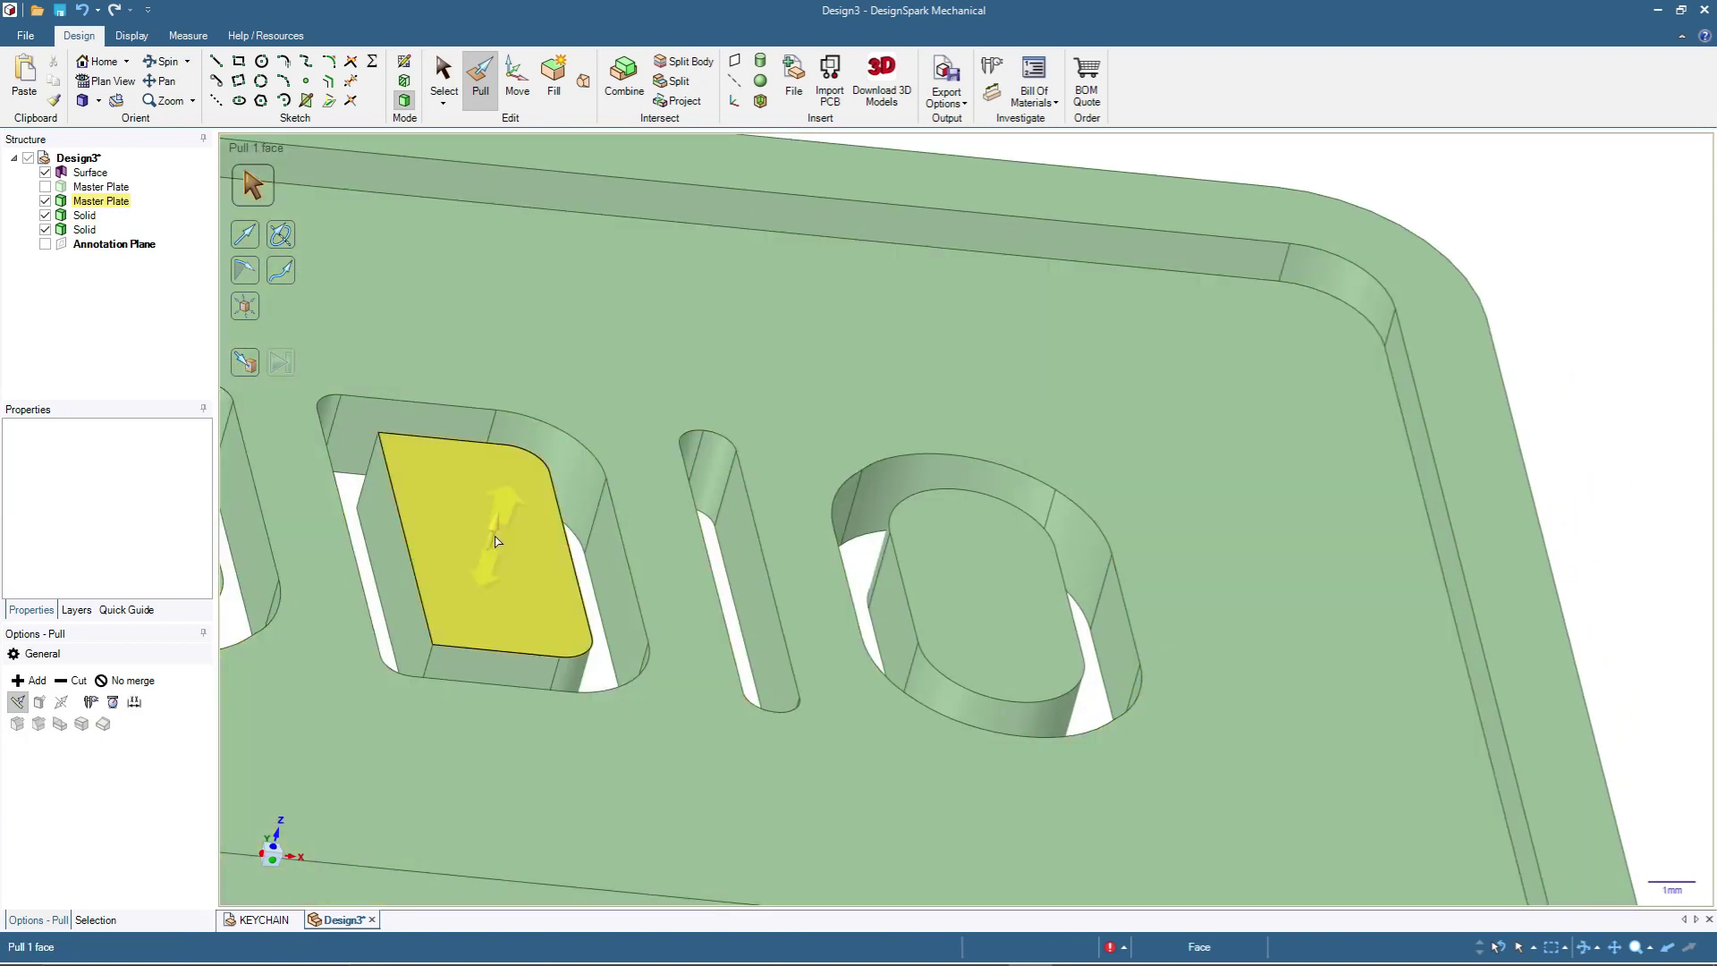
left_click(995, 541)
scroll(1001, 582, "down", 3)
left_click(1029, 483)
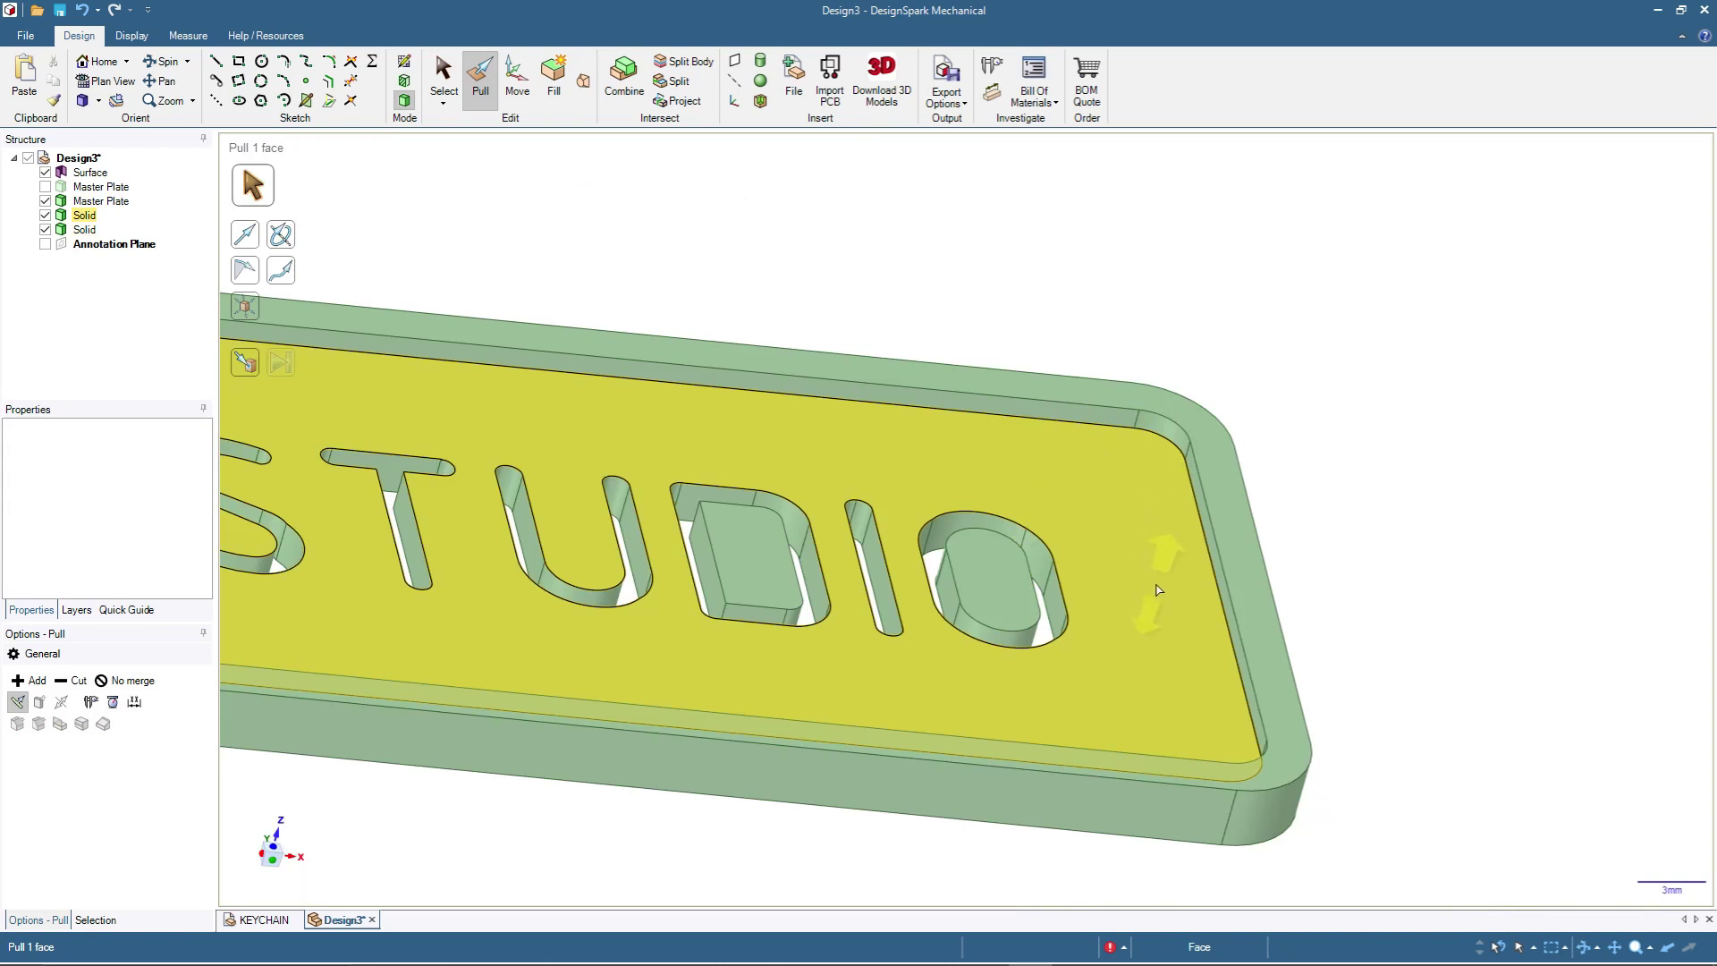
left_click(1310, 597)
key("v")
left_click(774, 284)
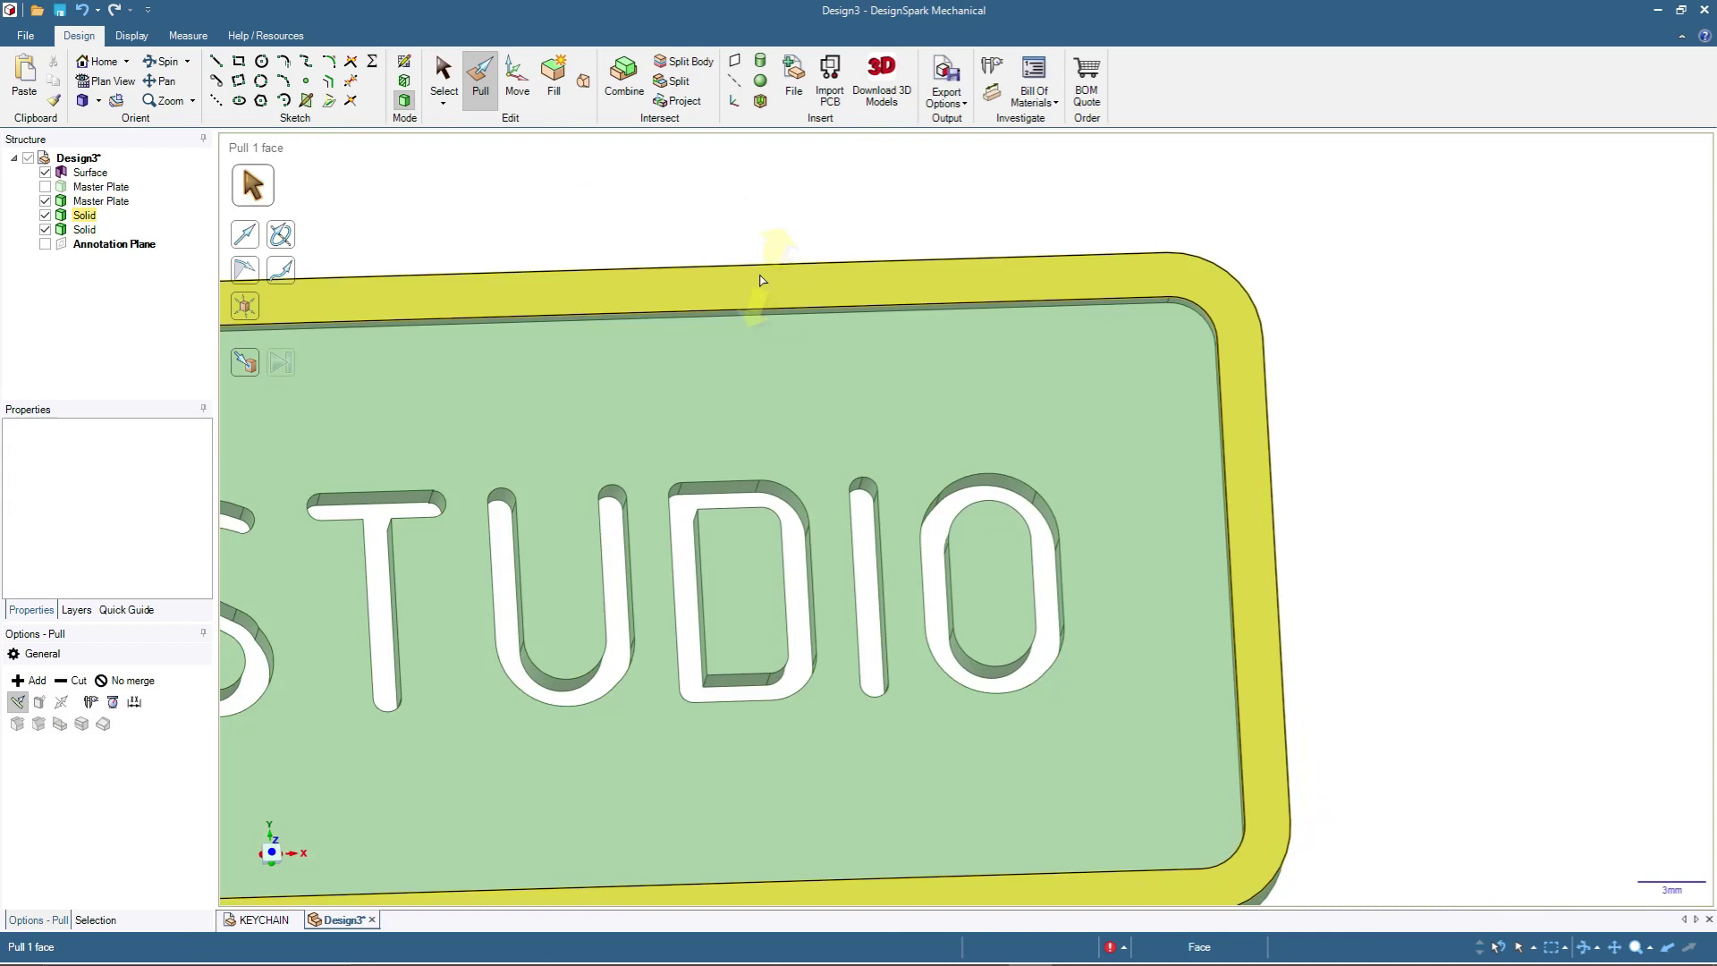
key("Escape")
Step: On the recessed plate face, sketch a narrow vertical rectangle across the D and a 1 mm by 12 mm one across the O
left_click(447, 72)
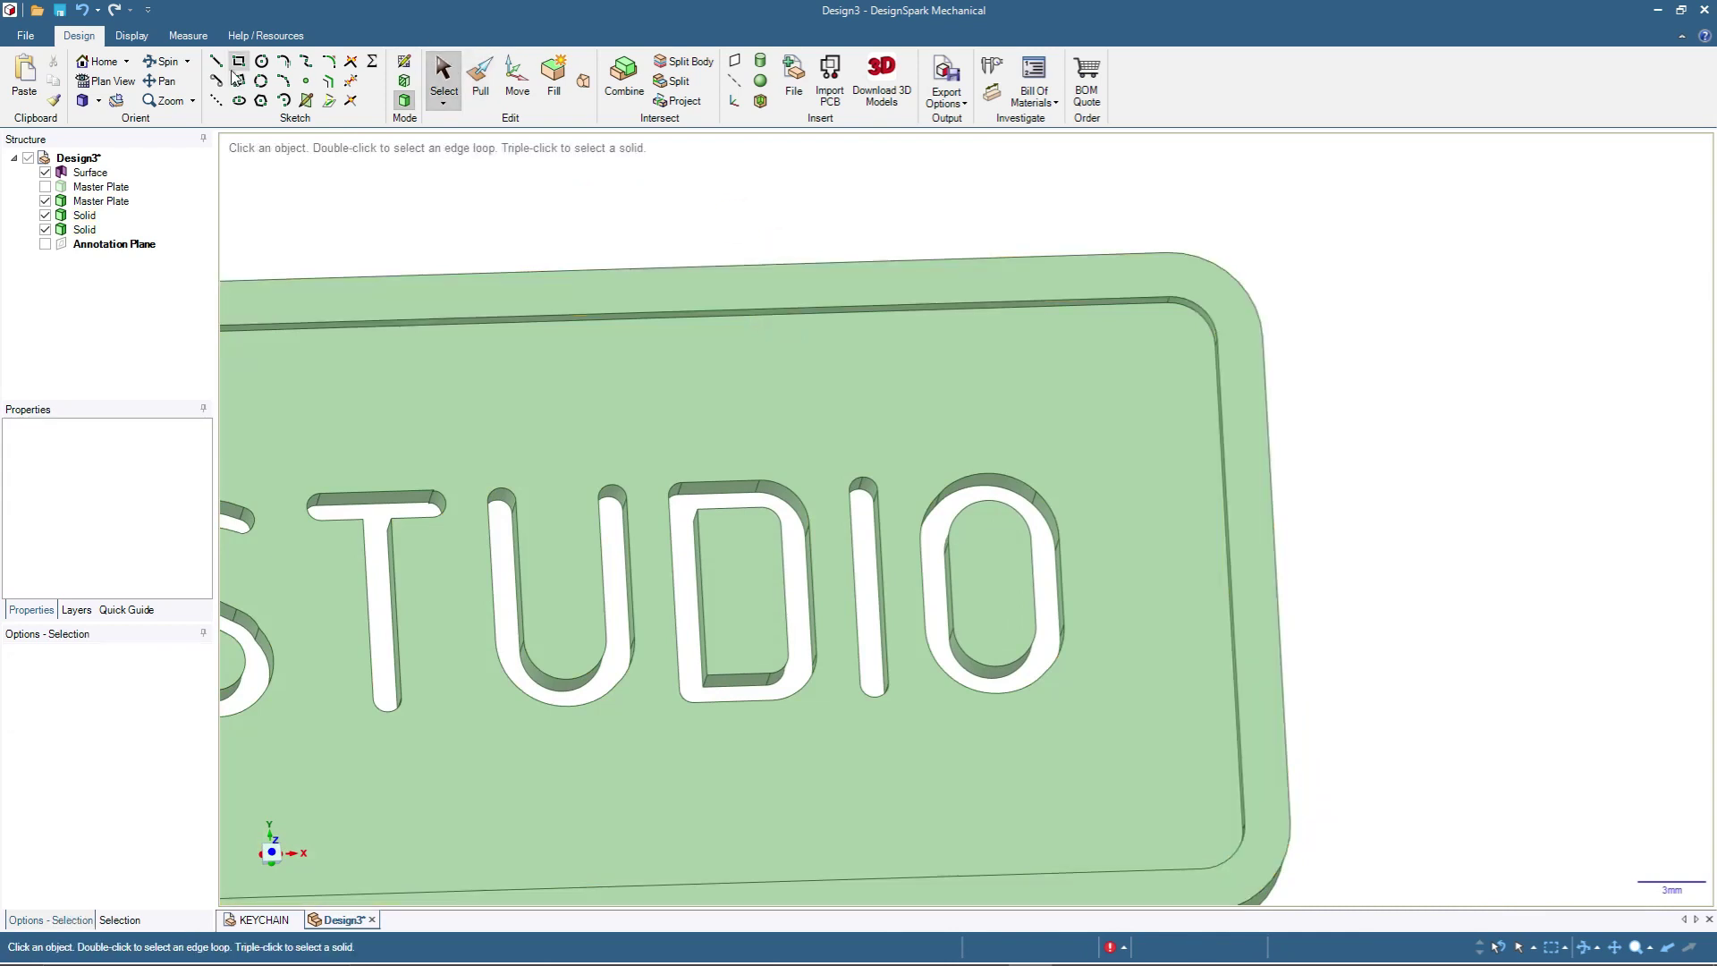
left_click(850, 394)
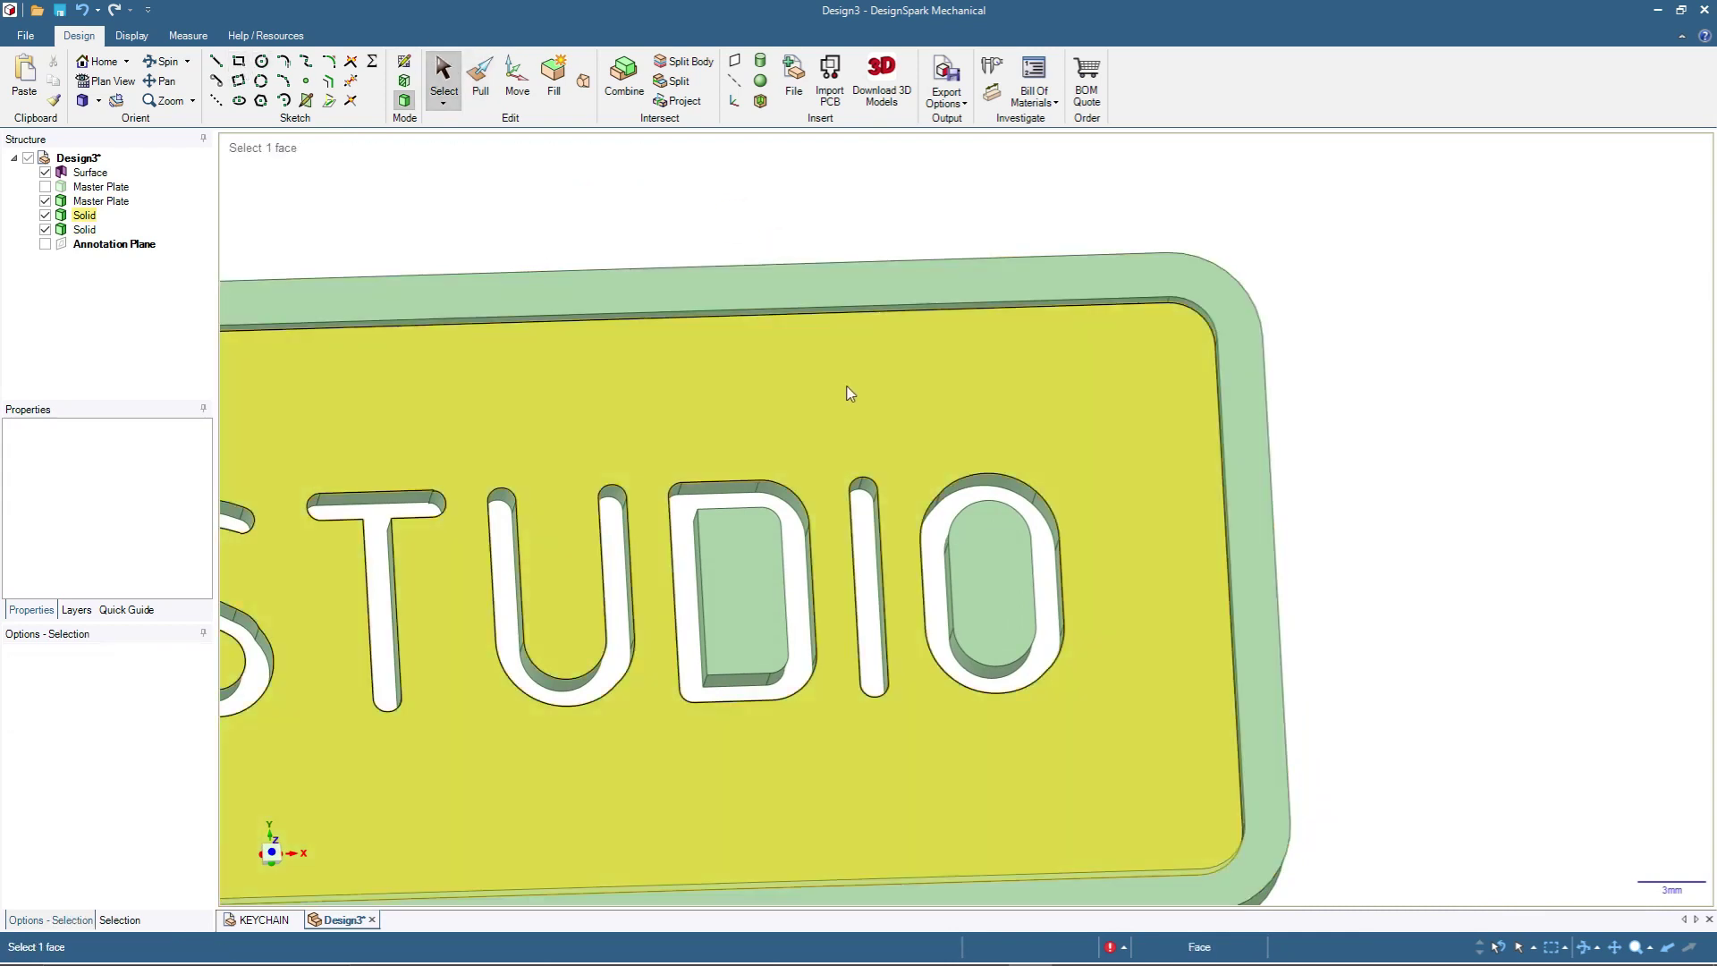
left_click(851, 393)
left_click(404, 61)
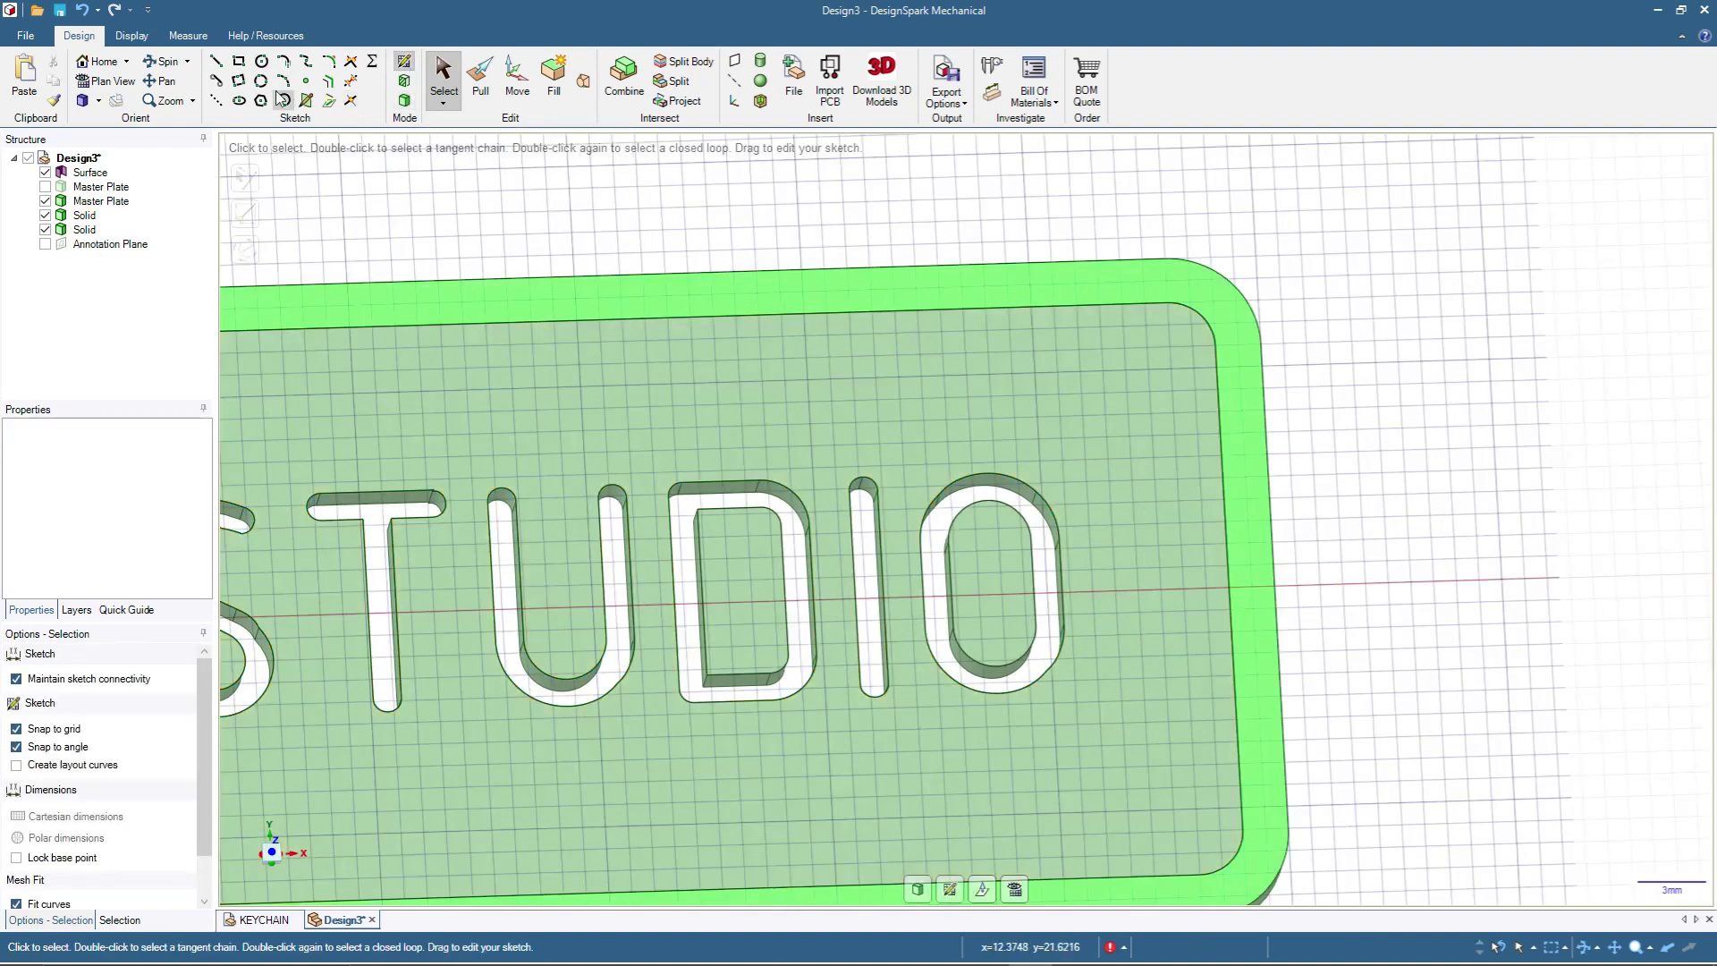
left_click(238, 61)
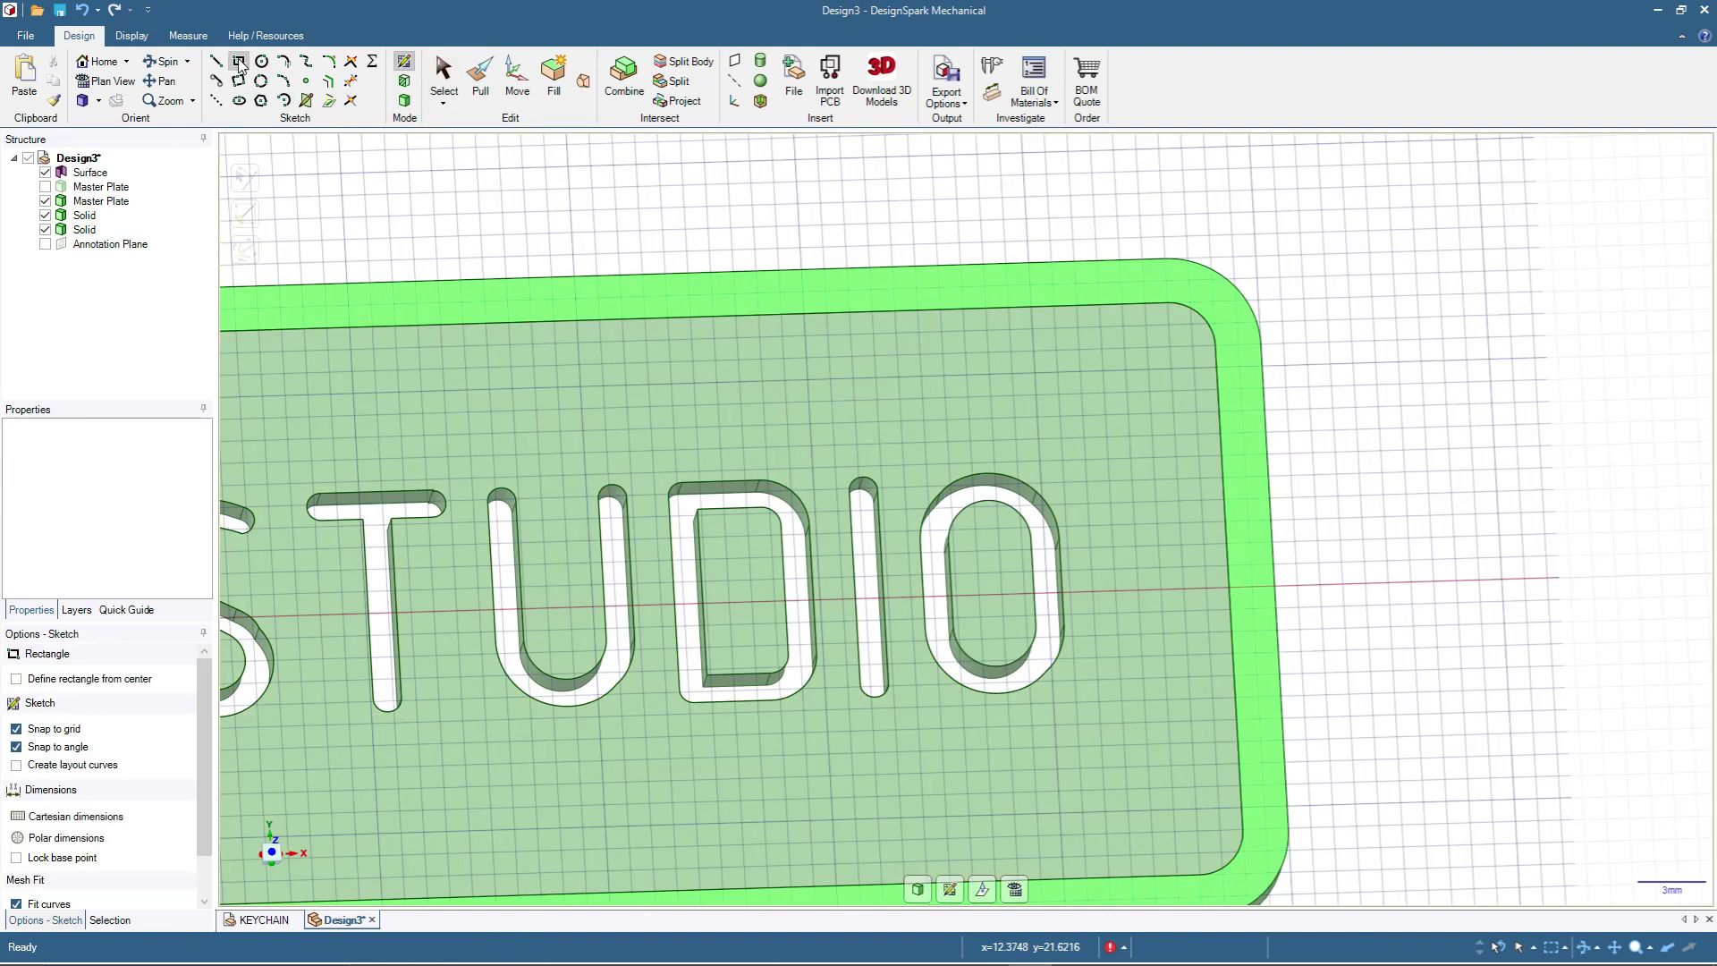
scroll(824, 713, "up", 3)
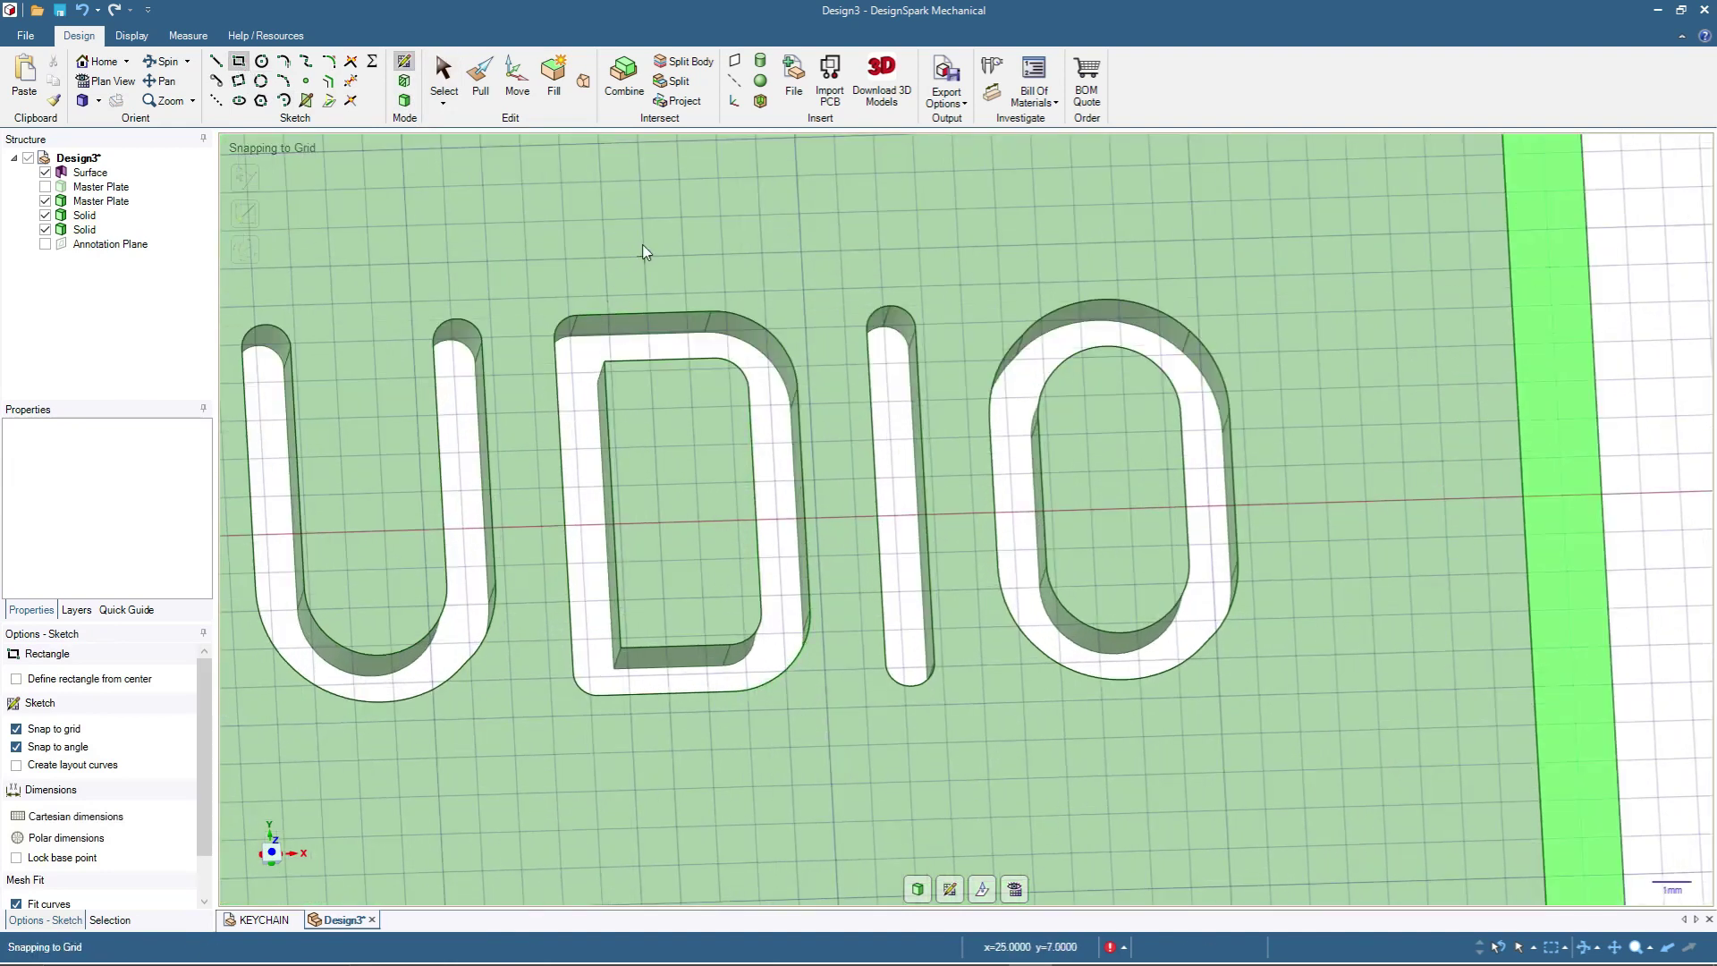
left_click(647, 295)
left_click(708, 711)
left_click(1078, 282)
left_click(1140, 721)
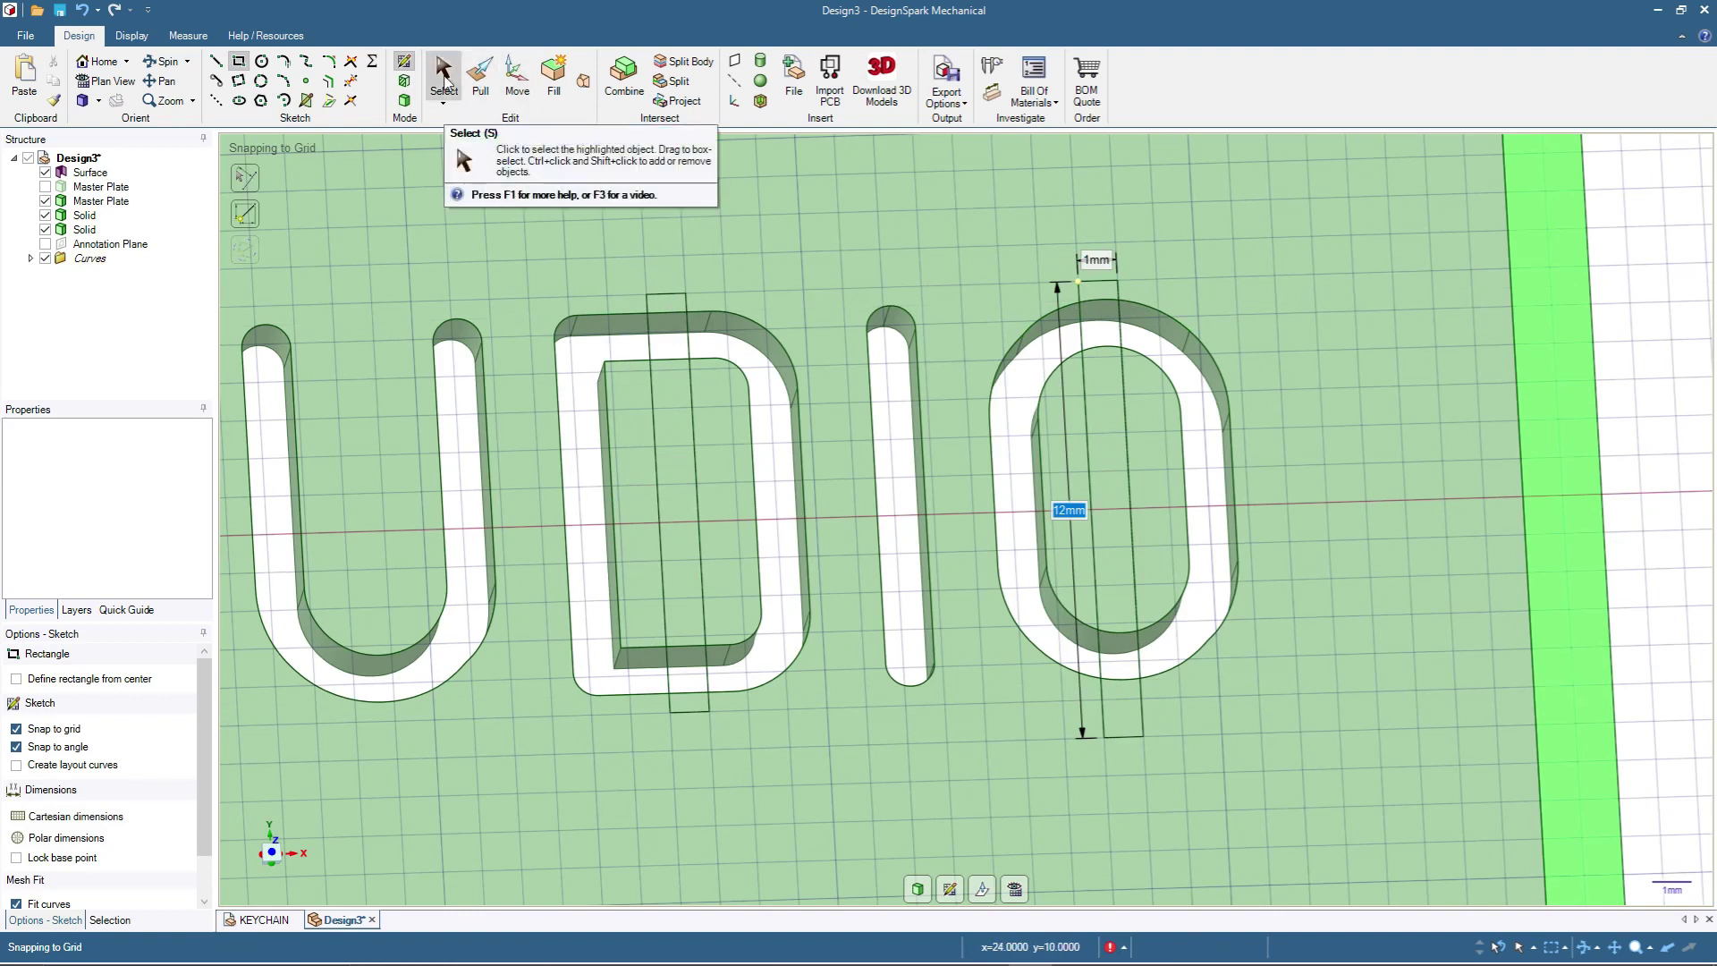
Step: Pull the four strip sections over the D and O cut-outs up to the plate's underside to form bridges to the inner islands
left_click(405, 101)
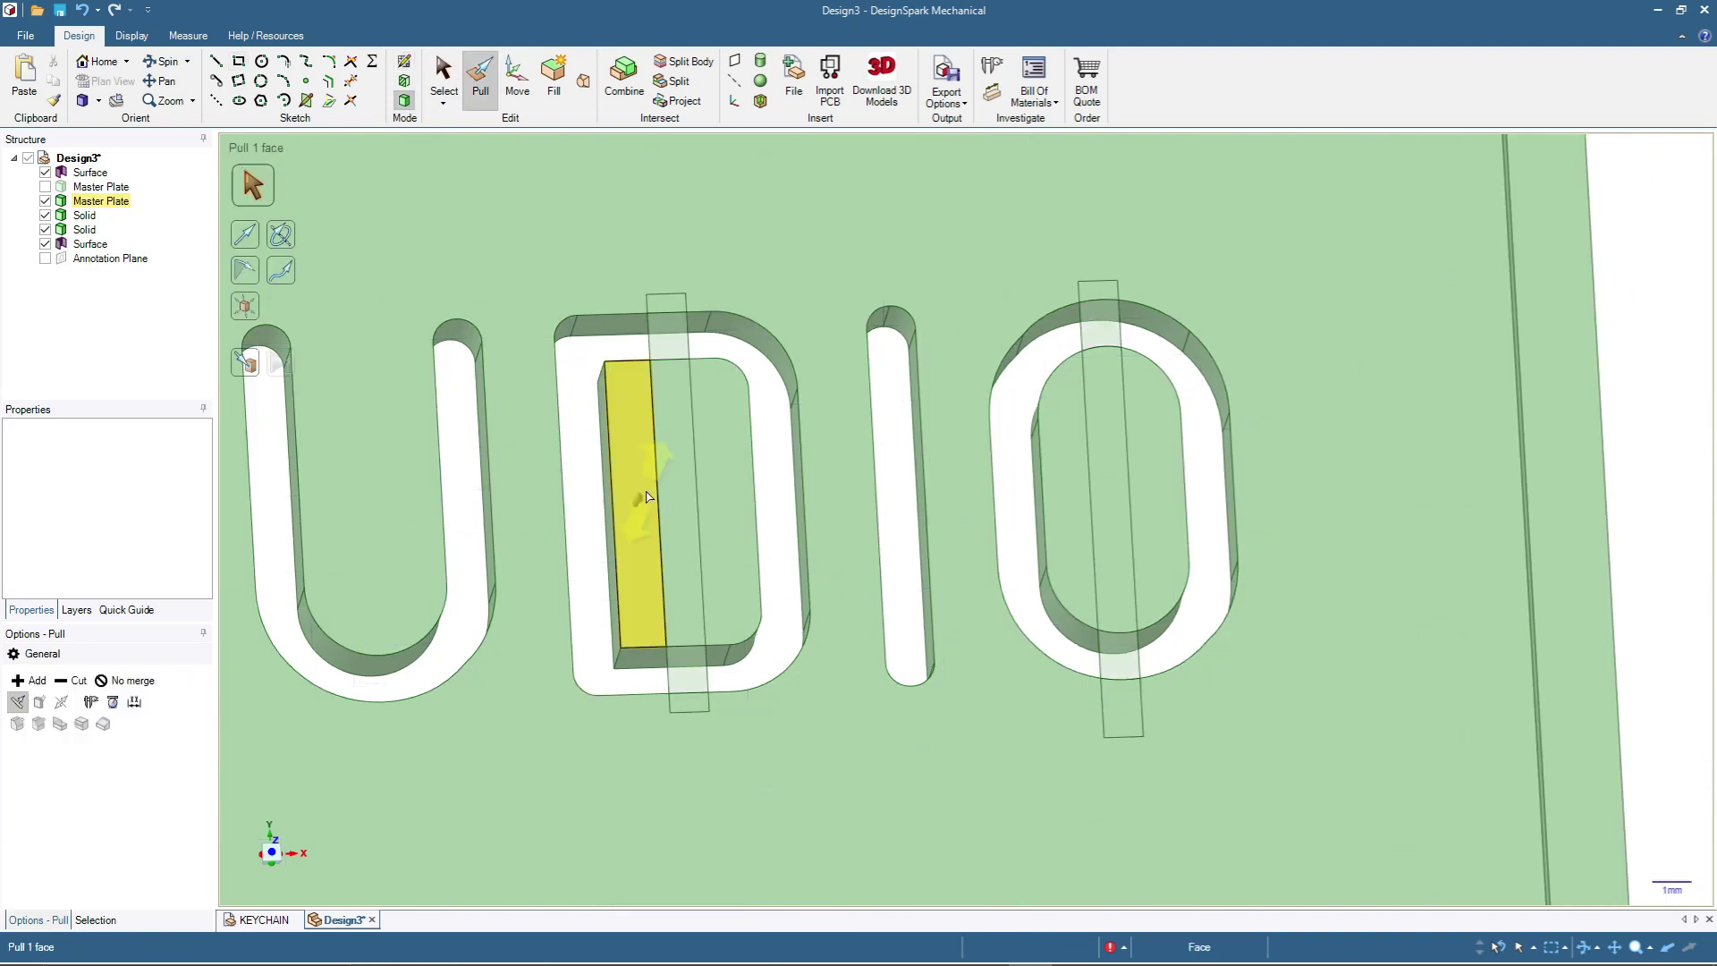
left_click(671, 336, "ctrl")
left_click(1109, 335, "ctrl")
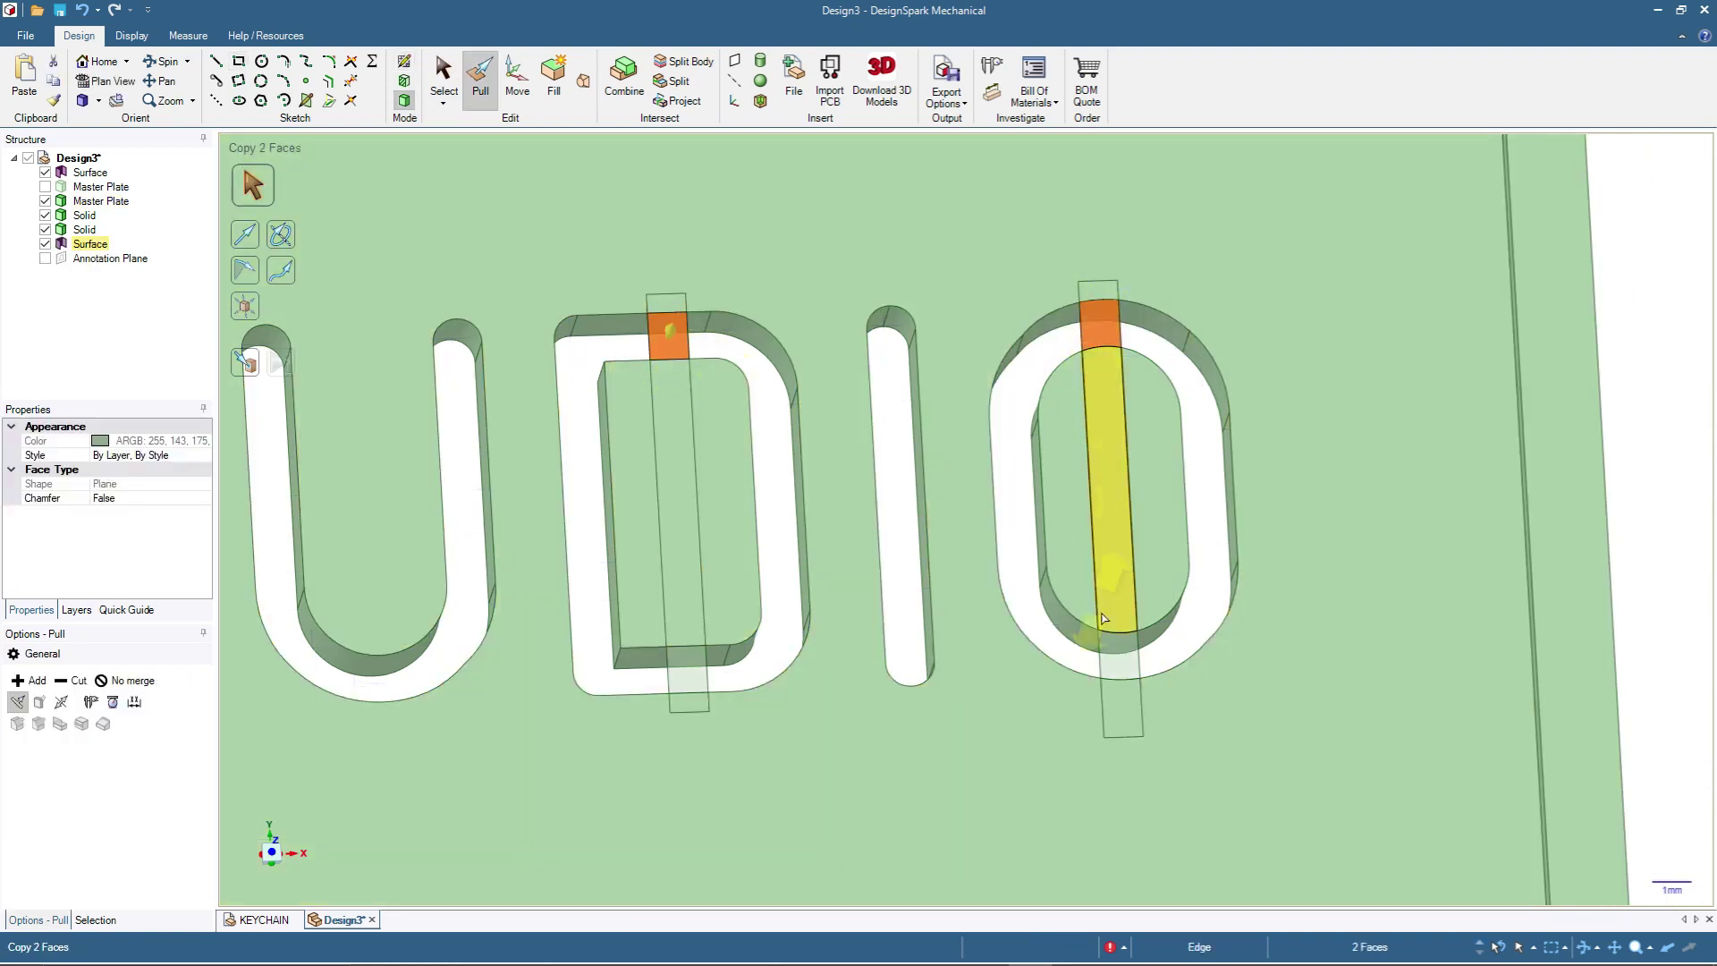
left_click(1116, 659, "ctrl")
left_click(689, 678, "ctrl")
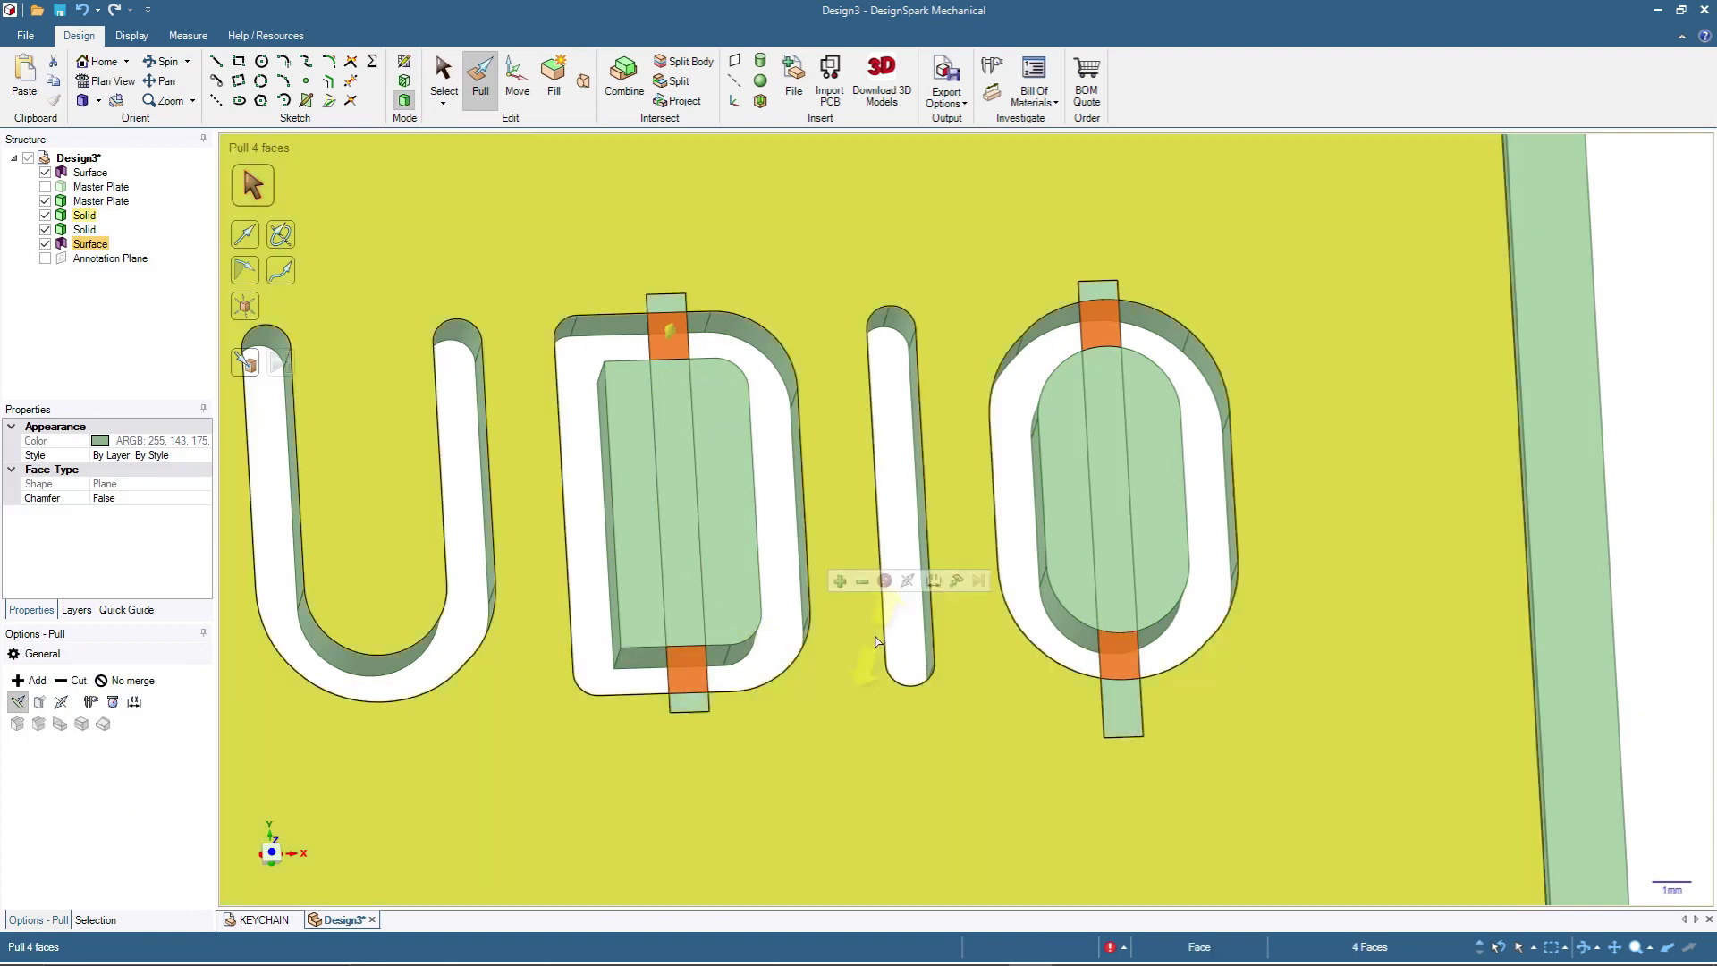
scroll(834, 673, "down", 3)
middle_click_drag(848, 566, 1265, 219)
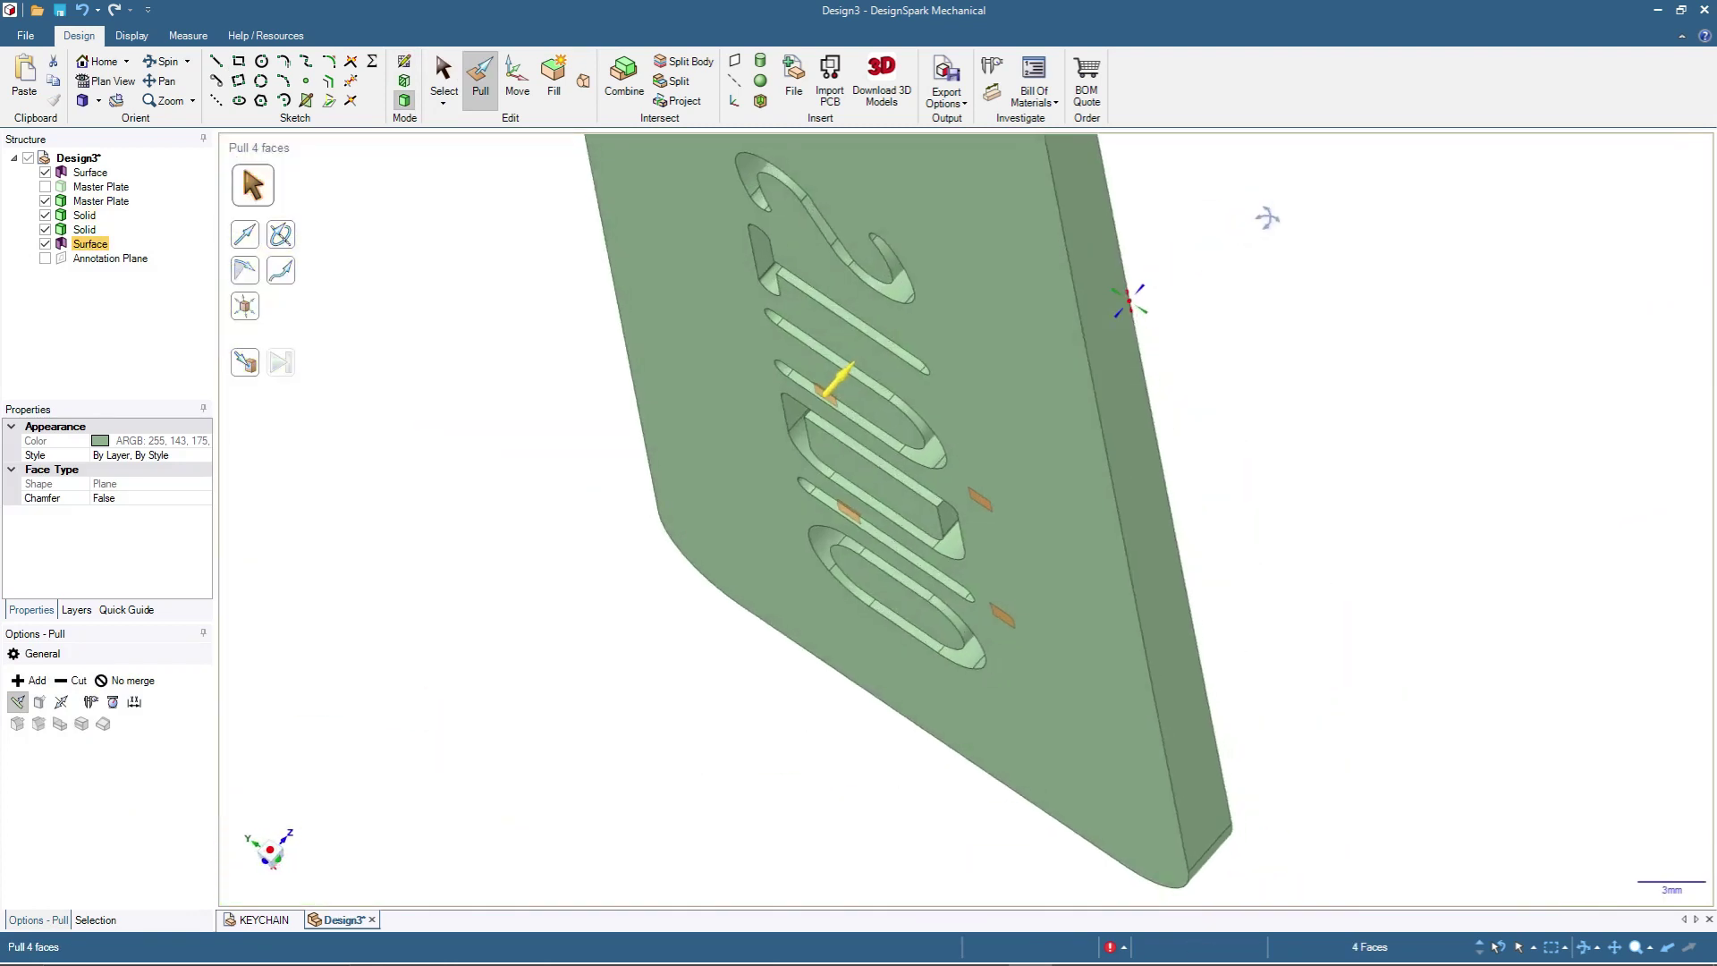
left_click(262, 364)
left_click(1020, 380)
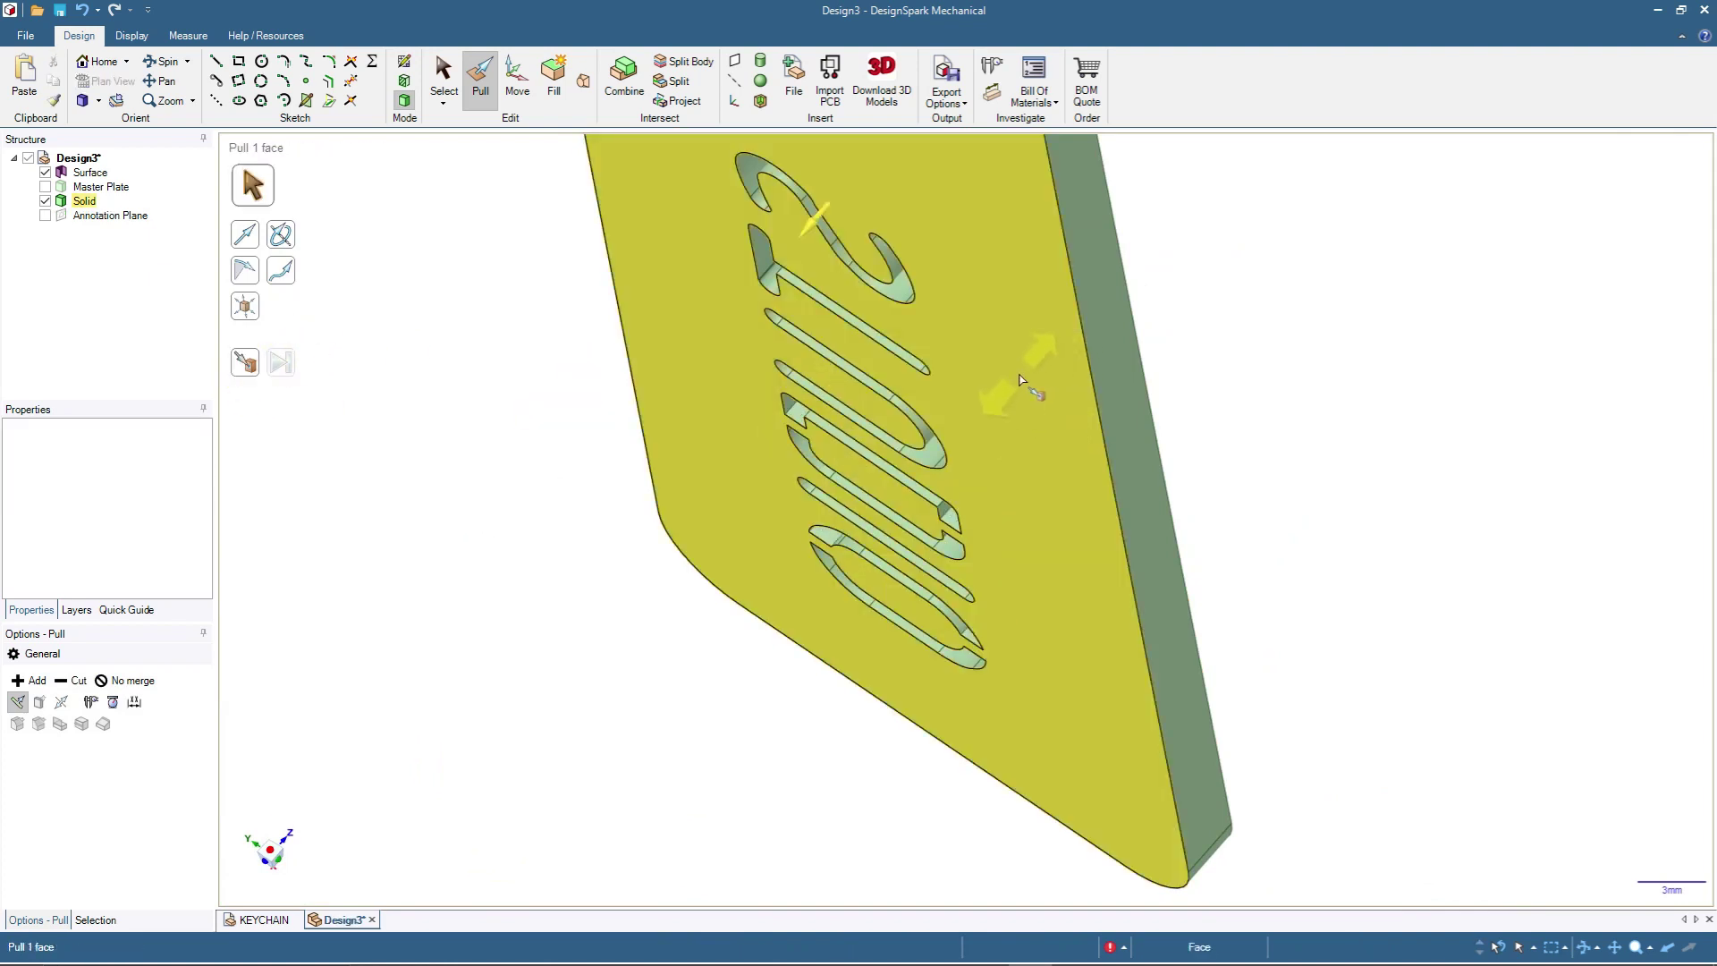
key("Escape")
Step: Delete the leftover strip divisions on the D's island and bridges, merging them into the recessed plate face
left_click(98, 61)
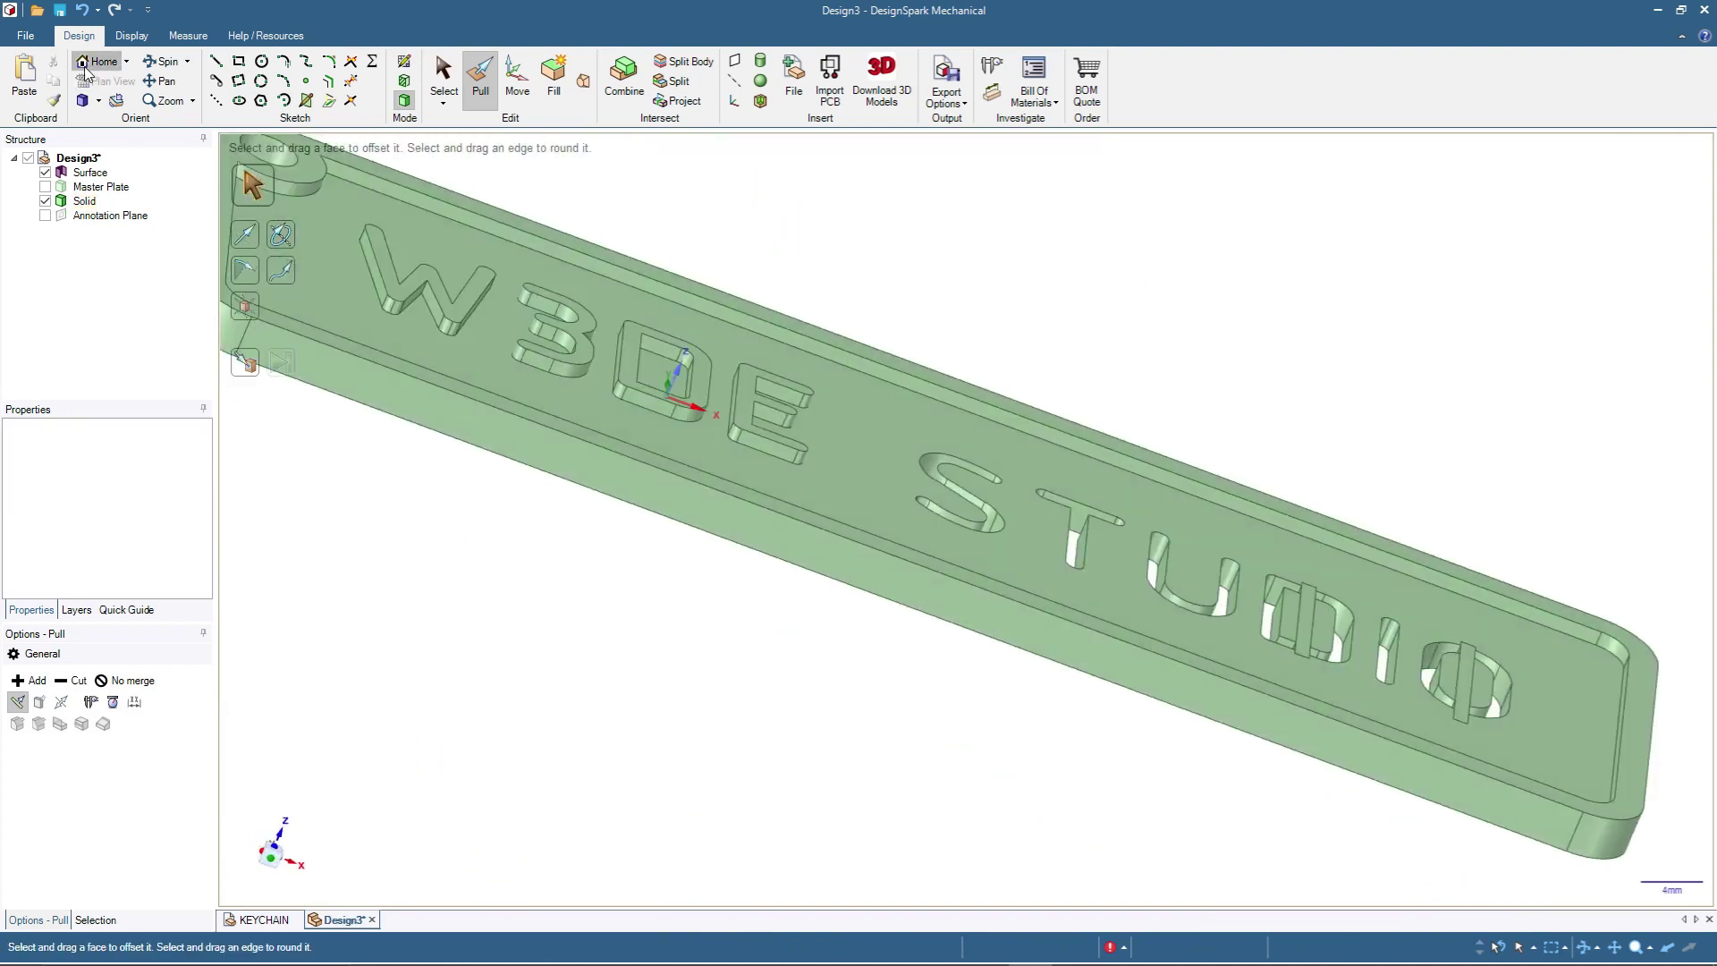
scroll(1364, 805, "up", 5)
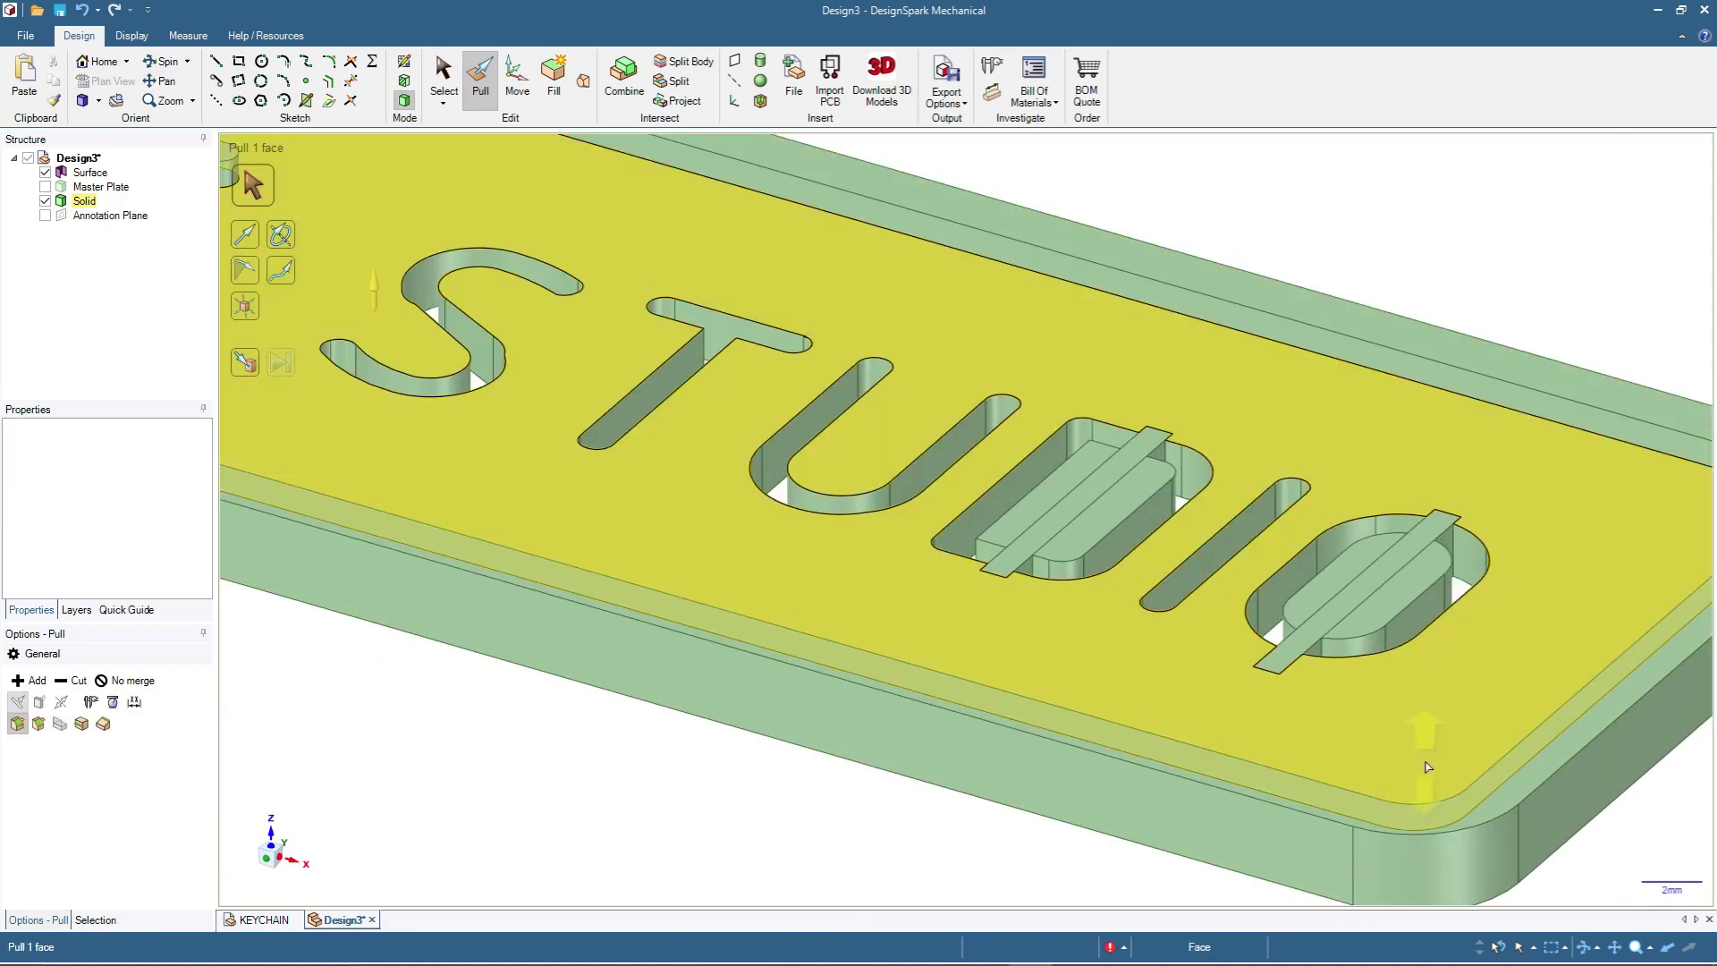
left_click(442, 218)
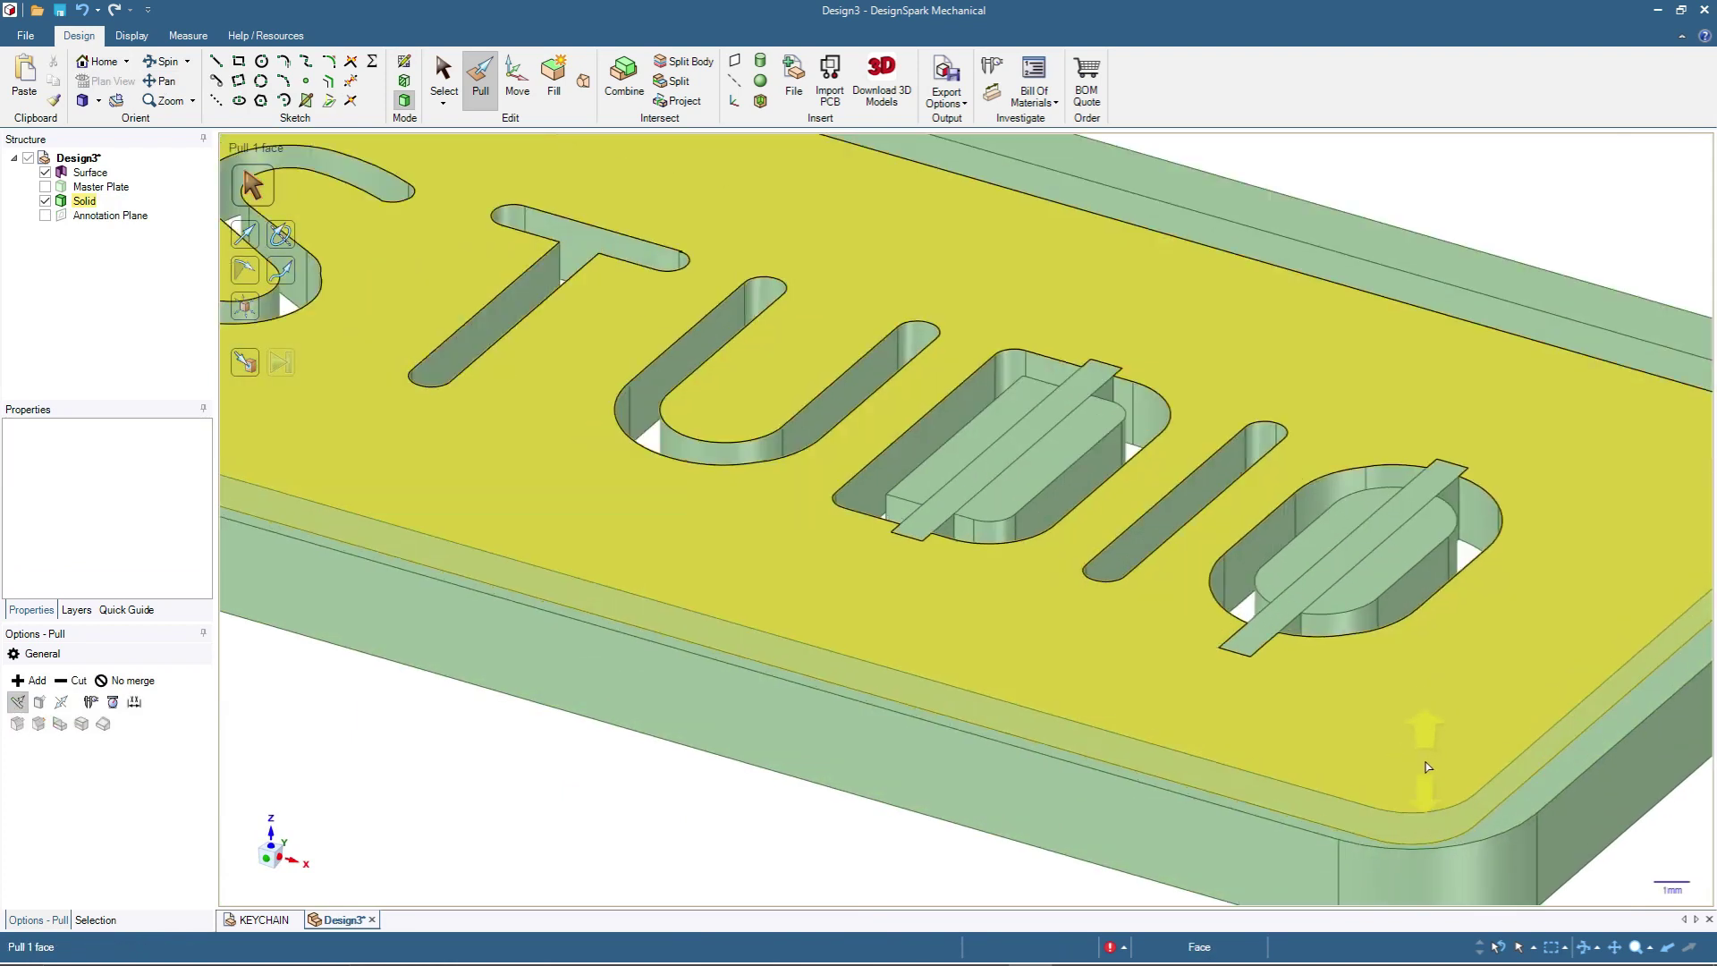
left_click(444, 75)
left_click(1027, 452)
left_click(1031, 462)
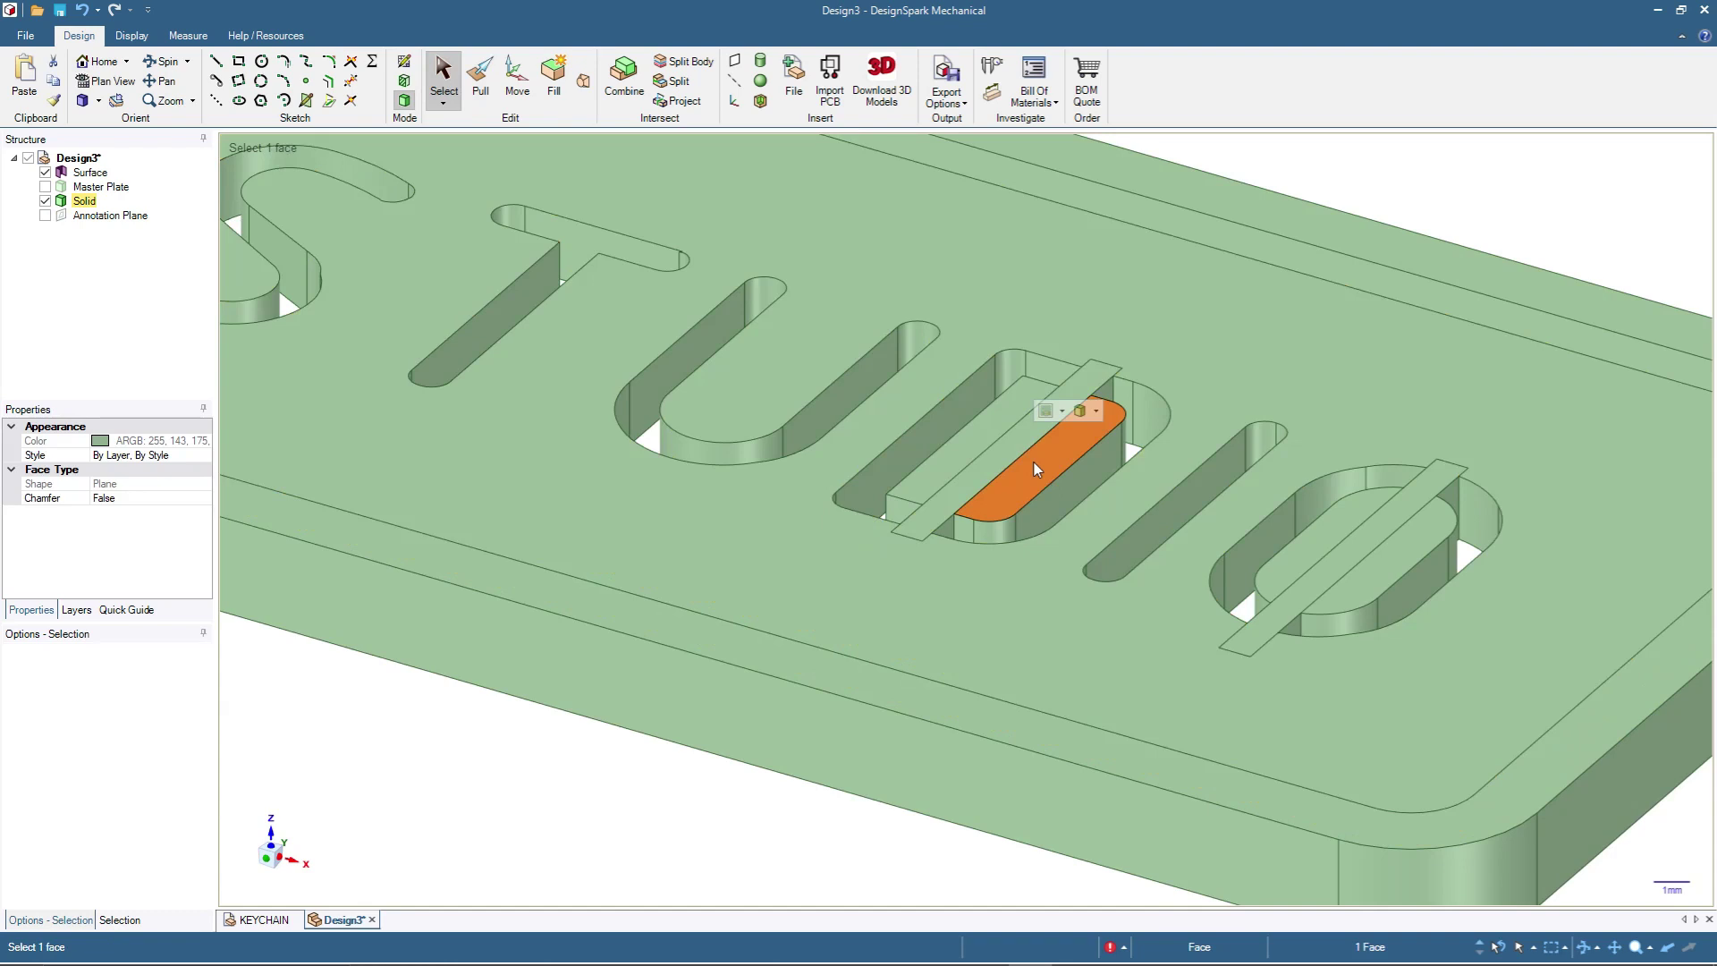
key("Delete")
left_click(958, 458)
key("Delete")
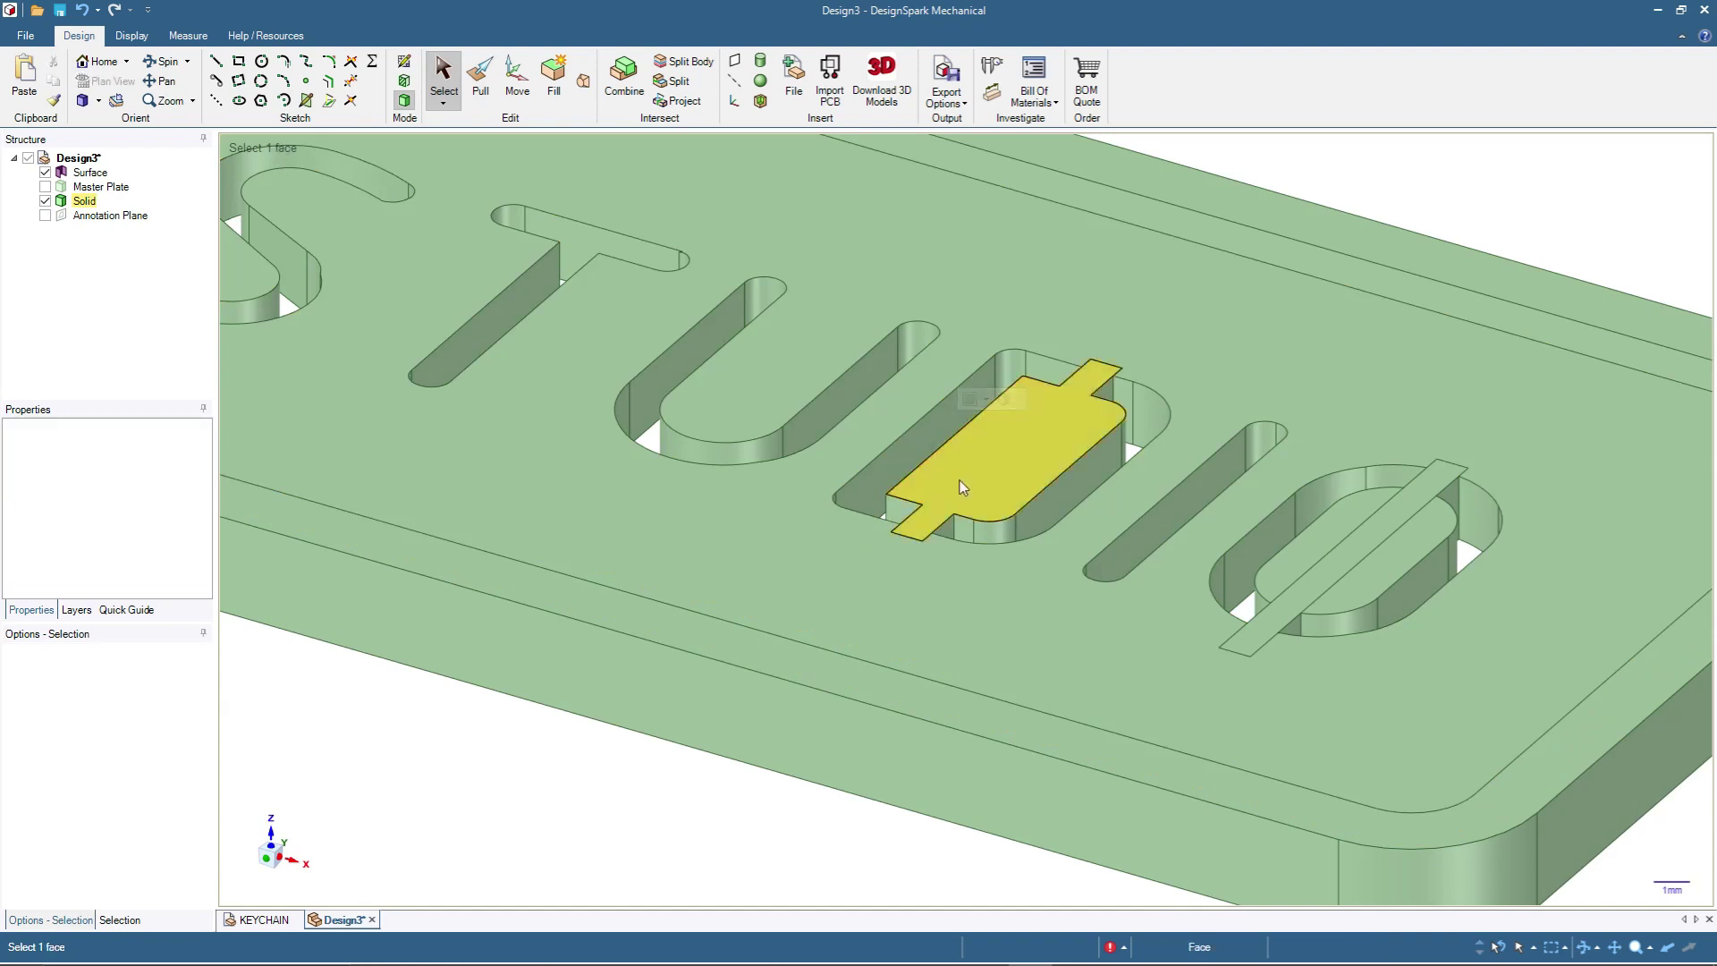
left_click(960, 488)
key("Delete")
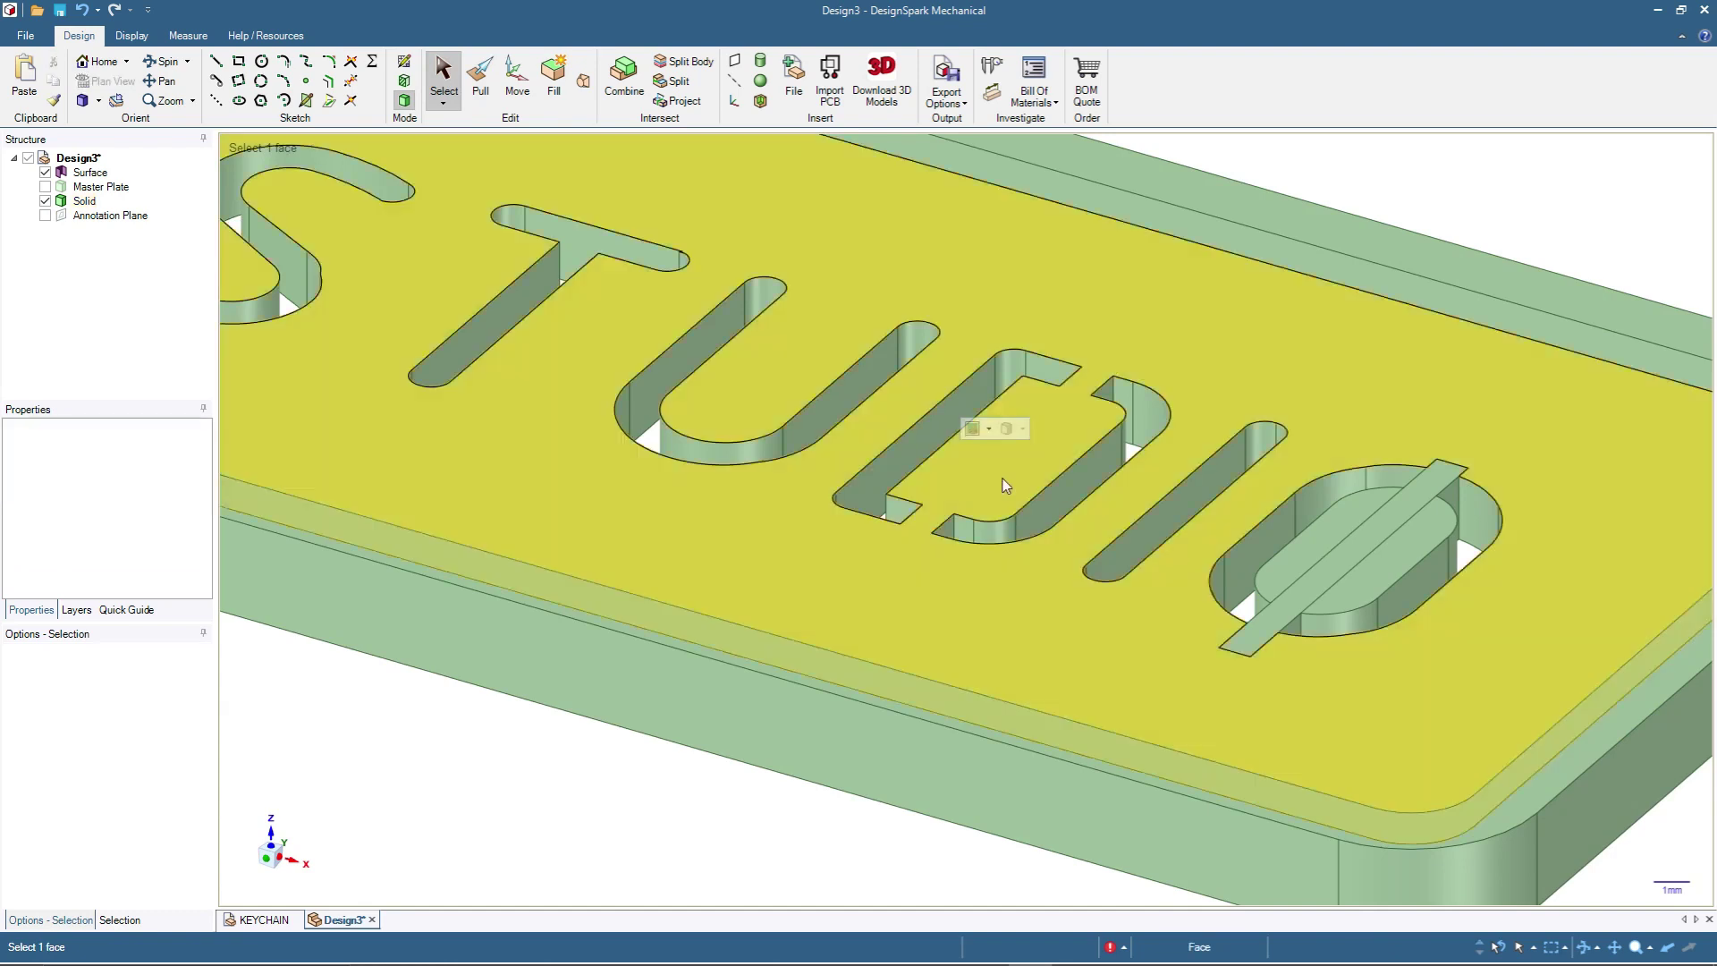
Step: Delete the leftover strip divisions on the O's island and bridges, merging them into the recessed plate face
left_click(1346, 564)
key("Delete")
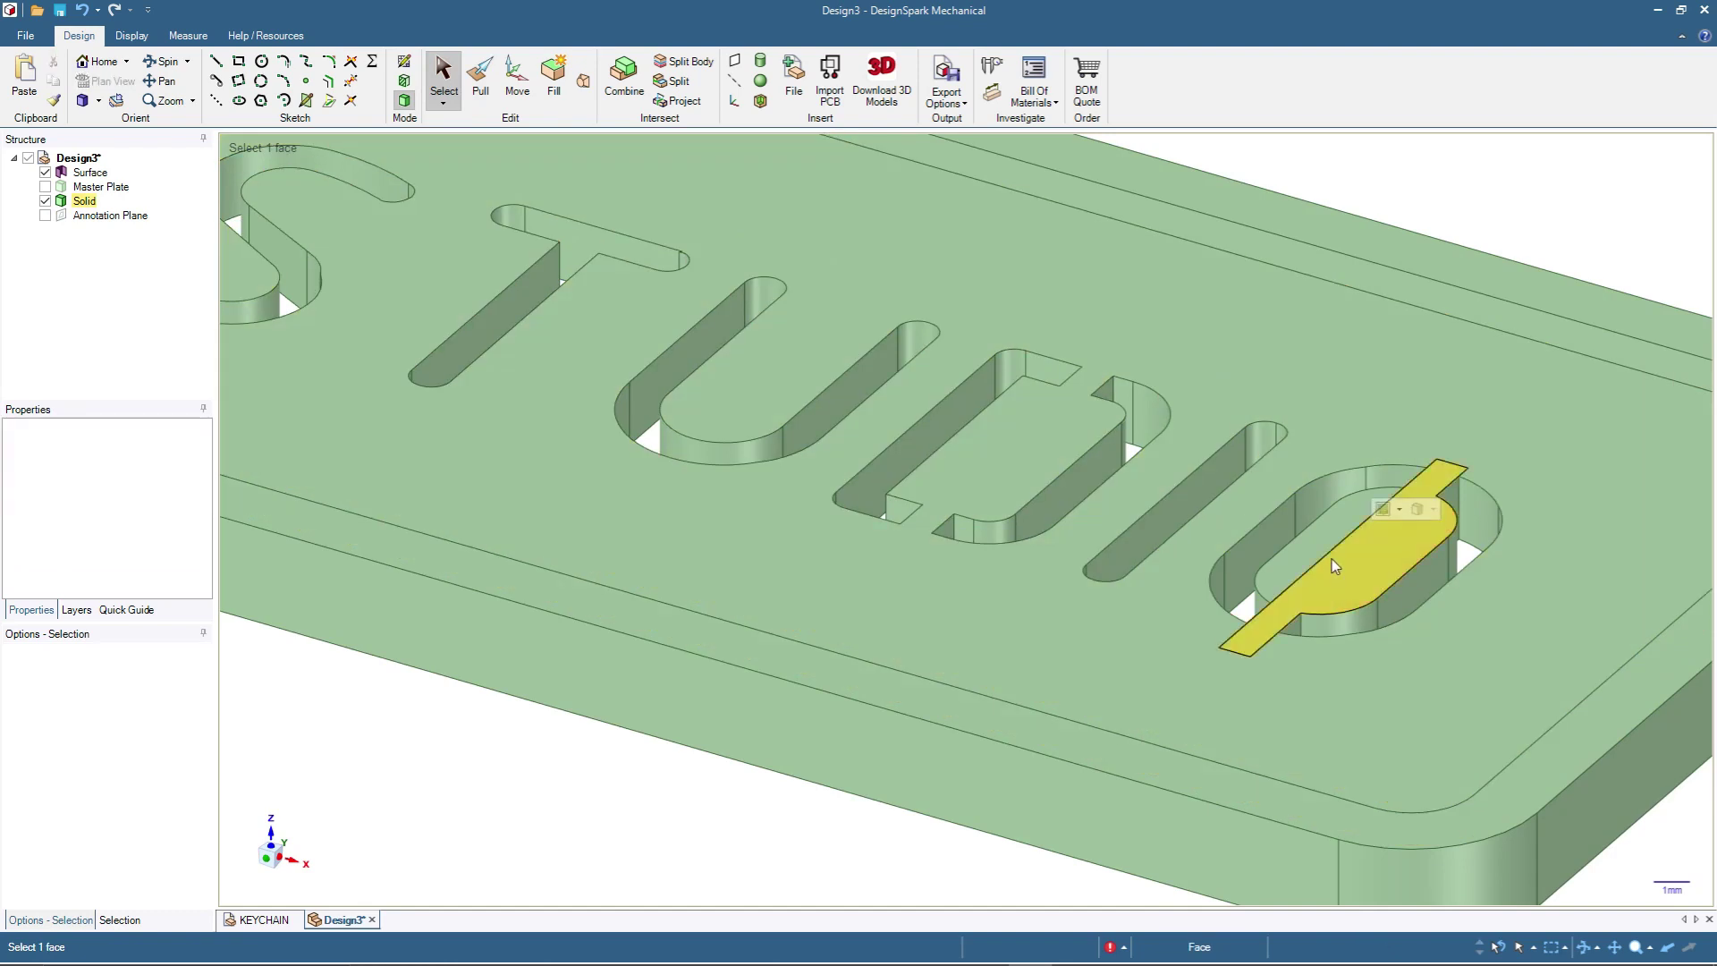
left_click(1307, 544)
key("Delete")
left_click(1355, 571)
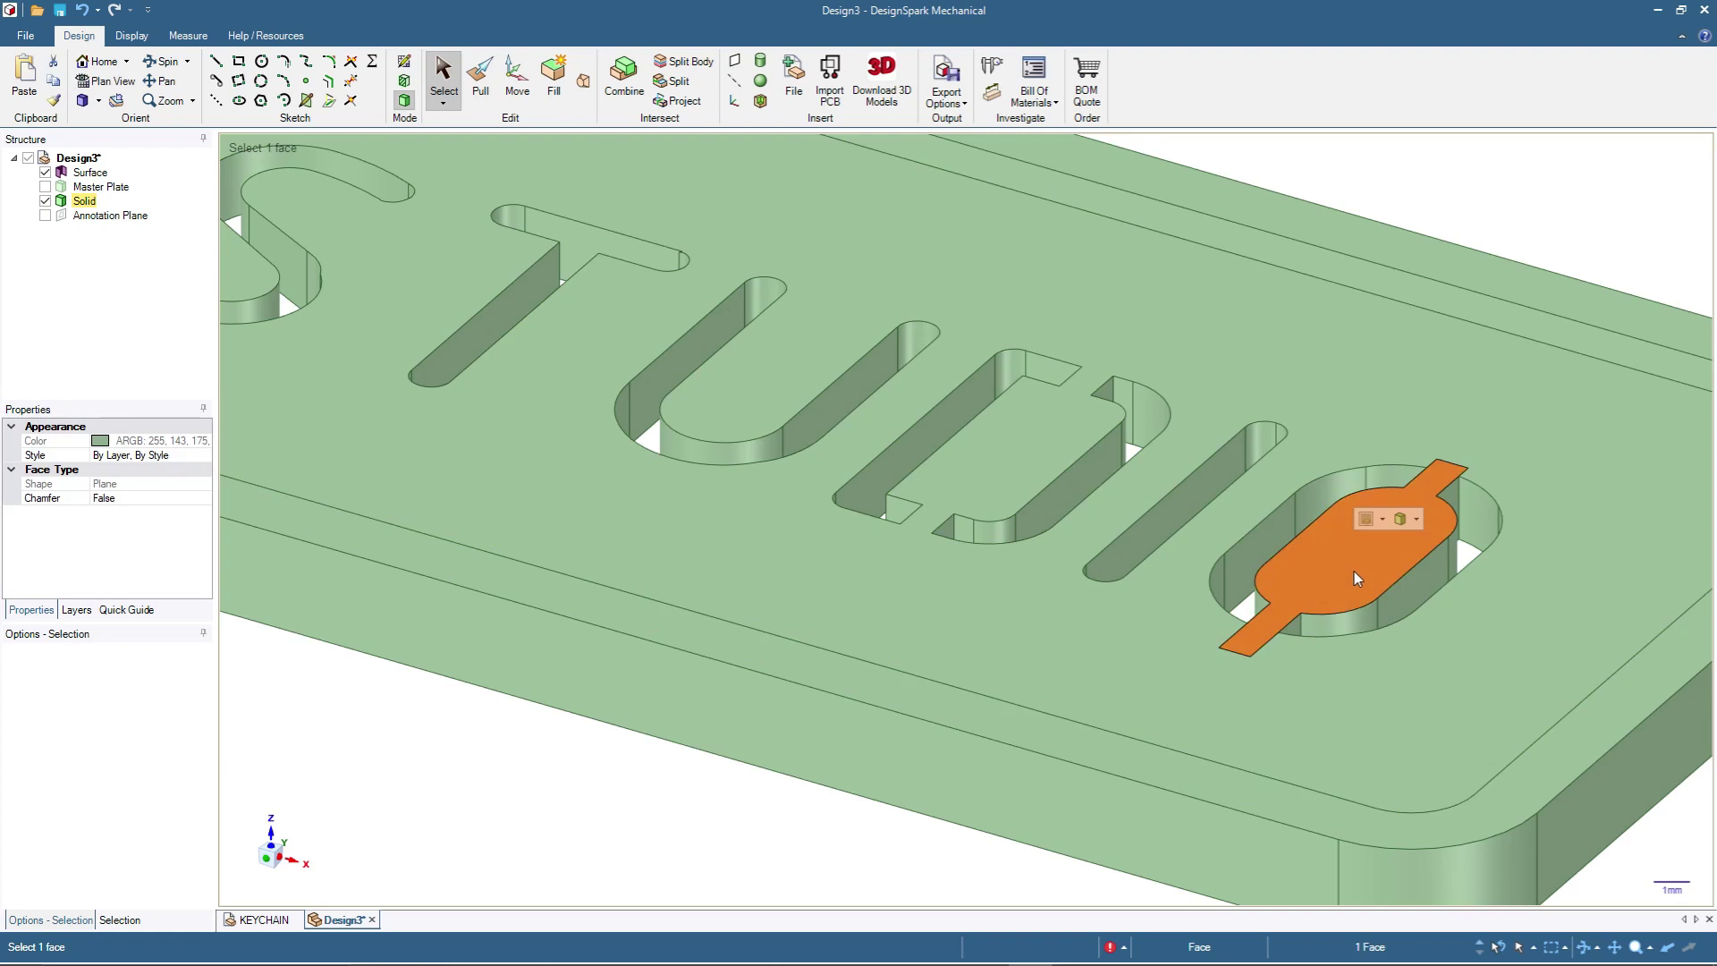
key("Delete")
scroll(1336, 566, "down", 6)
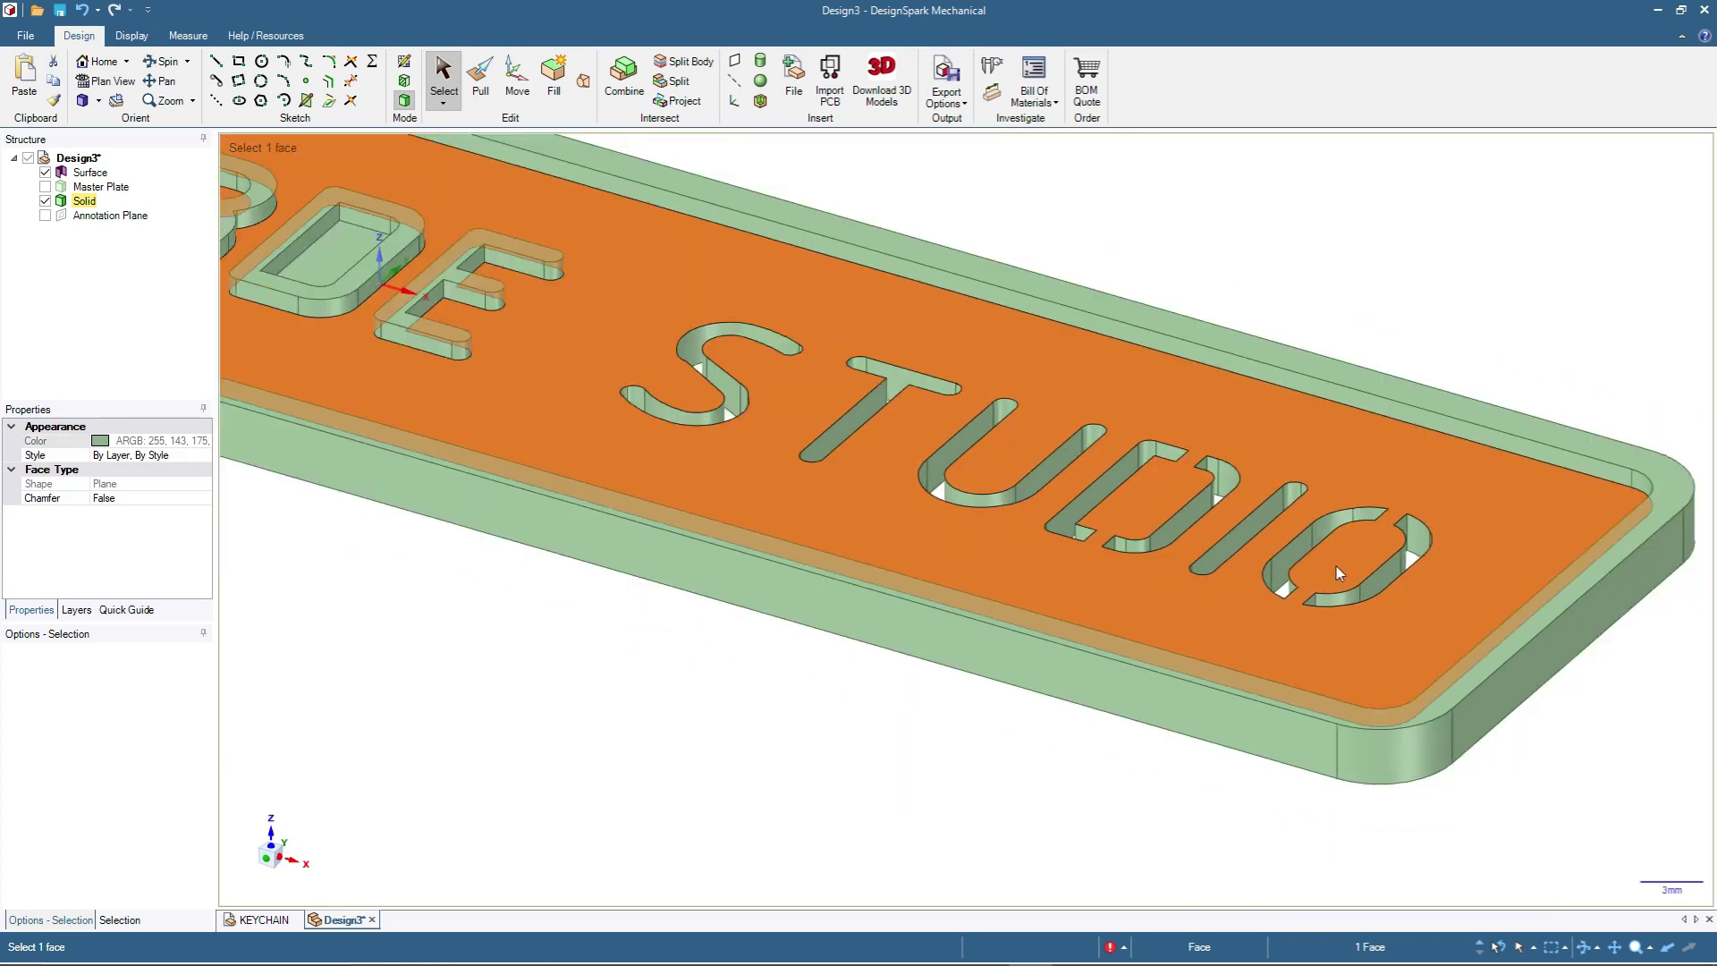
left_click(764, 700)
scroll(751, 720, "down", 4)
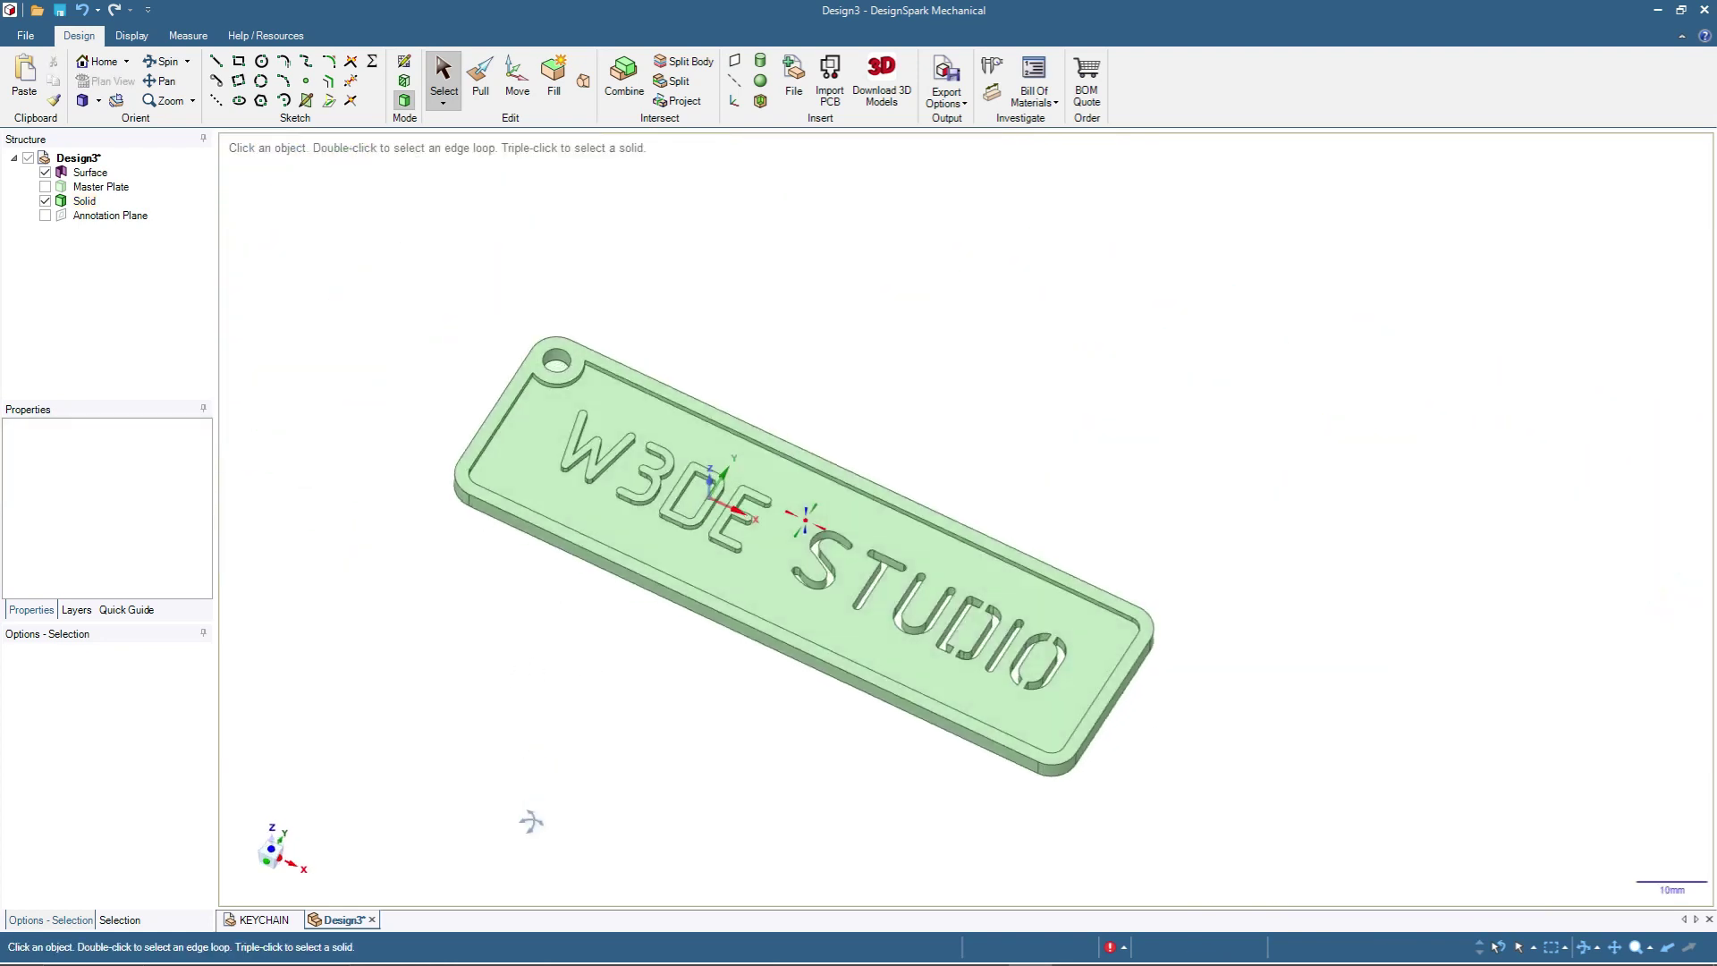
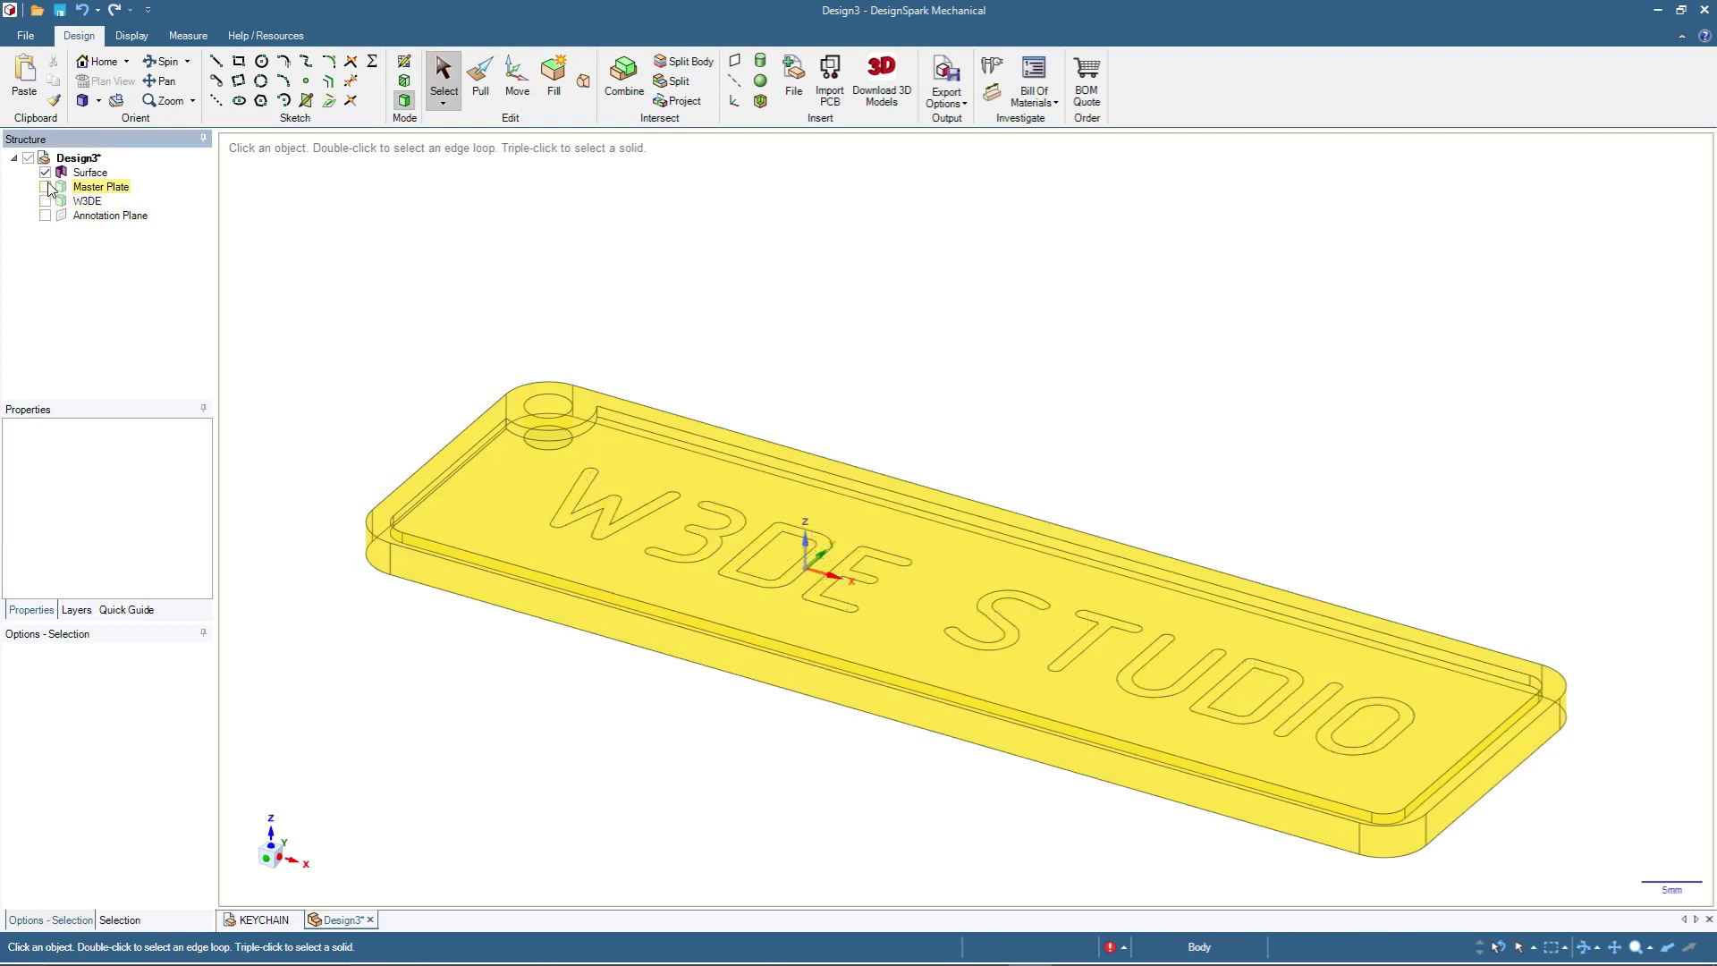
Step: Show the annotation plane above the master plate and select the face of the digit 3 on that plate
left_click(45, 215)
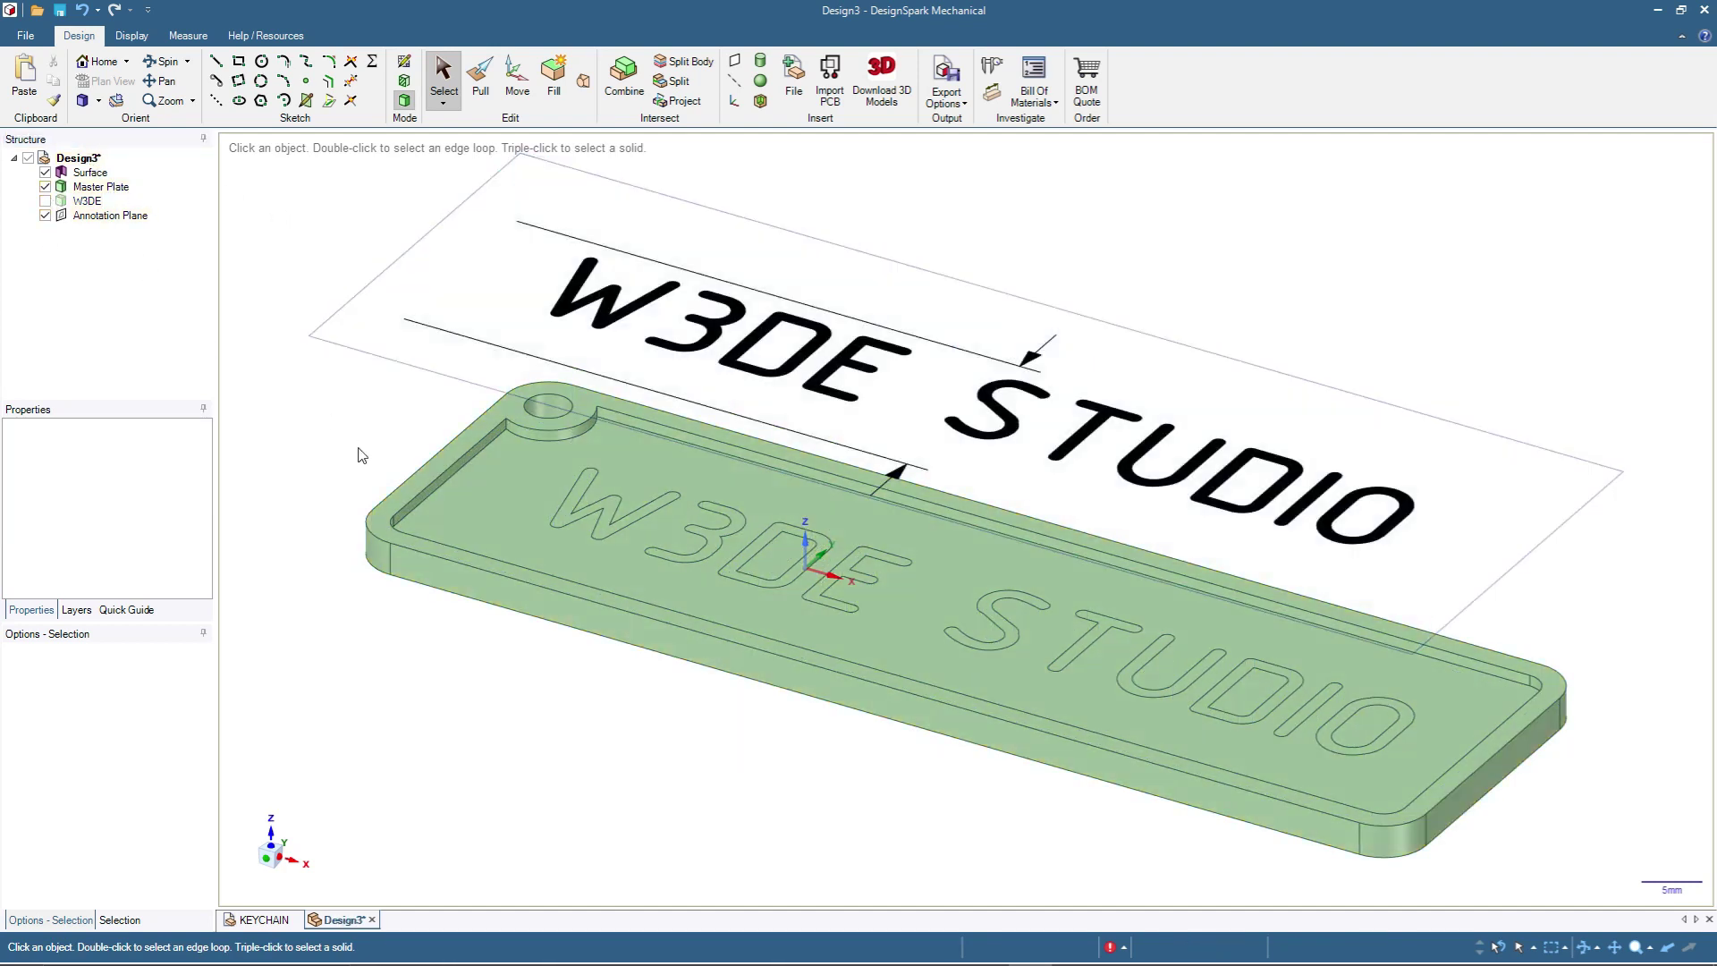
left_click(613, 517)
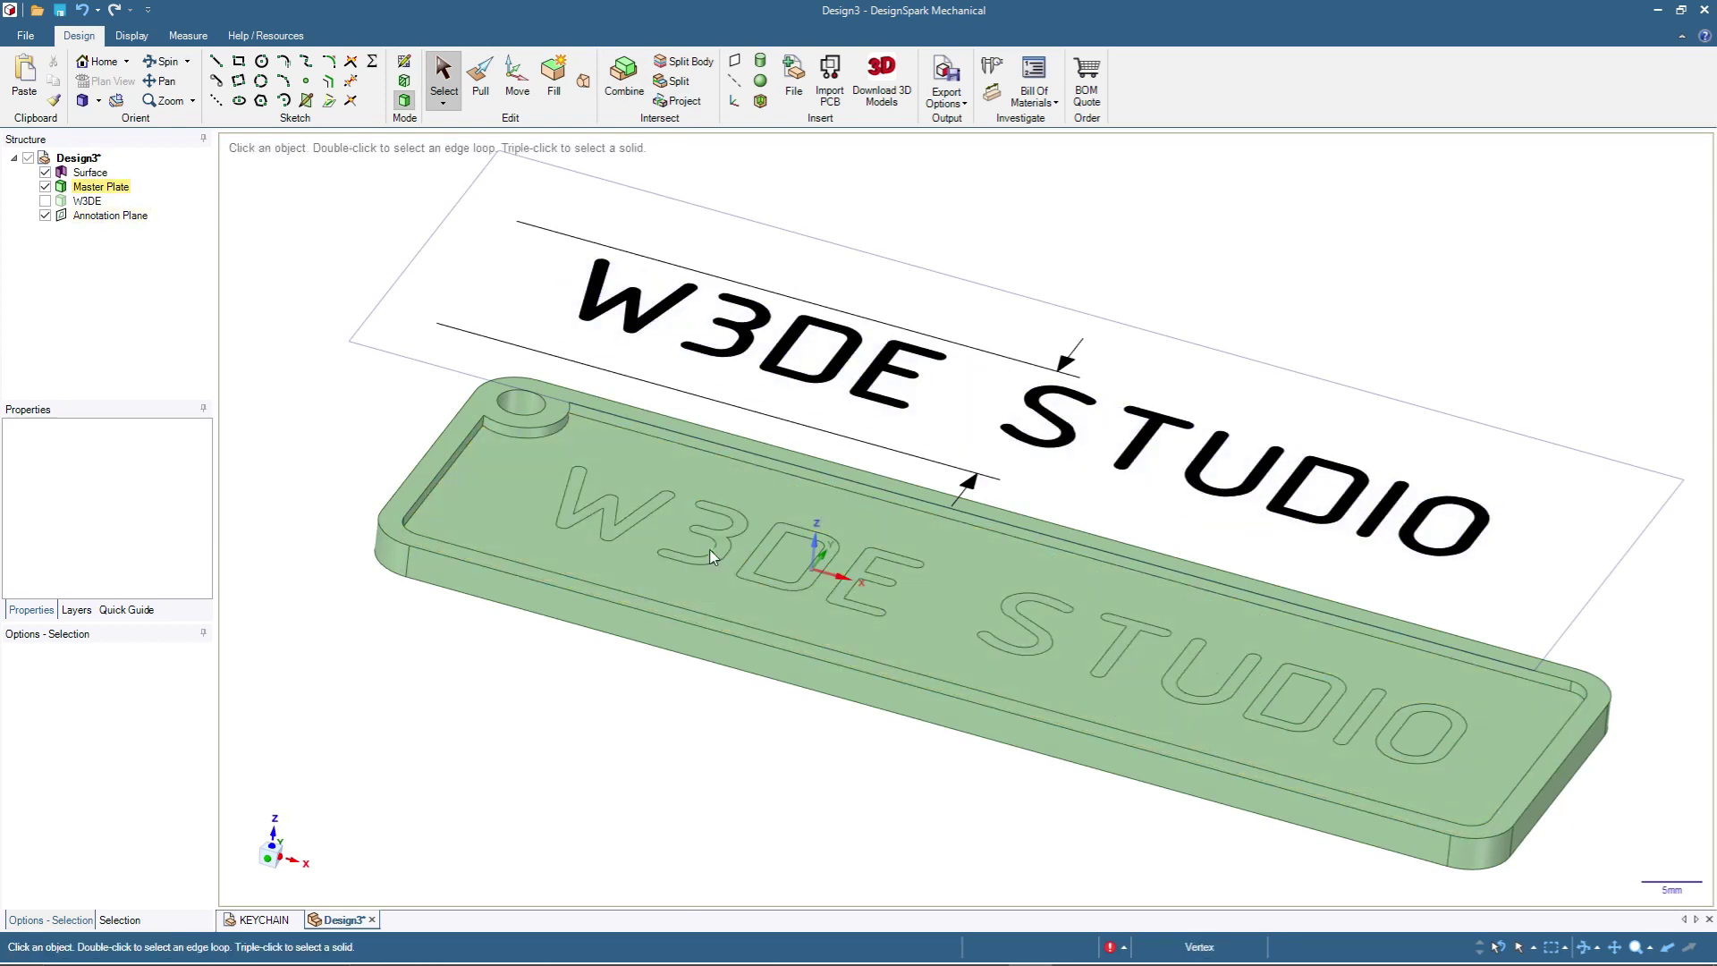
left_click(726, 556)
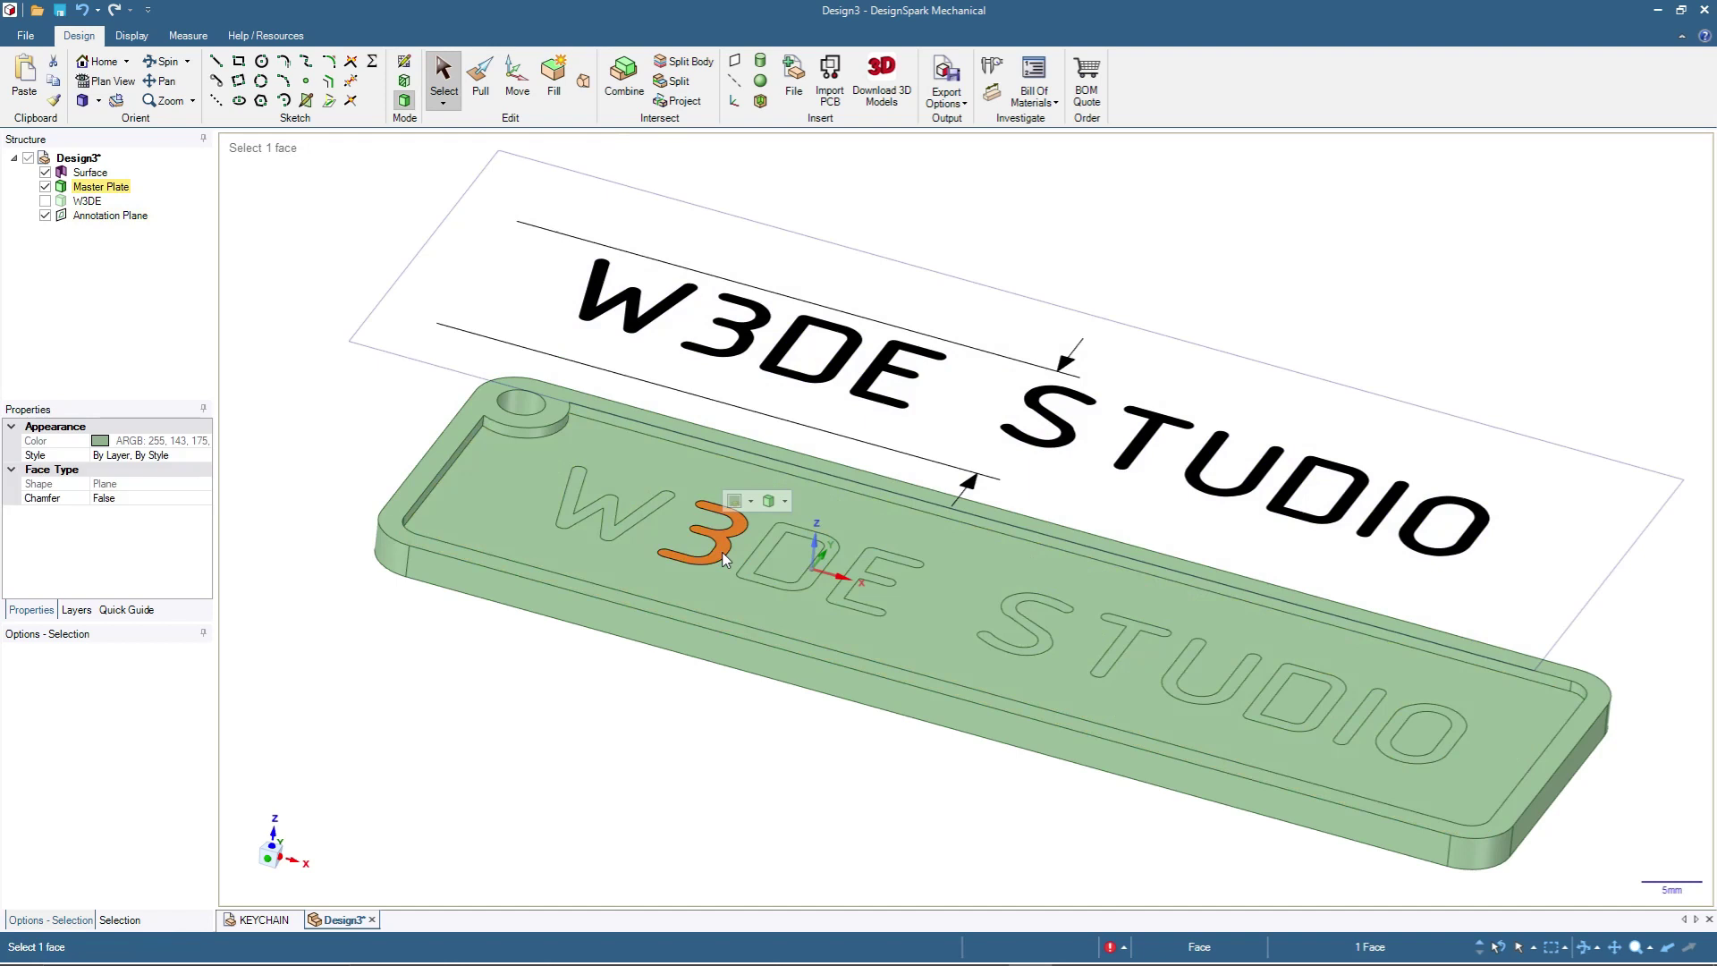
Step: Delete the projected W3DE STUDIO letter outlines from the master plate's recessed face, leaving it blank
key("Delete")
left_click(609, 507)
key("Delete")
left_click(818, 559)
key("Delete")
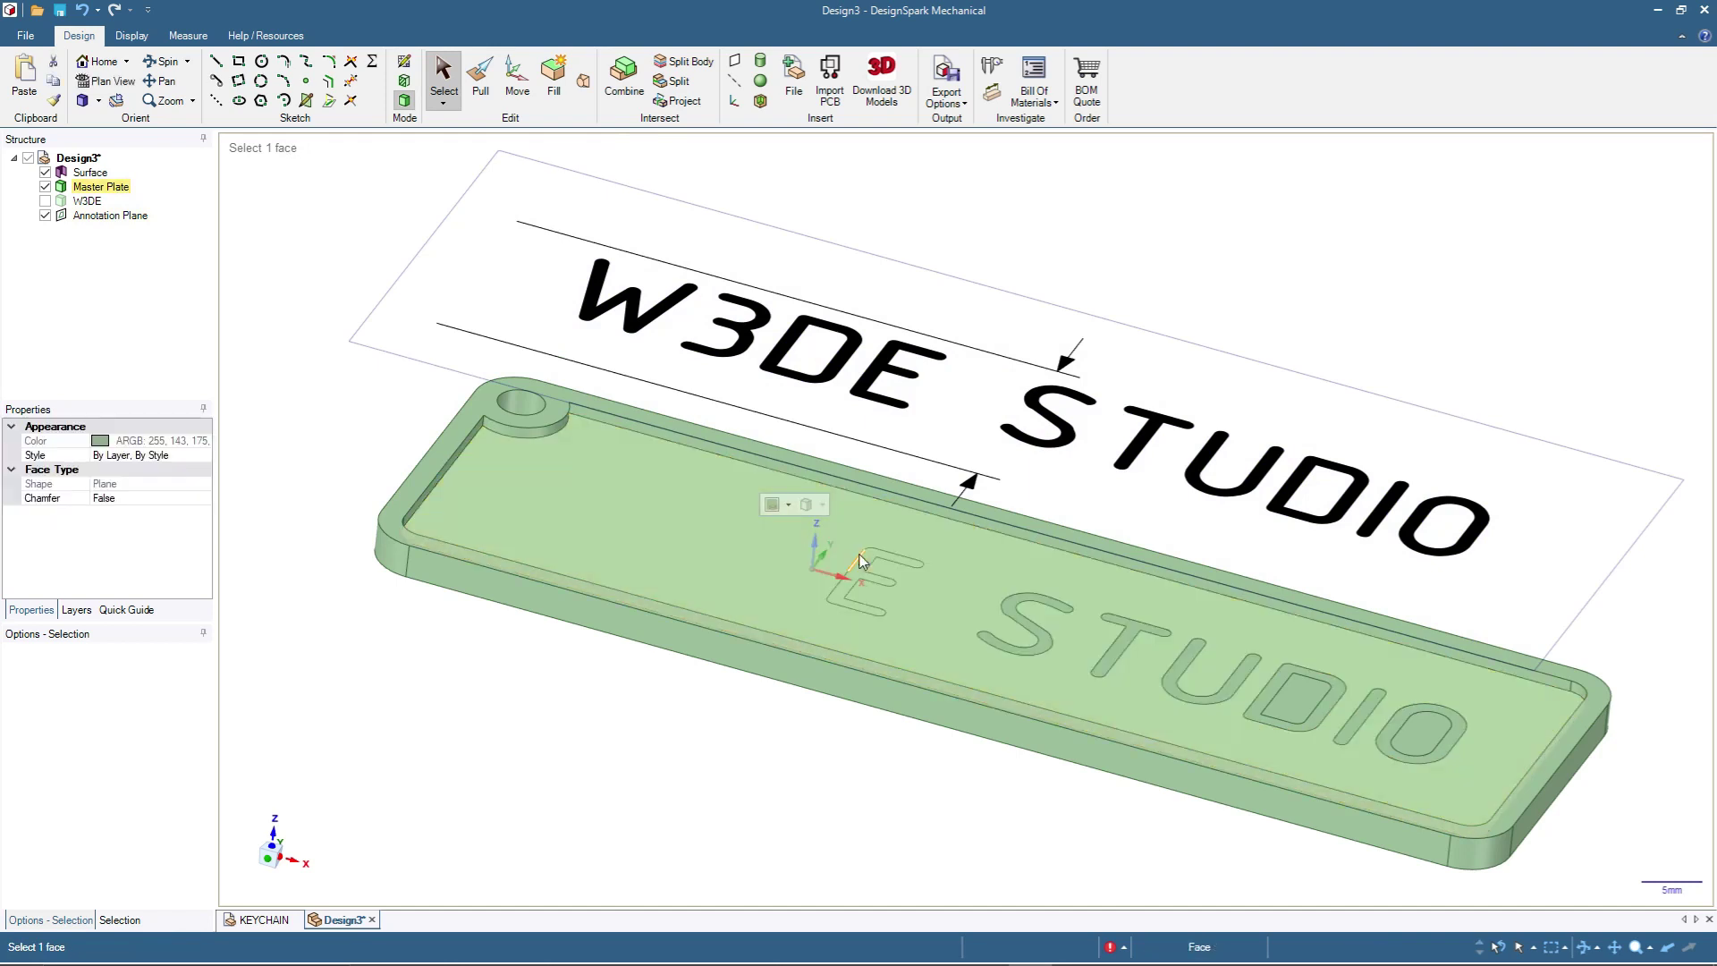
left_click(861, 564)
key("Delete")
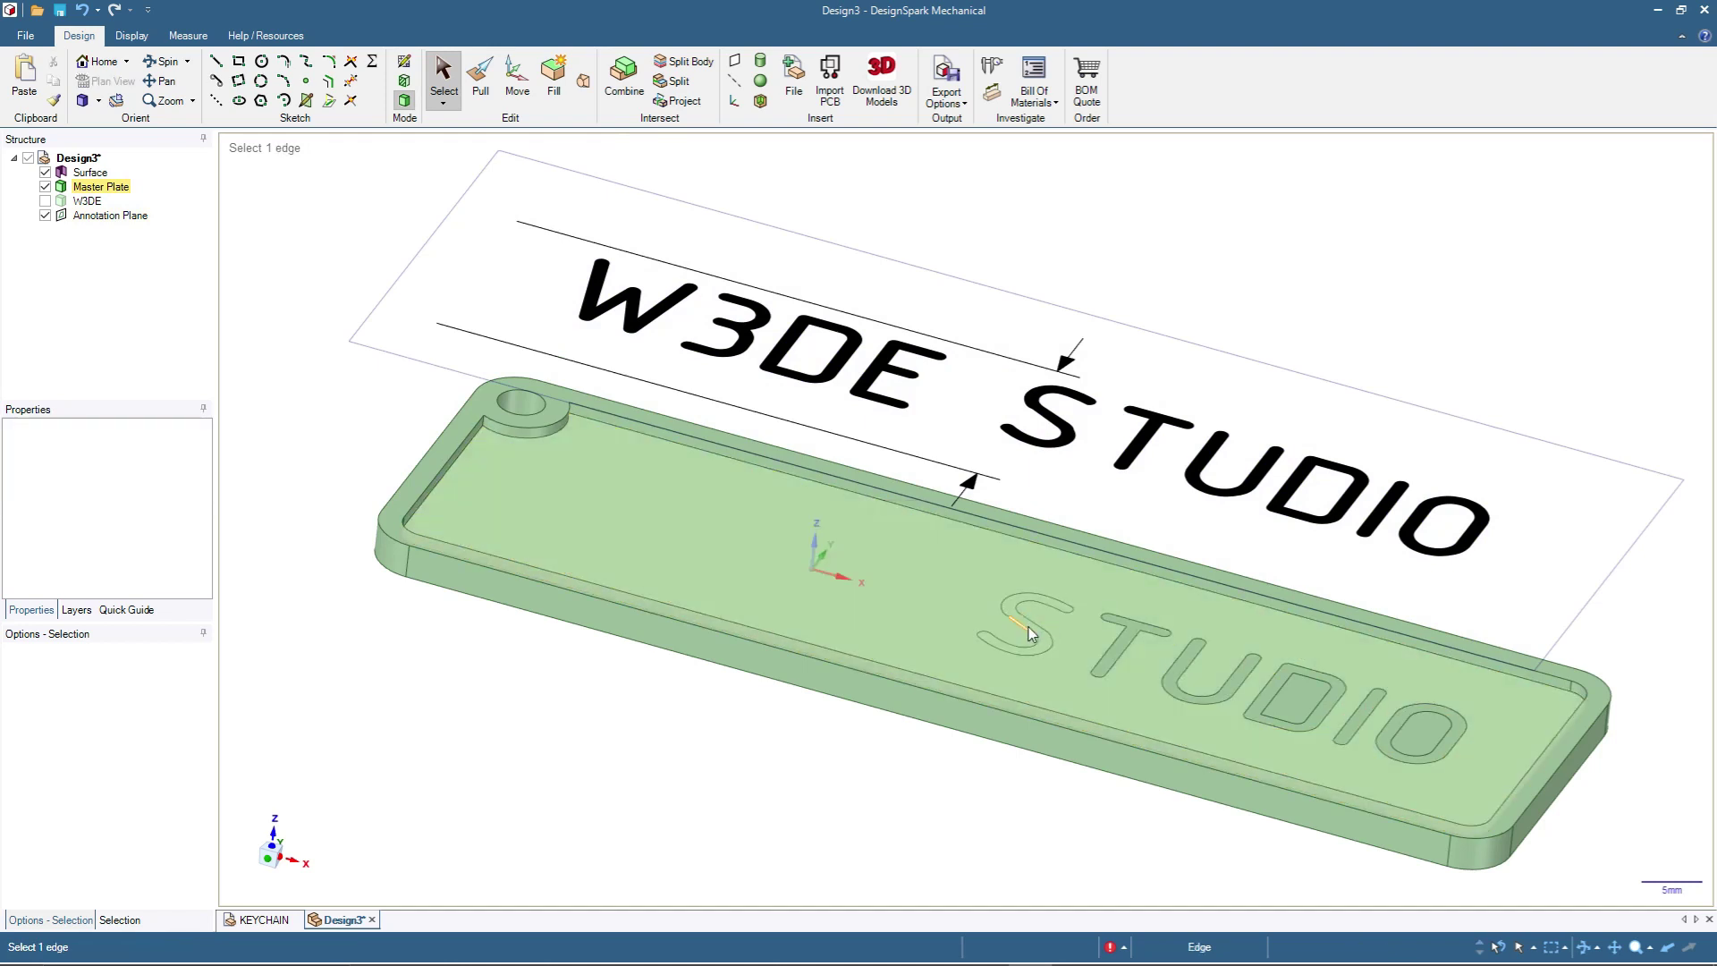
left_click_drag(957, 566, 1479, 771)
key("Delete")
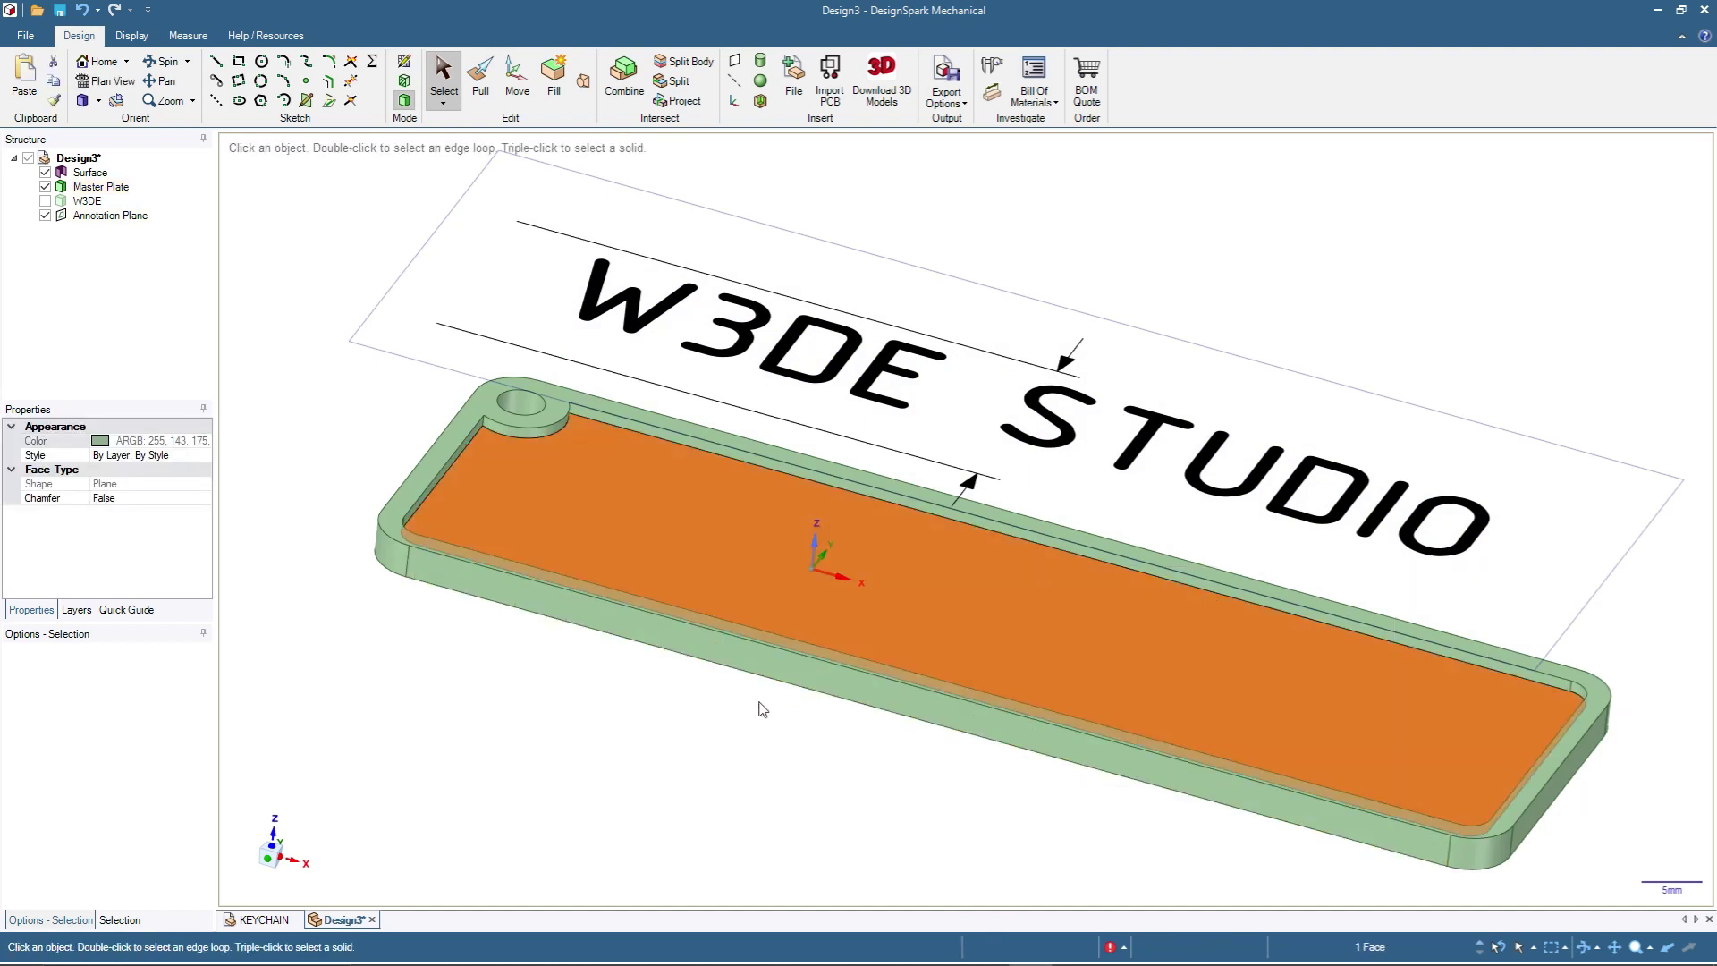
left_click(720, 722)
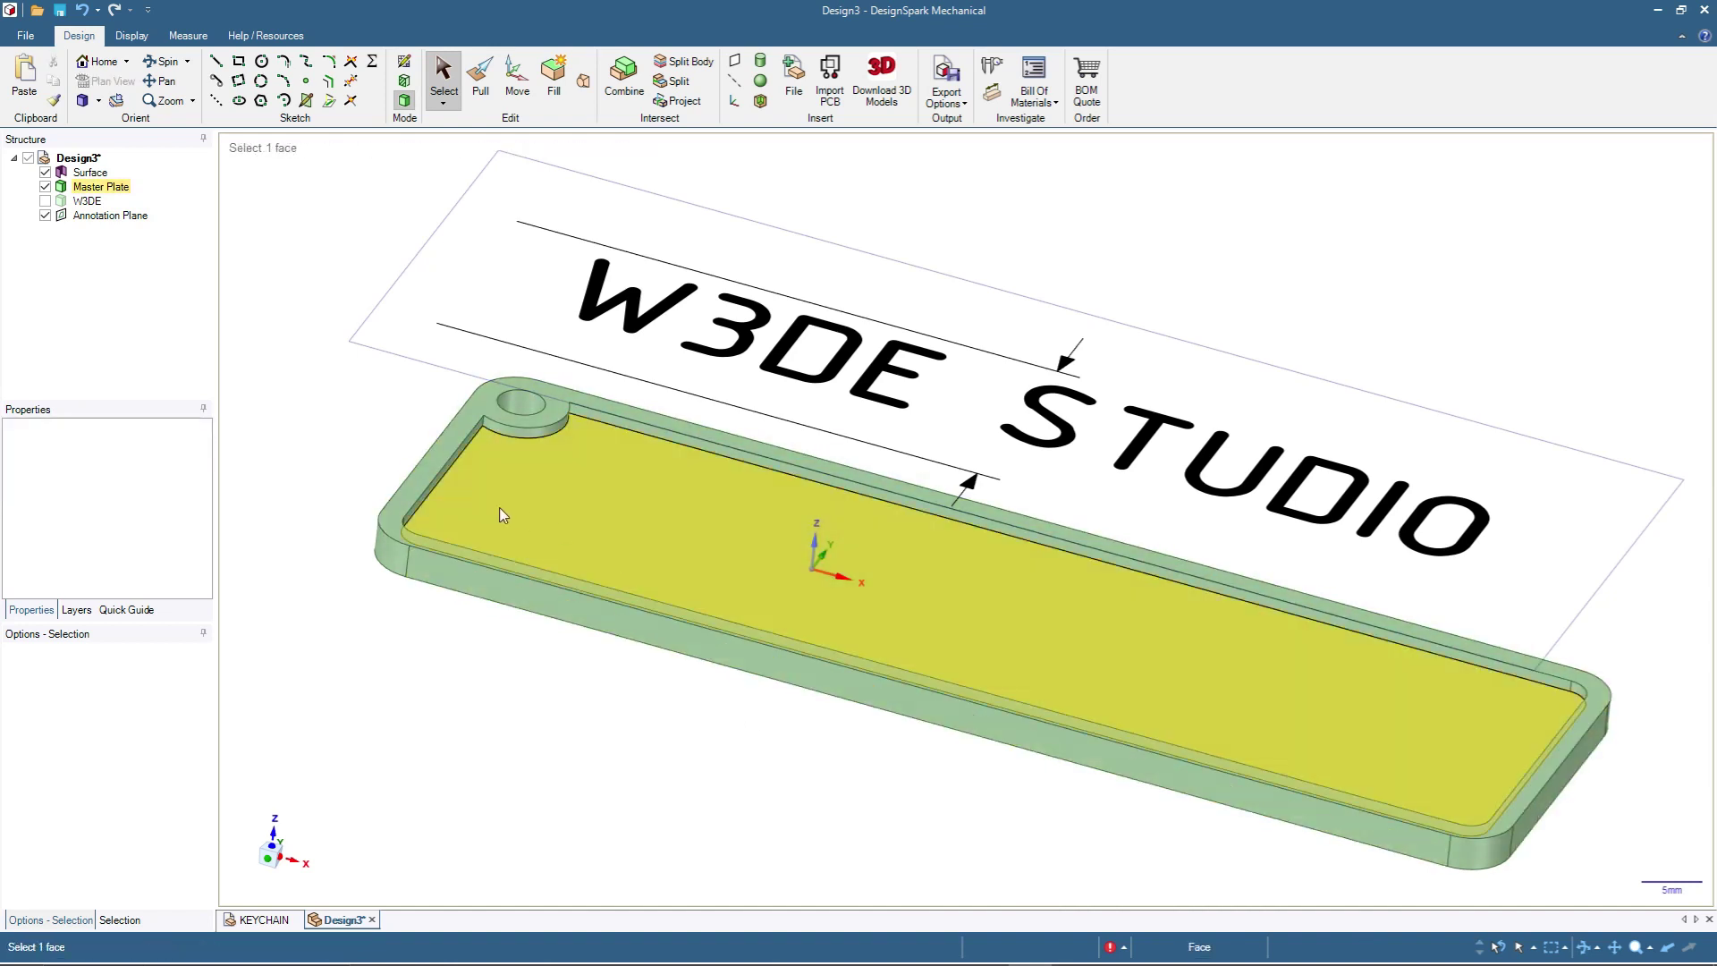
Step: Replace the note text on the annotation plane with GOOD DAY and shift it slightly toward the ring-hole end of the plate
left_click(767, 349)
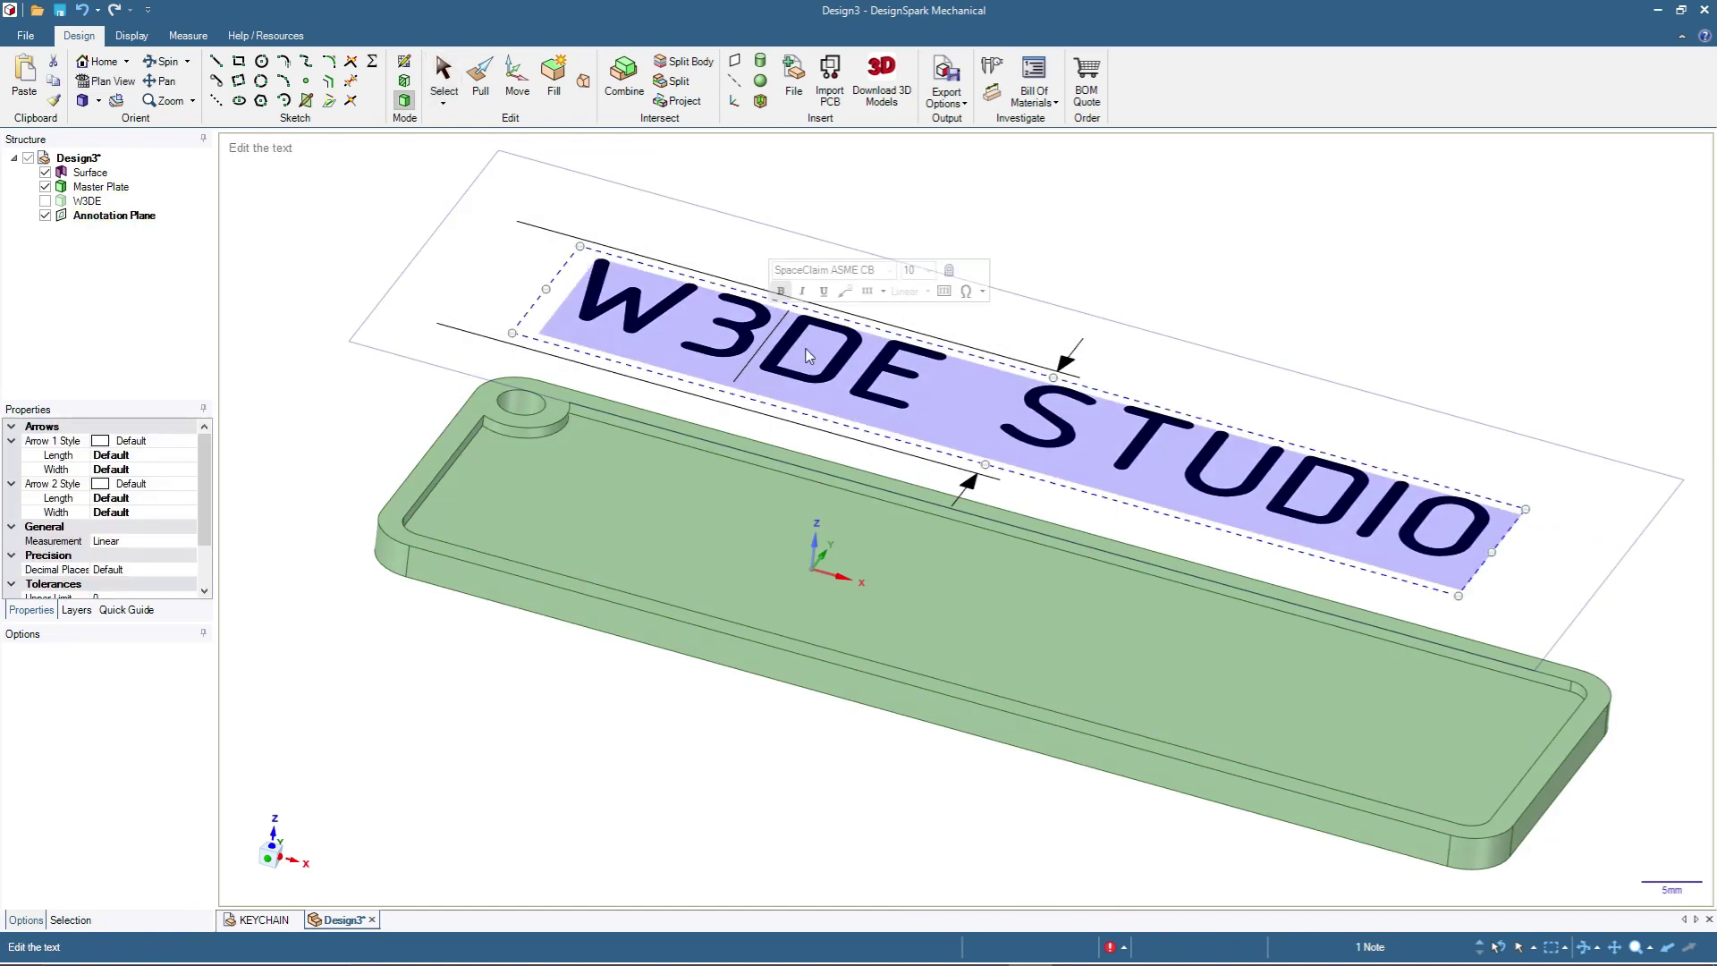
type("G")
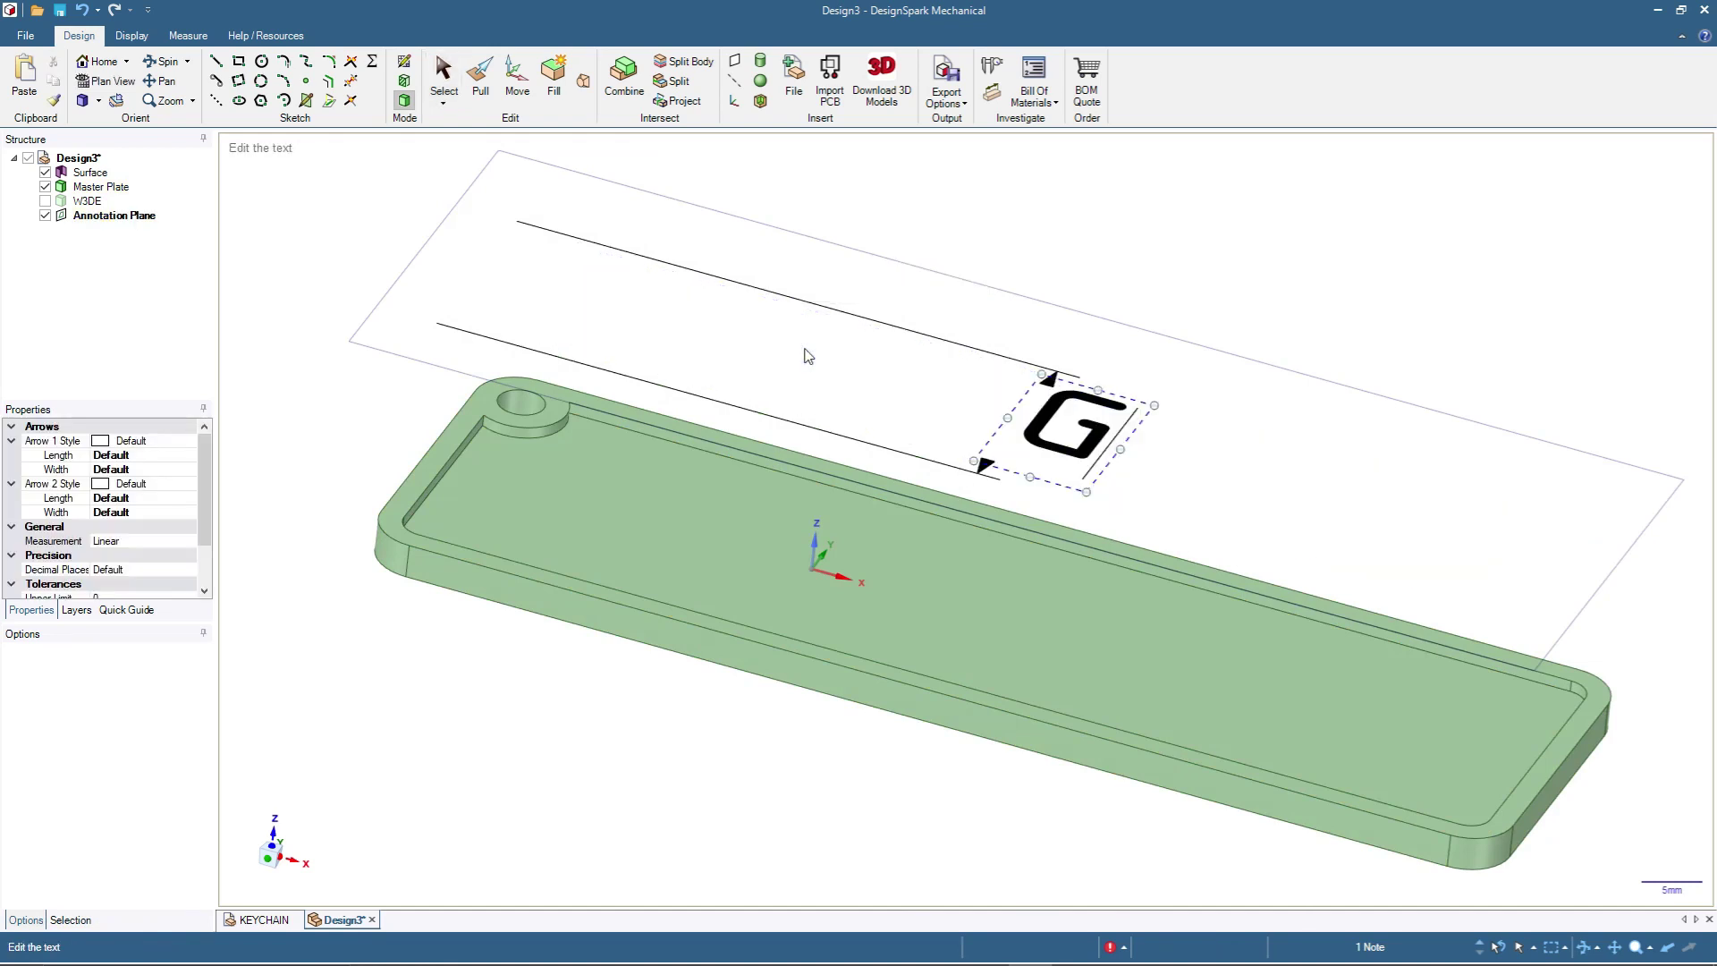
type("OOD DA")
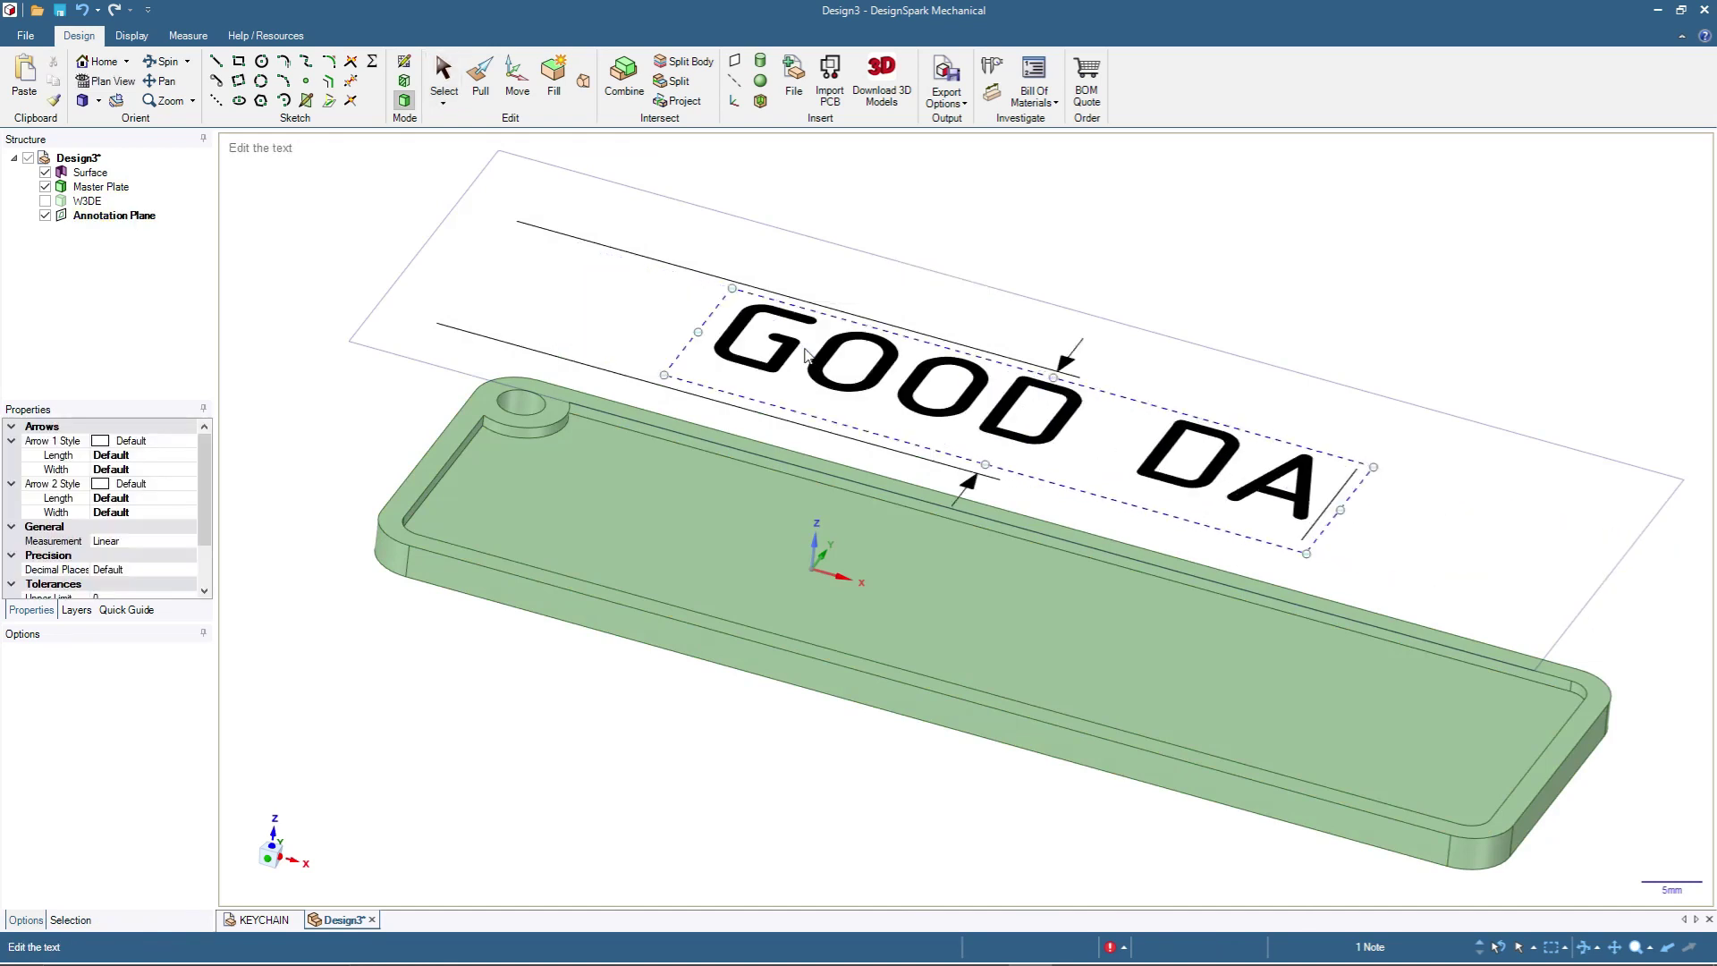
type("Y")
key("Escape")
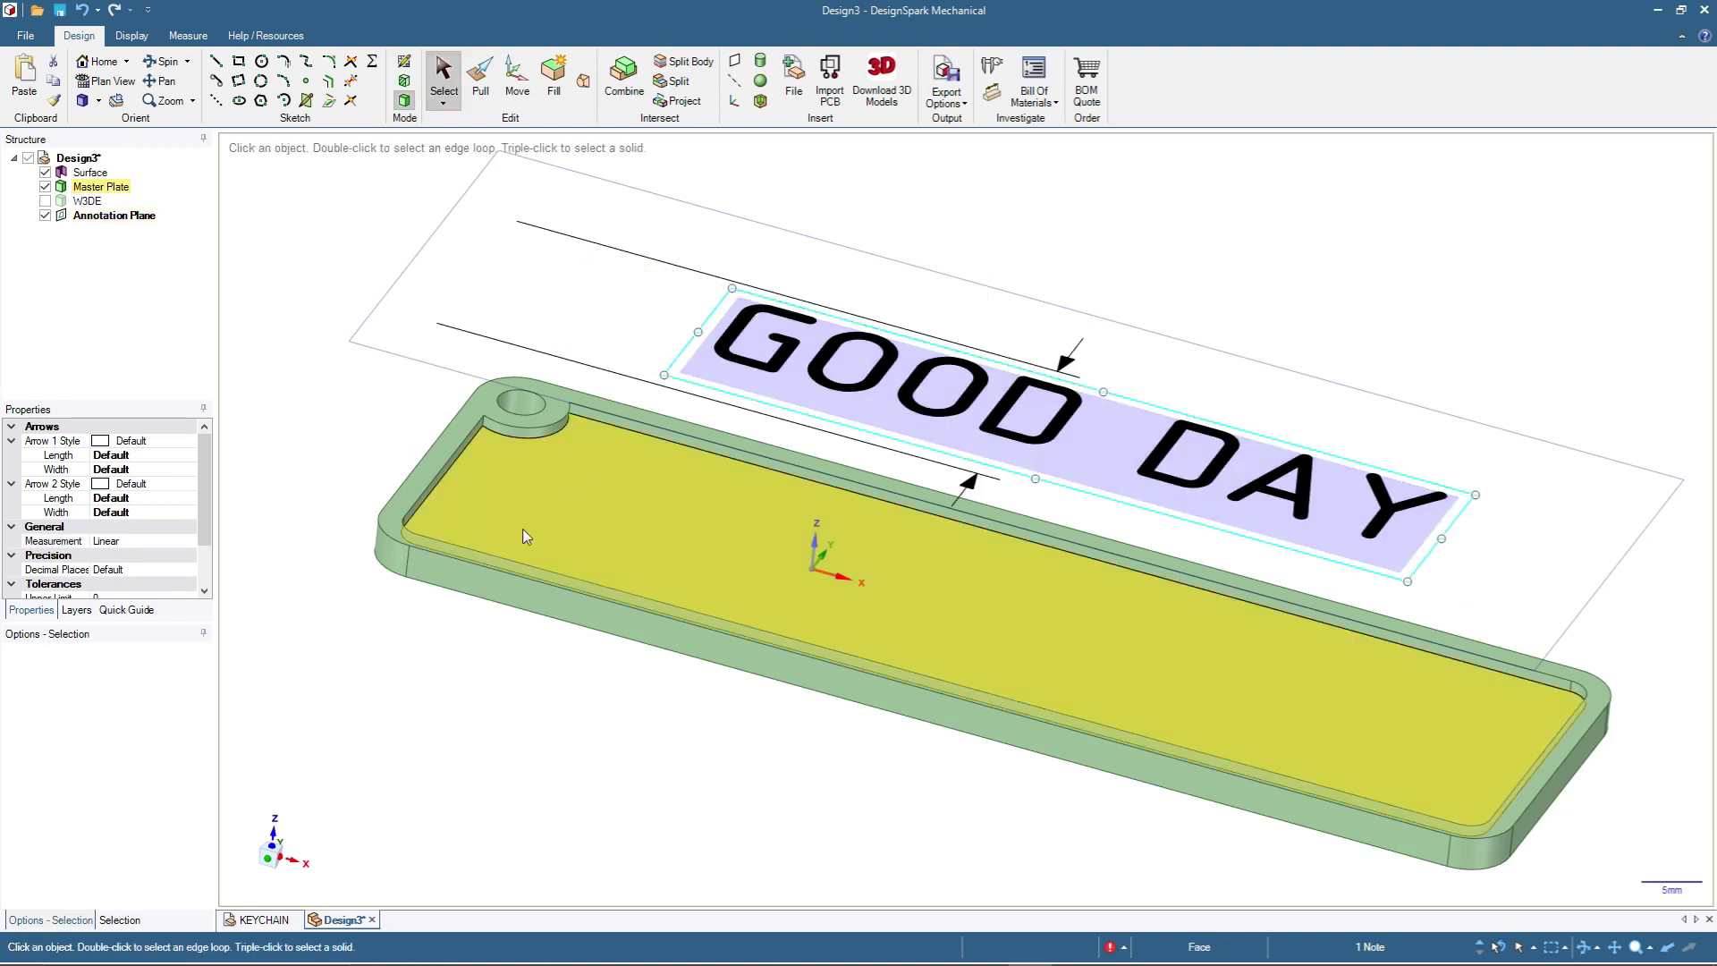
key("v")
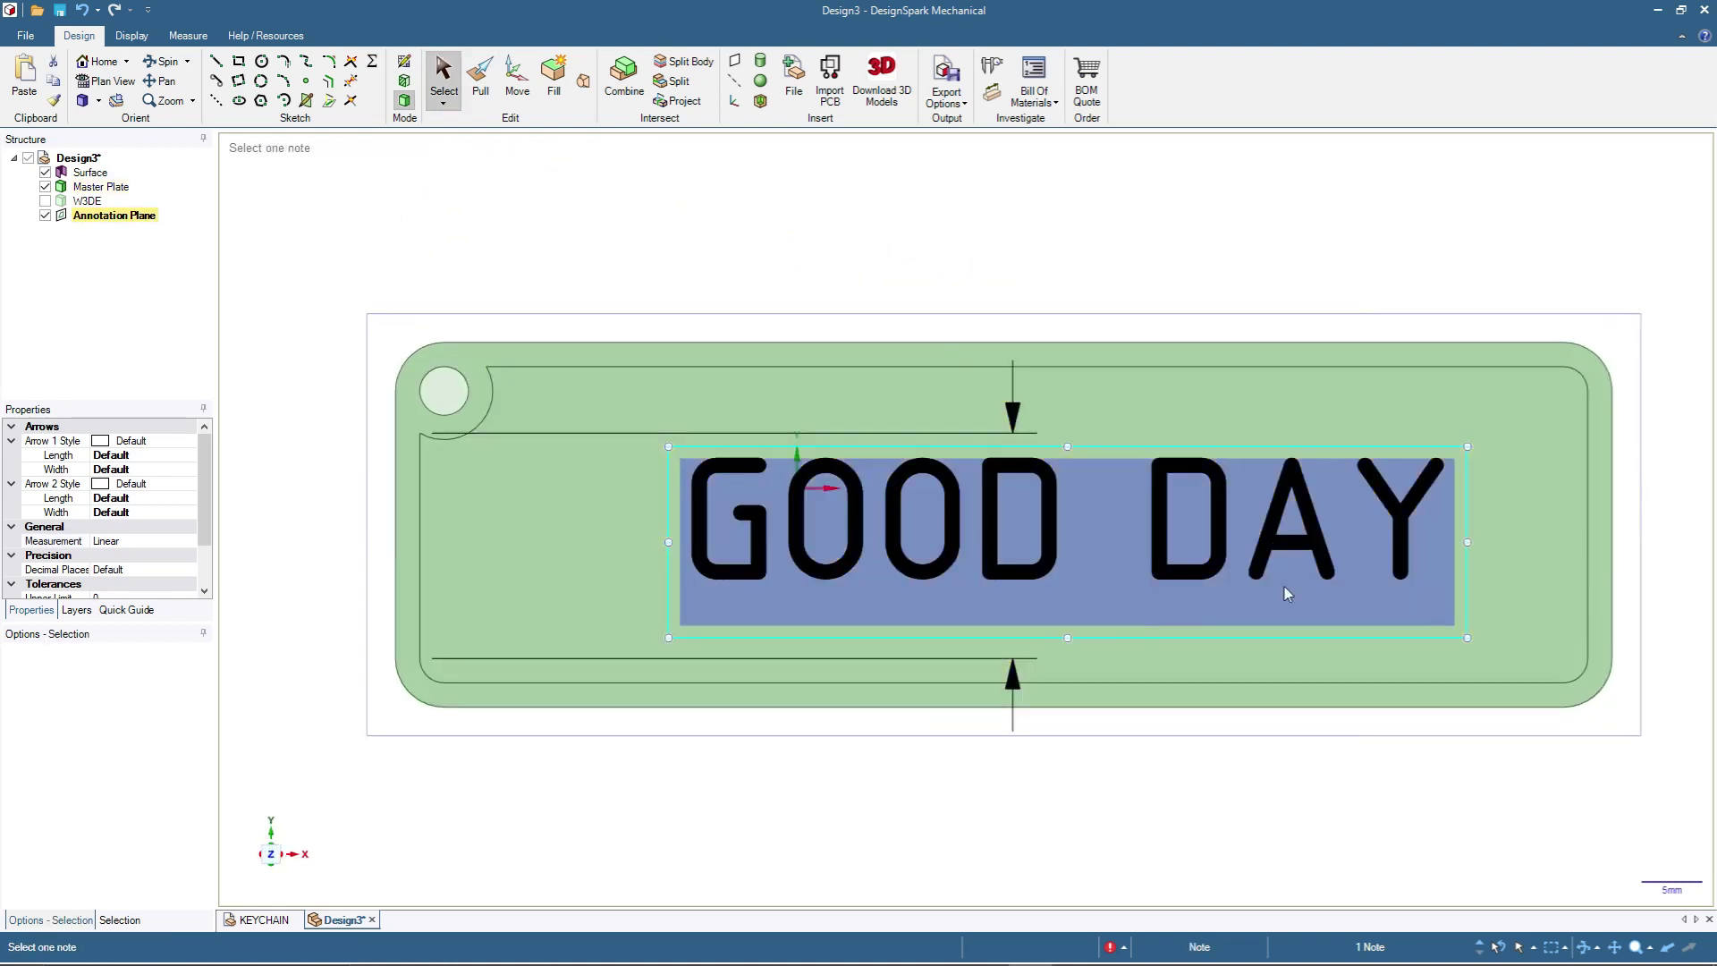
key("Escape")
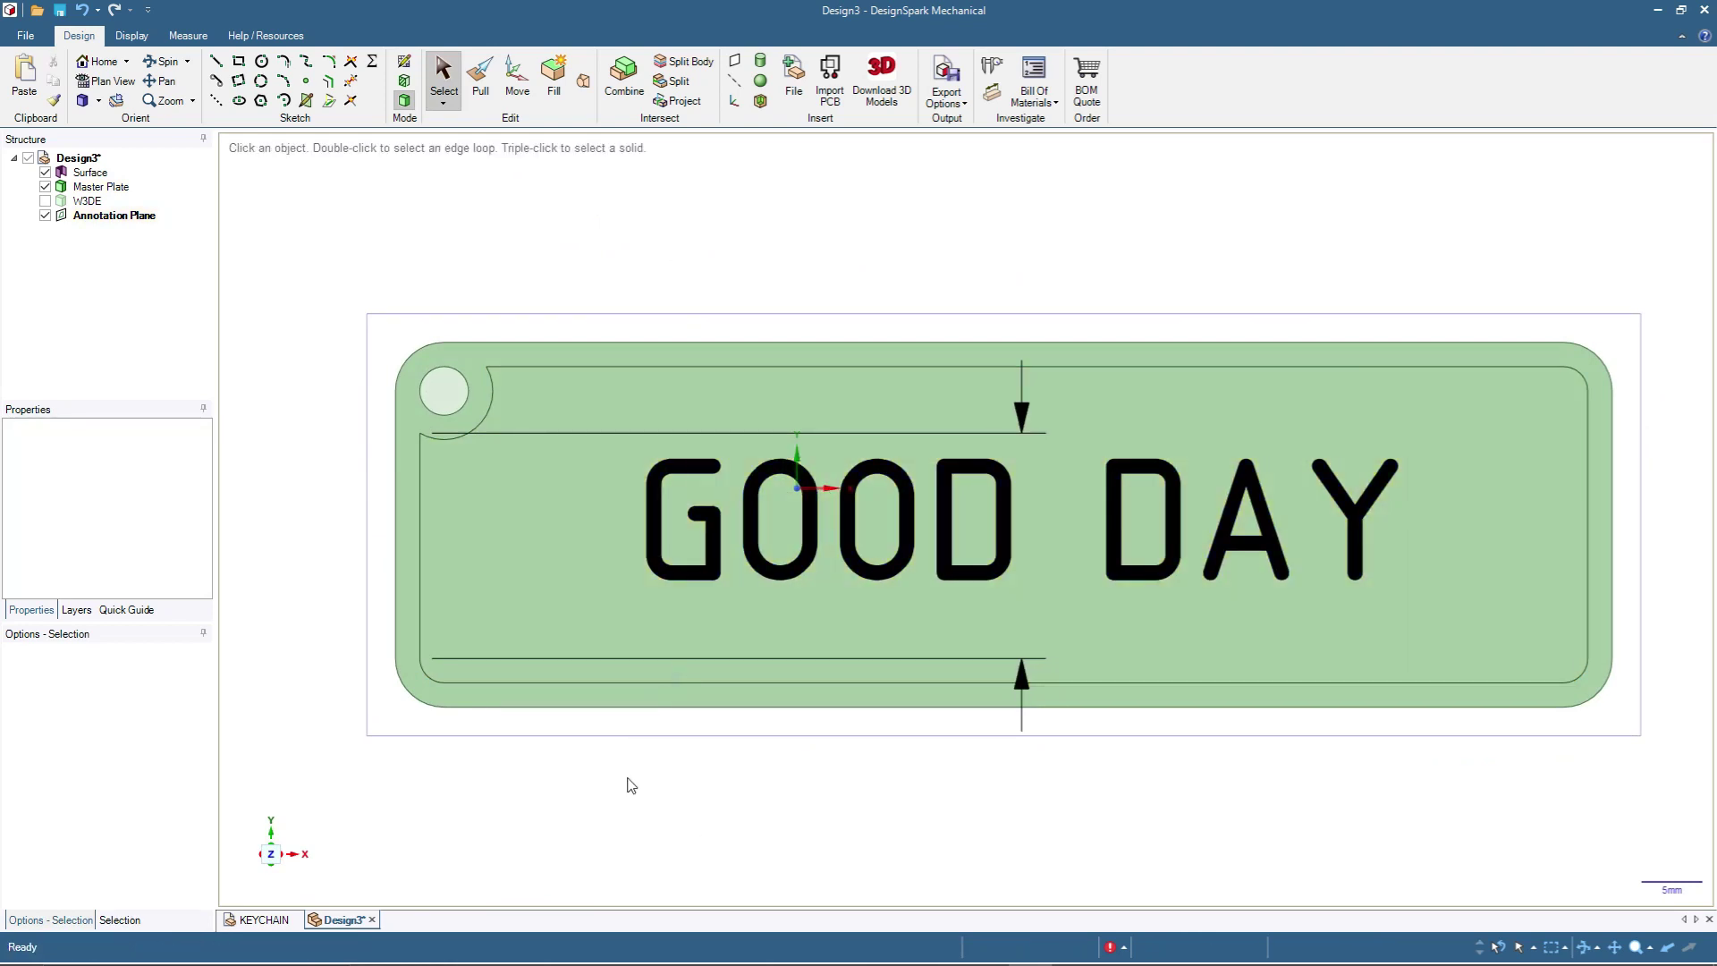
Step: Project the GOOD DAY note from the annotation plane onto the master plate's recessed face
middle_click_drag(686, 609, 709, 678)
mouse_move(738, 799)
middle_mouse_down()
mouse_move(747, 820)
mouse_move(749, 673)
middle_mouse_up()
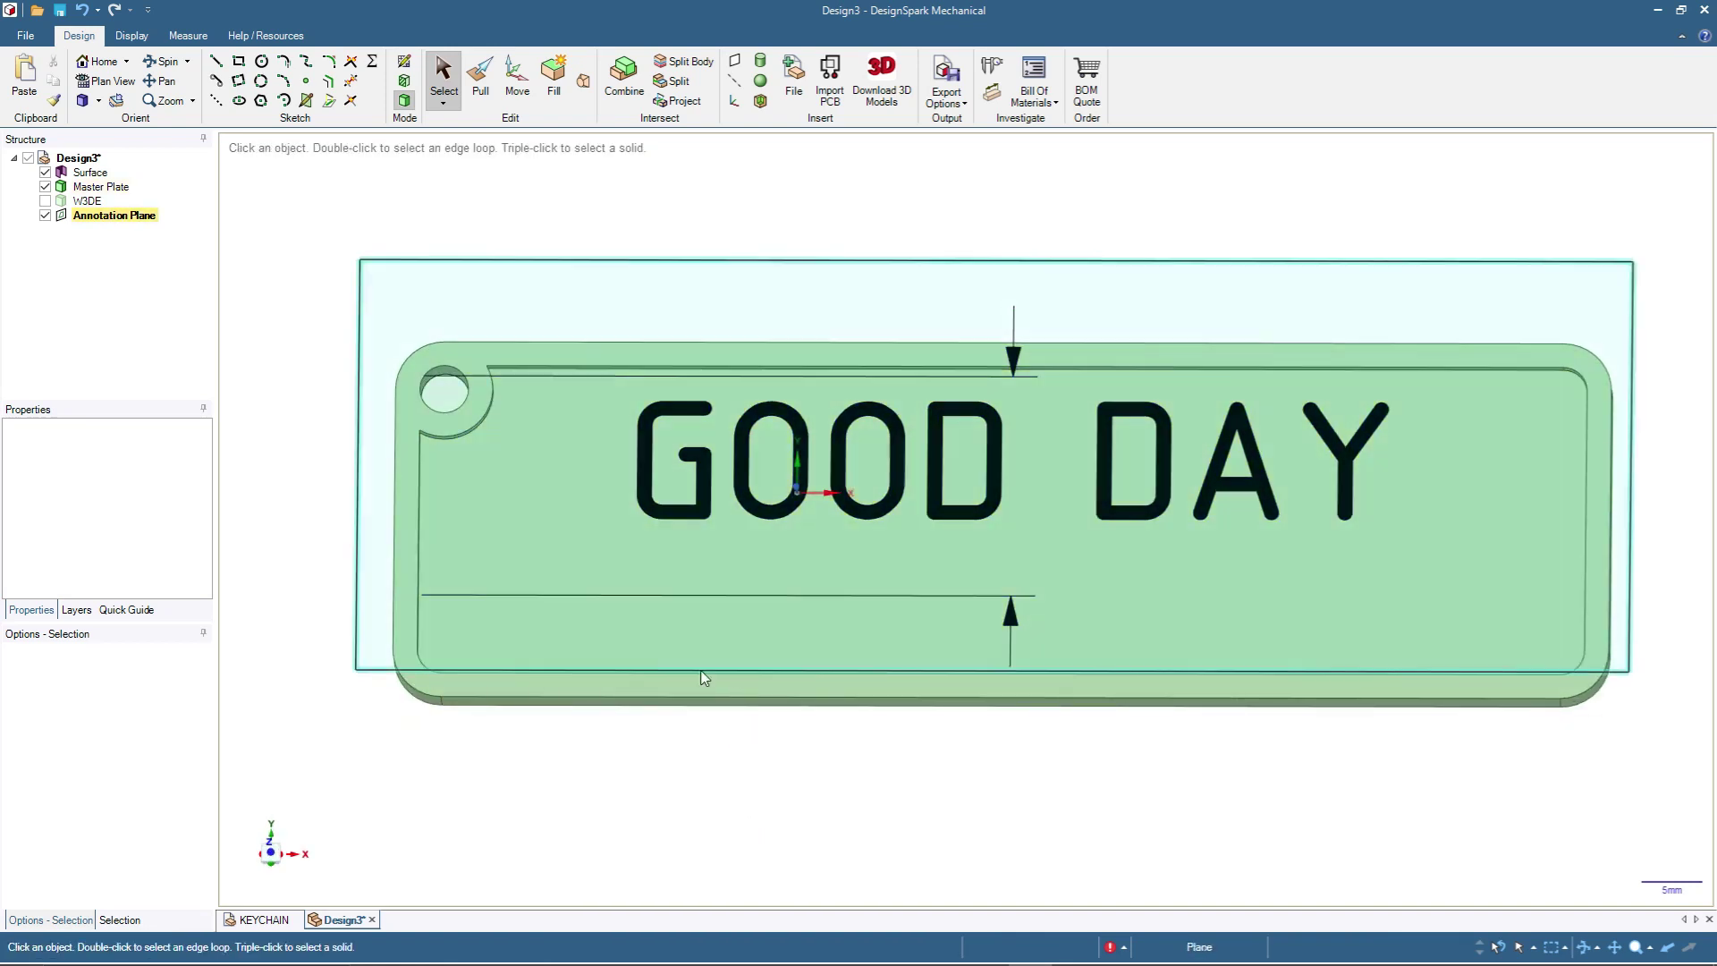
left_click(754, 471)
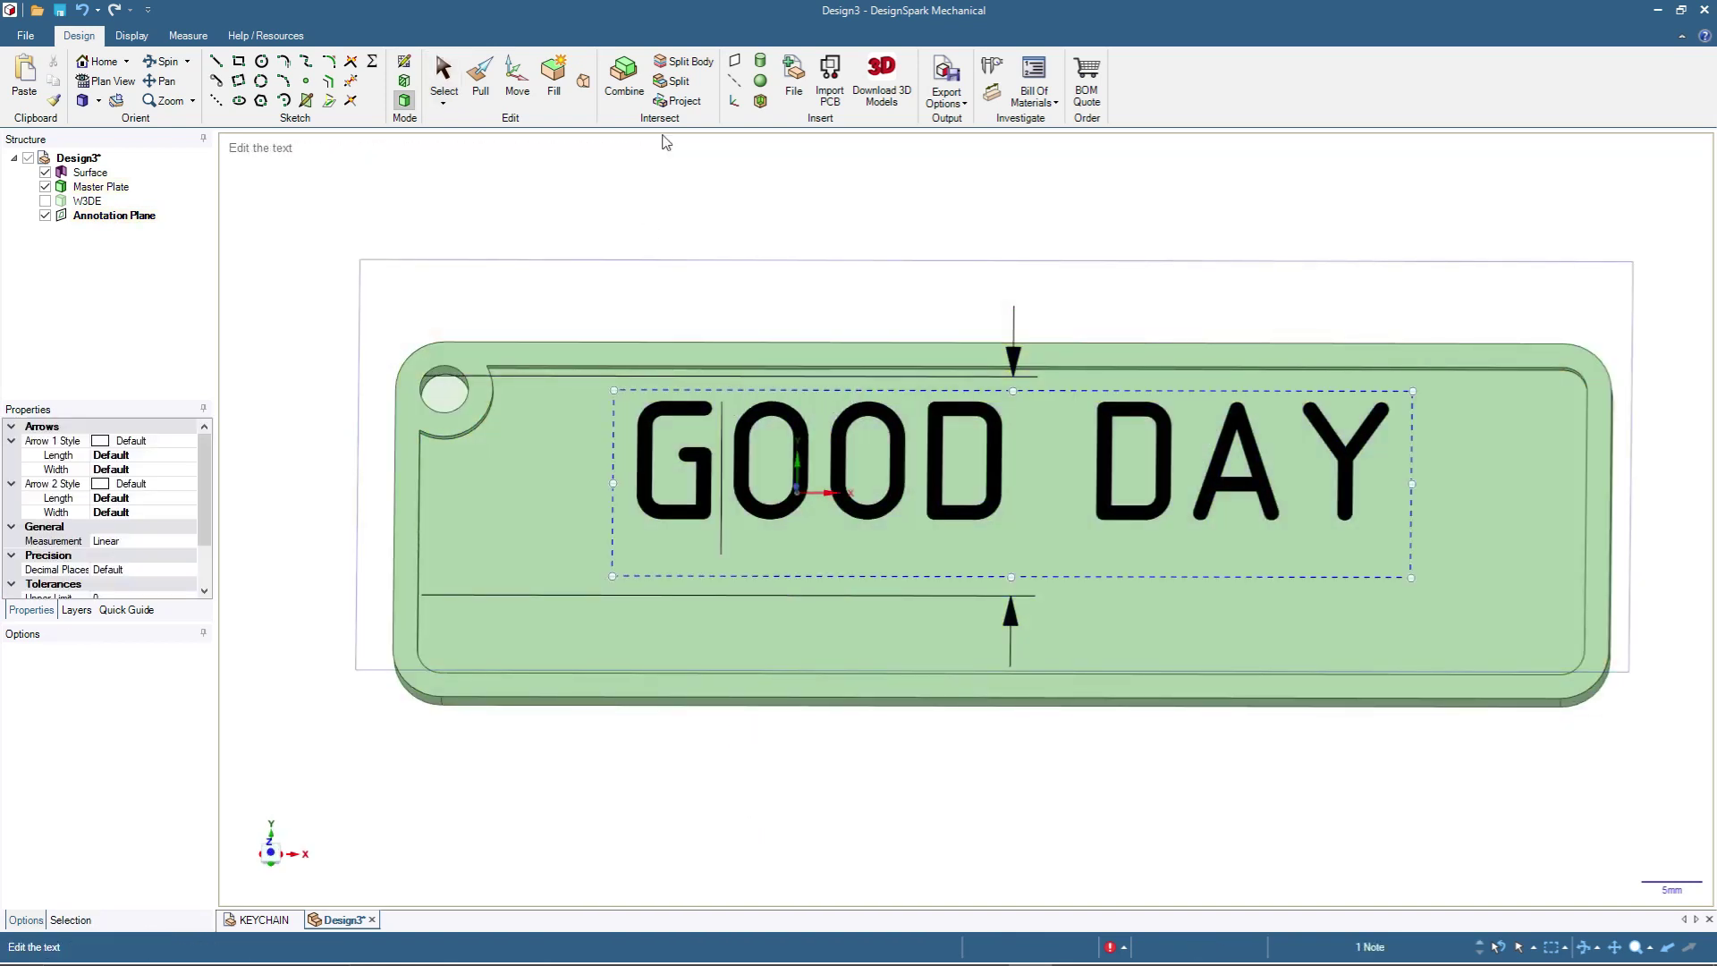
left_click(694, 102)
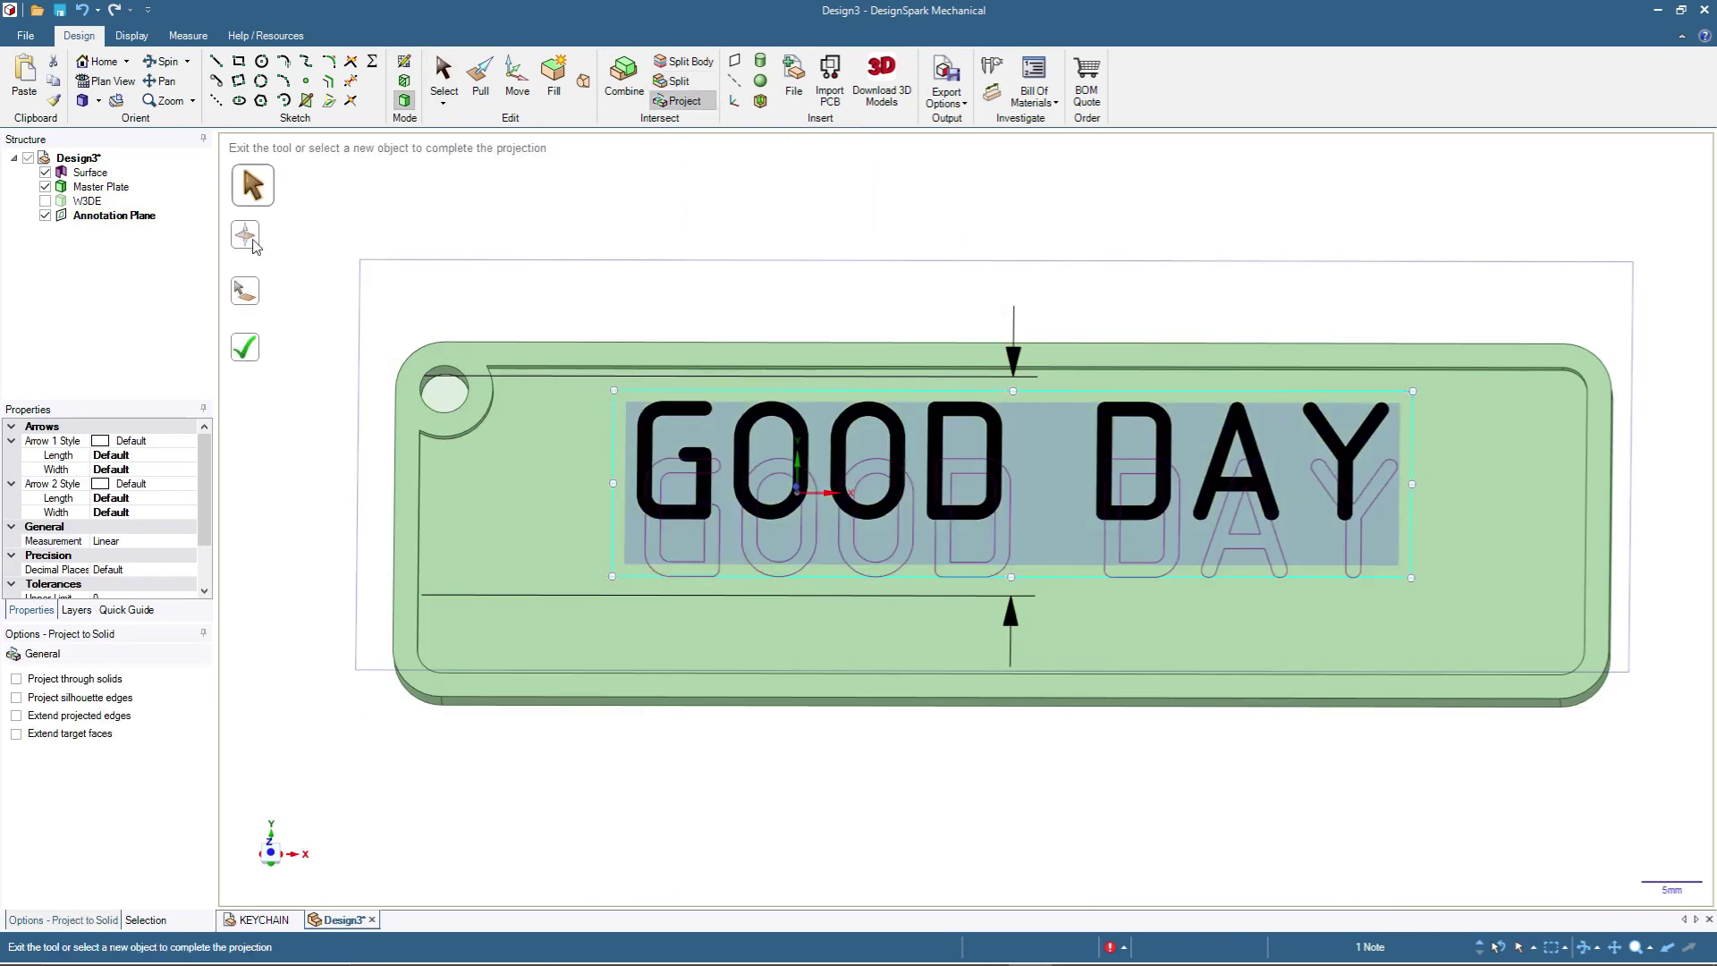
left_click(250, 351)
middle_click_drag(683, 748, 707, 617)
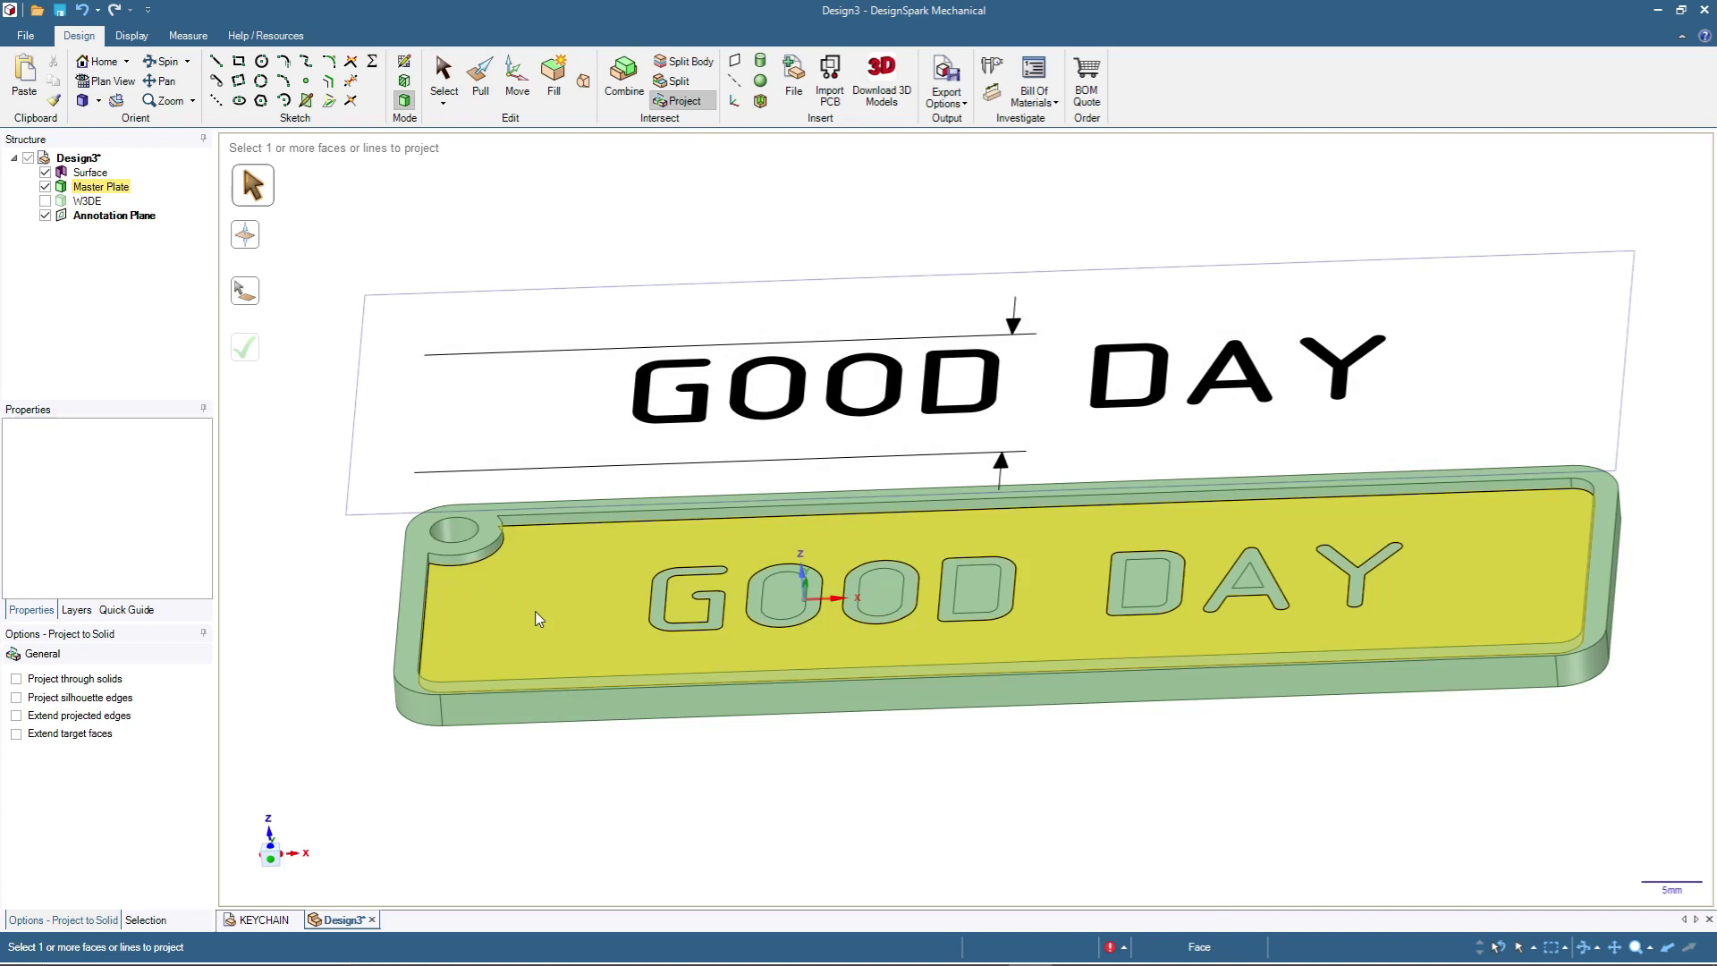
key("v")
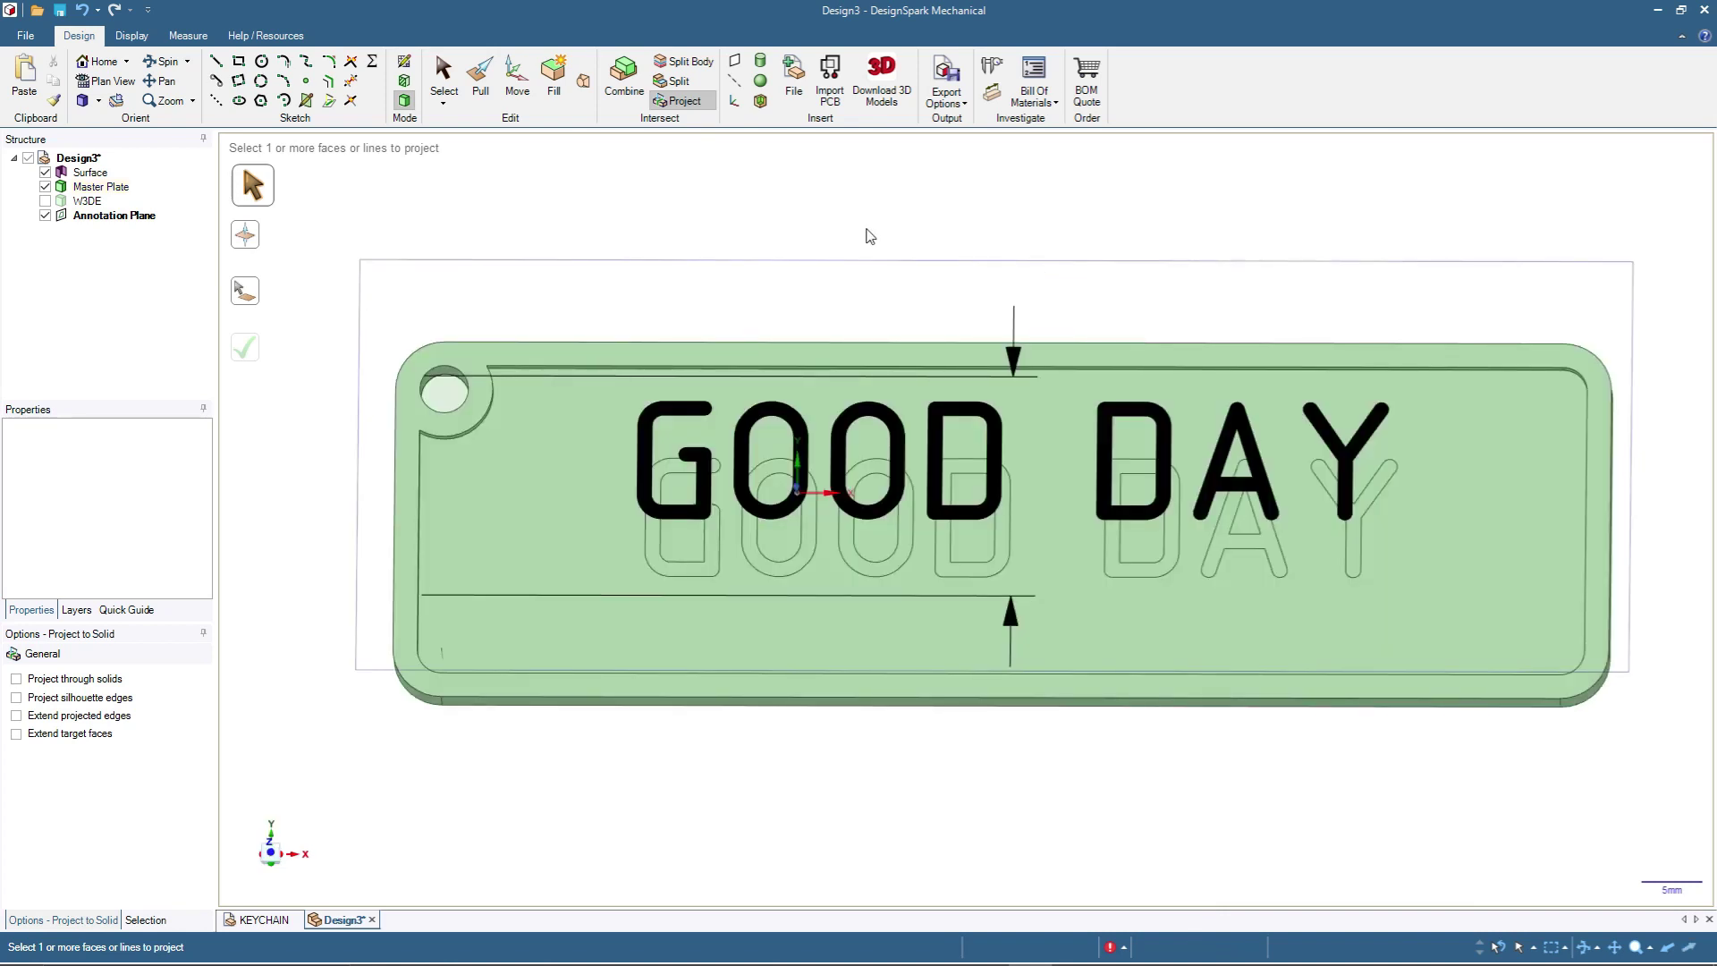
left_click(97, 61)
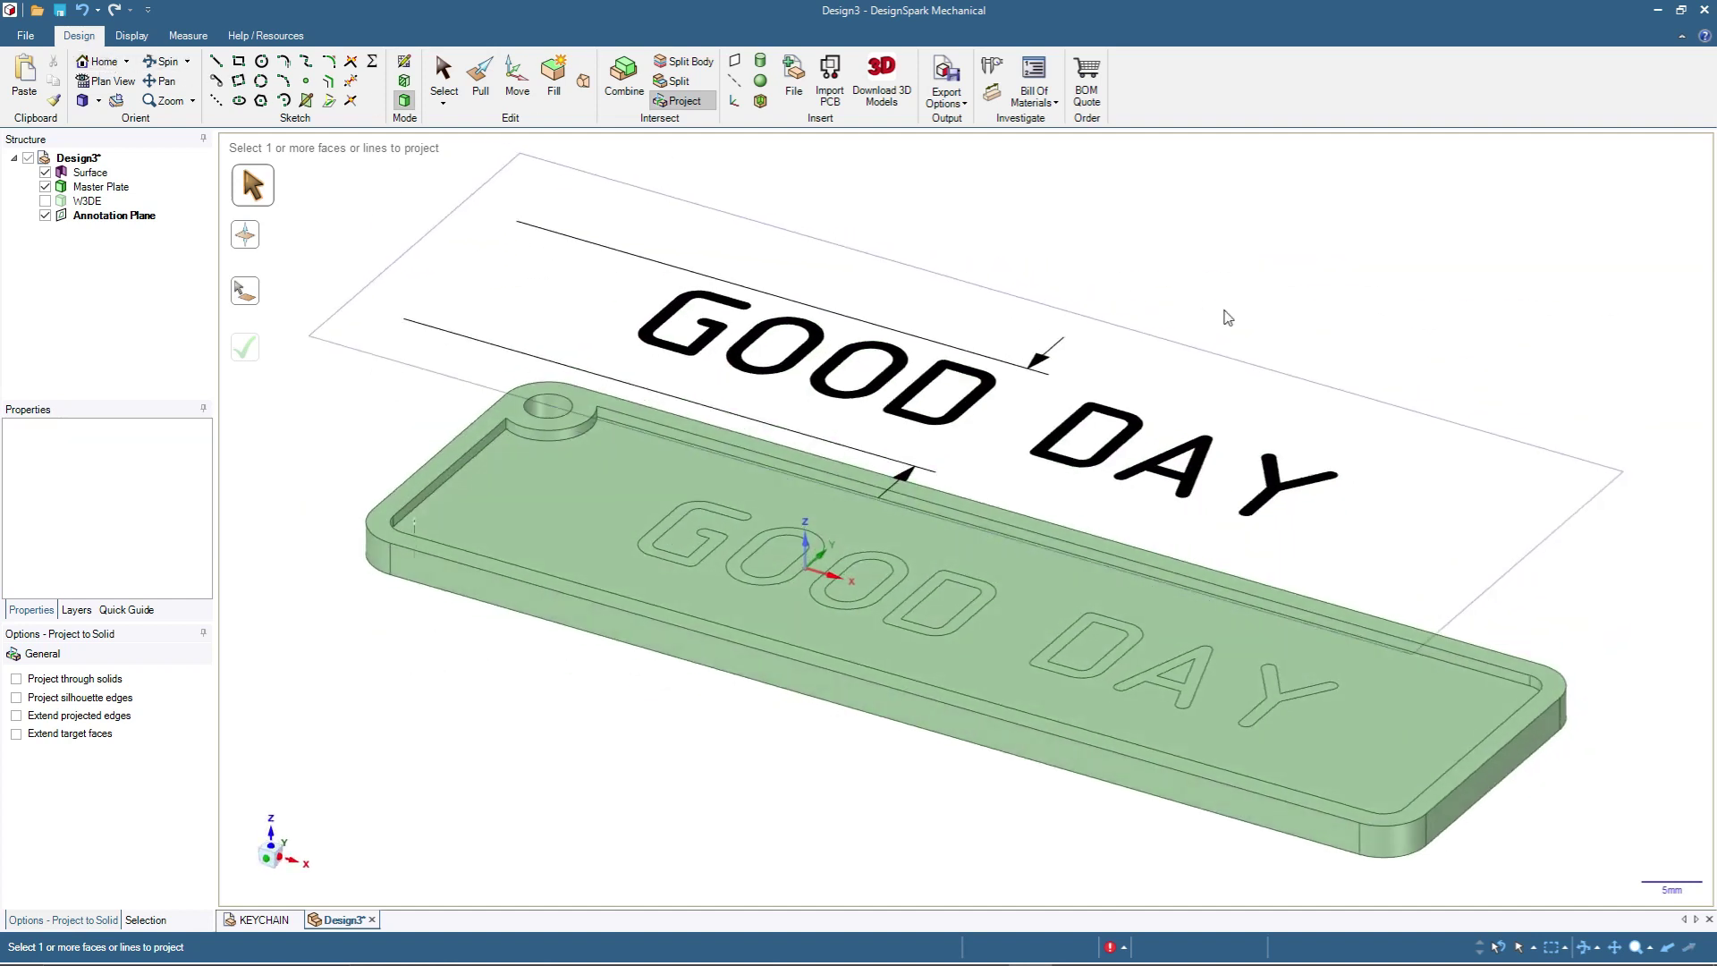